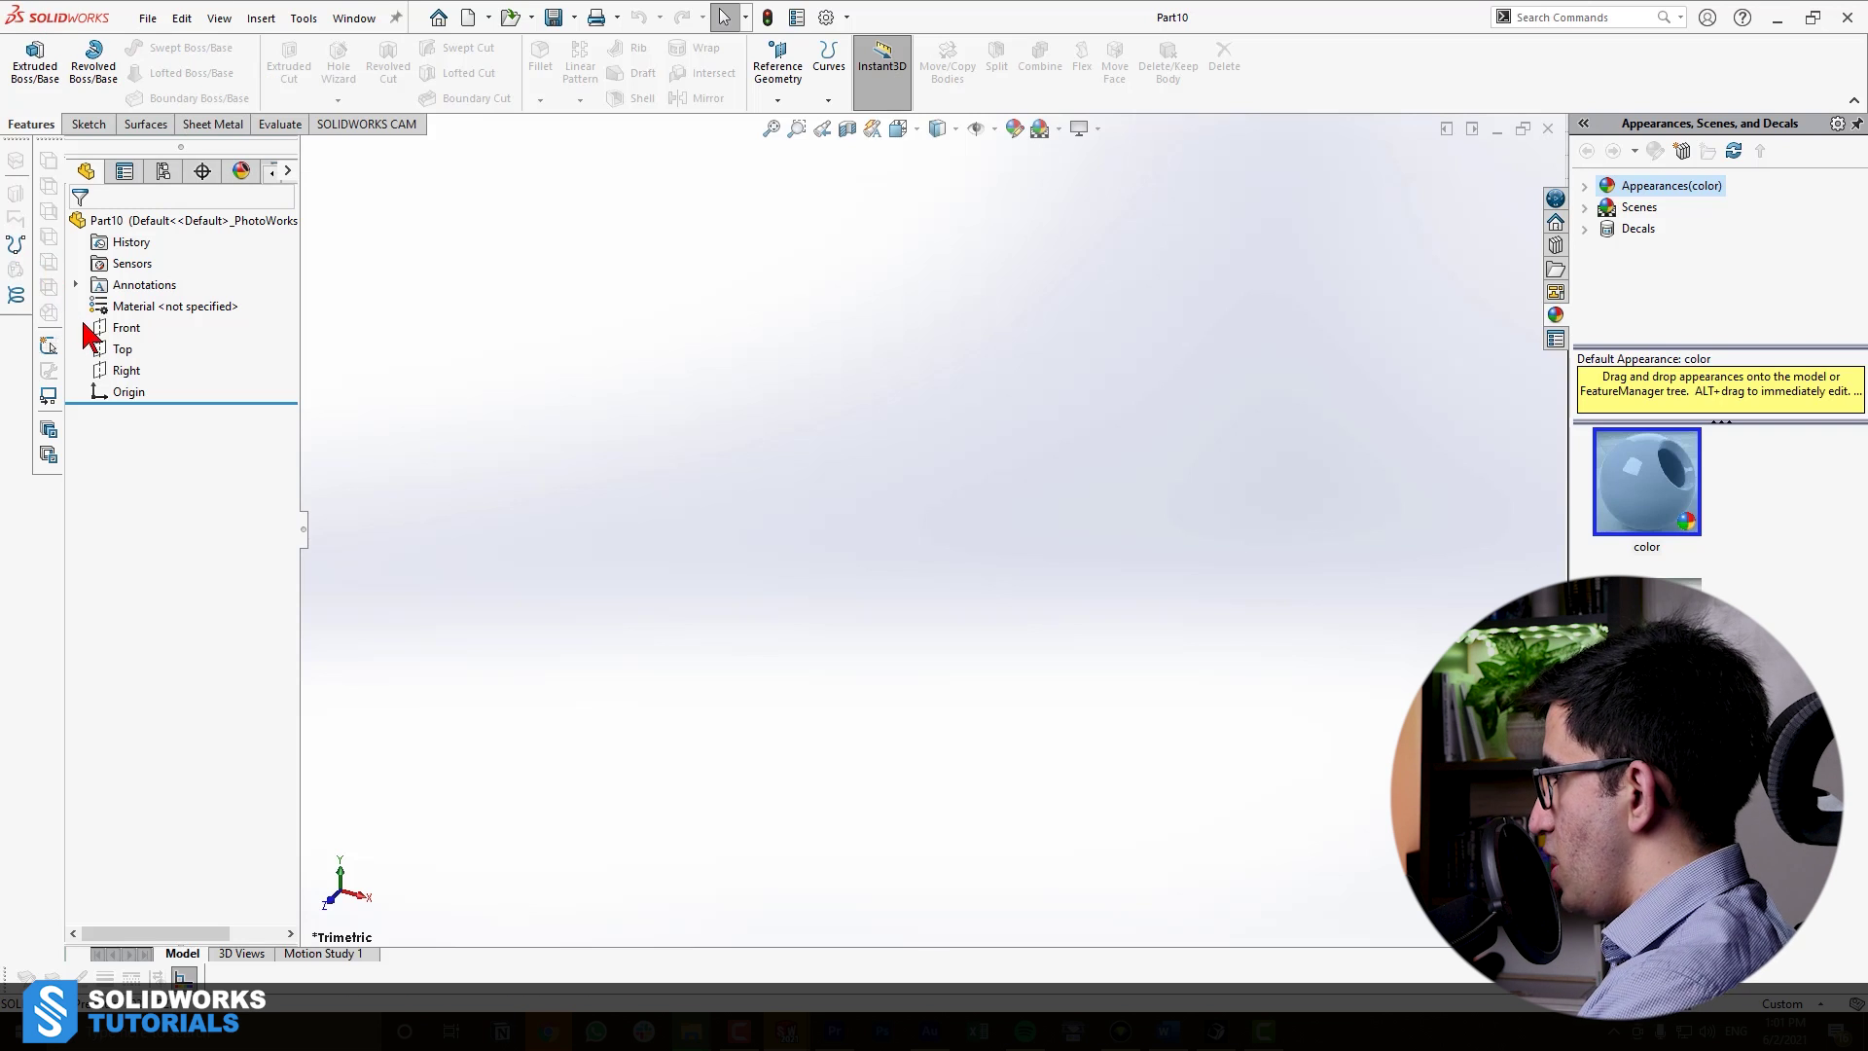
Start a sketch on the Front plane and draw a circle centred on the origin
click(139, 343)
click(163, 301)
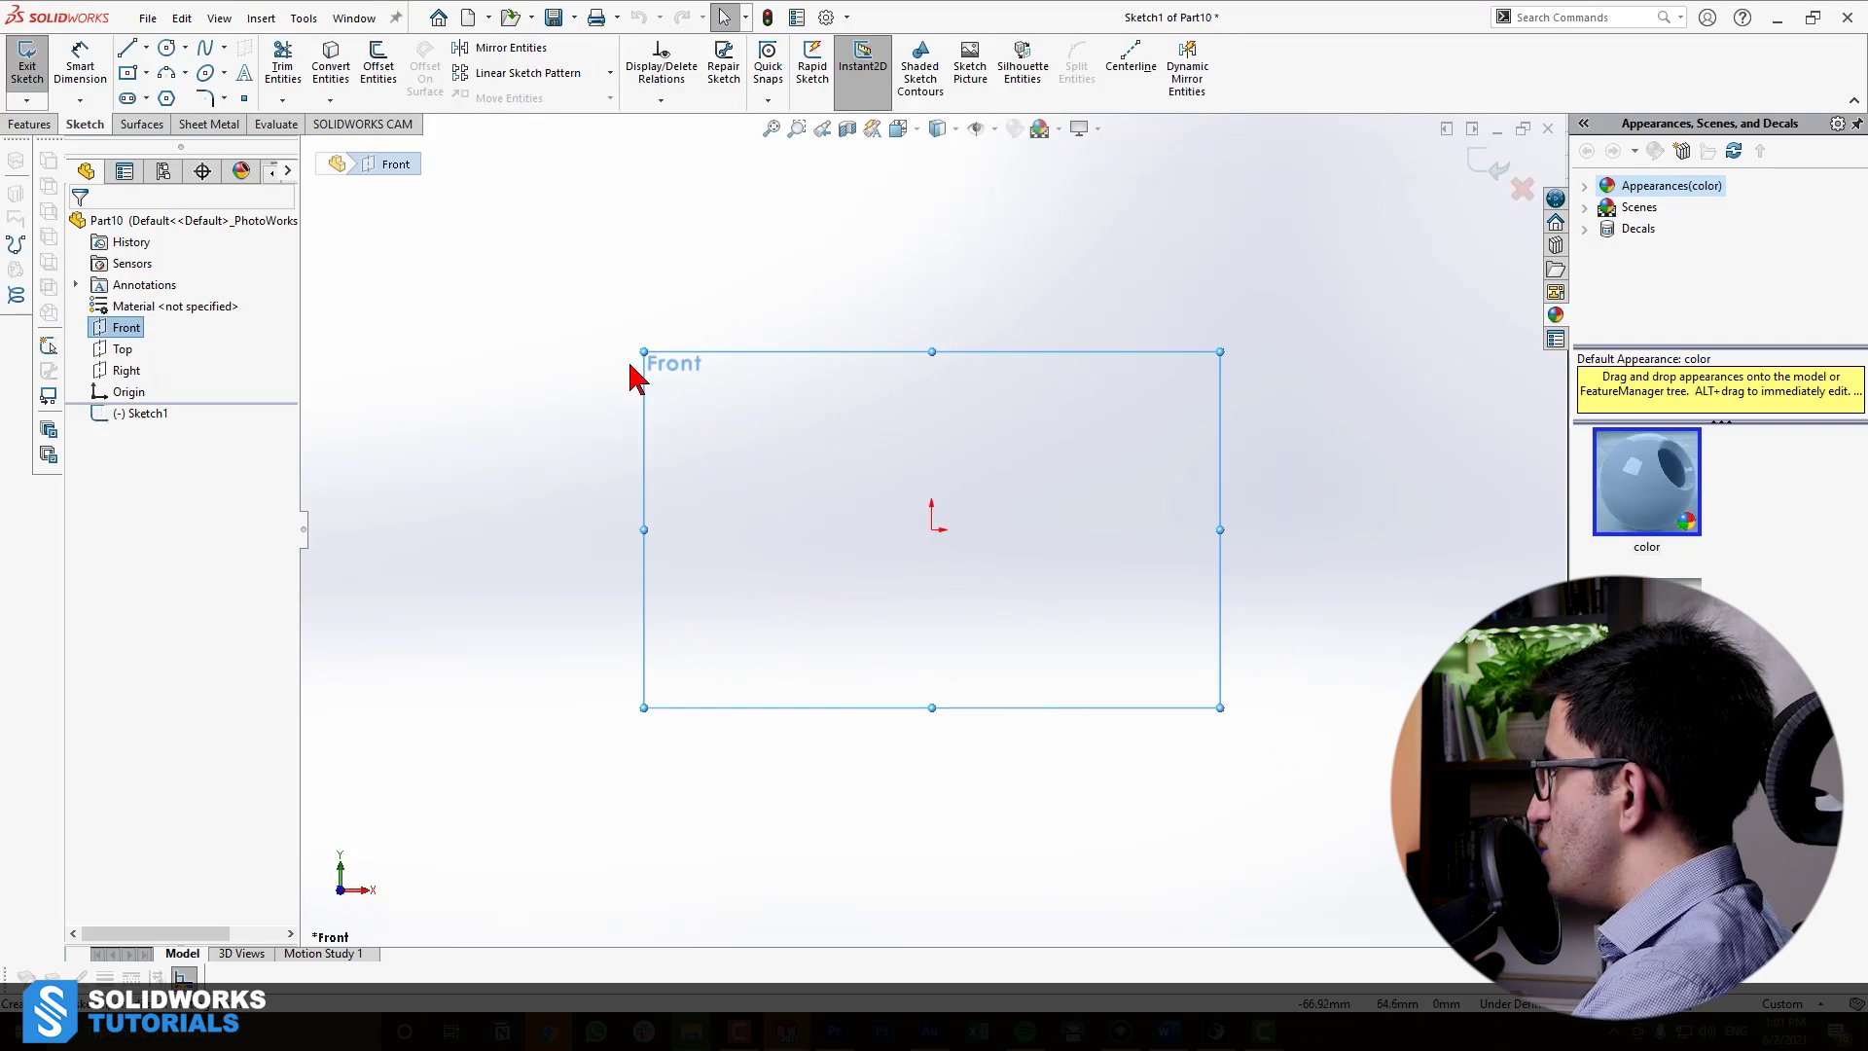
key(c)
click(932, 530)
click(1089, 370)
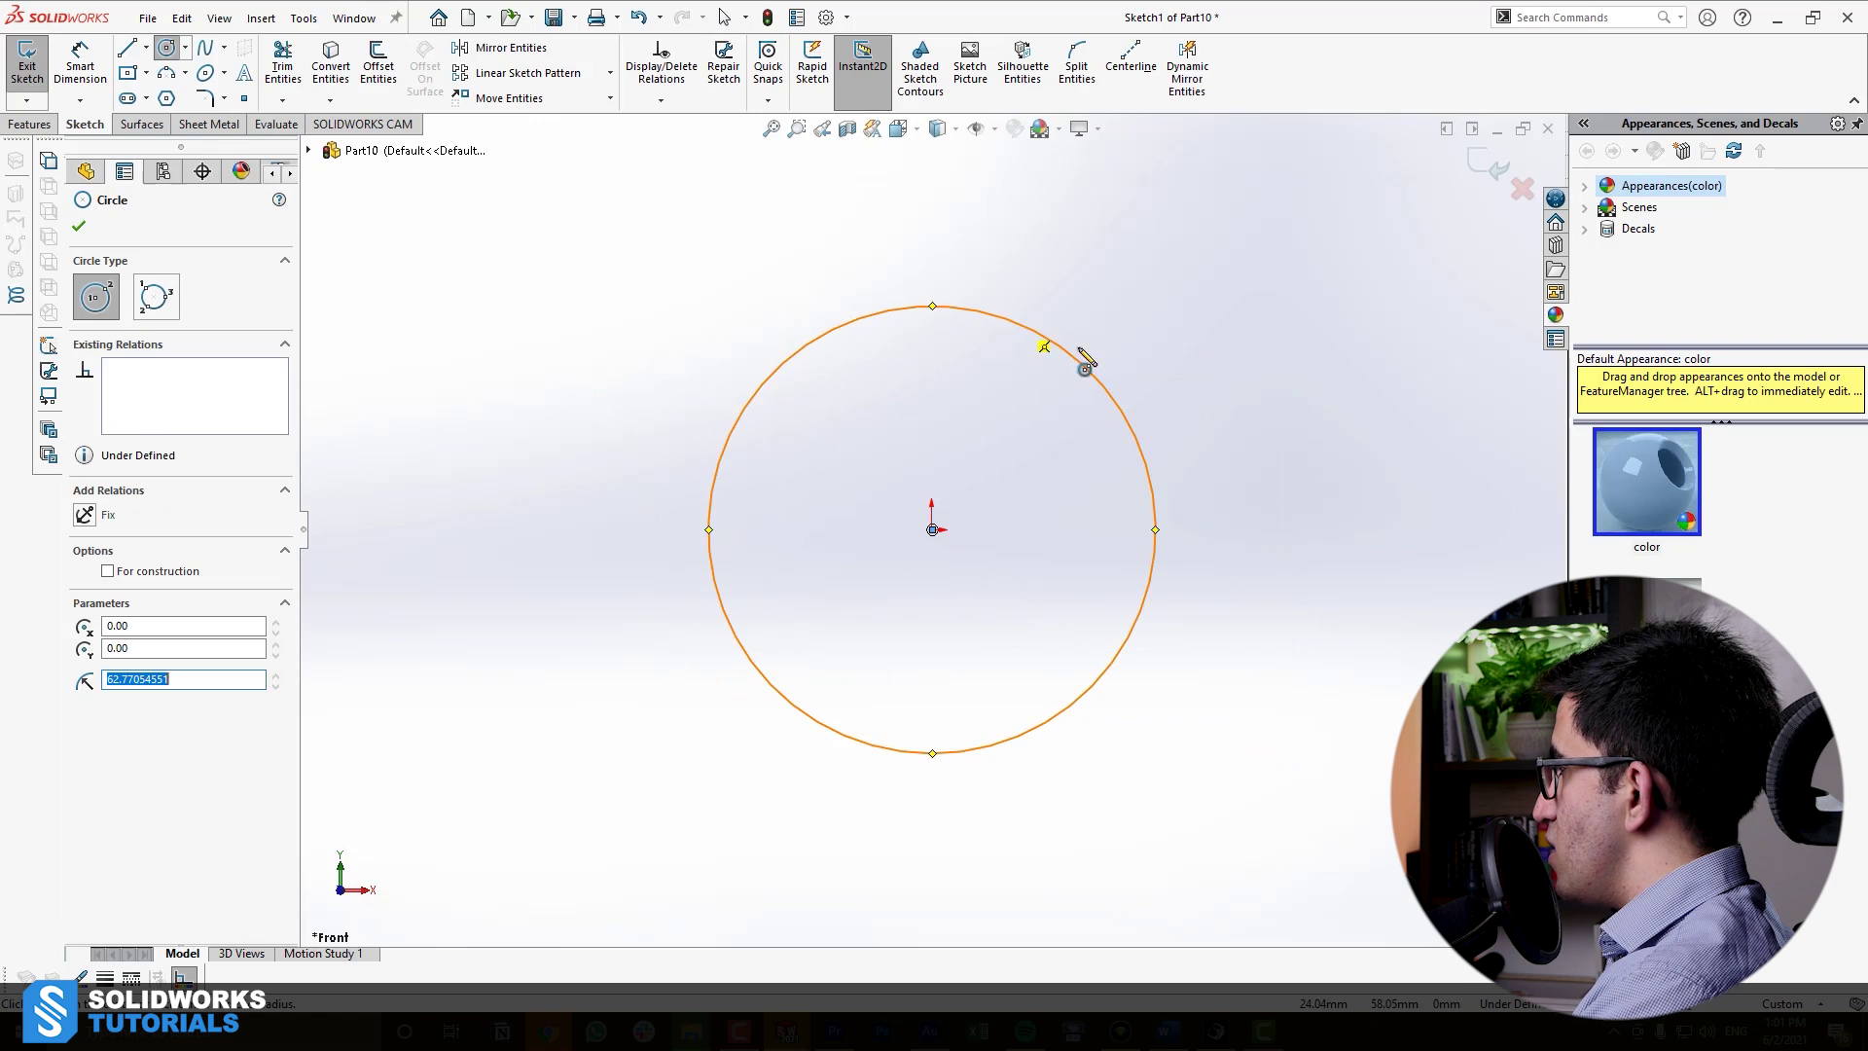
click(936, 66)
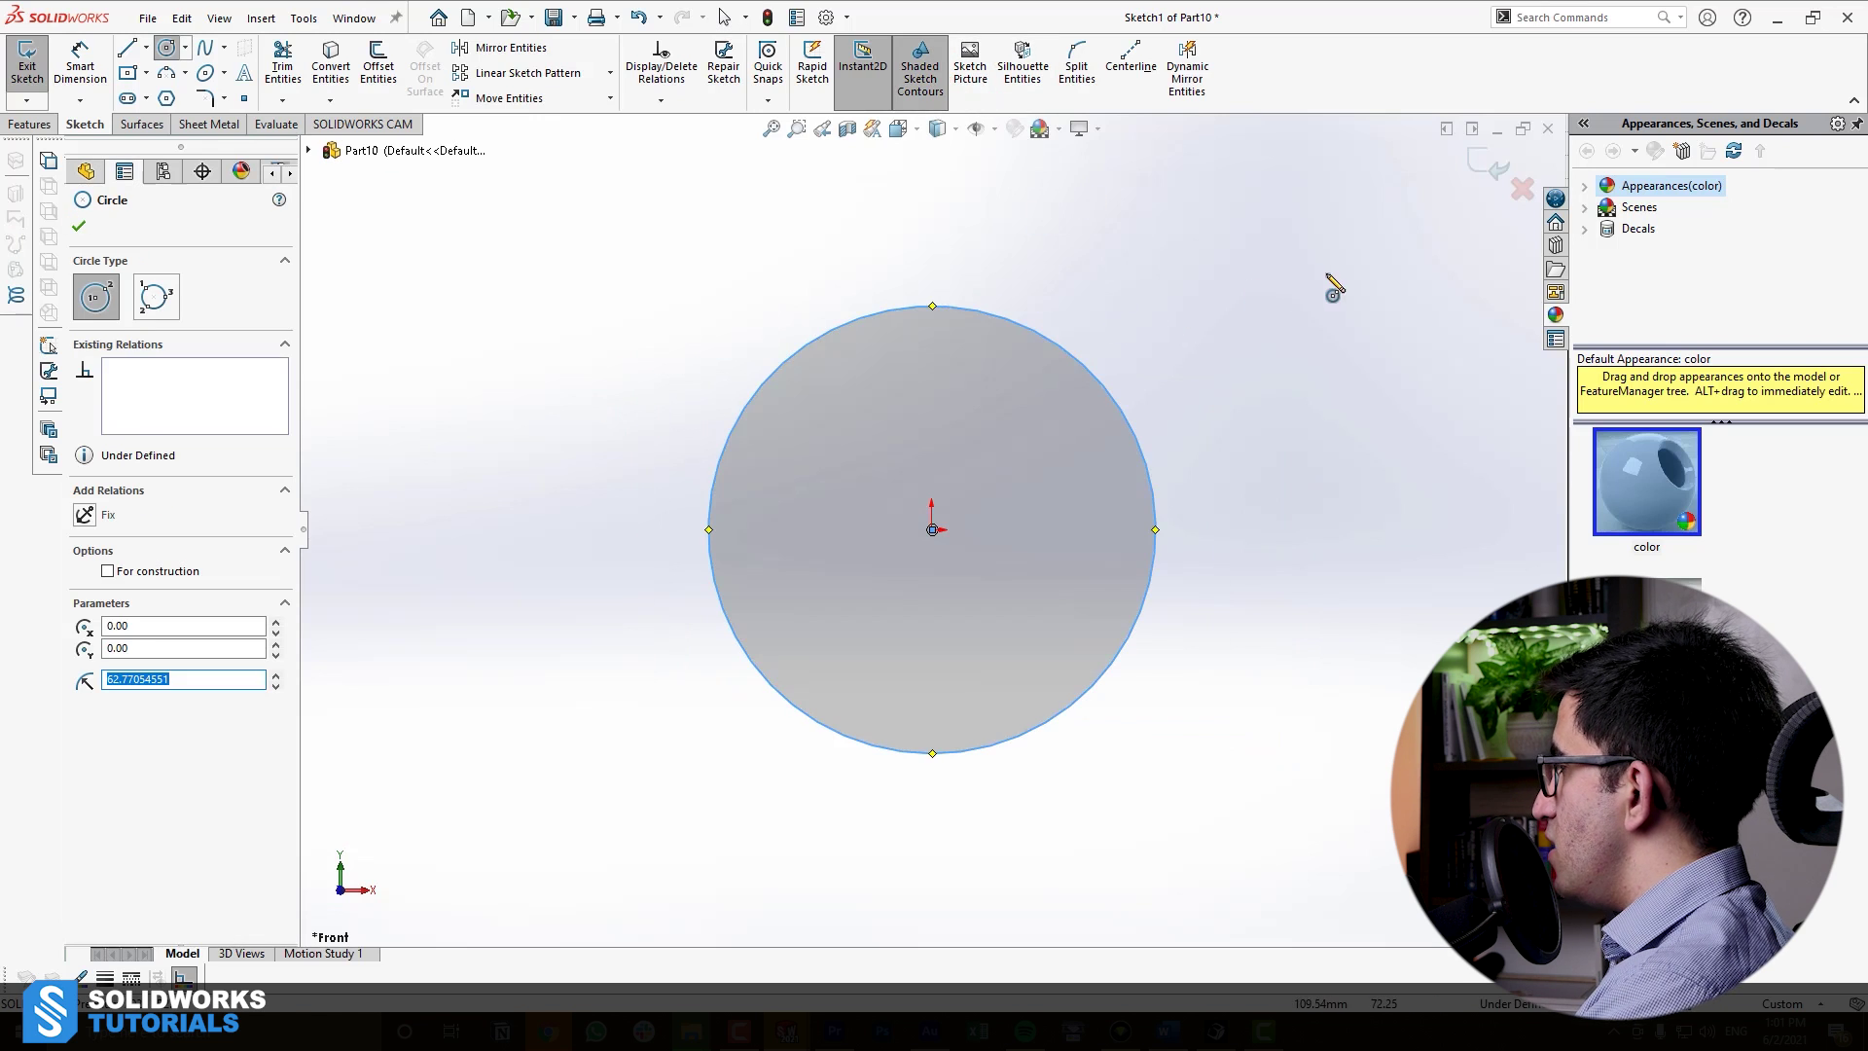
Draw two lines from the circle's top edge down to the origin
key(l)
click(865, 315)
click(933, 530)
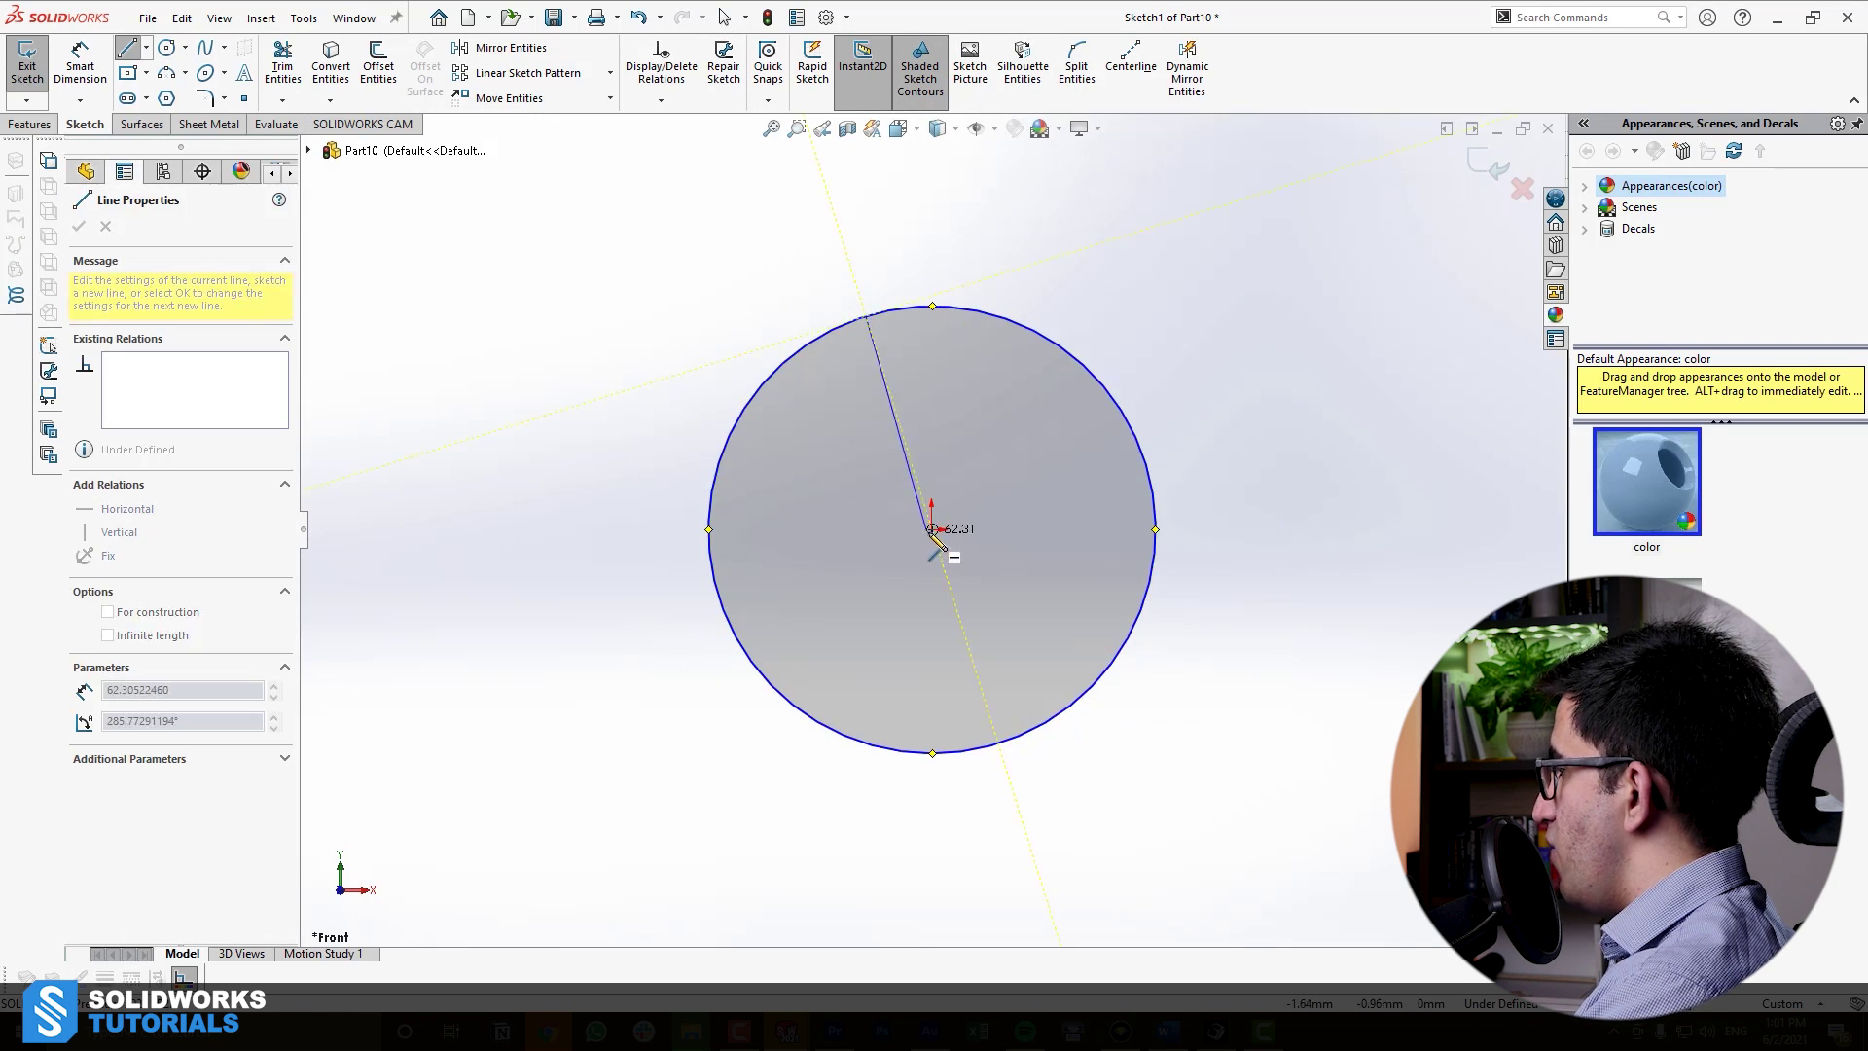
click(889, 310)
key(Escape)
Power Trim the arc between the lines, undo it, then delete all sketch geometry
key(t)
mouse_move(905, 244)
mouse_down()
mouse_move(884, 334)
mouse_move(823, 438)
mouse_move(888, 571)
mouse_up()
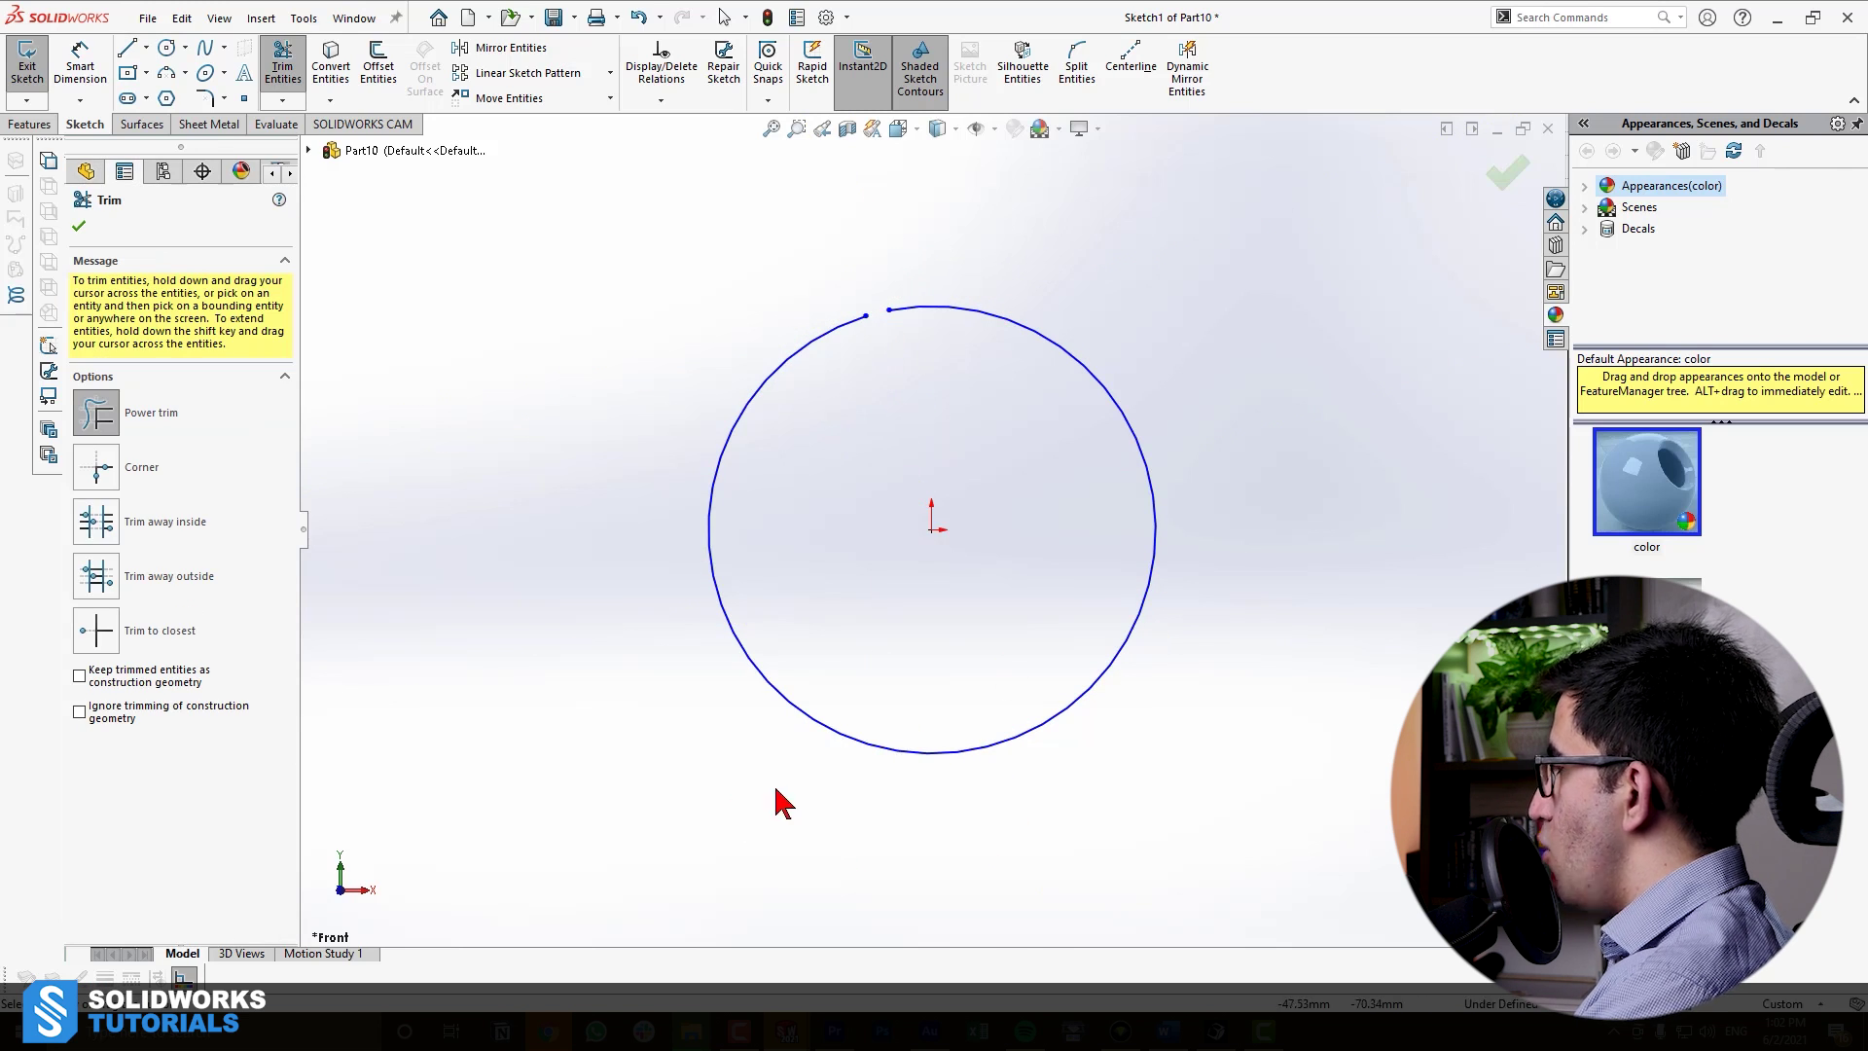
key(ctrl+z)
key(ctrl+z)
key(ctrl+a)
key(Delete)
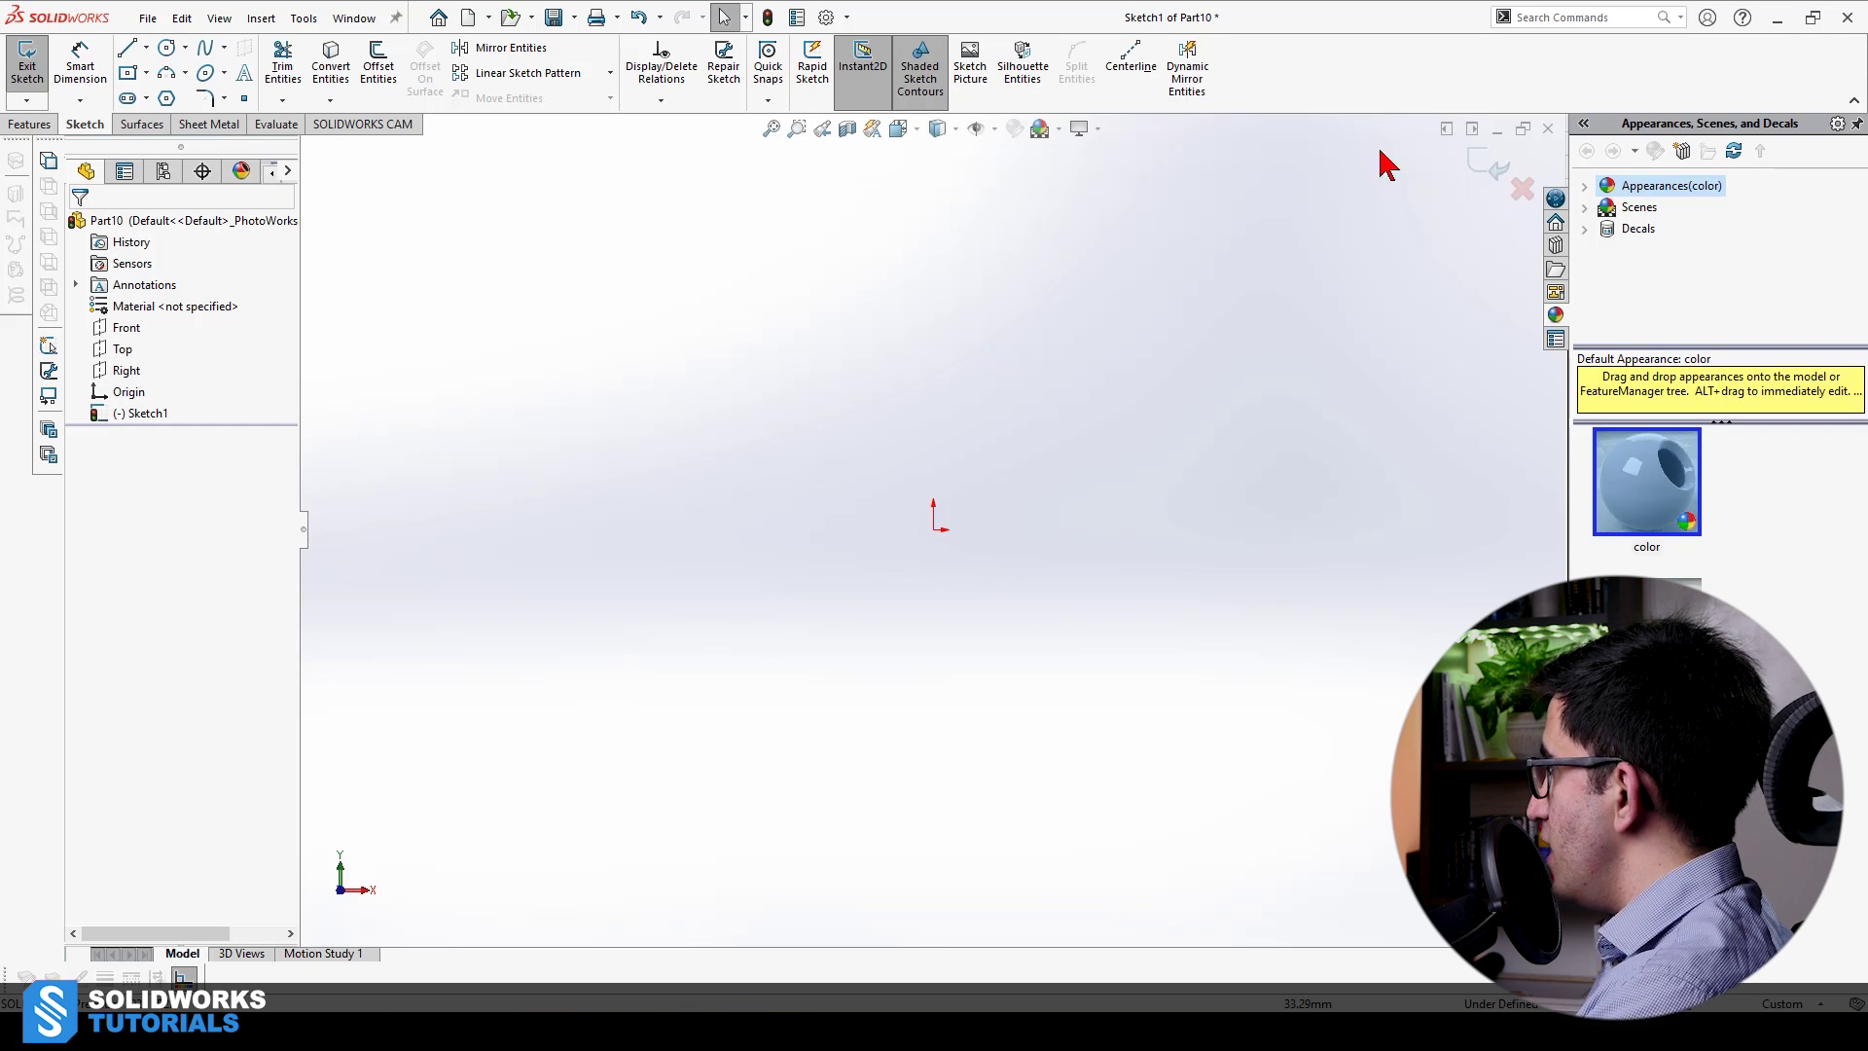
Discard the empty sketch and sketch a circle at the origin on the Front plane
click(1521, 189)
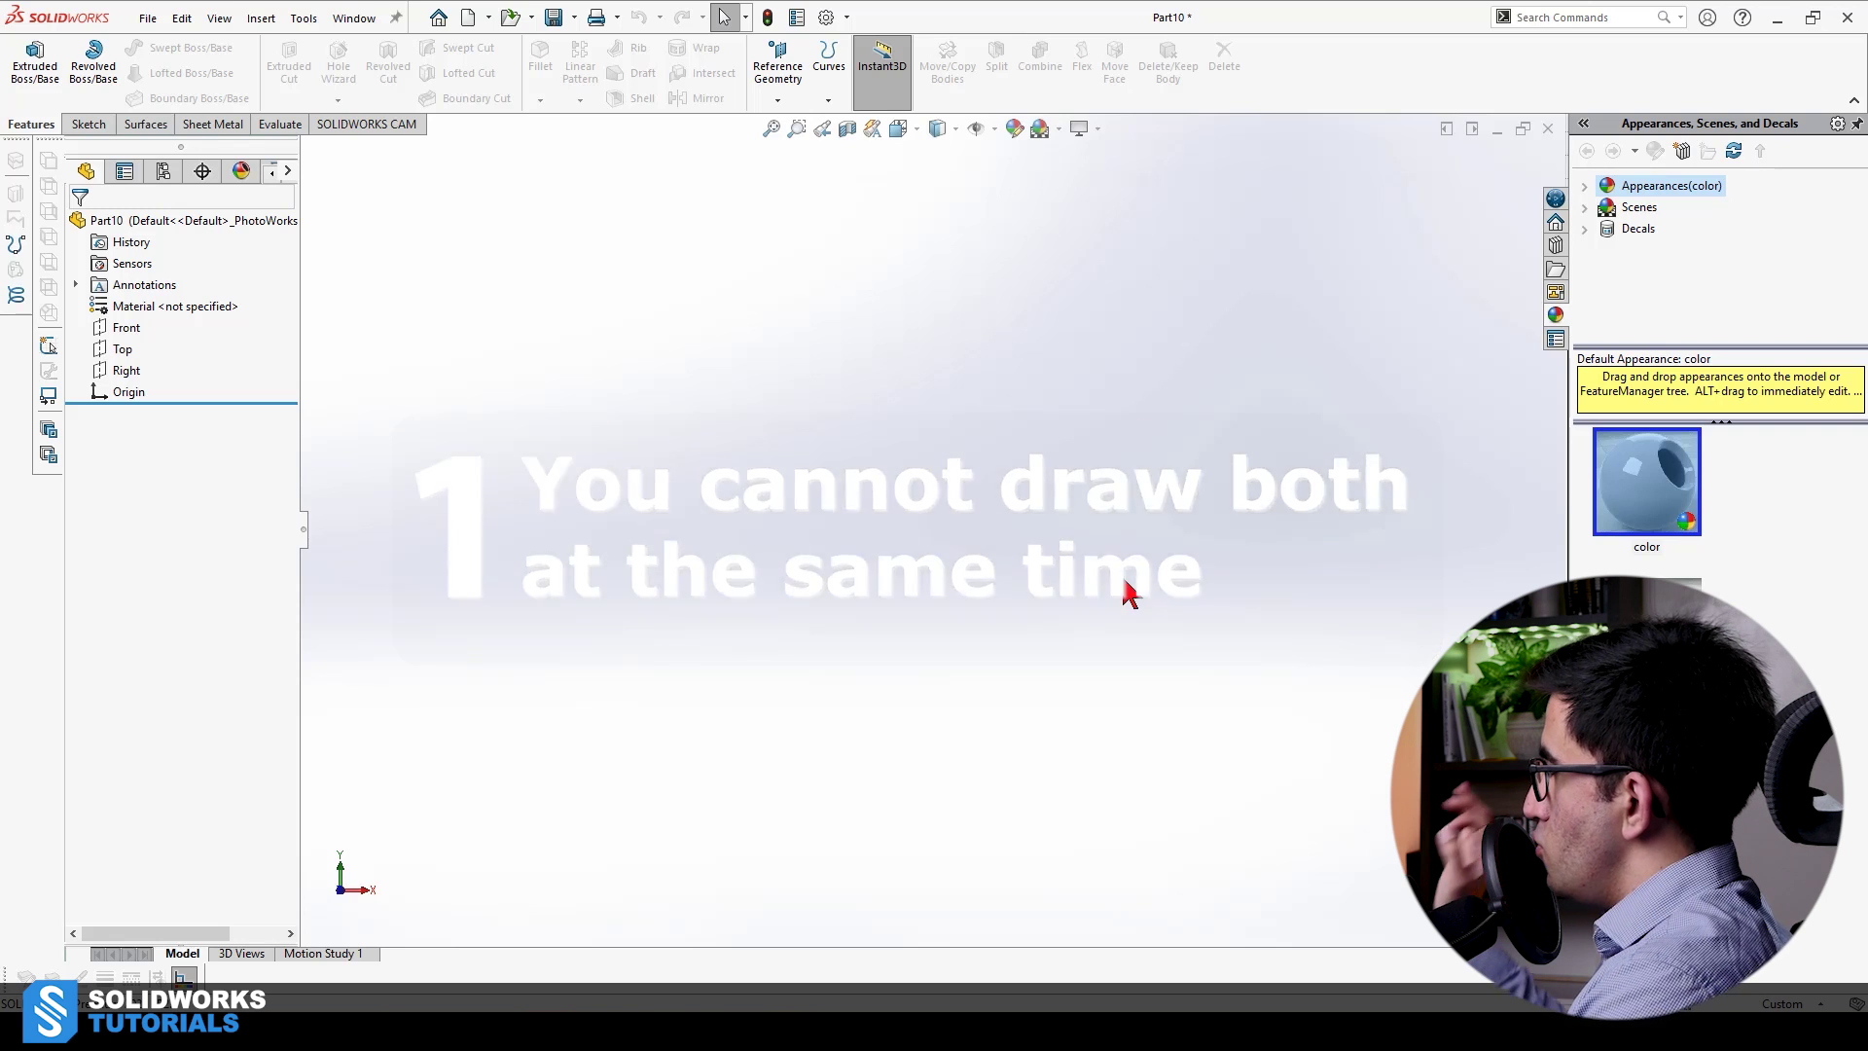
click(127, 327)
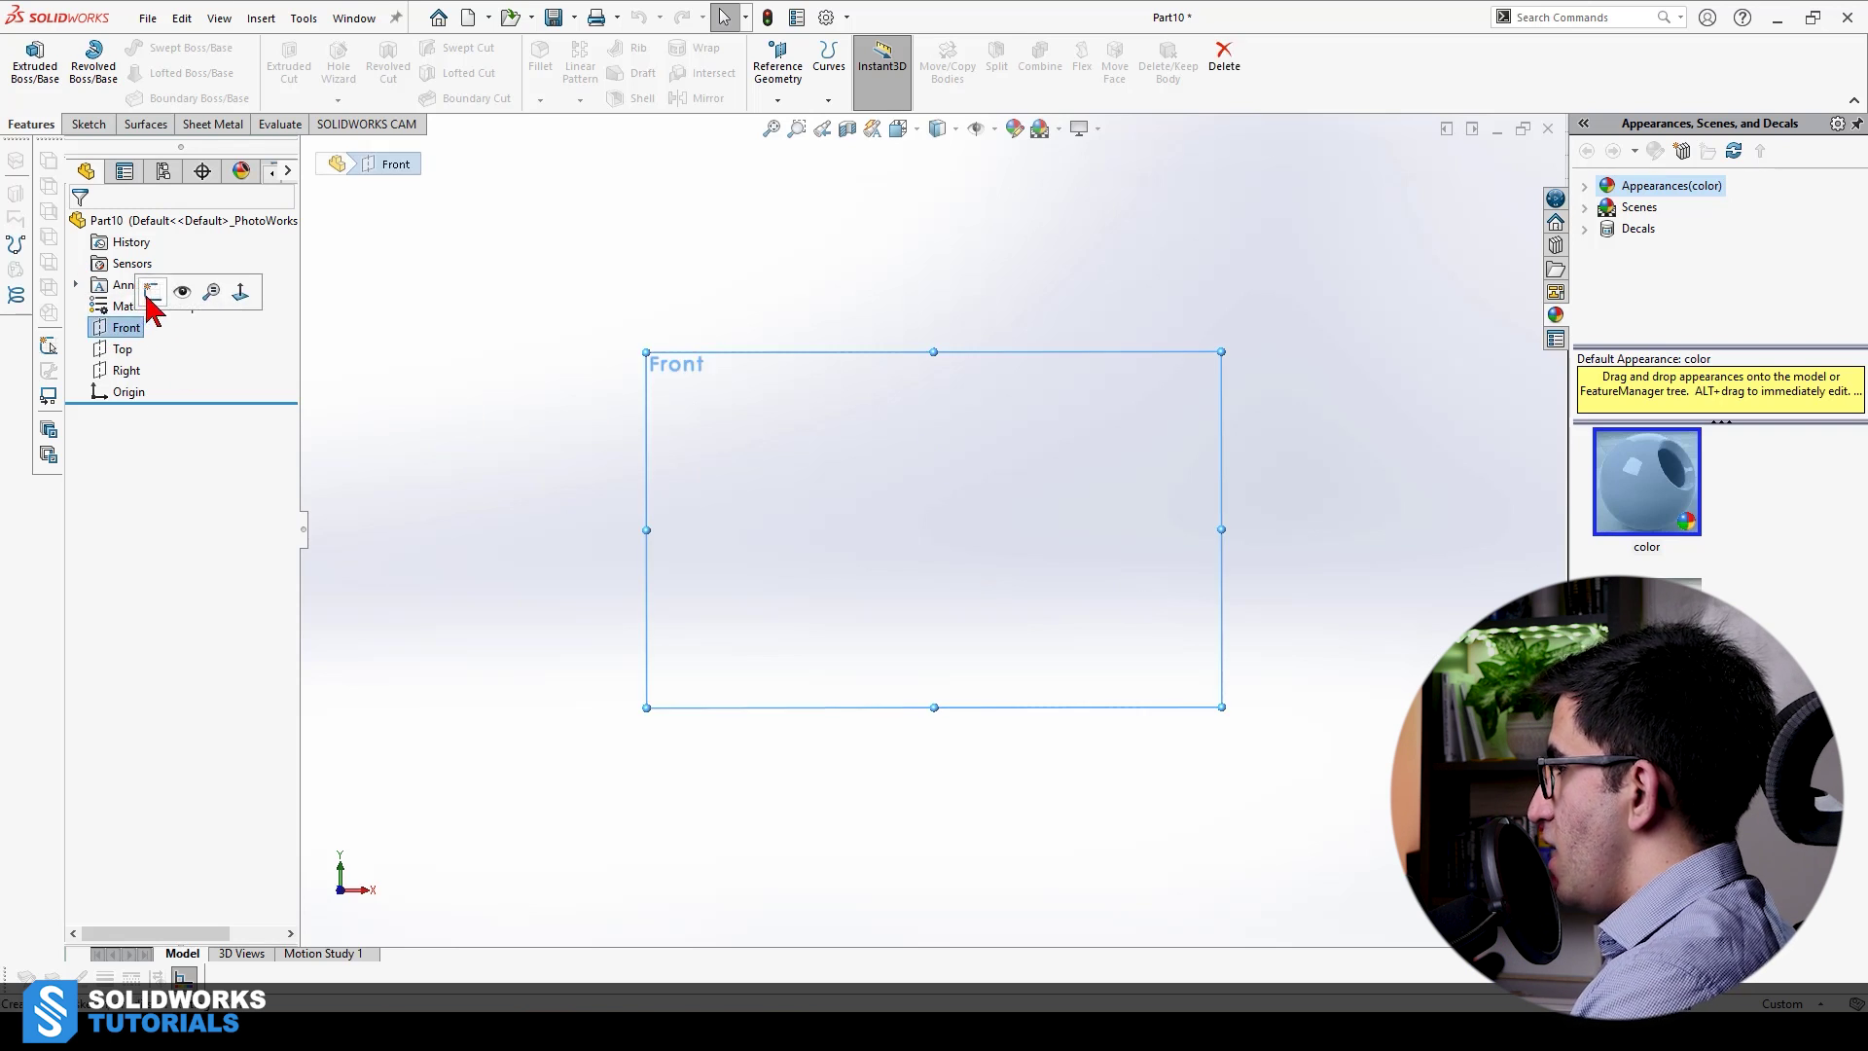
click(146, 294)
key(c)
drag(933, 529, 1111, 390)
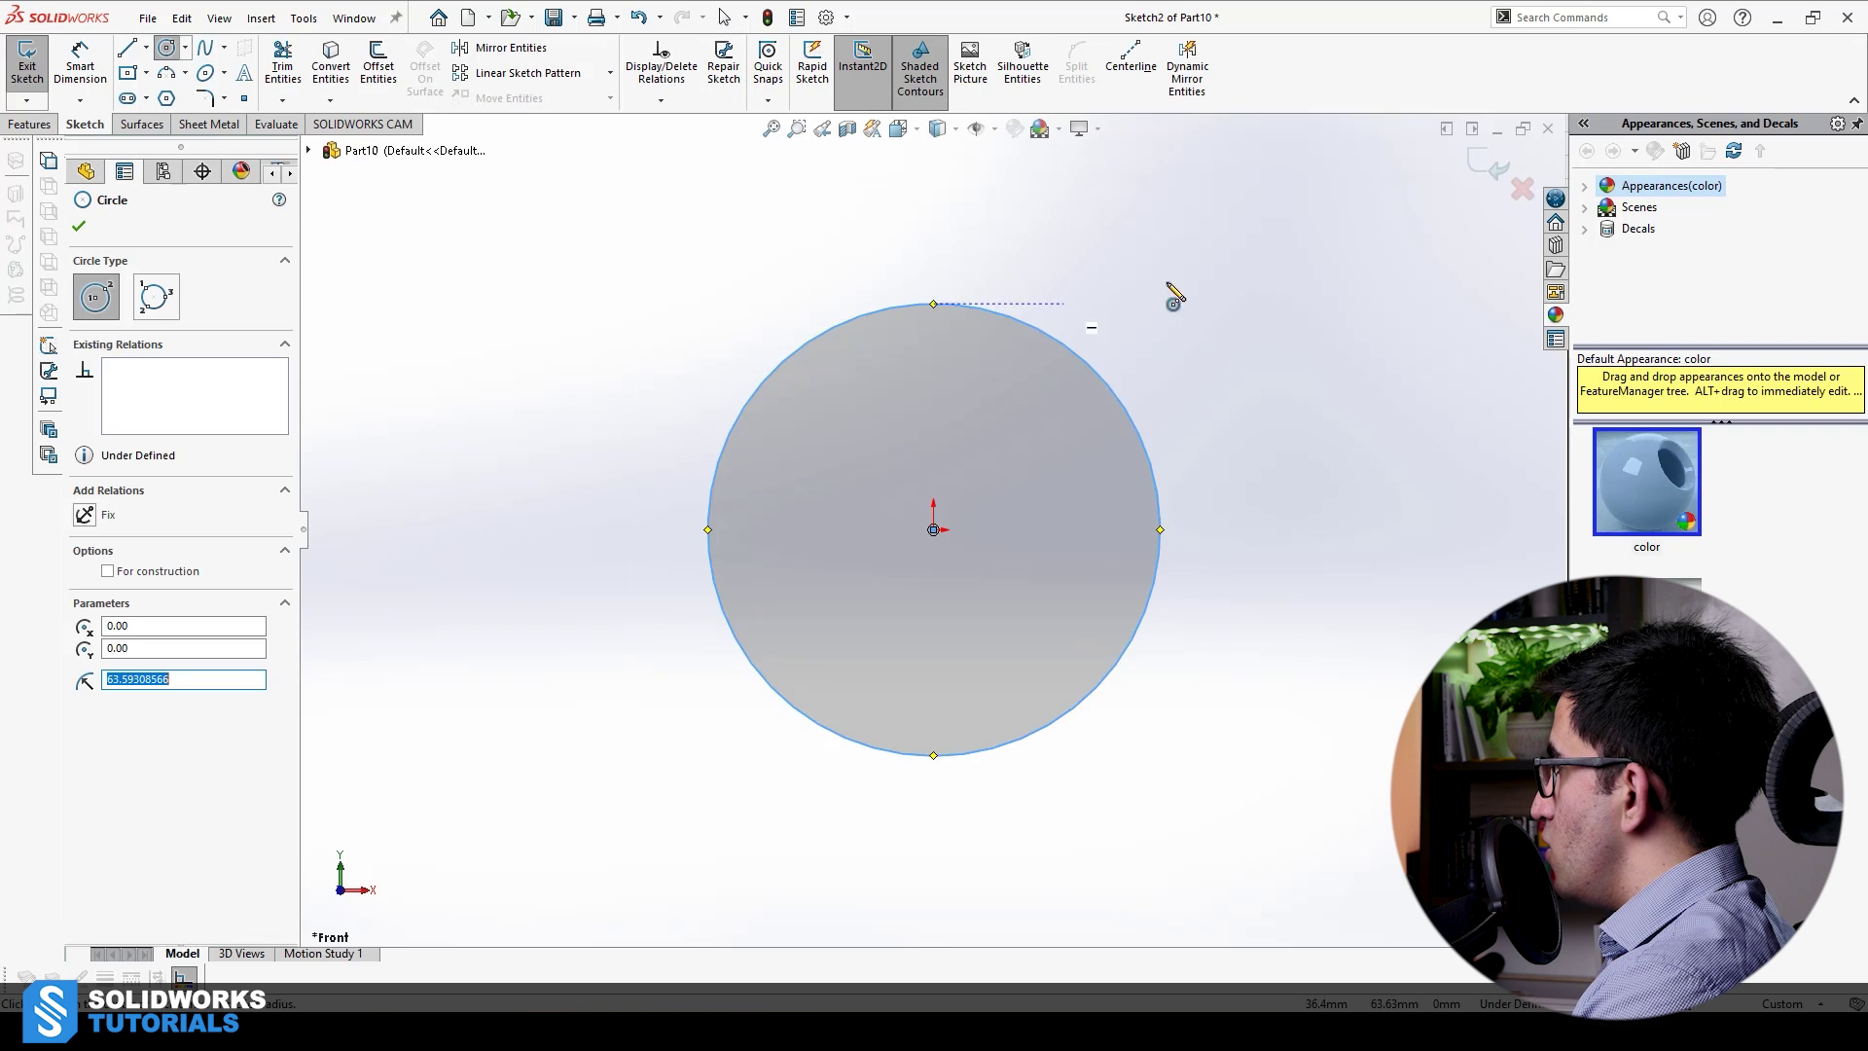
click(1489, 164)
Sketch a straight line from the origin on the Top plane and exit the sketch
click(123, 348)
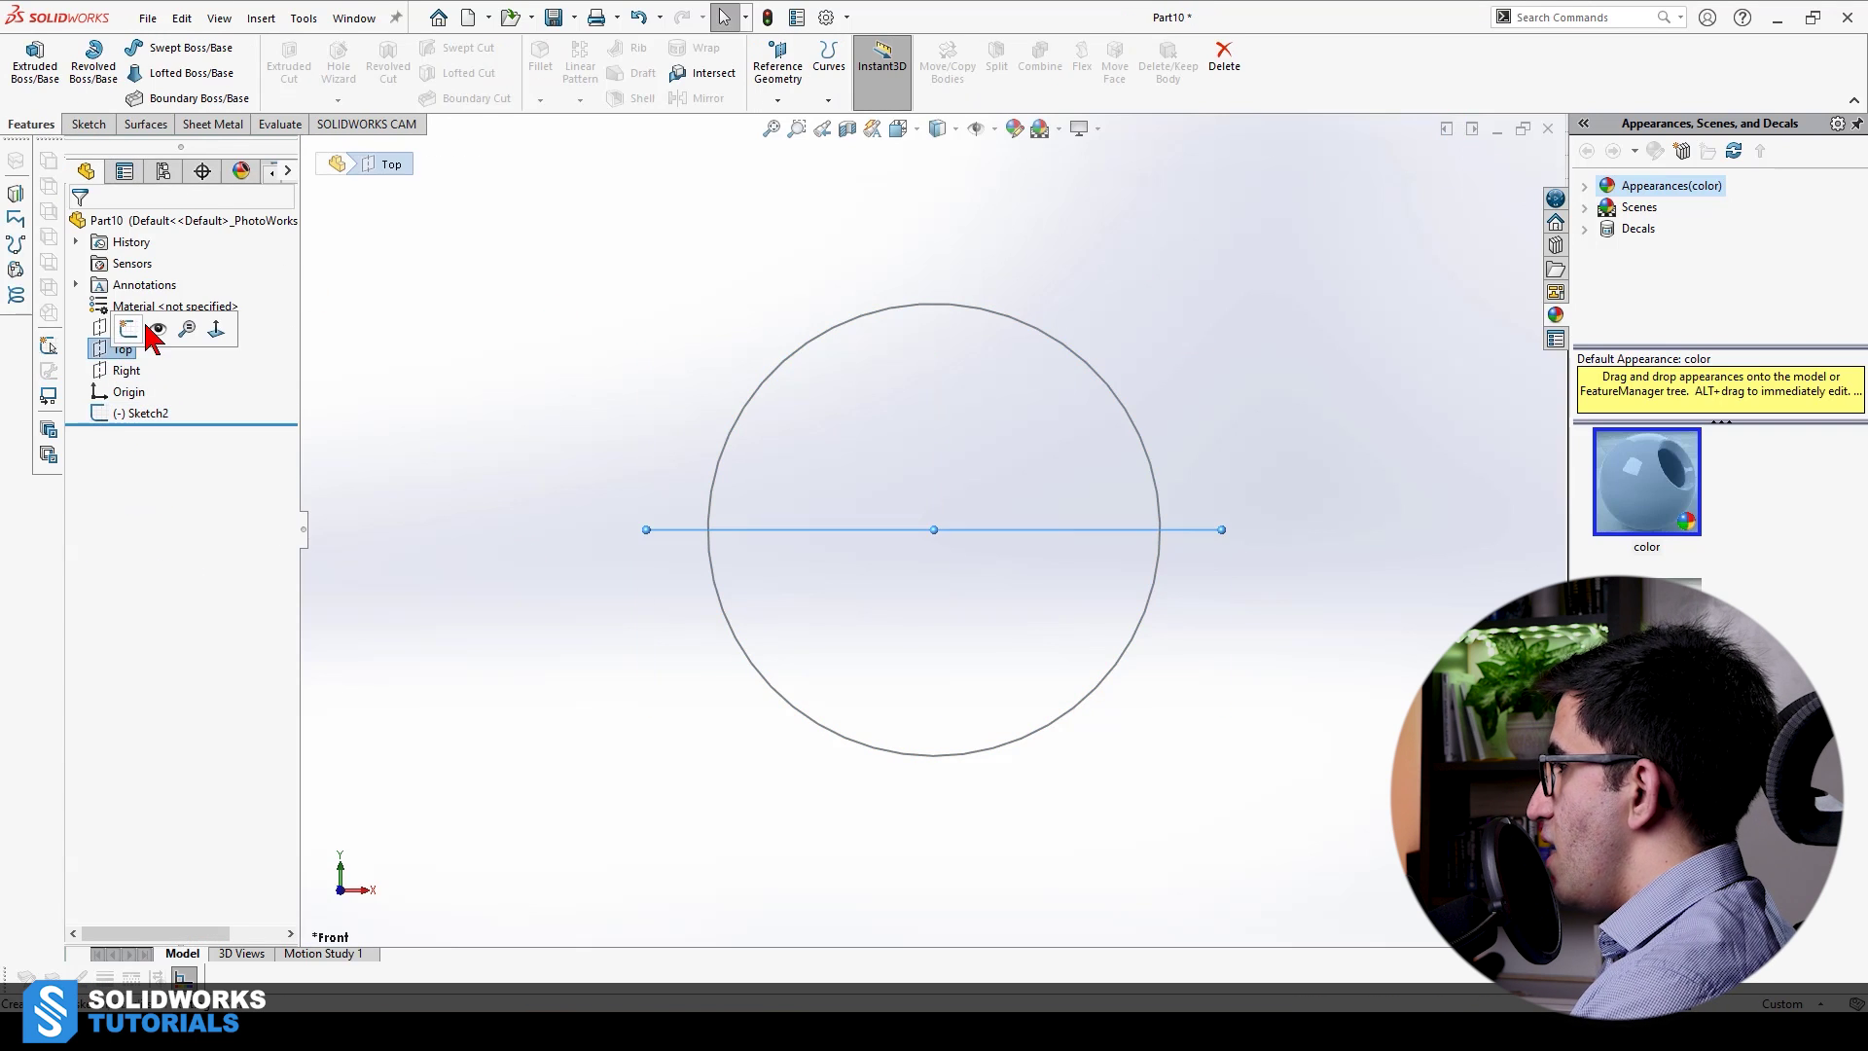
middle_drag(701, 379, 1281, 434)
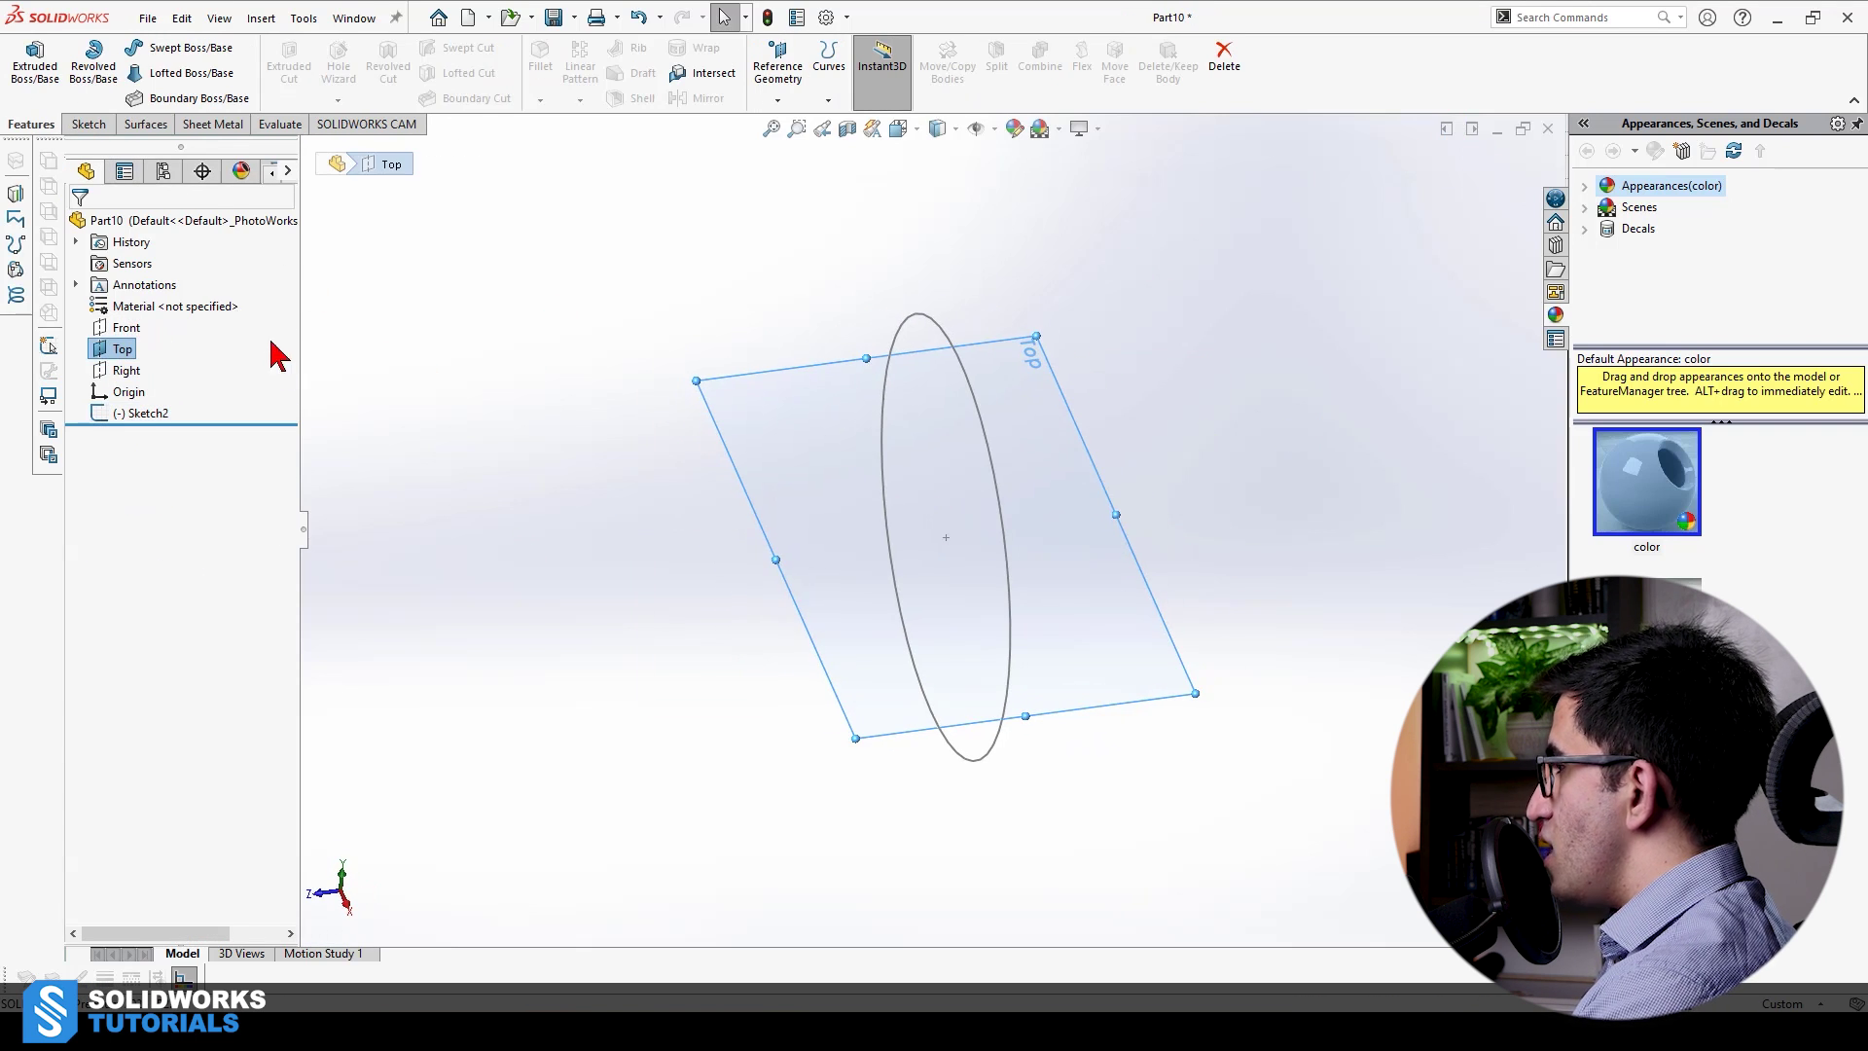
click(86, 123)
click(10, 63)
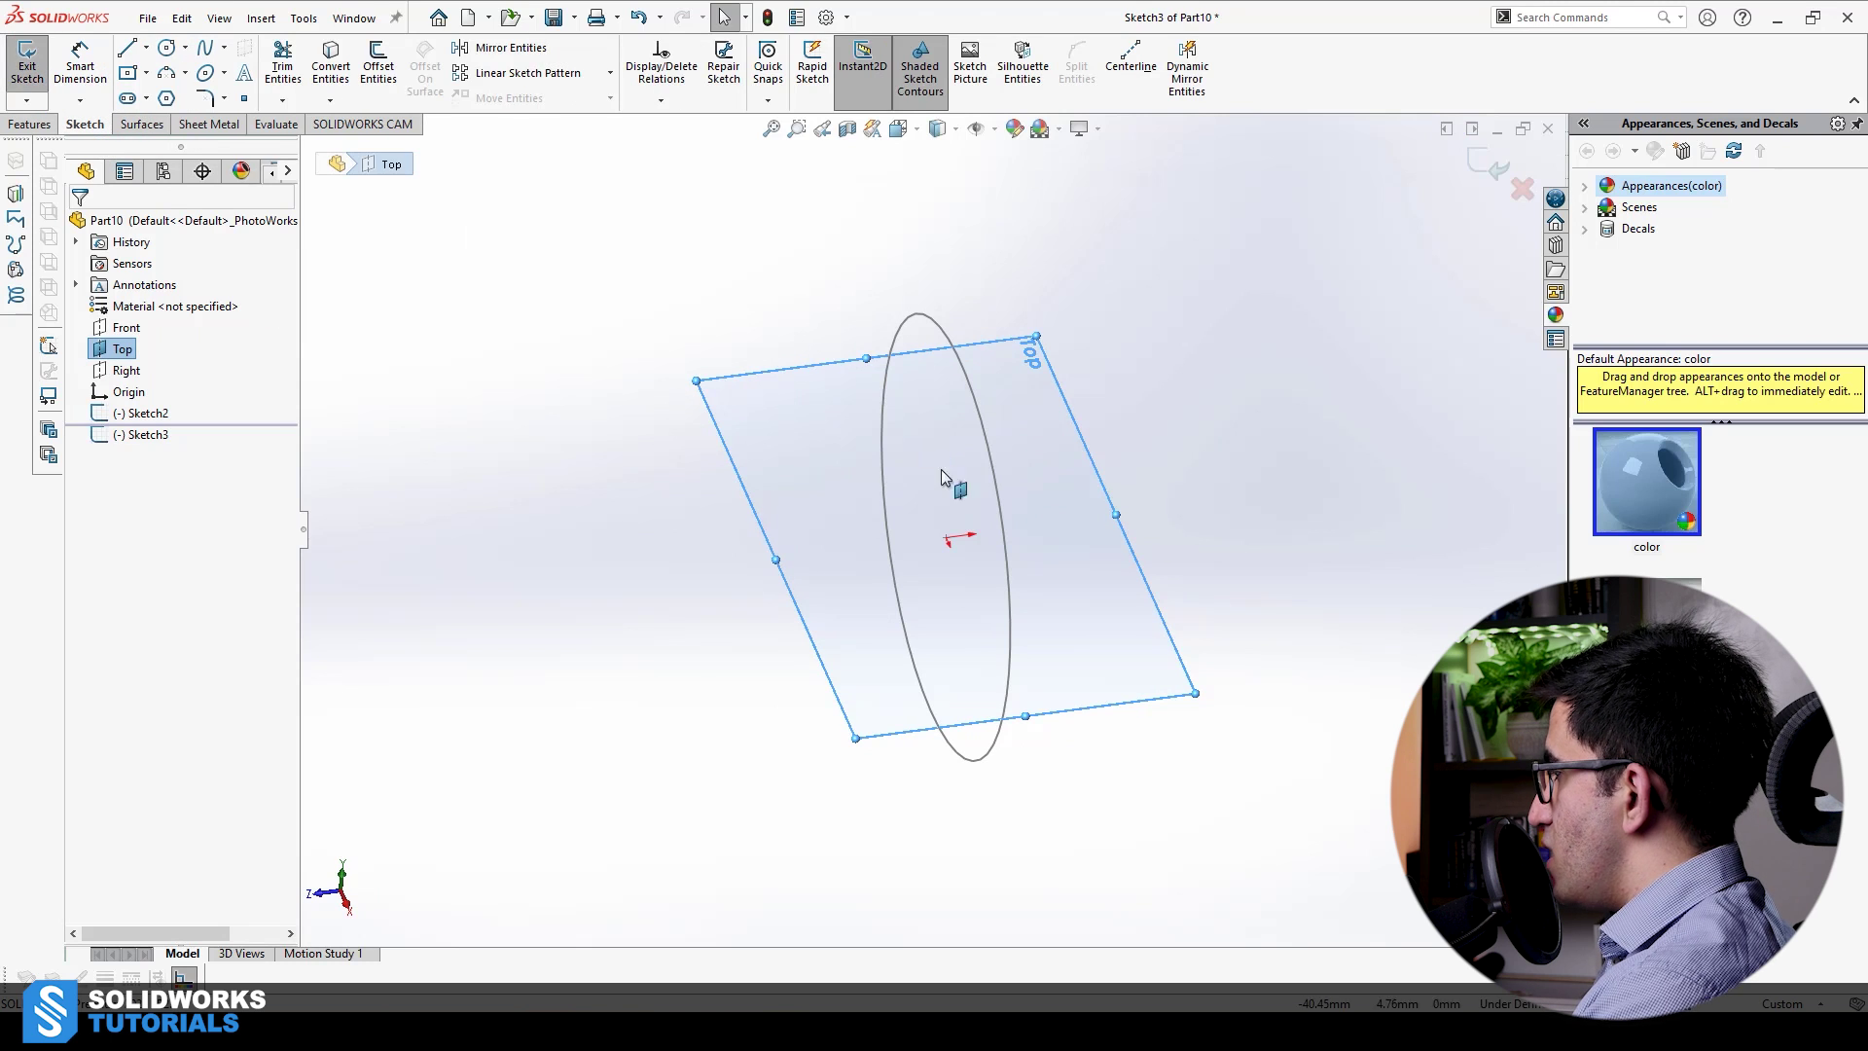
key(l)
click(945, 538)
middle_drag(949, 540, 1318, 480)
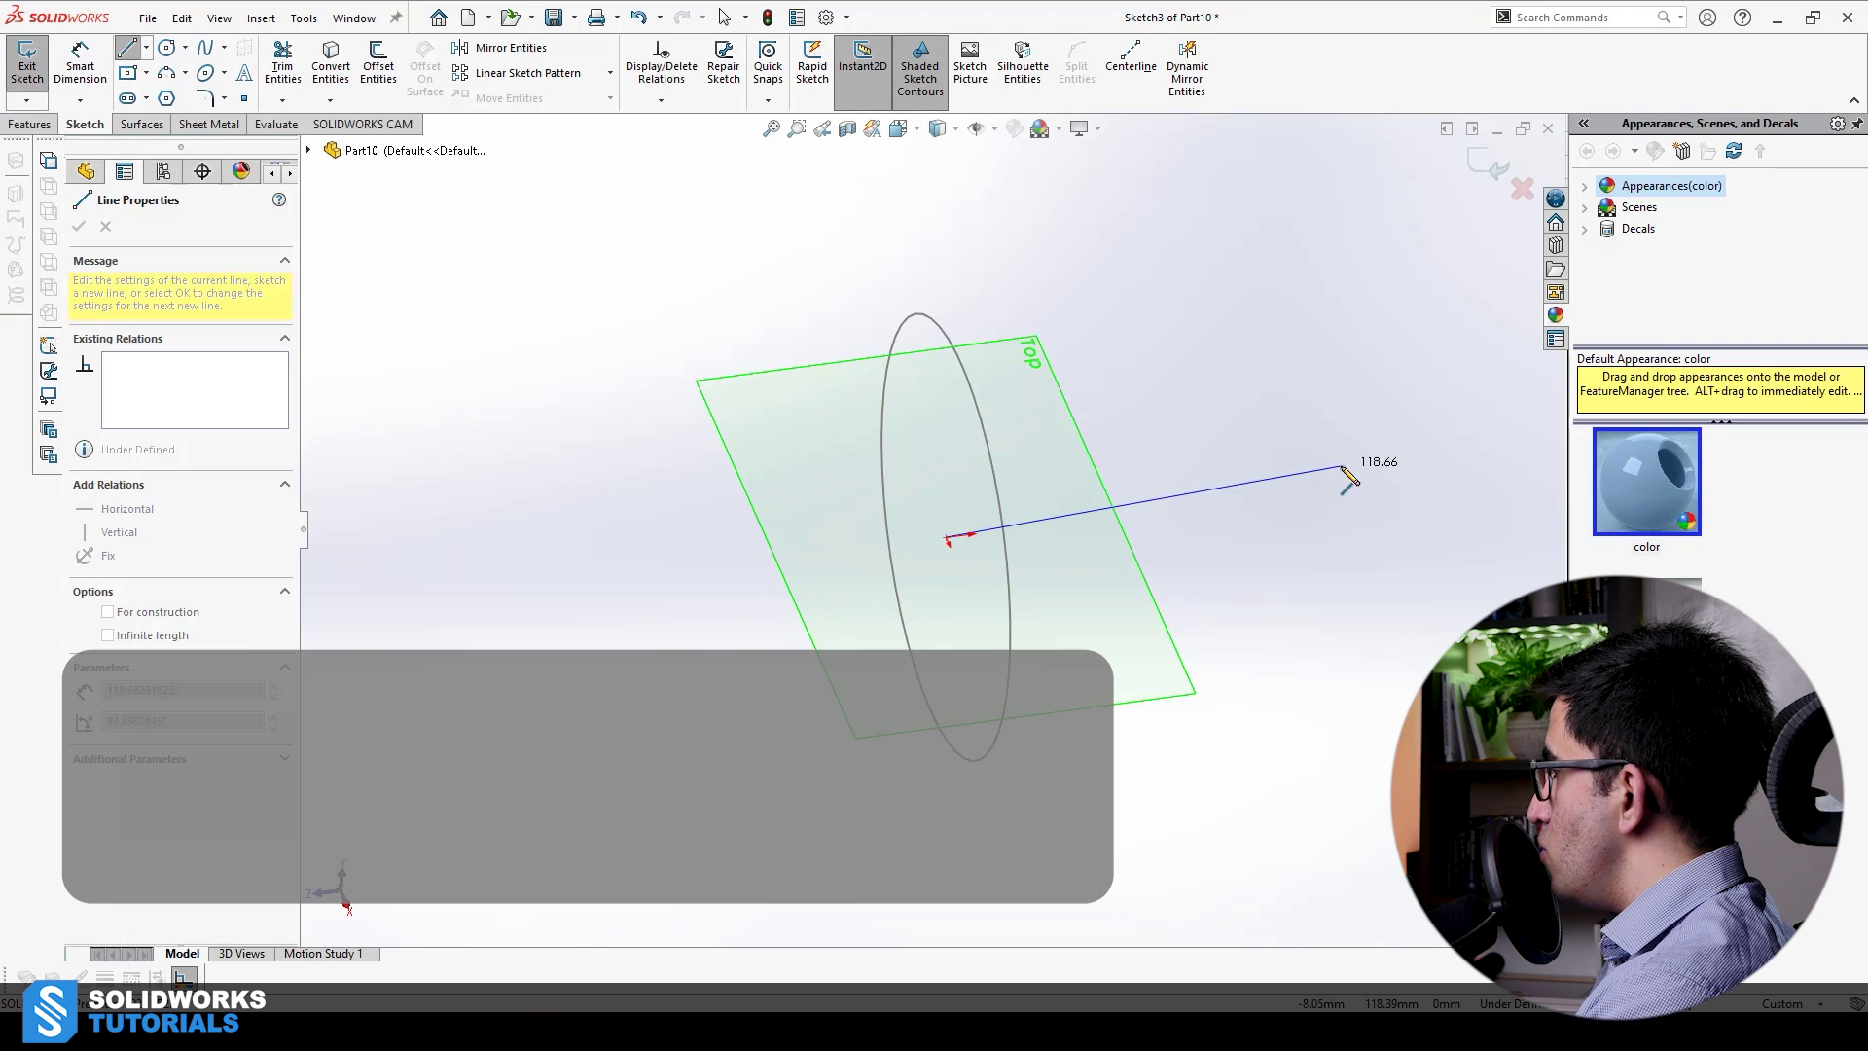
click(1265, 462)
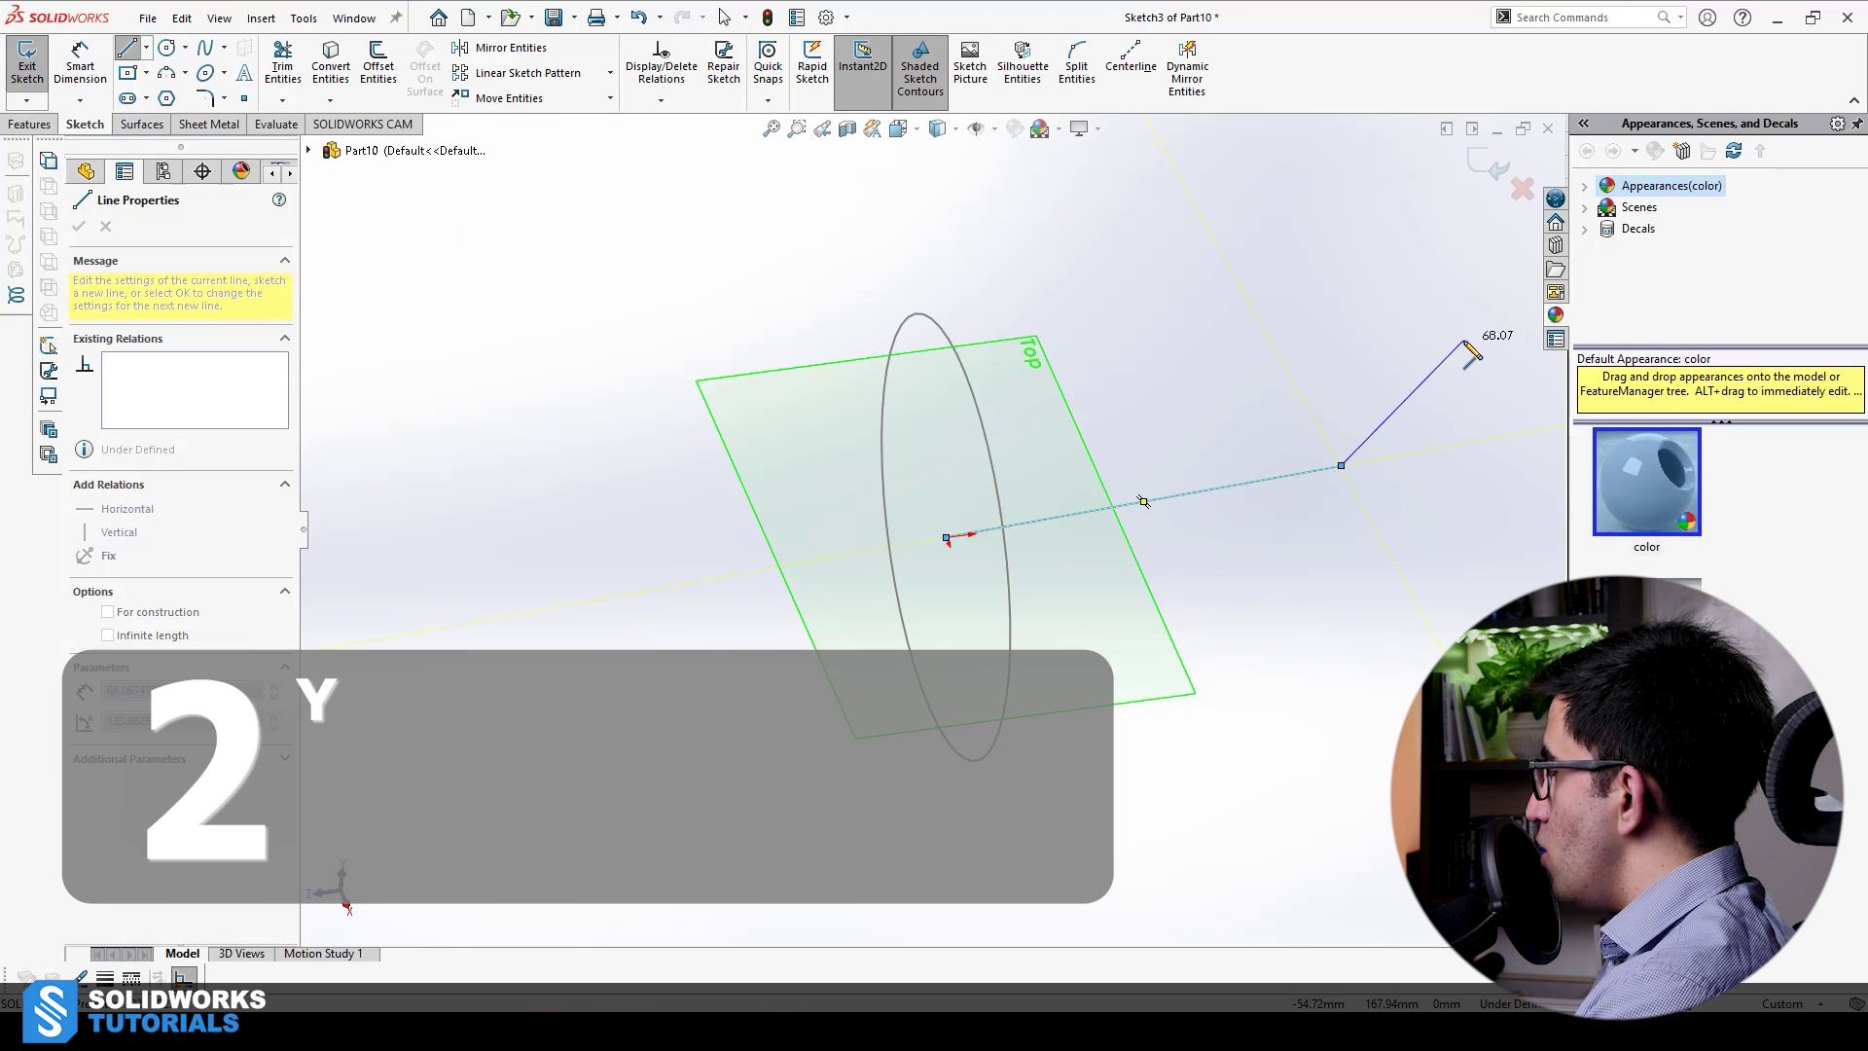
click(1491, 164)
mouse_move(1360, 541)
middle_down()
mouse_move(1305, 604)
mouse_move(1217, 551)
mouse_move(1217, 499)
mouse_move(1255, 476)
mouse_move(1262, 492)
mouse_move(1151, 463)
mouse_move(1013, 517)
middle_up()
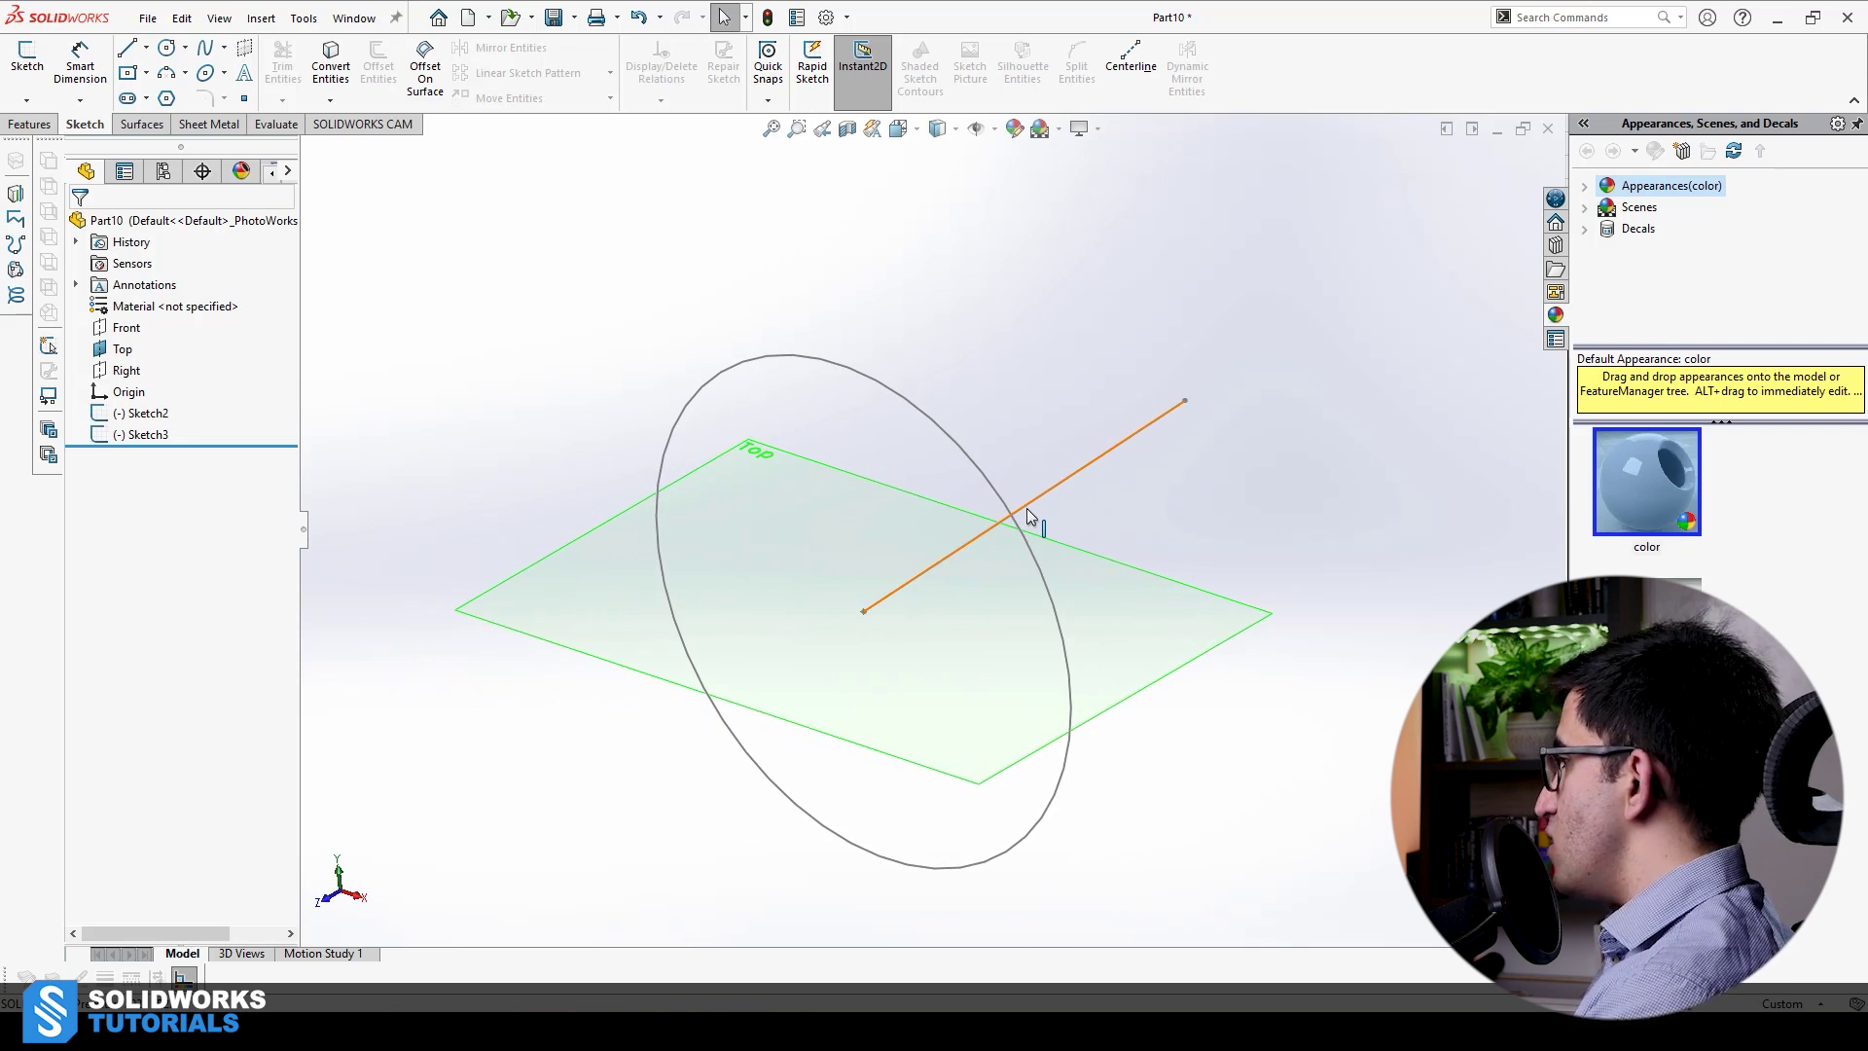
Delete the line sketch and the circle sketch from the part
click(1028, 509)
key(Delete)
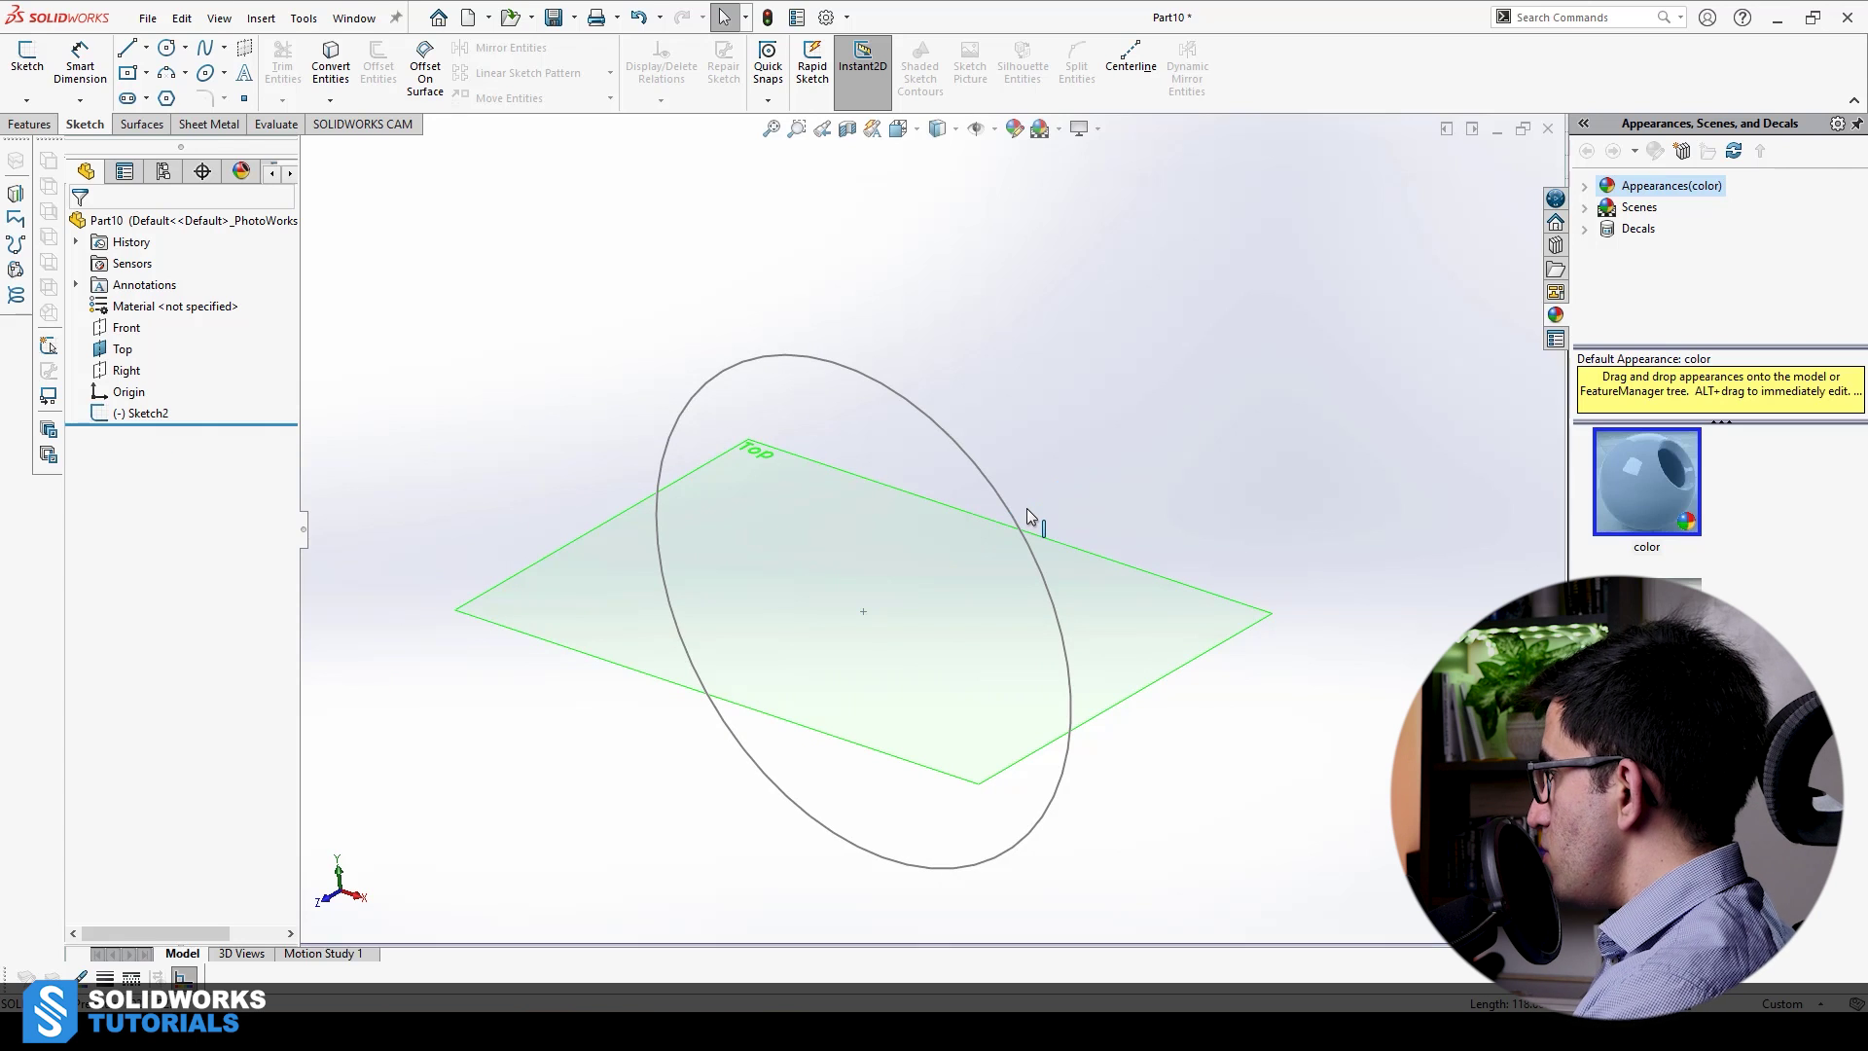
click(967, 457)
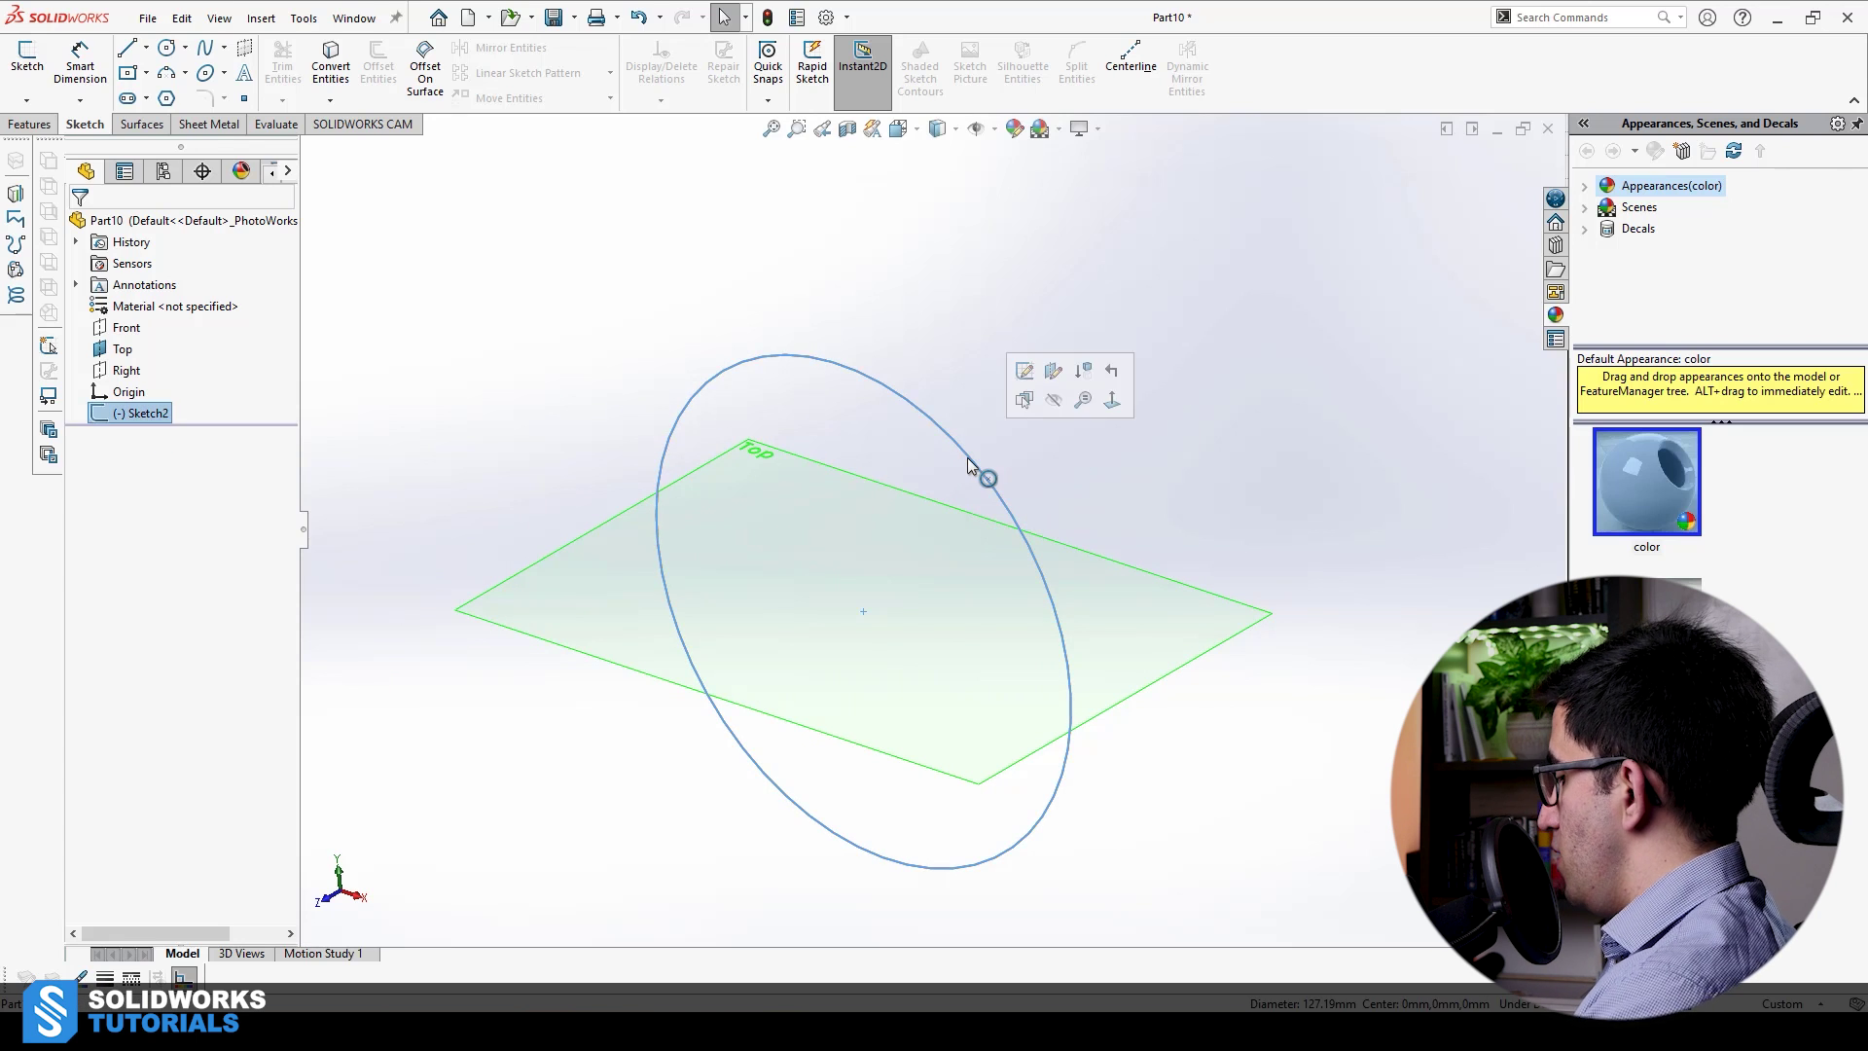
key(Delete)
click(867, 509)
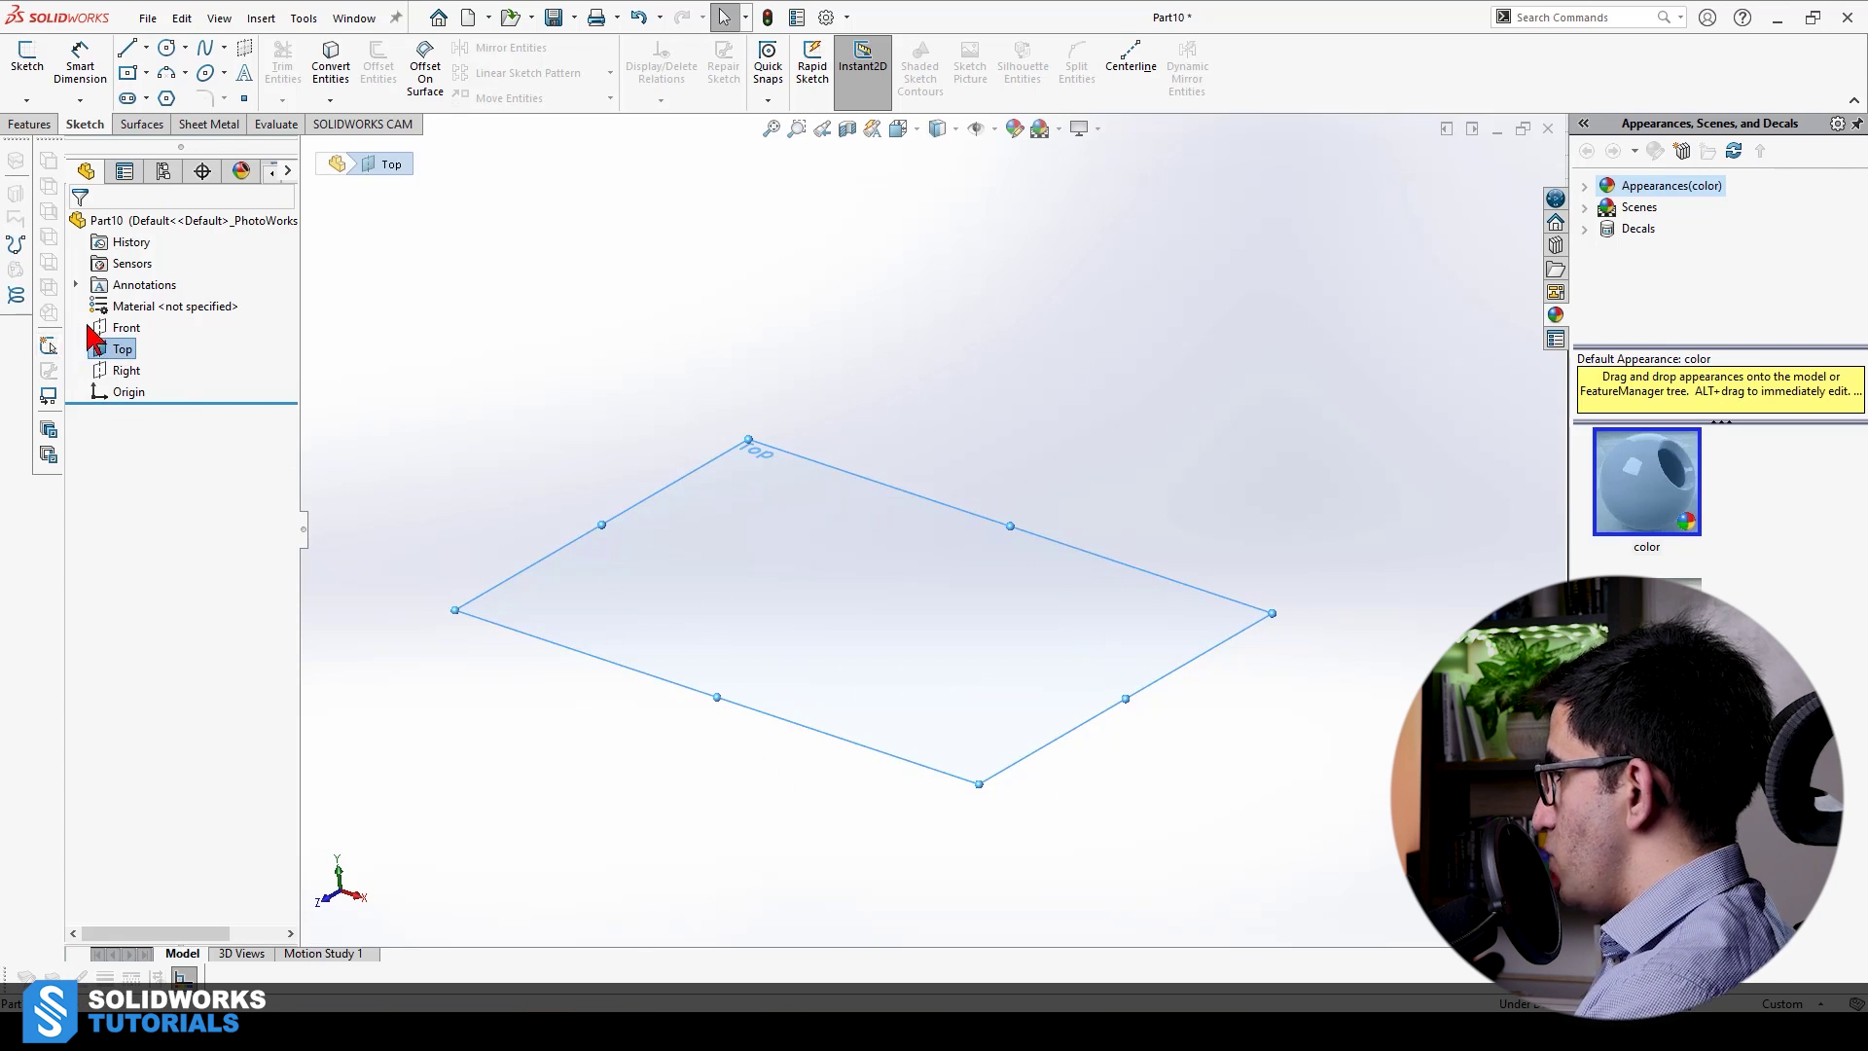
click(125, 328)
click(120, 351)
click(727, 325)
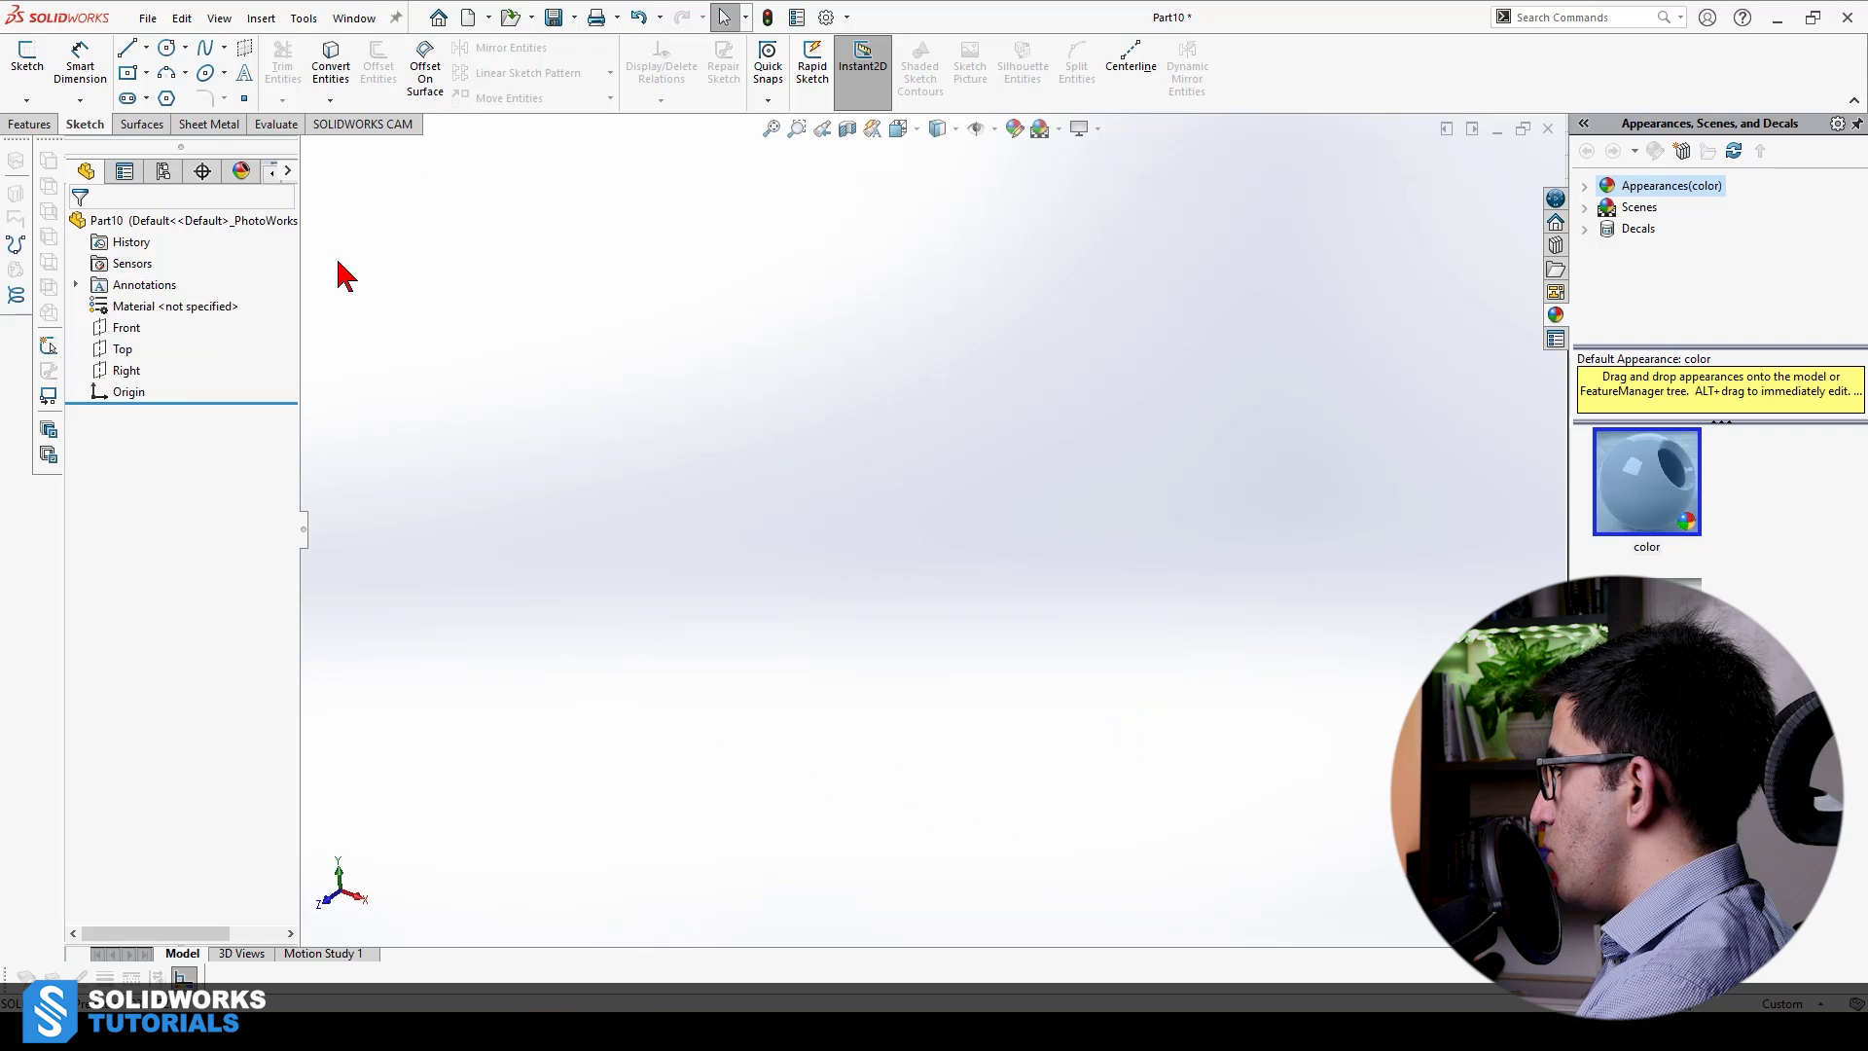
Sketch a circle of radius about 45.2 at the origin on the Front plane
click(132, 328)
click(149, 302)
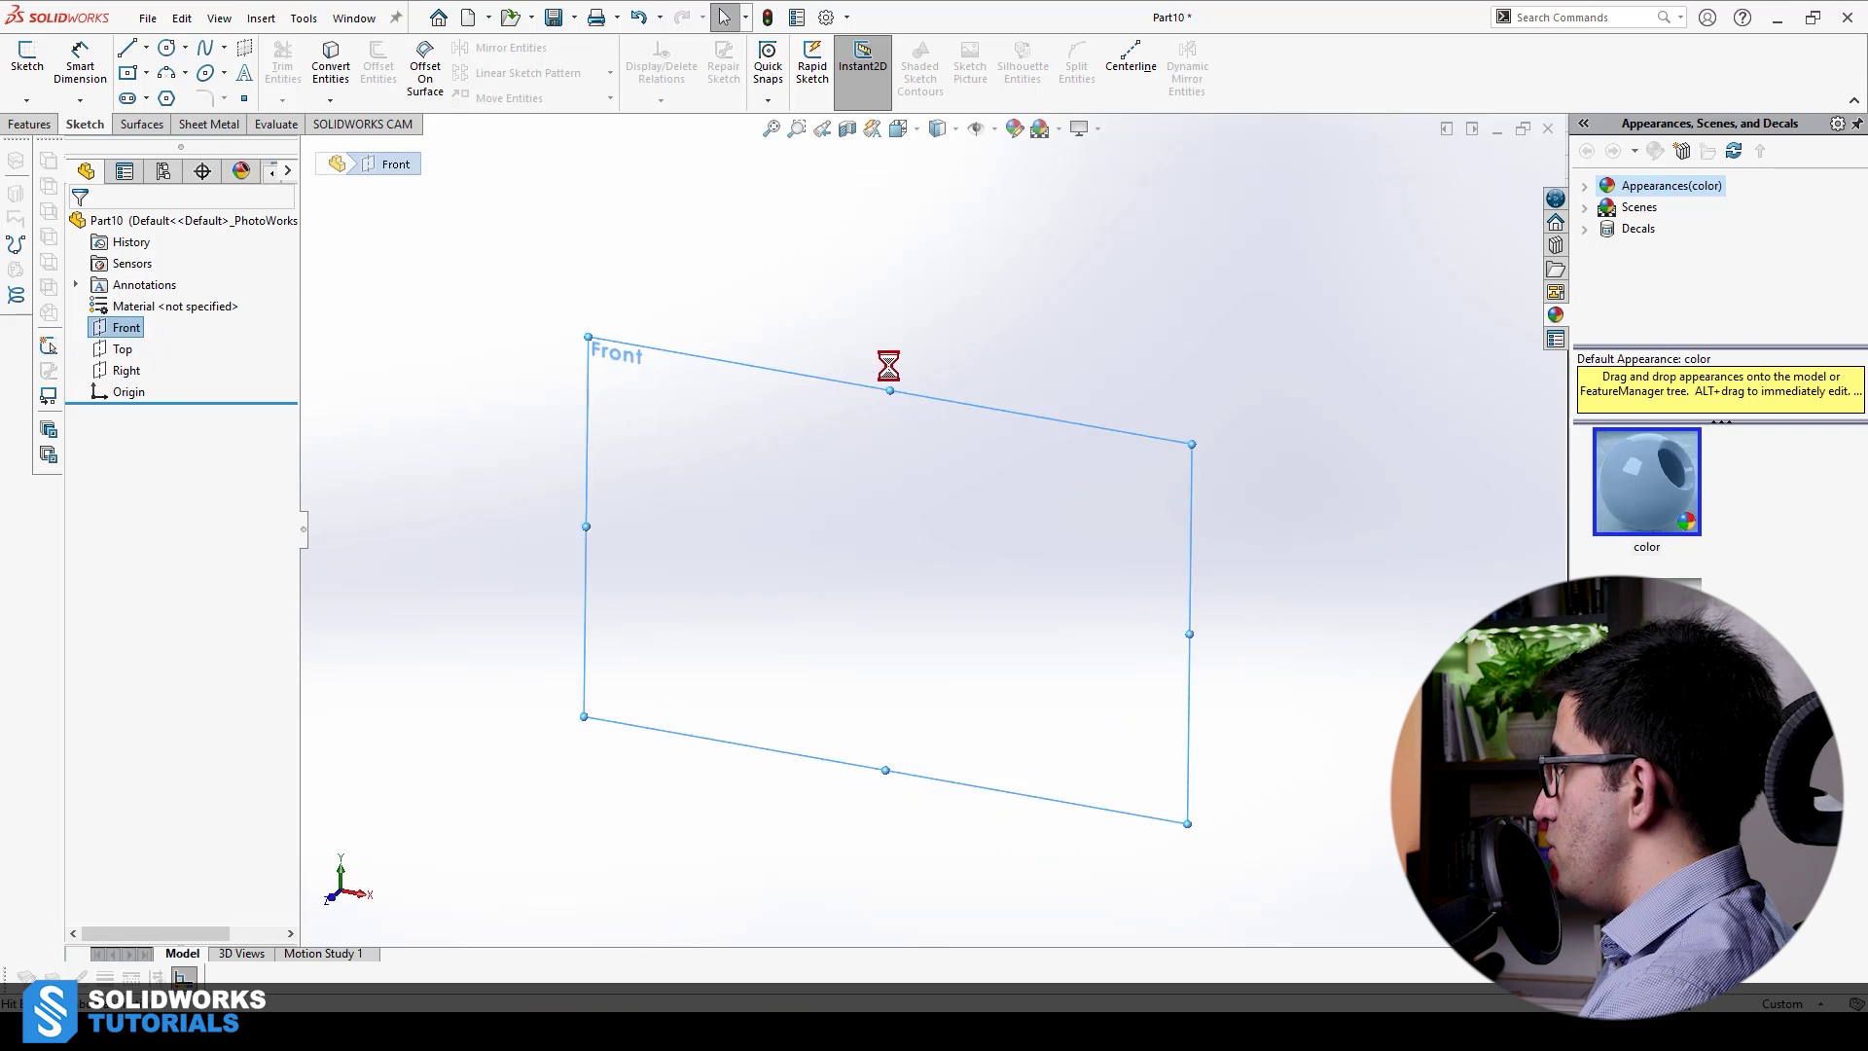
click(166, 47)
click(934, 531)
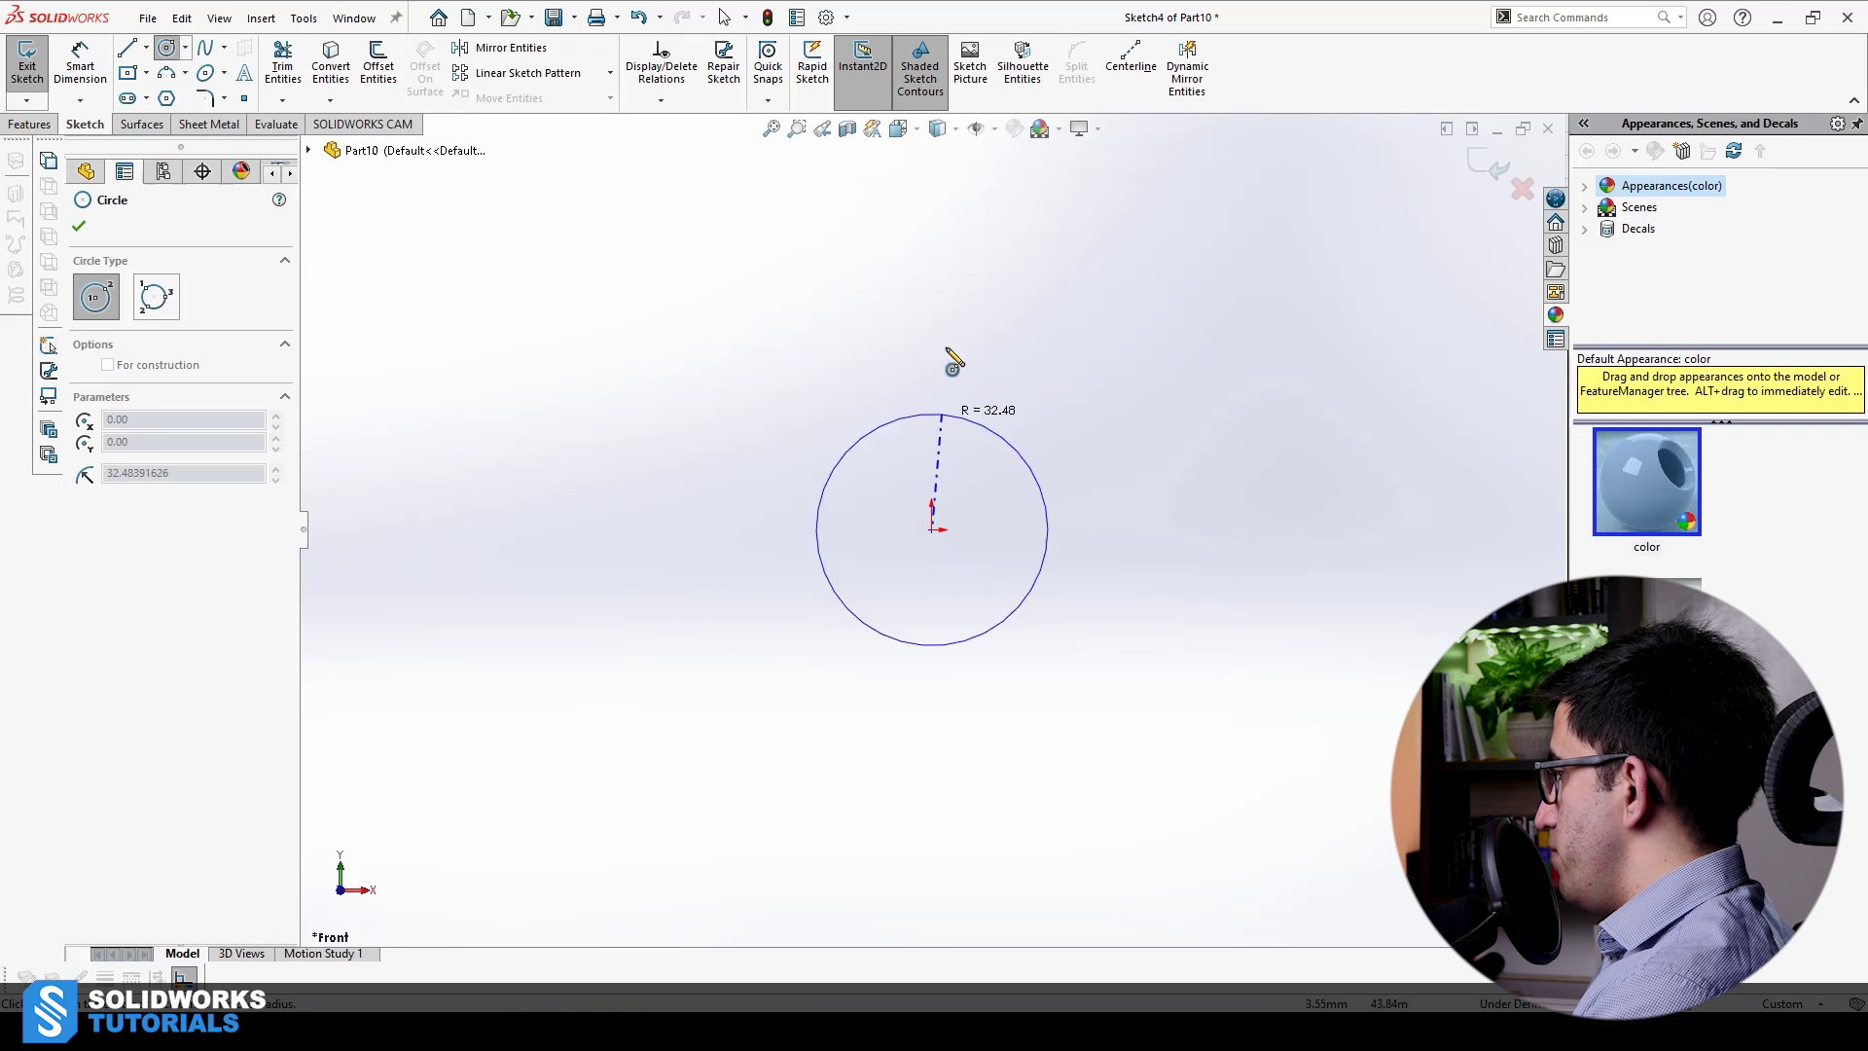
click(937, 368)
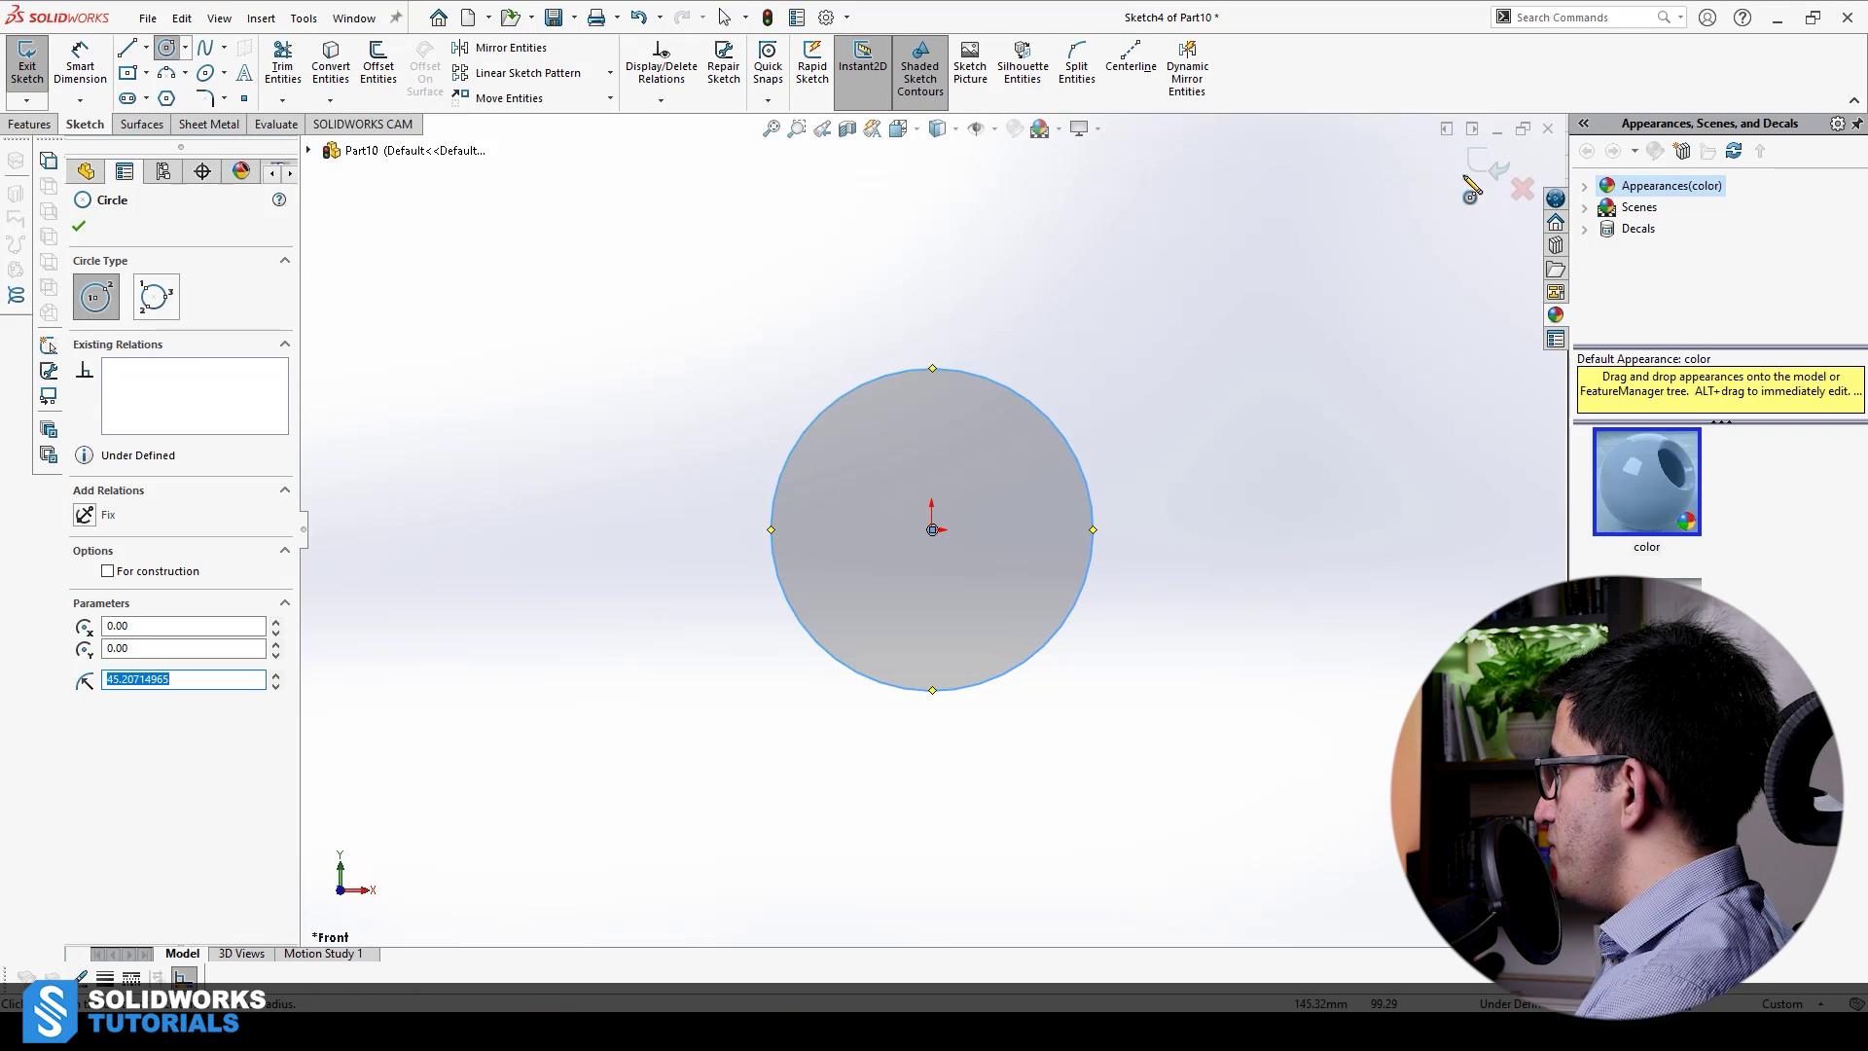
click(1487, 163)
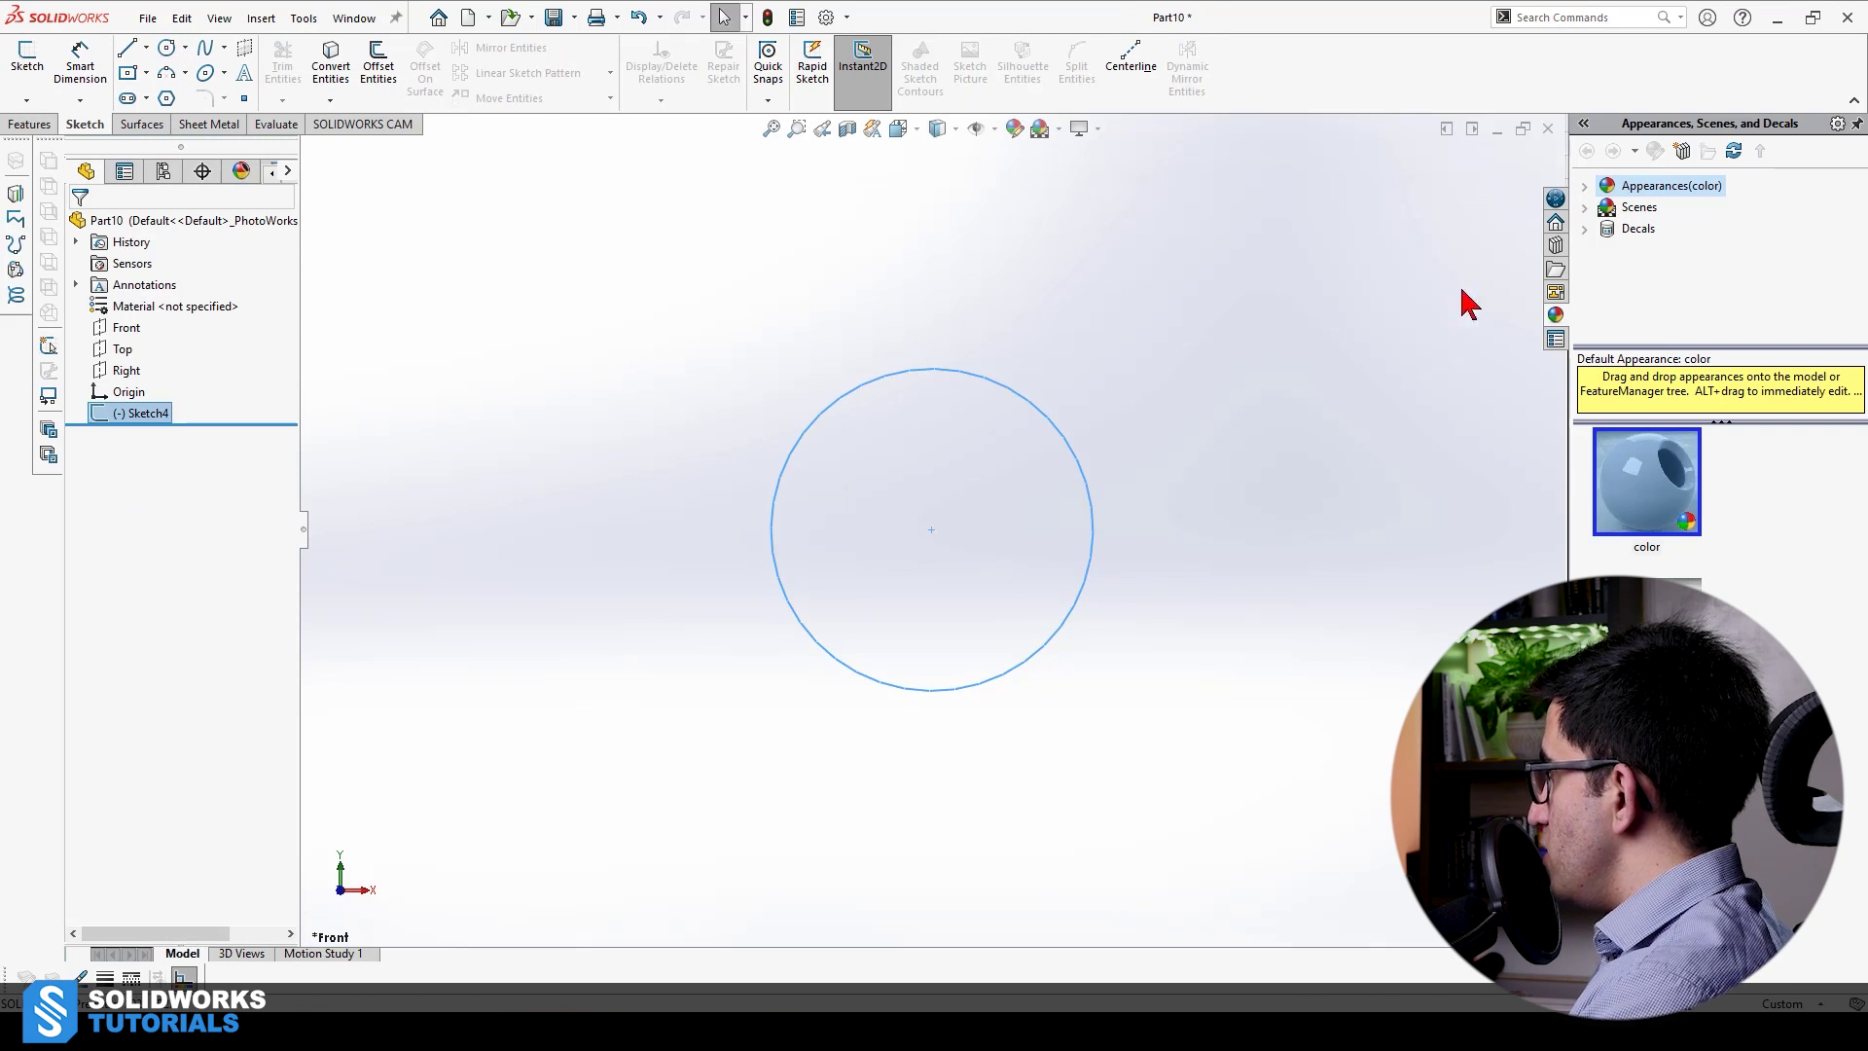
click(1429, 341)
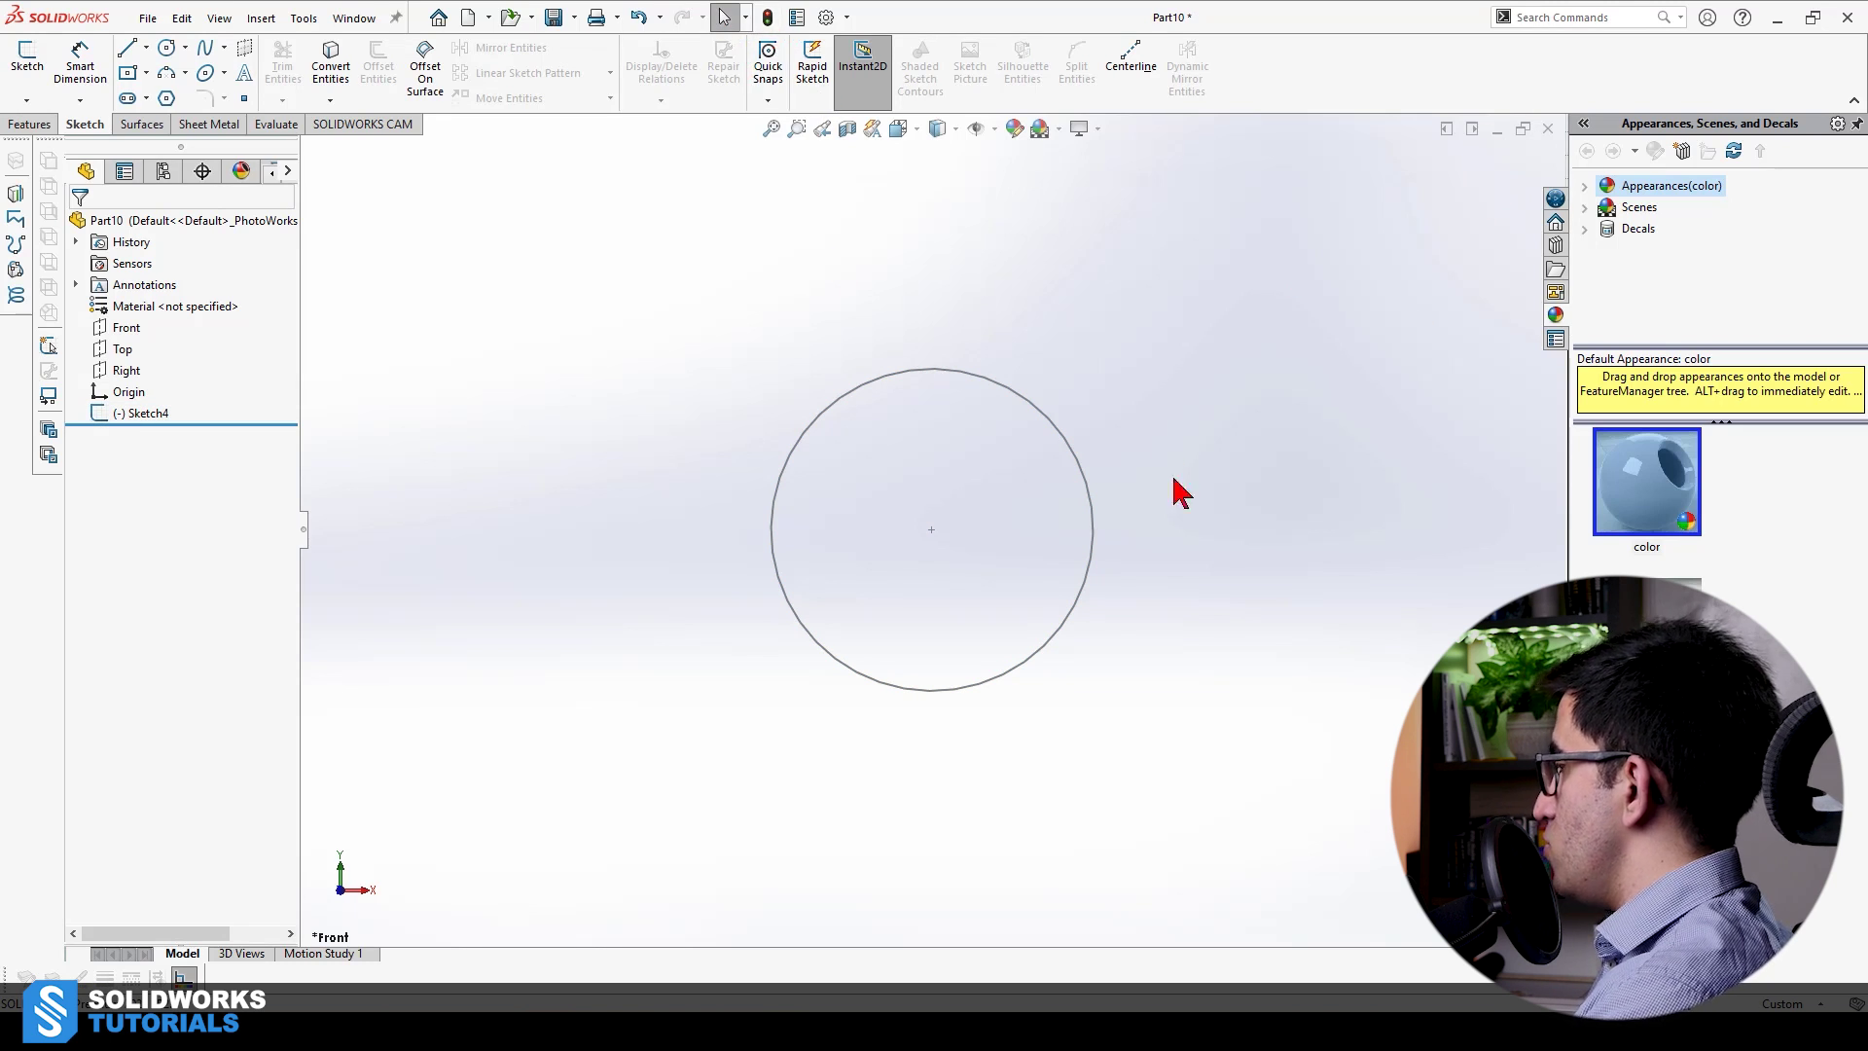
Open Sketch5 on the Top plane and orient the view Normal To it
middle_drag(1189, 437, 1075, 453)
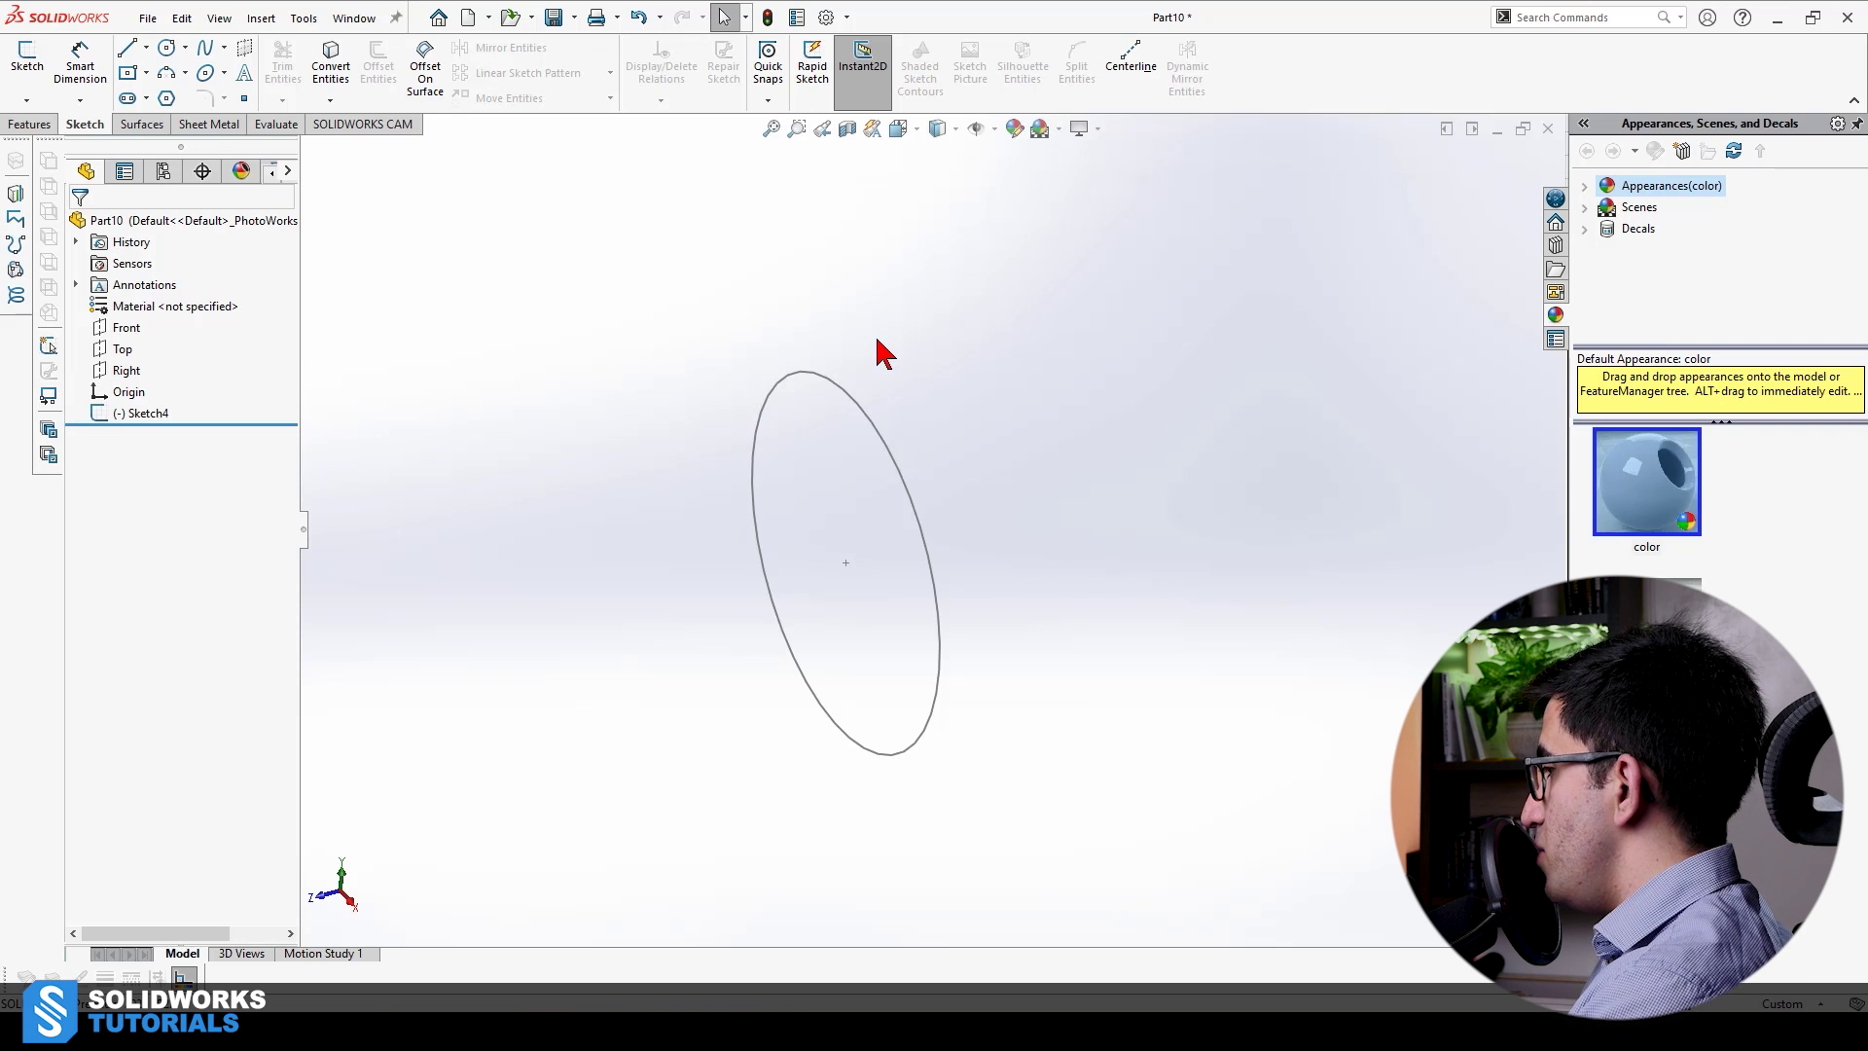
click(124, 348)
click(141, 321)
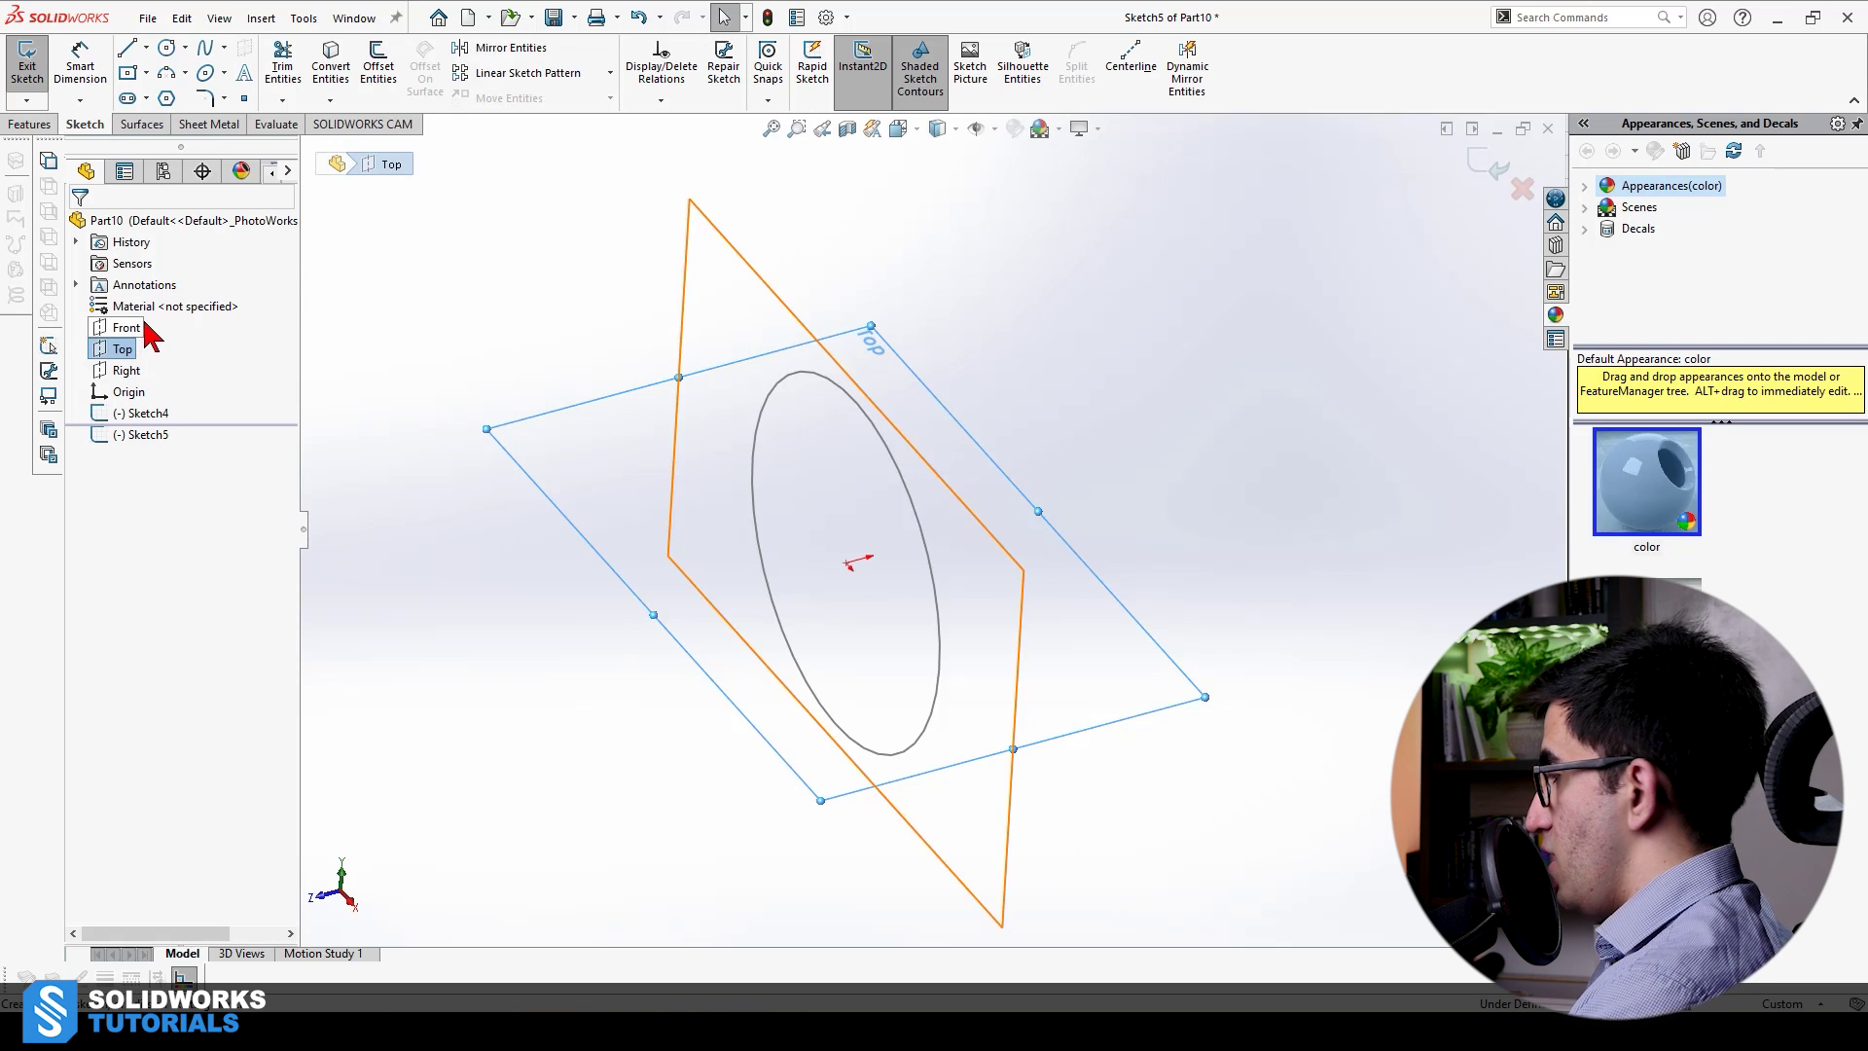
key(ctrl+8)
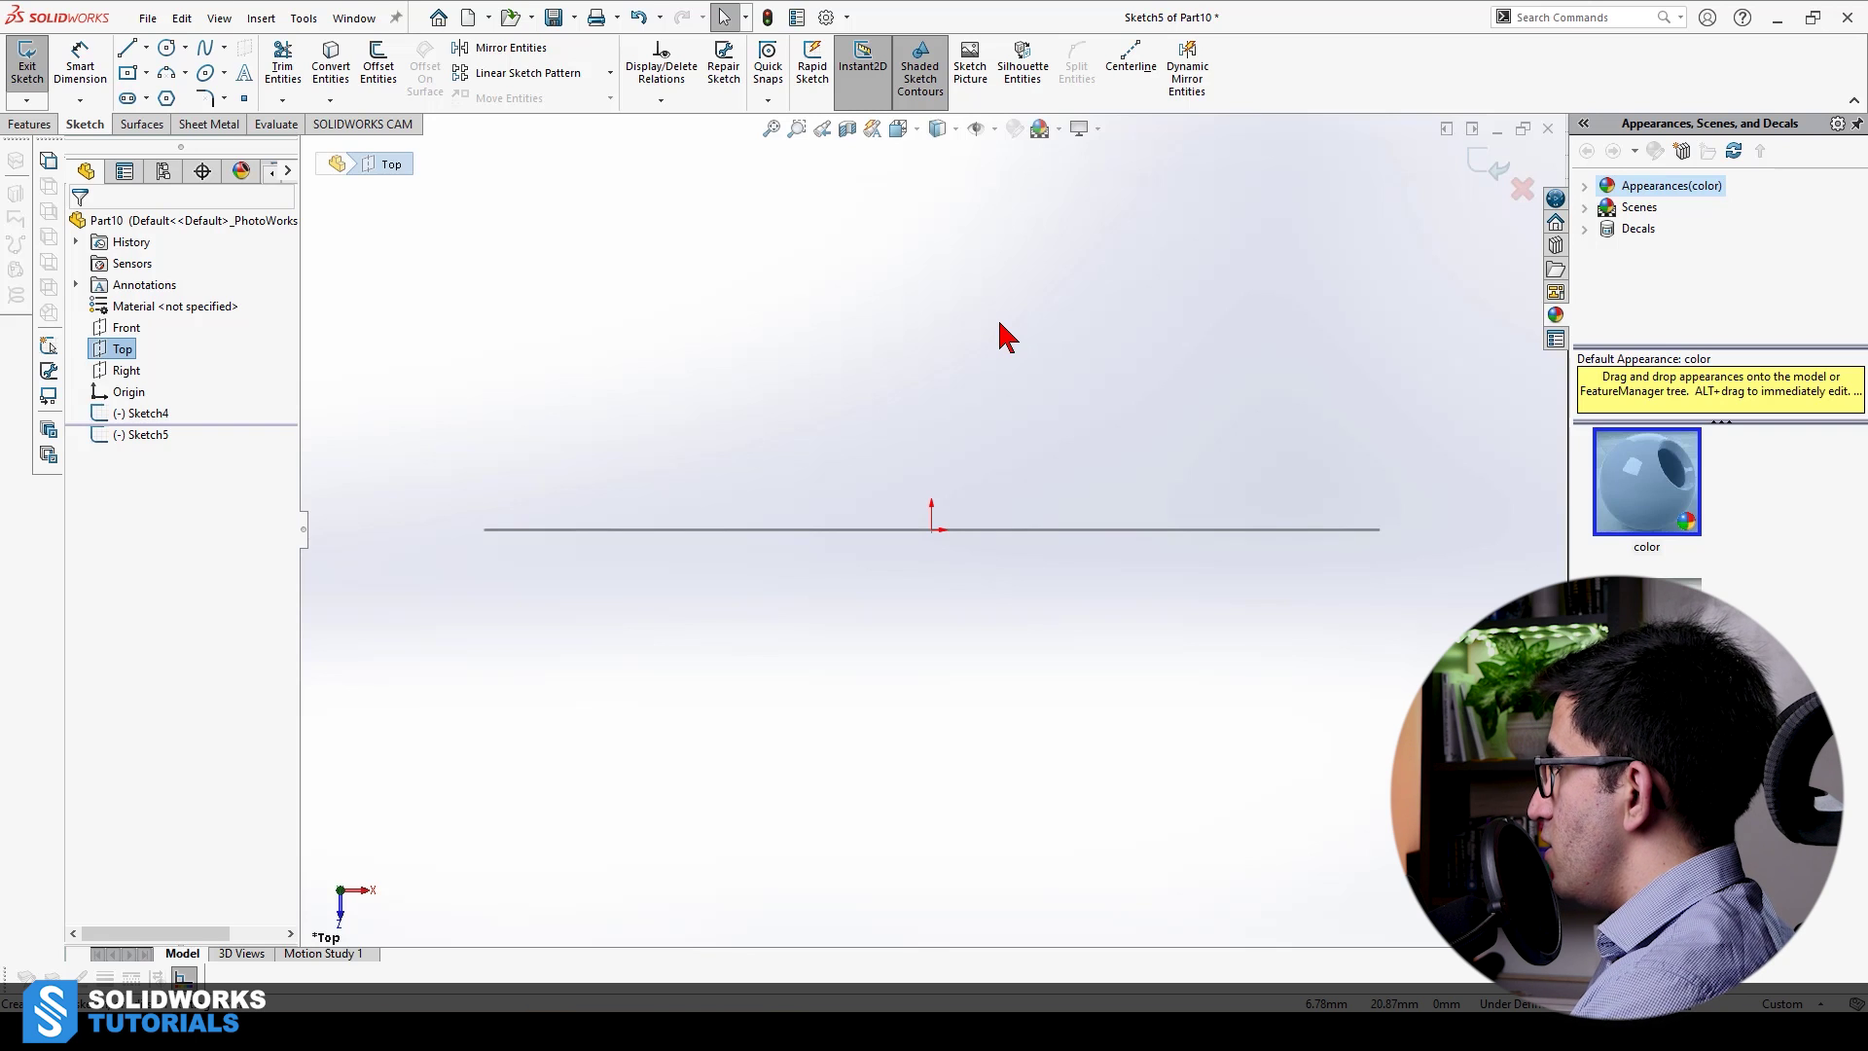
key(space)
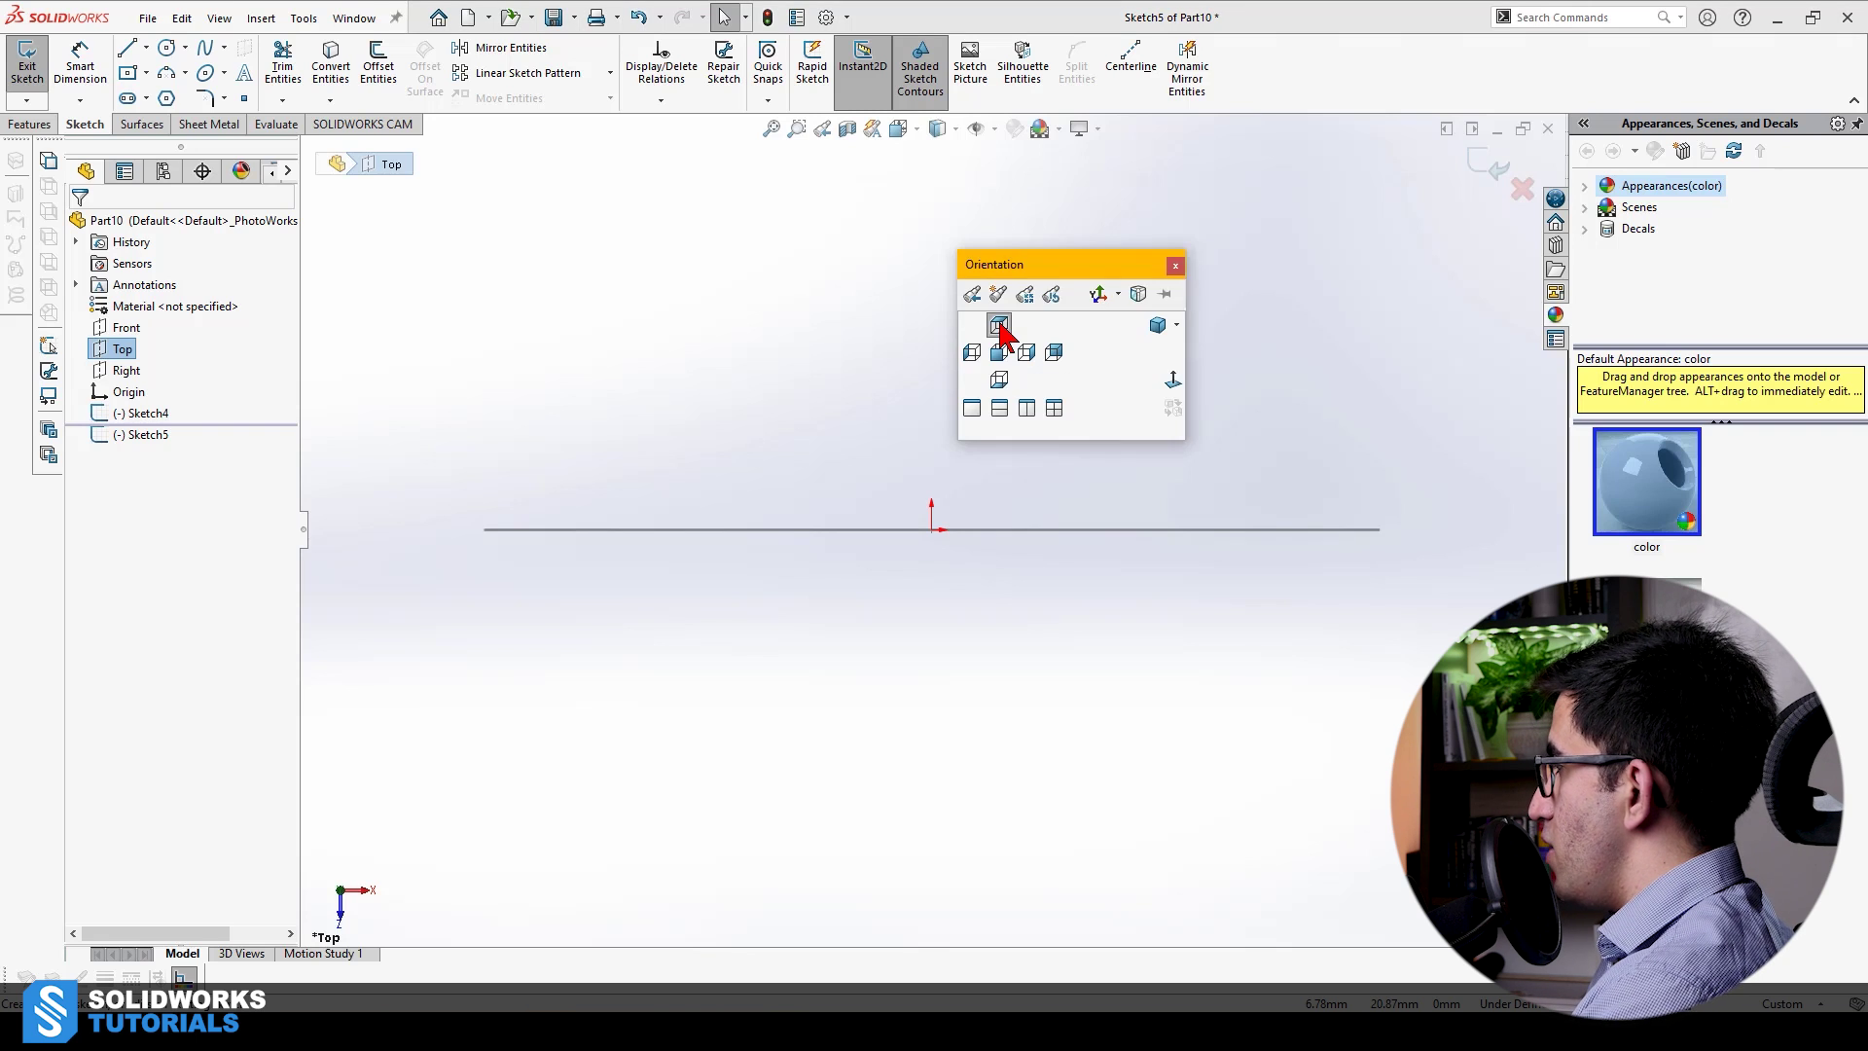
click(1177, 386)
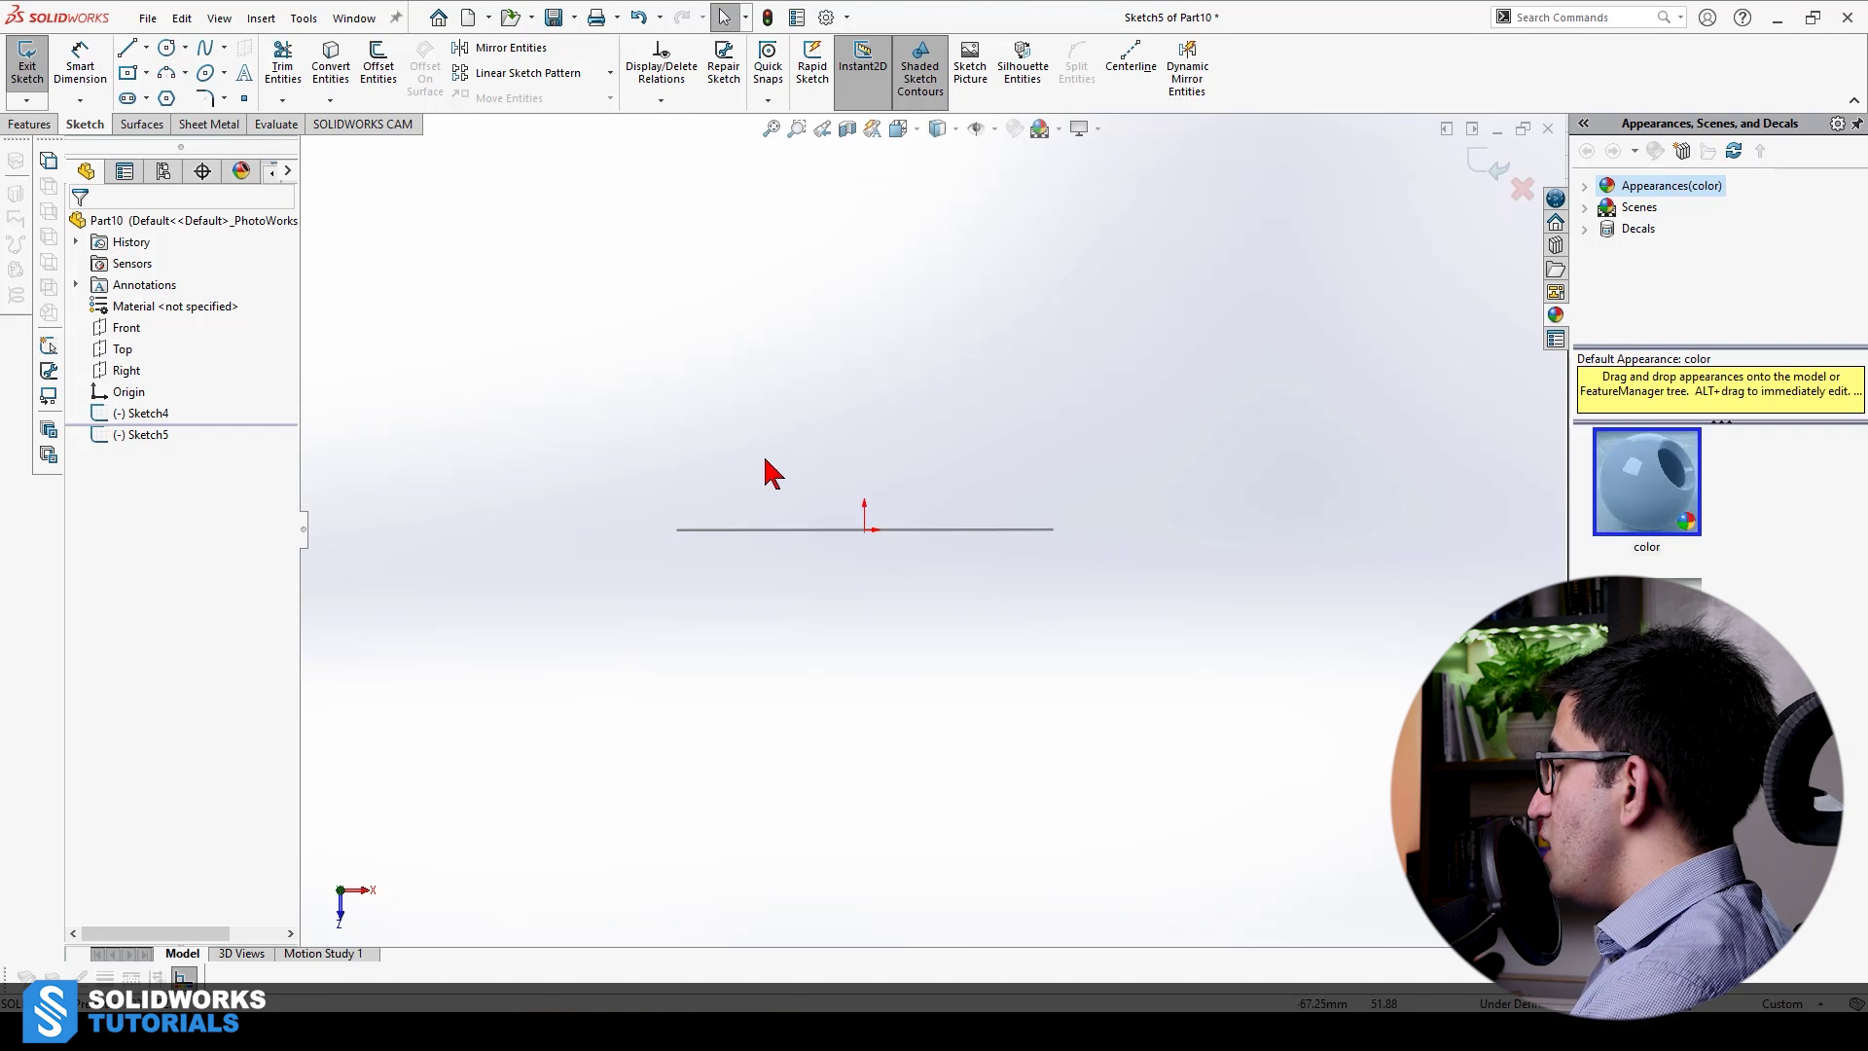
Draw an eight-segment line chain from the origin, looping right and ending near the middle
click(127, 49)
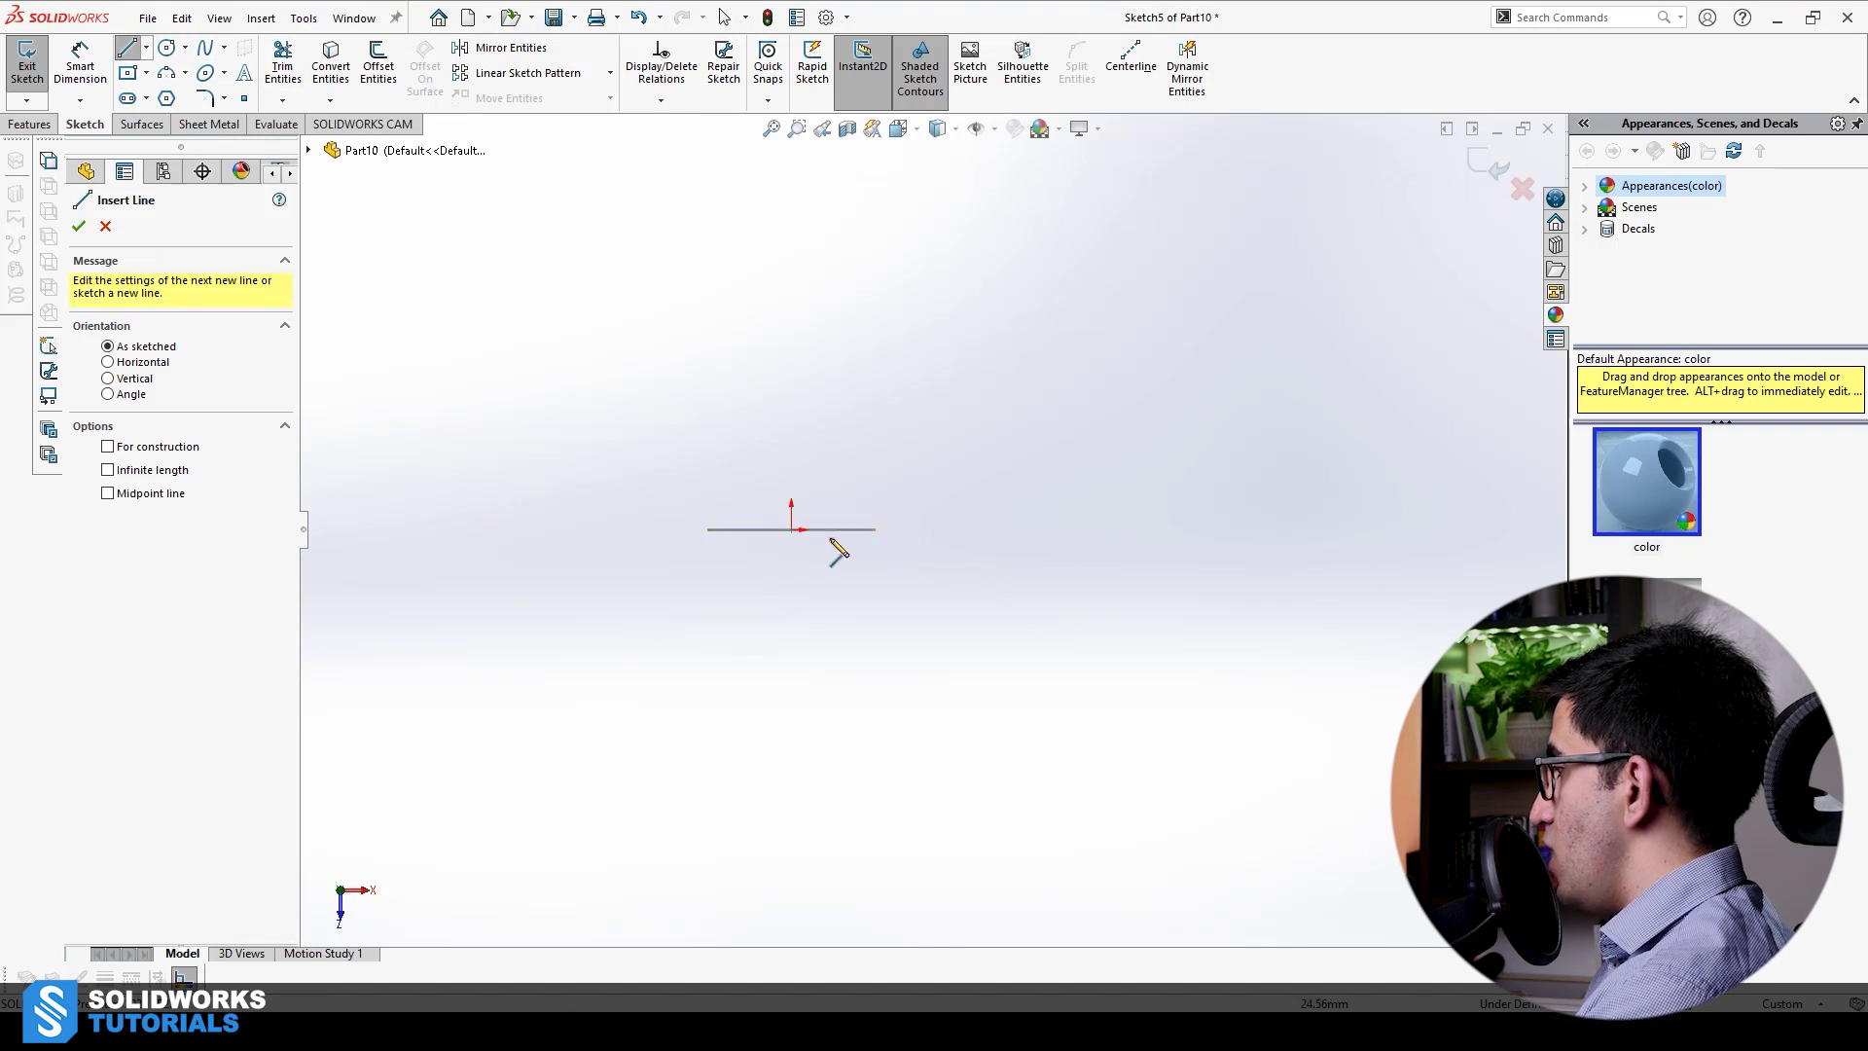
click(791, 528)
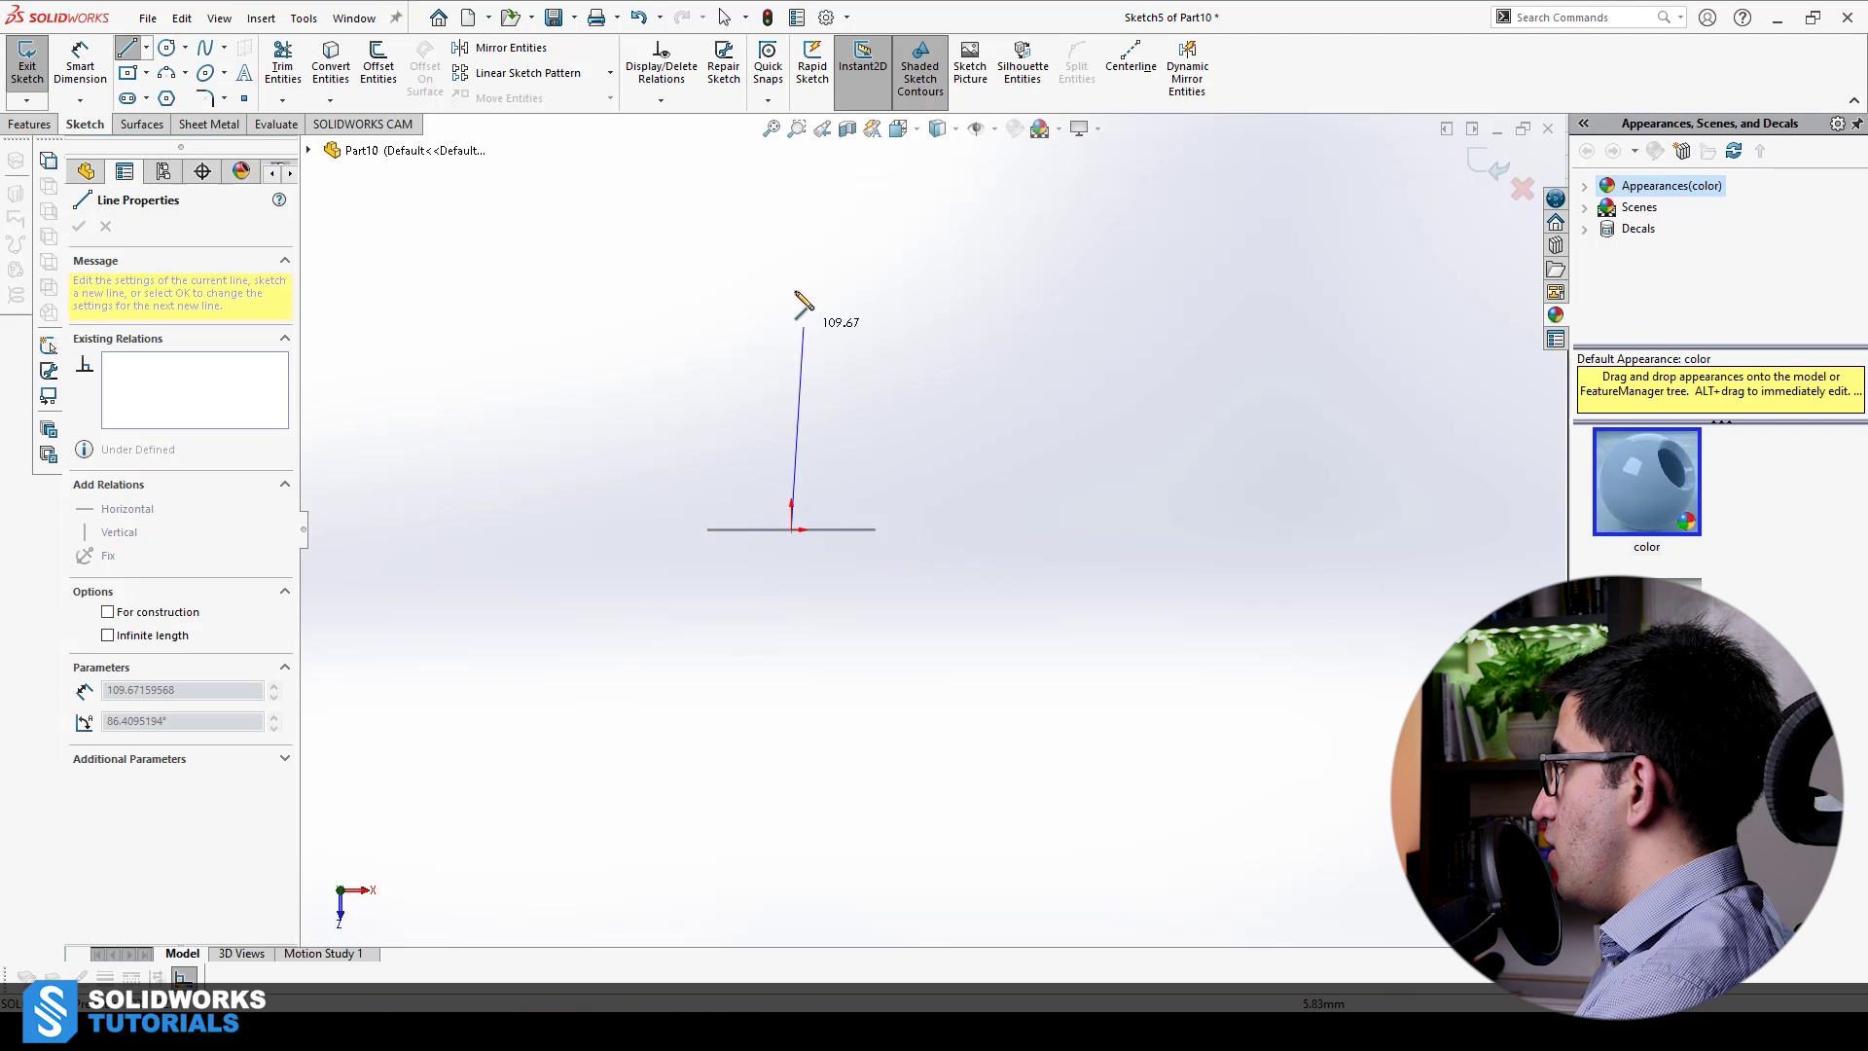
click(791, 206)
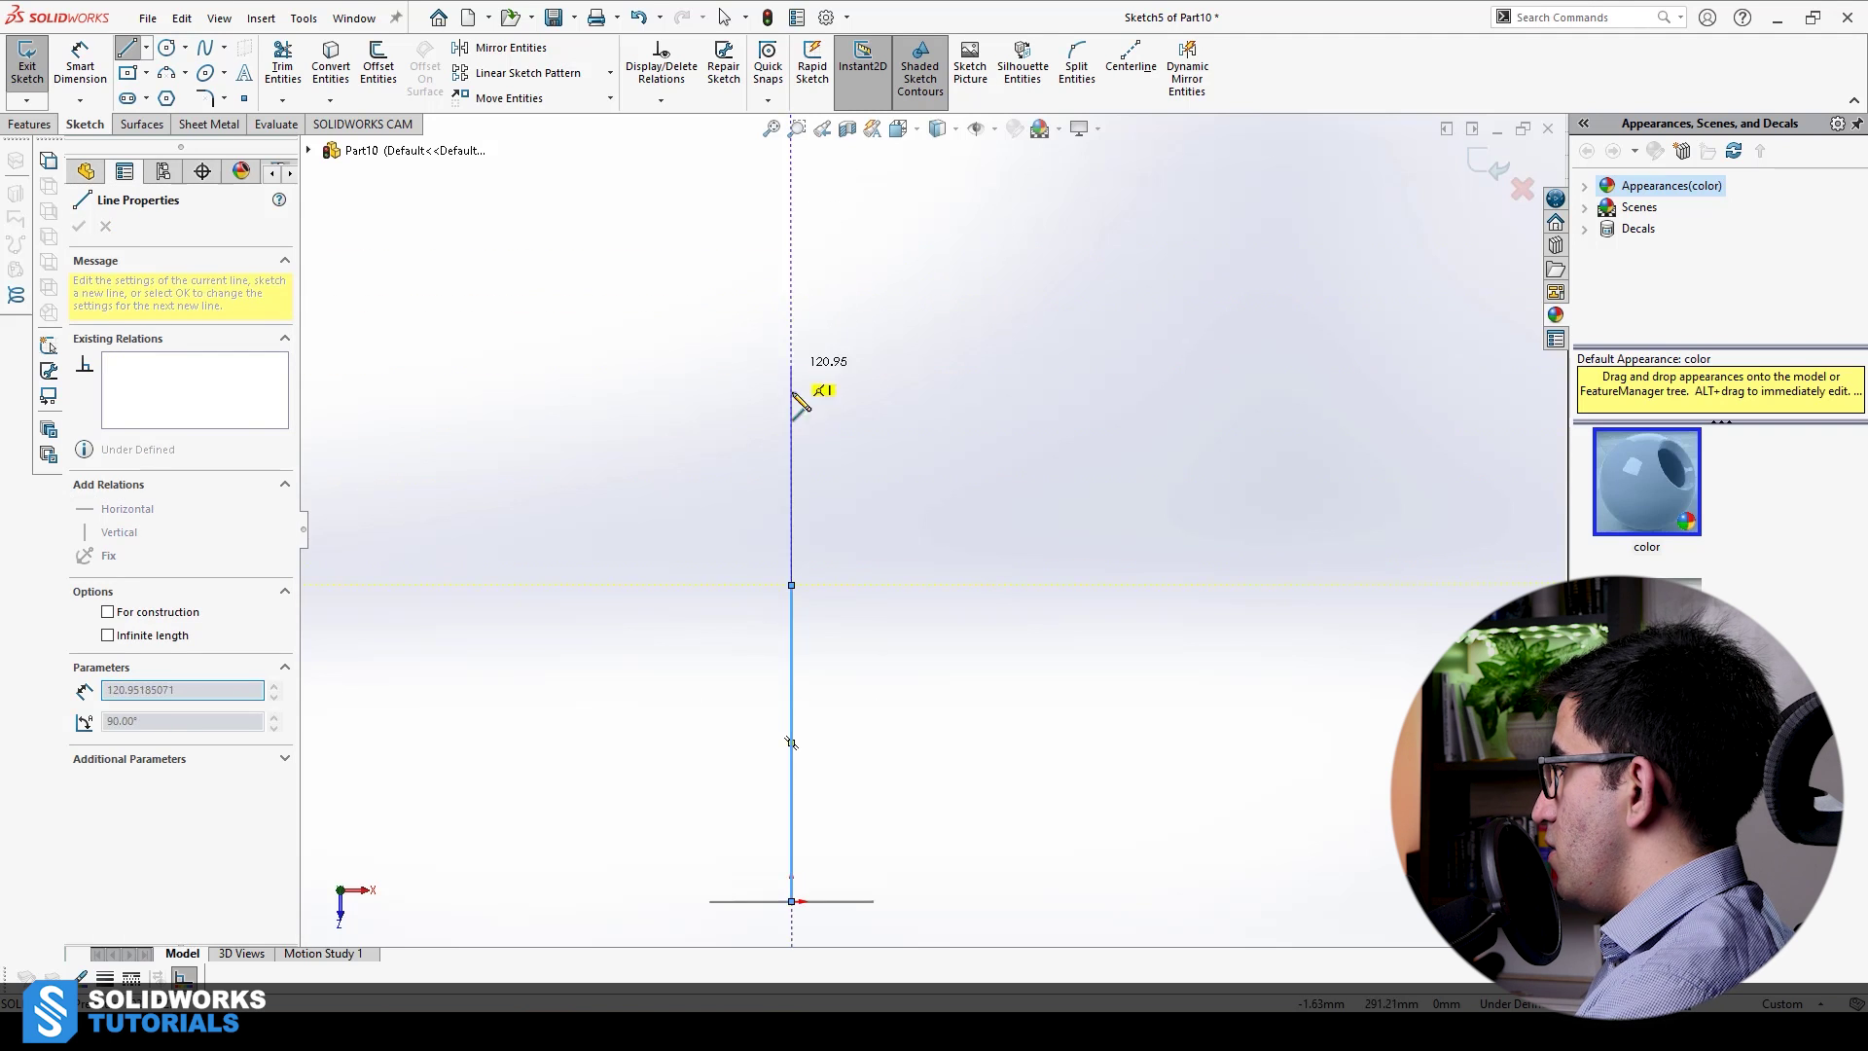
scroll(989, 334, down, 2)
click(914, 465)
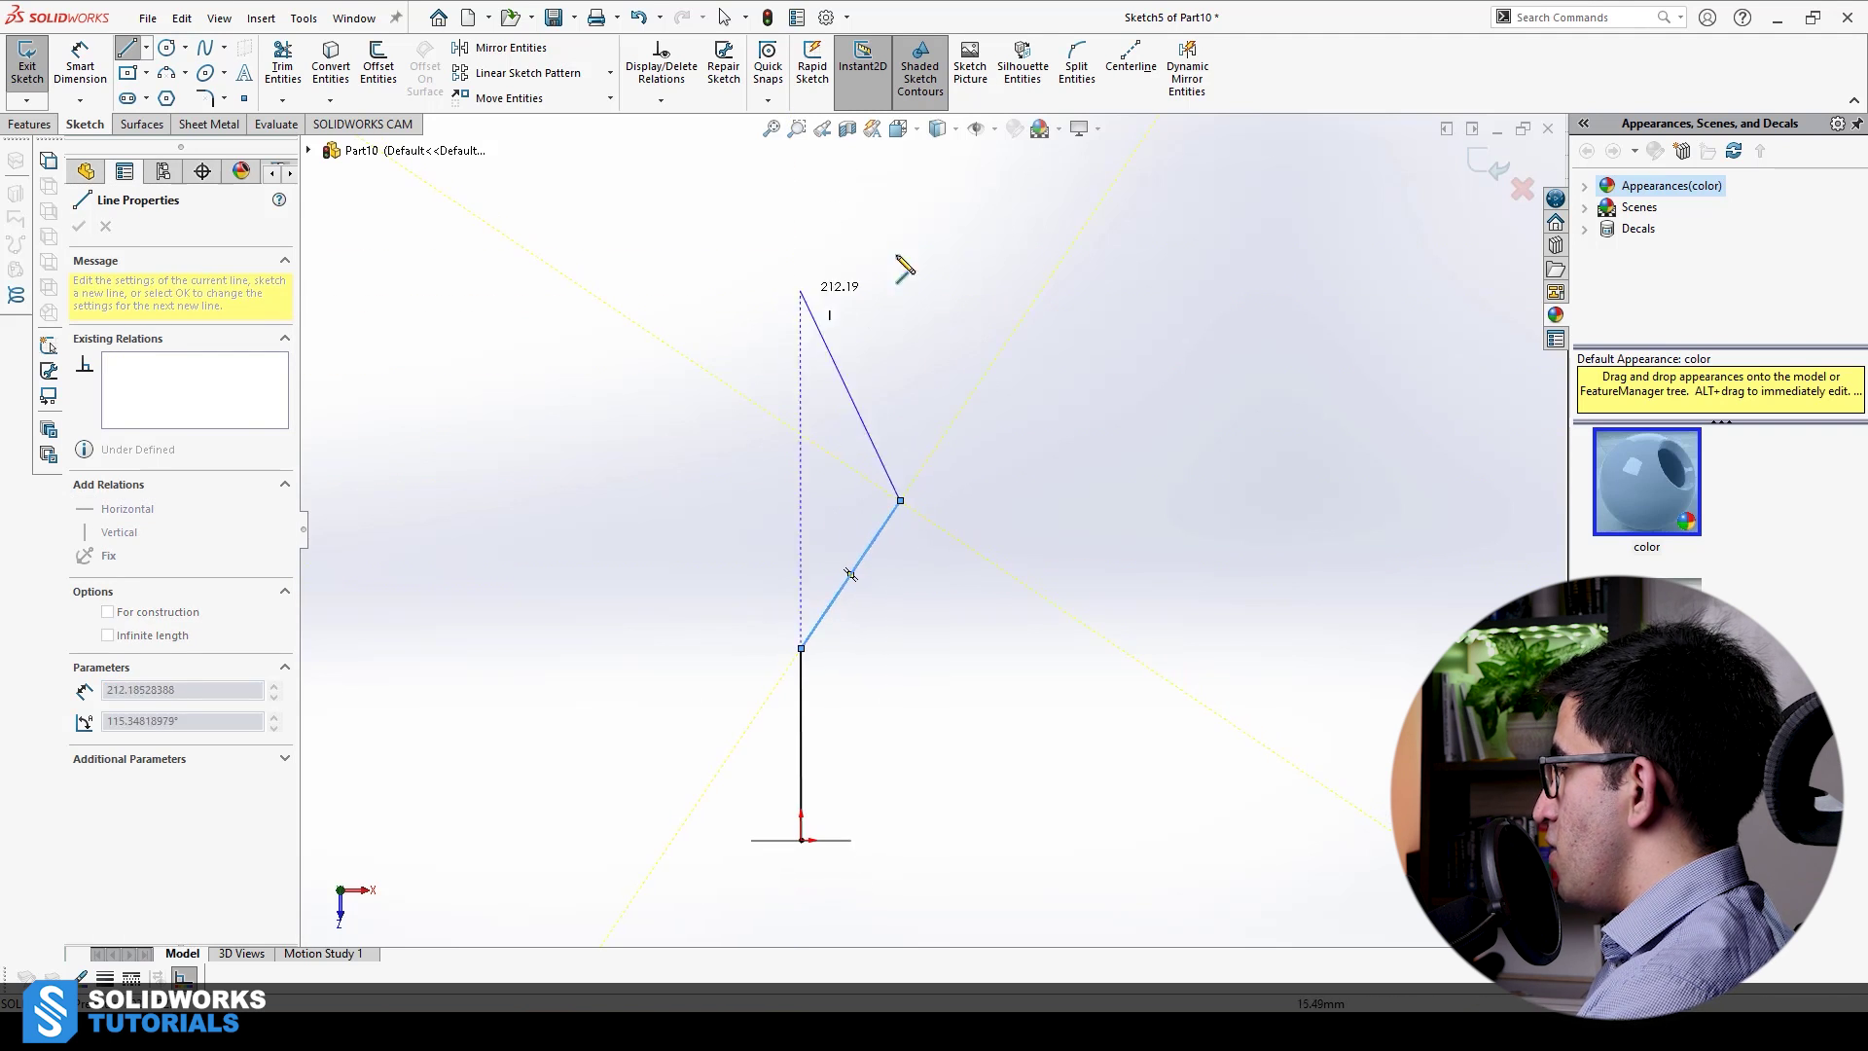
click(1198, 300)
scroll(1201, 304, down, 3)
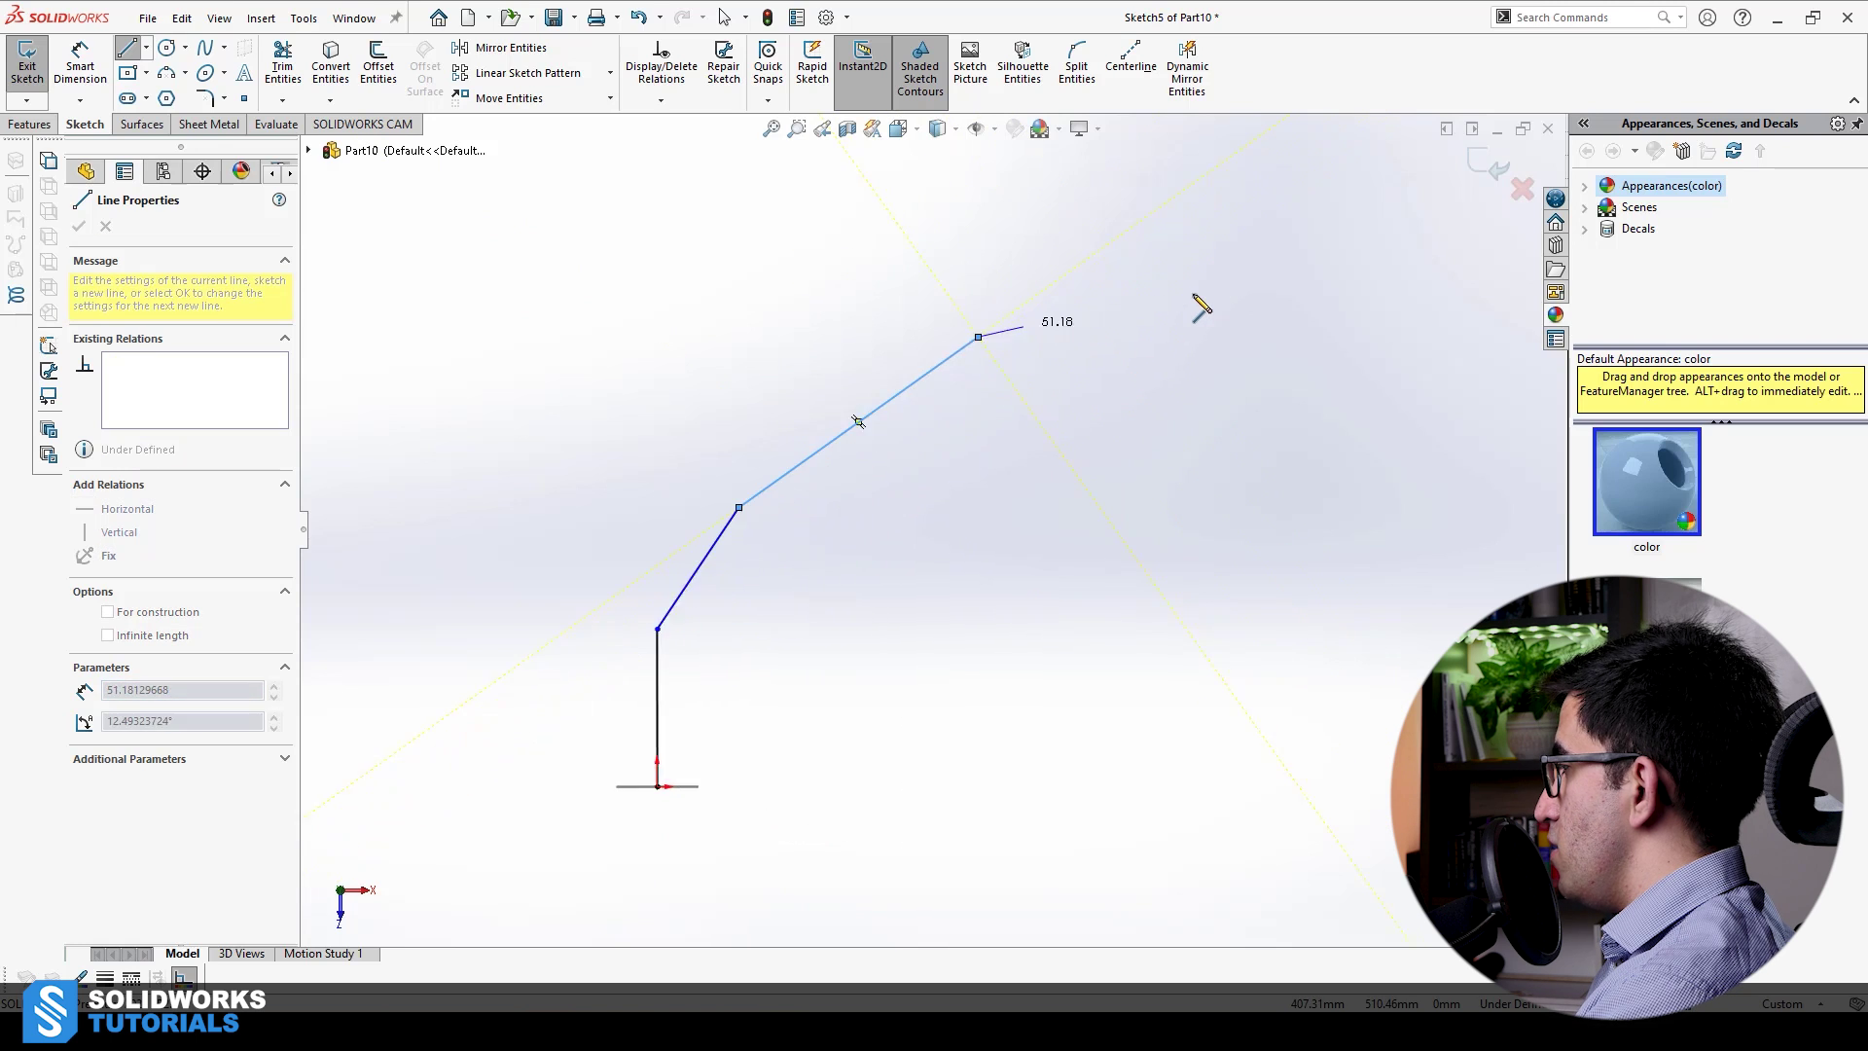
click(1212, 306)
click(1410, 467)
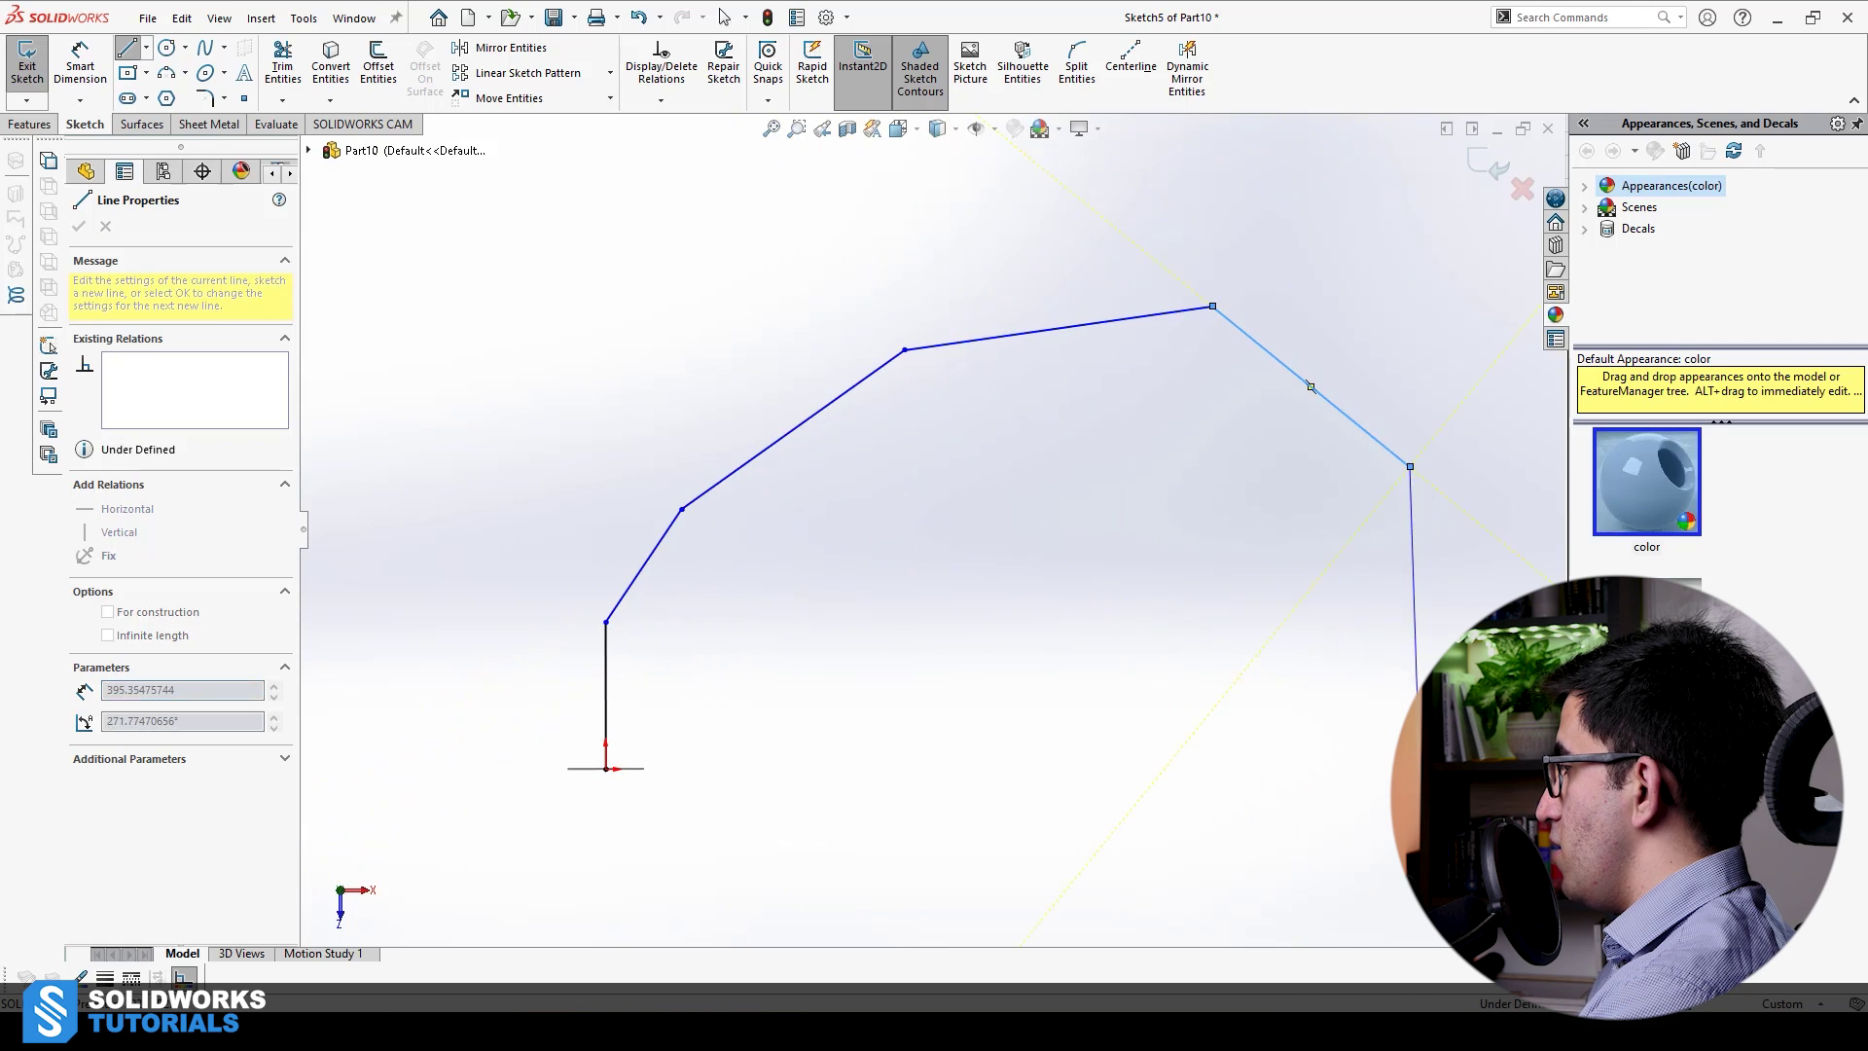
click(1418, 800)
click(1231, 889)
click(884, 742)
key(Escape)
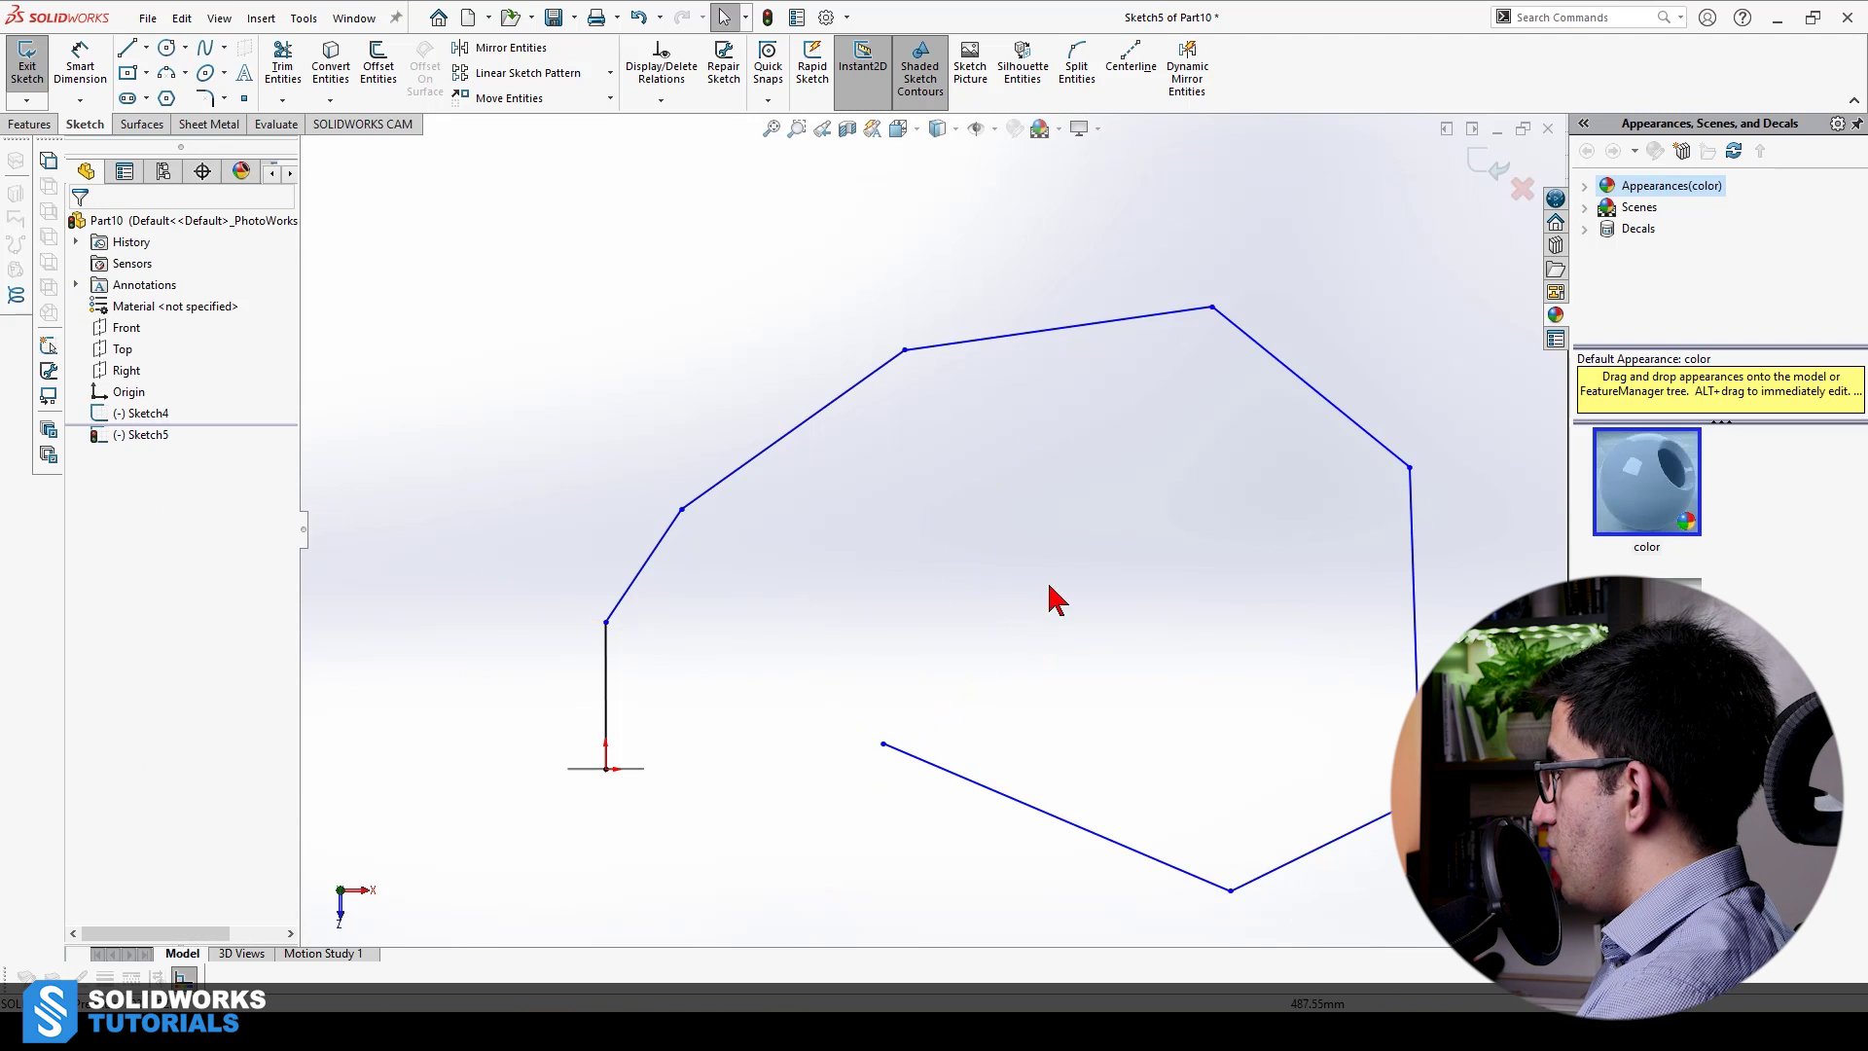
key(f)
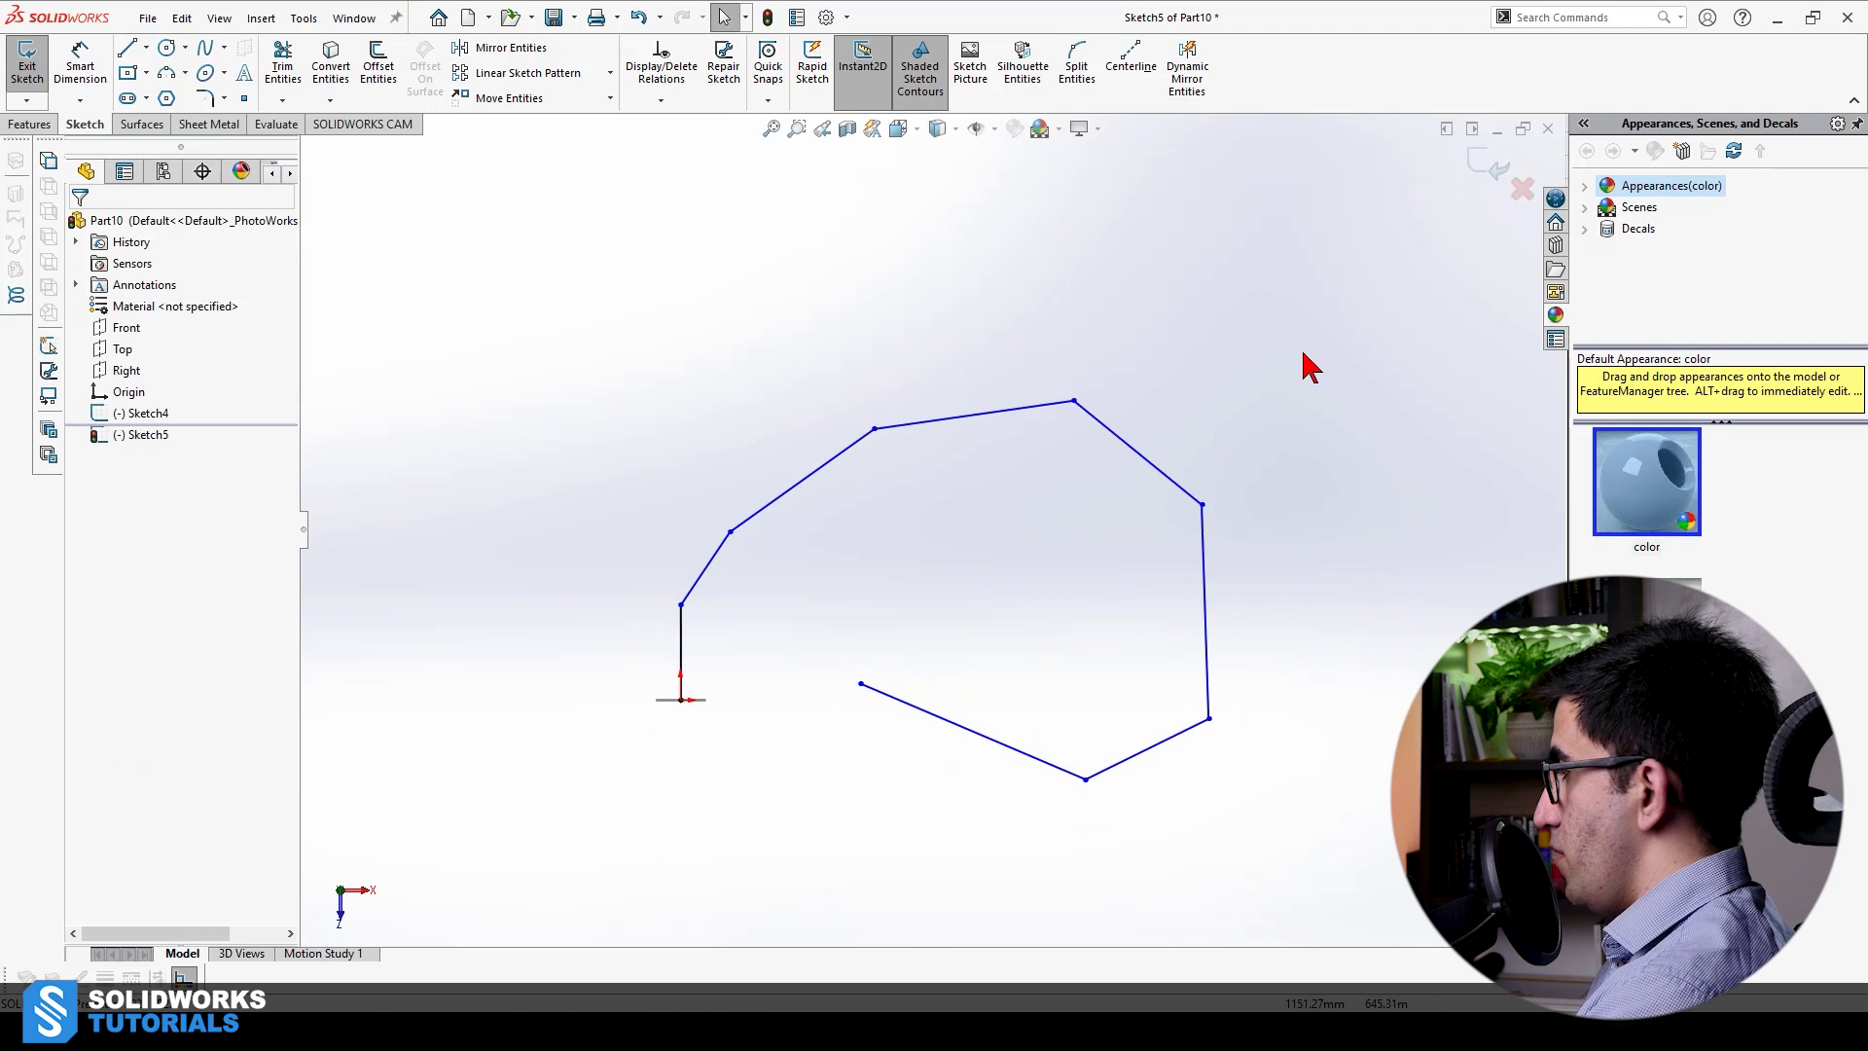
mouse_move(1301, 367)
middle_down()
mouse_move(1281, 471)
mouse_move(1236, 521)
mouse_move(938, 613)
mouse_move(738, 505)
mouse_move(583, 534)
mouse_move(597, 548)
middle_up()
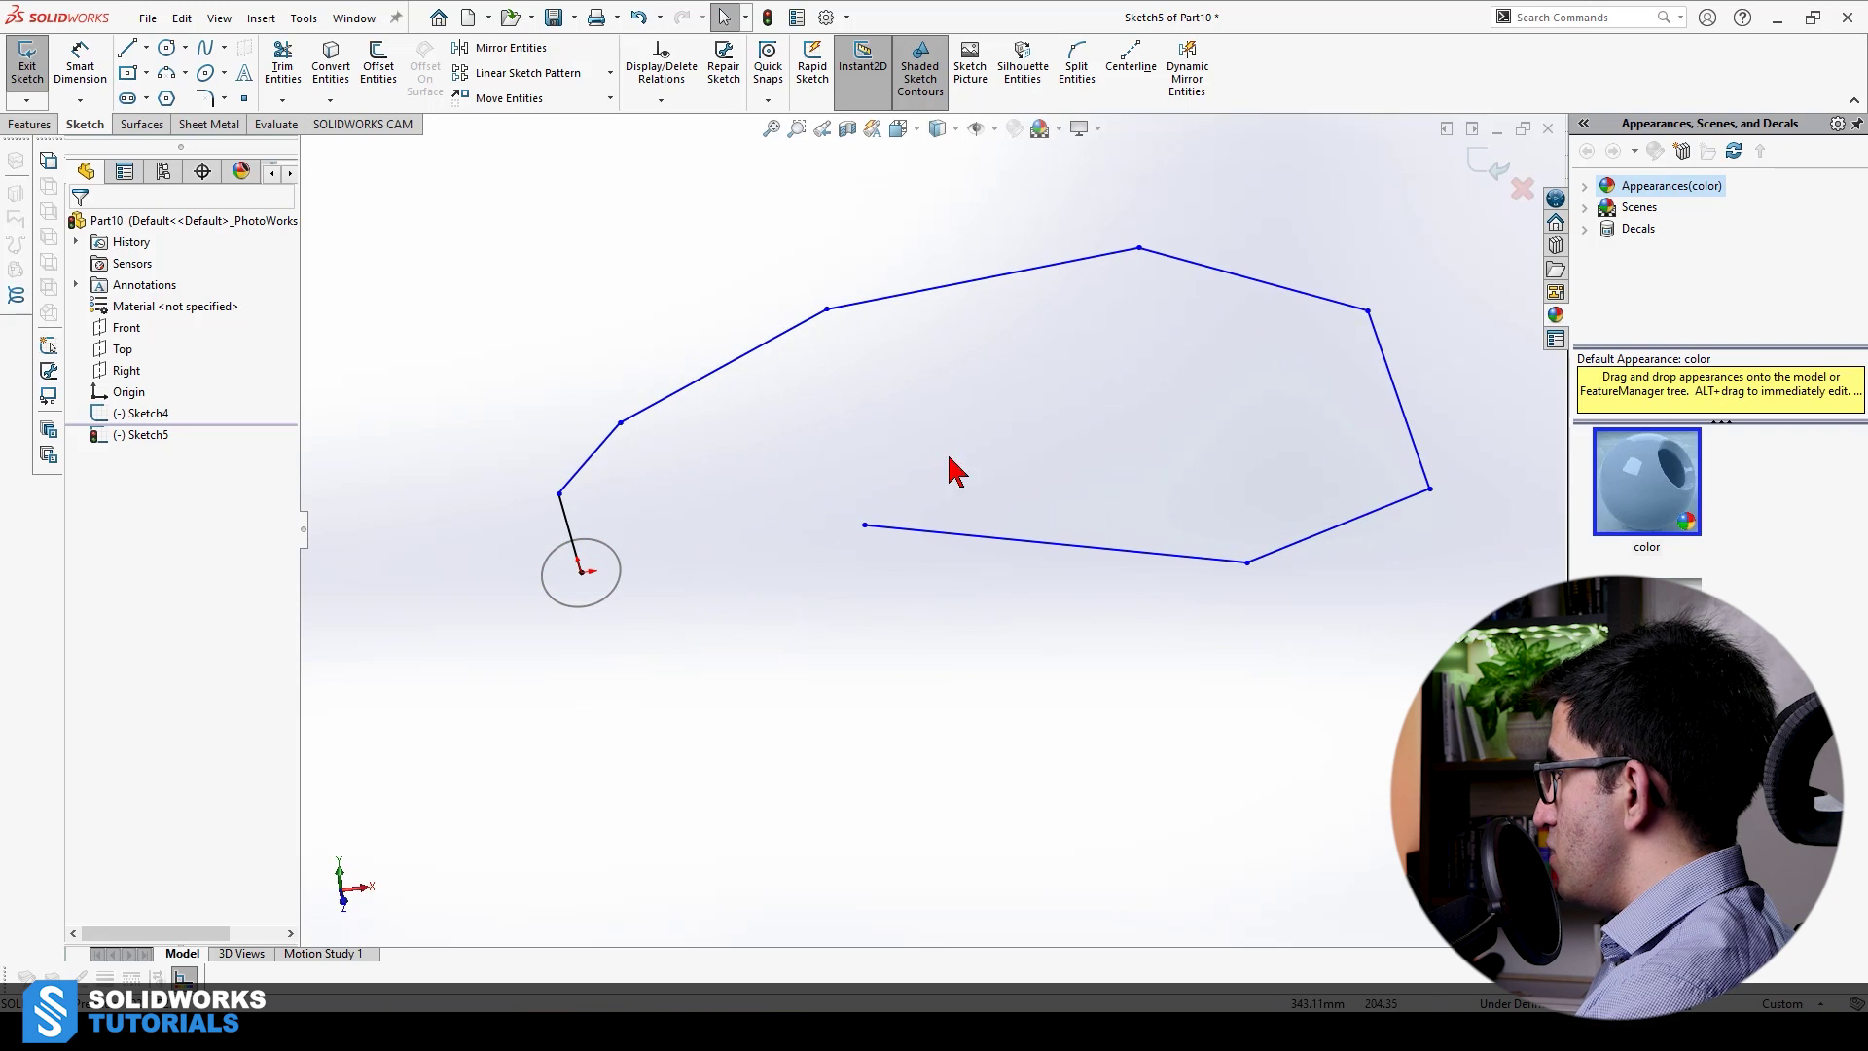
Exit the path sketch and start a Swept Boss/Base feature
click(1489, 169)
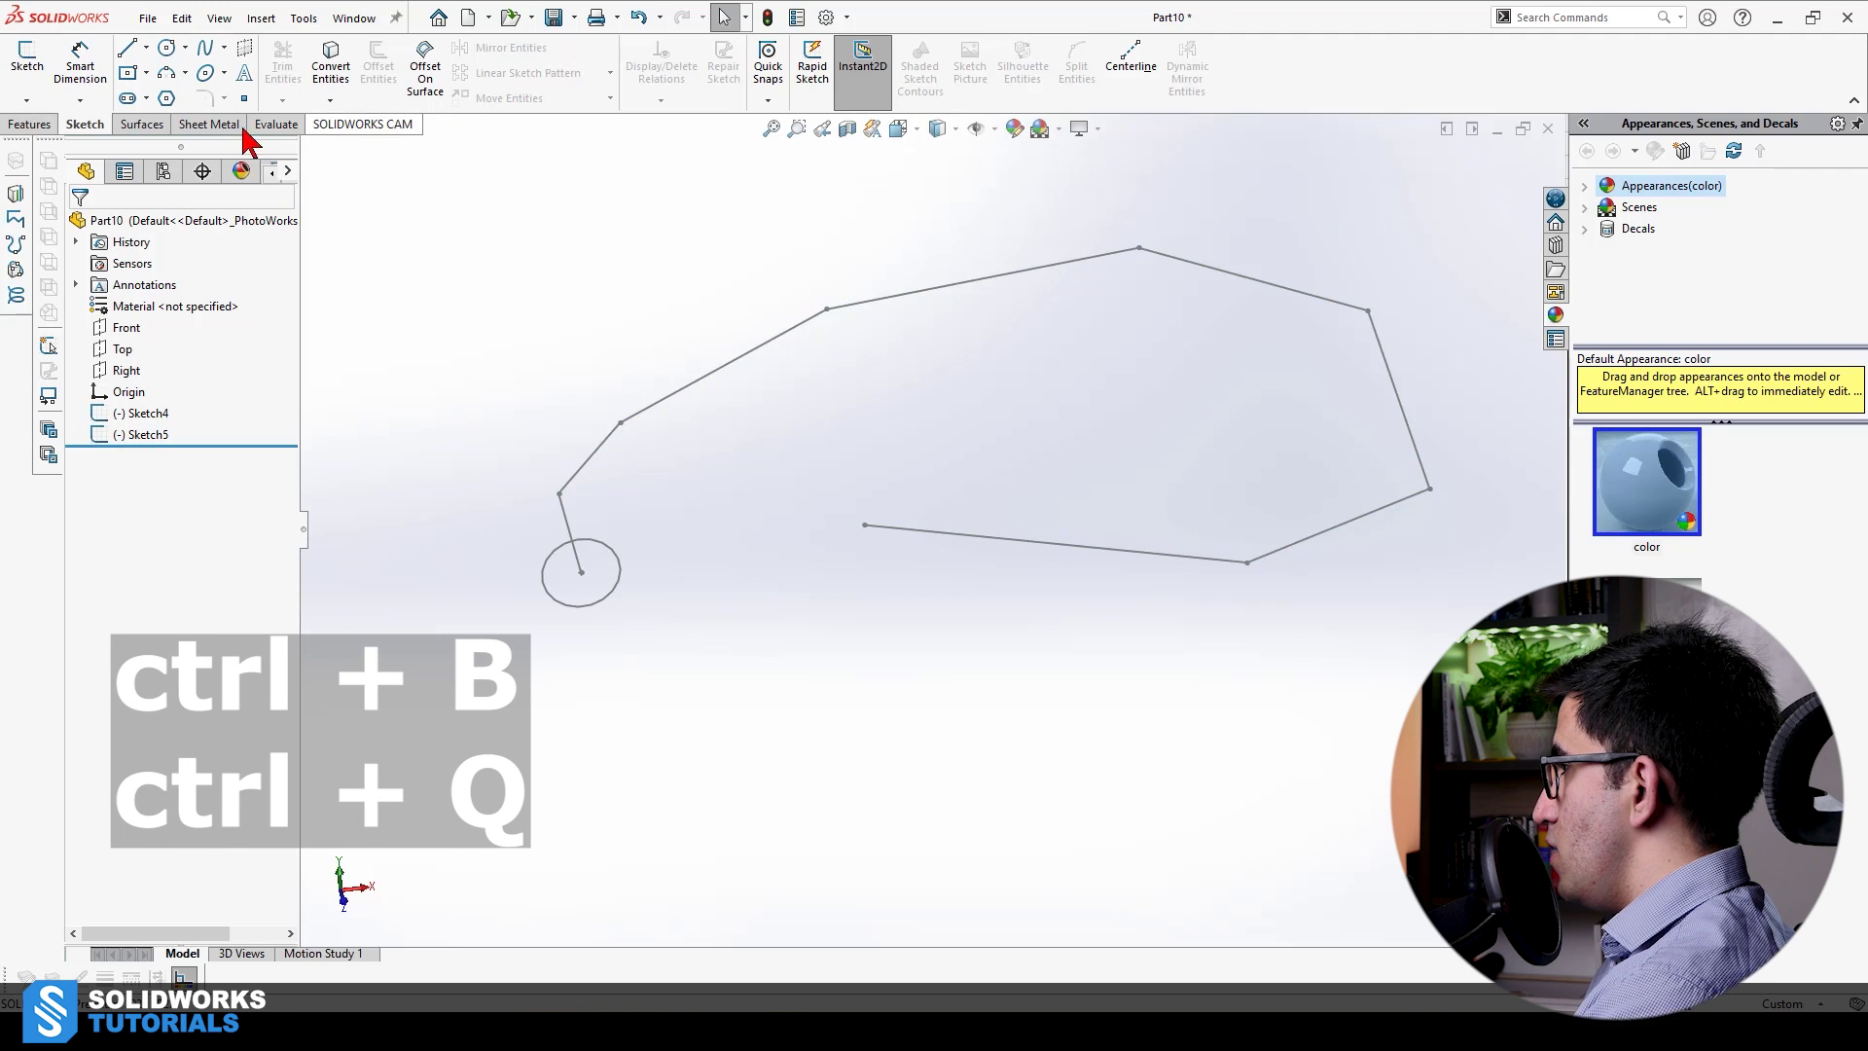
click(31, 124)
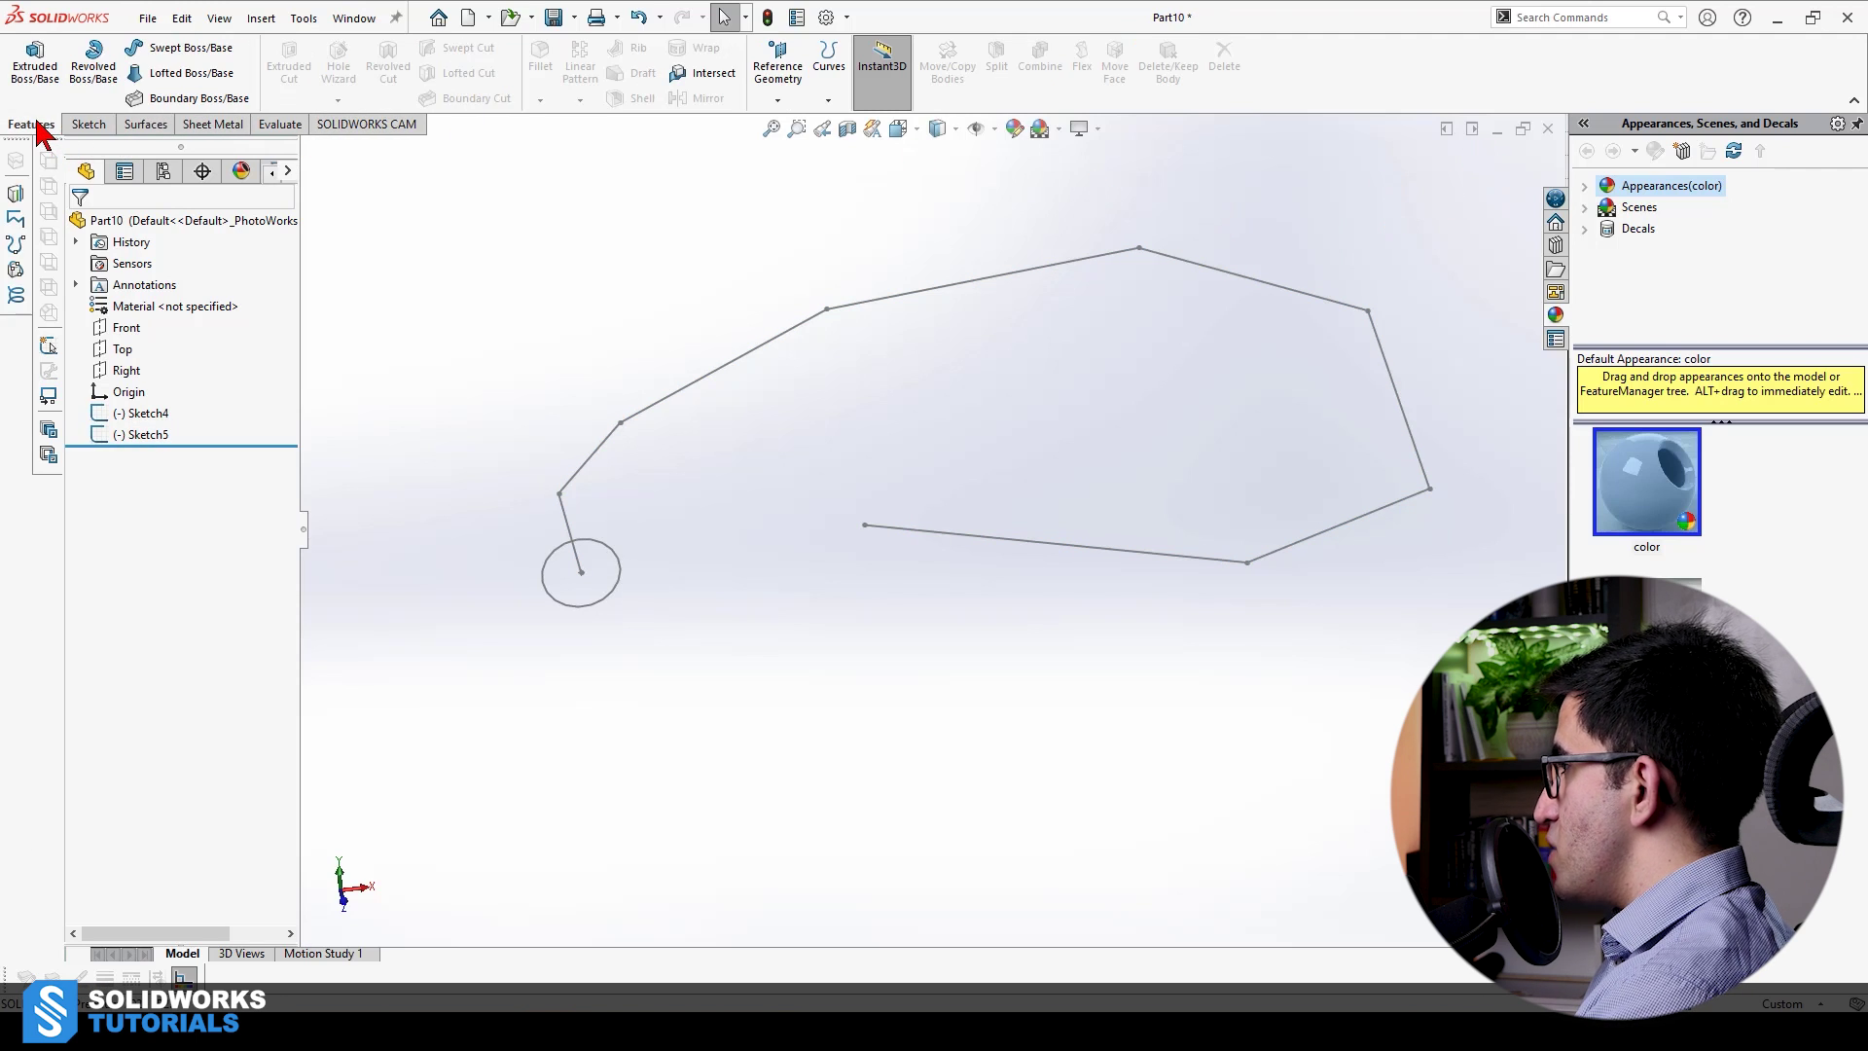
click(225, 49)
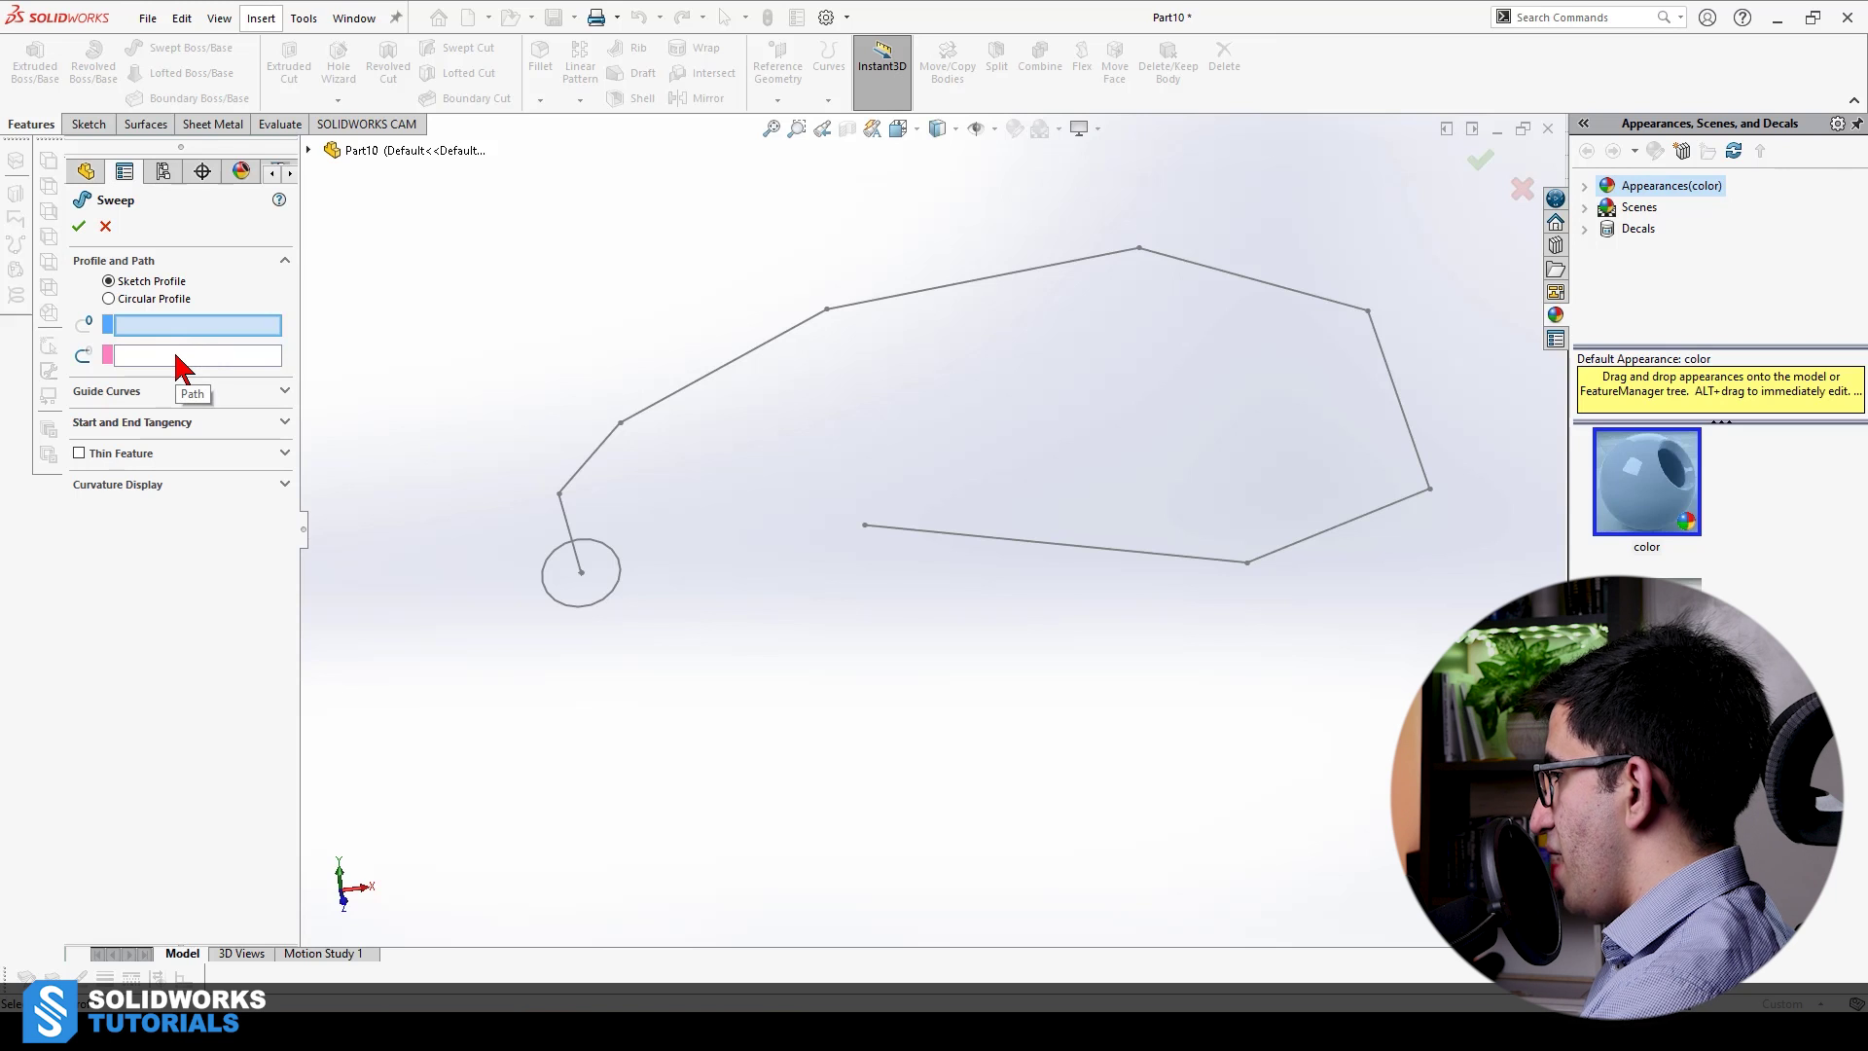
Sweep the Sketch4 circle along the Sketch5 polyline to create the Sweep1 tube
click(598, 547)
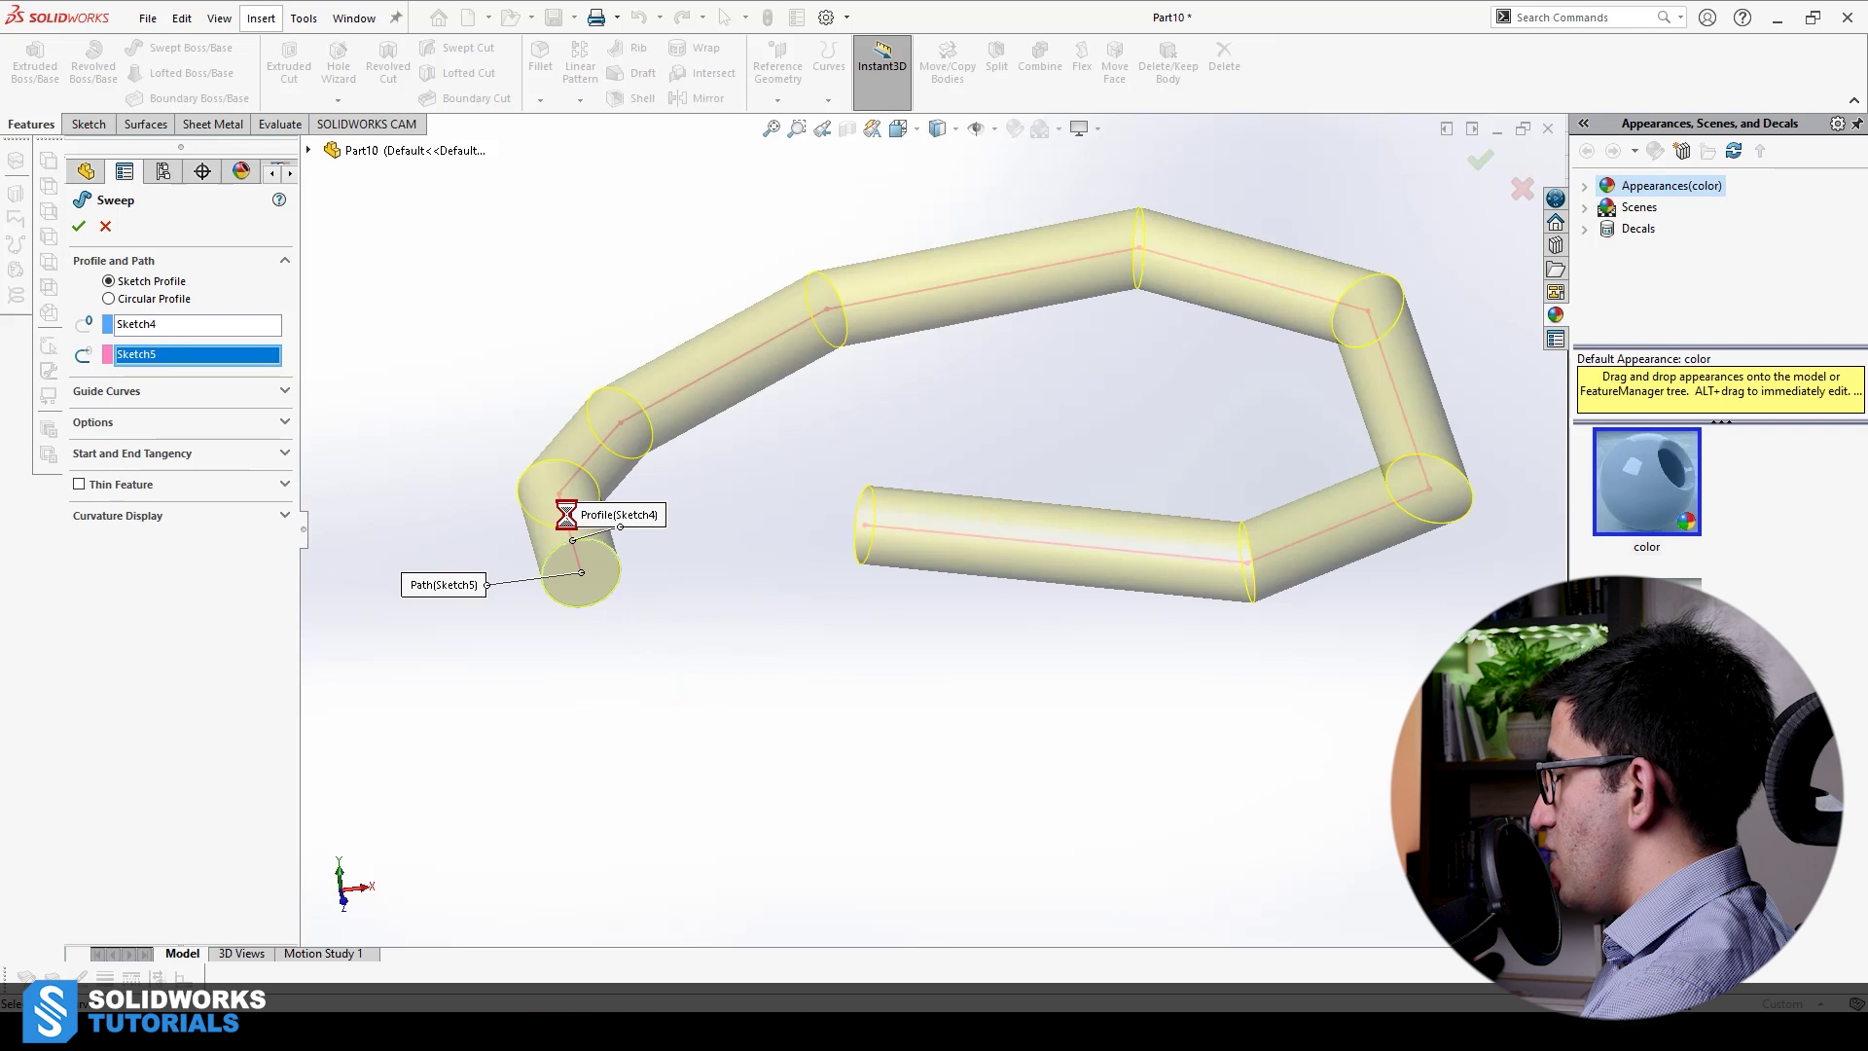
scroll(1008, 572, down, 5)
middle_drag(1008, 584, 936, 601)
scroll(575, 651, down, 2)
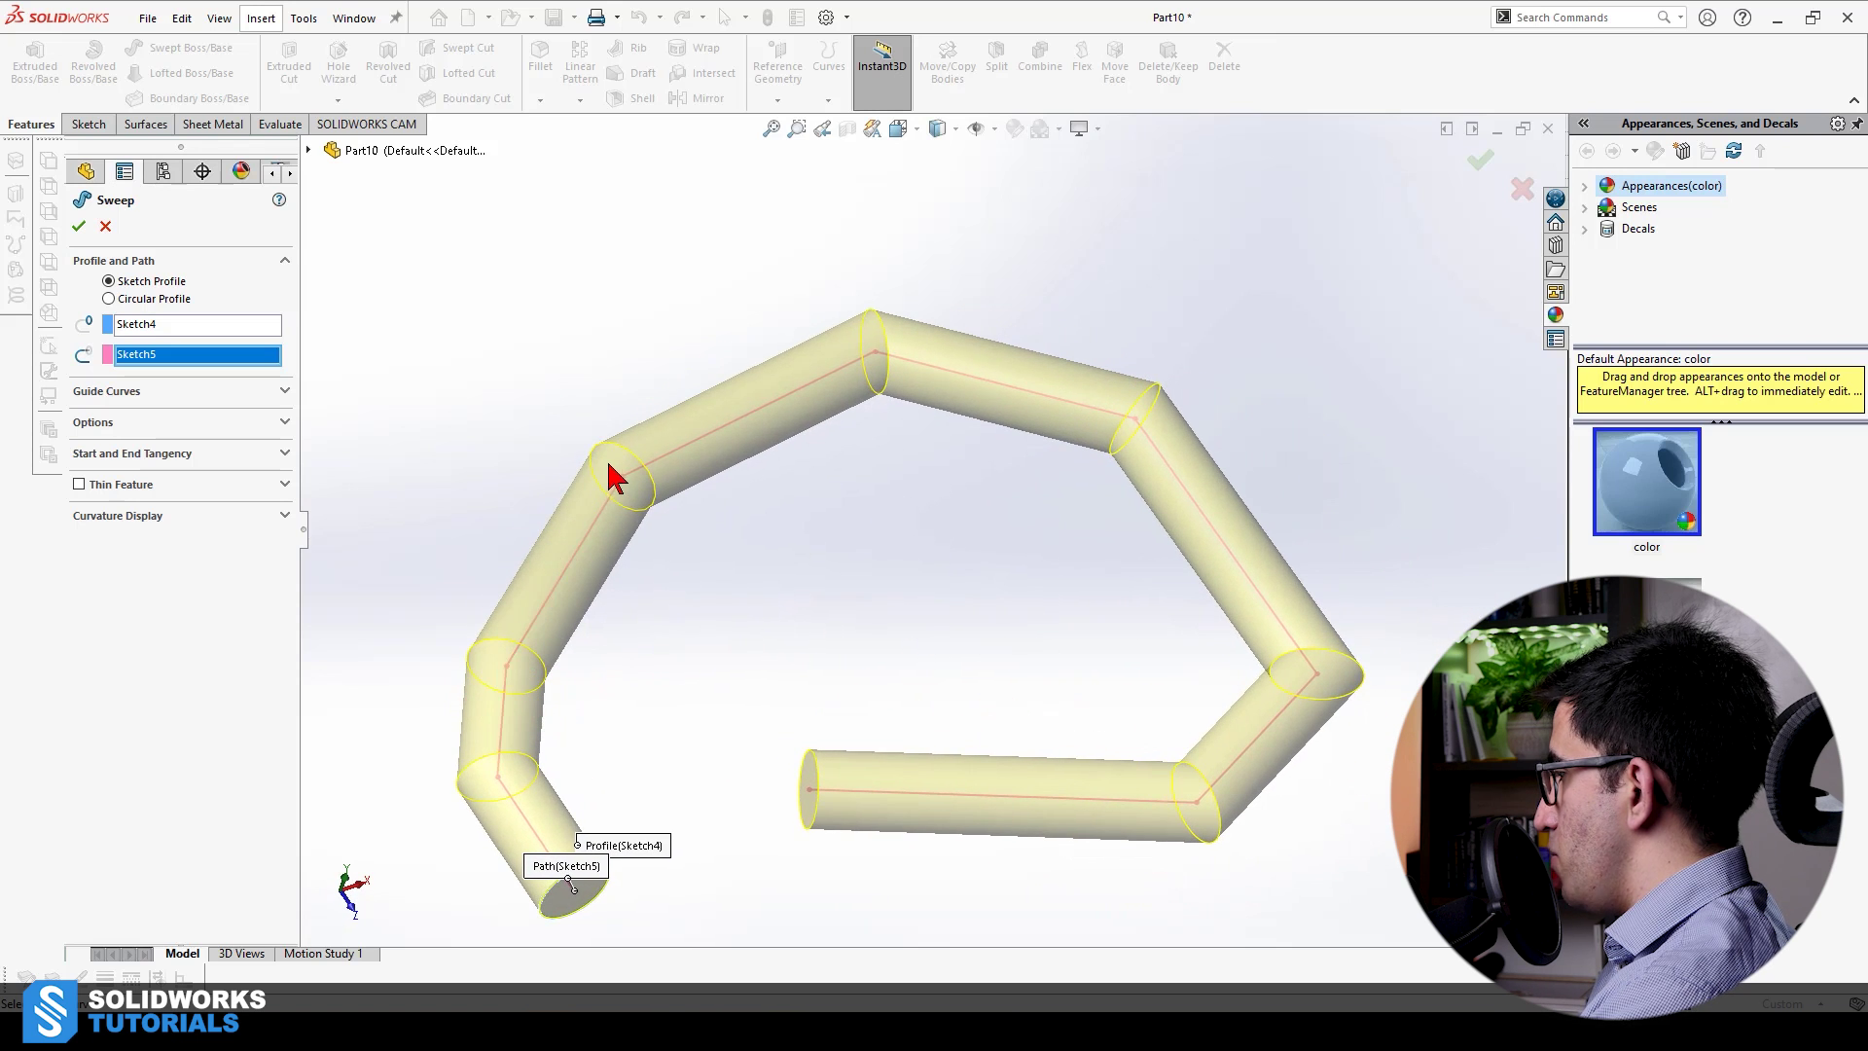
middle_drag(622, 479, 243, 234)
click(79, 226)
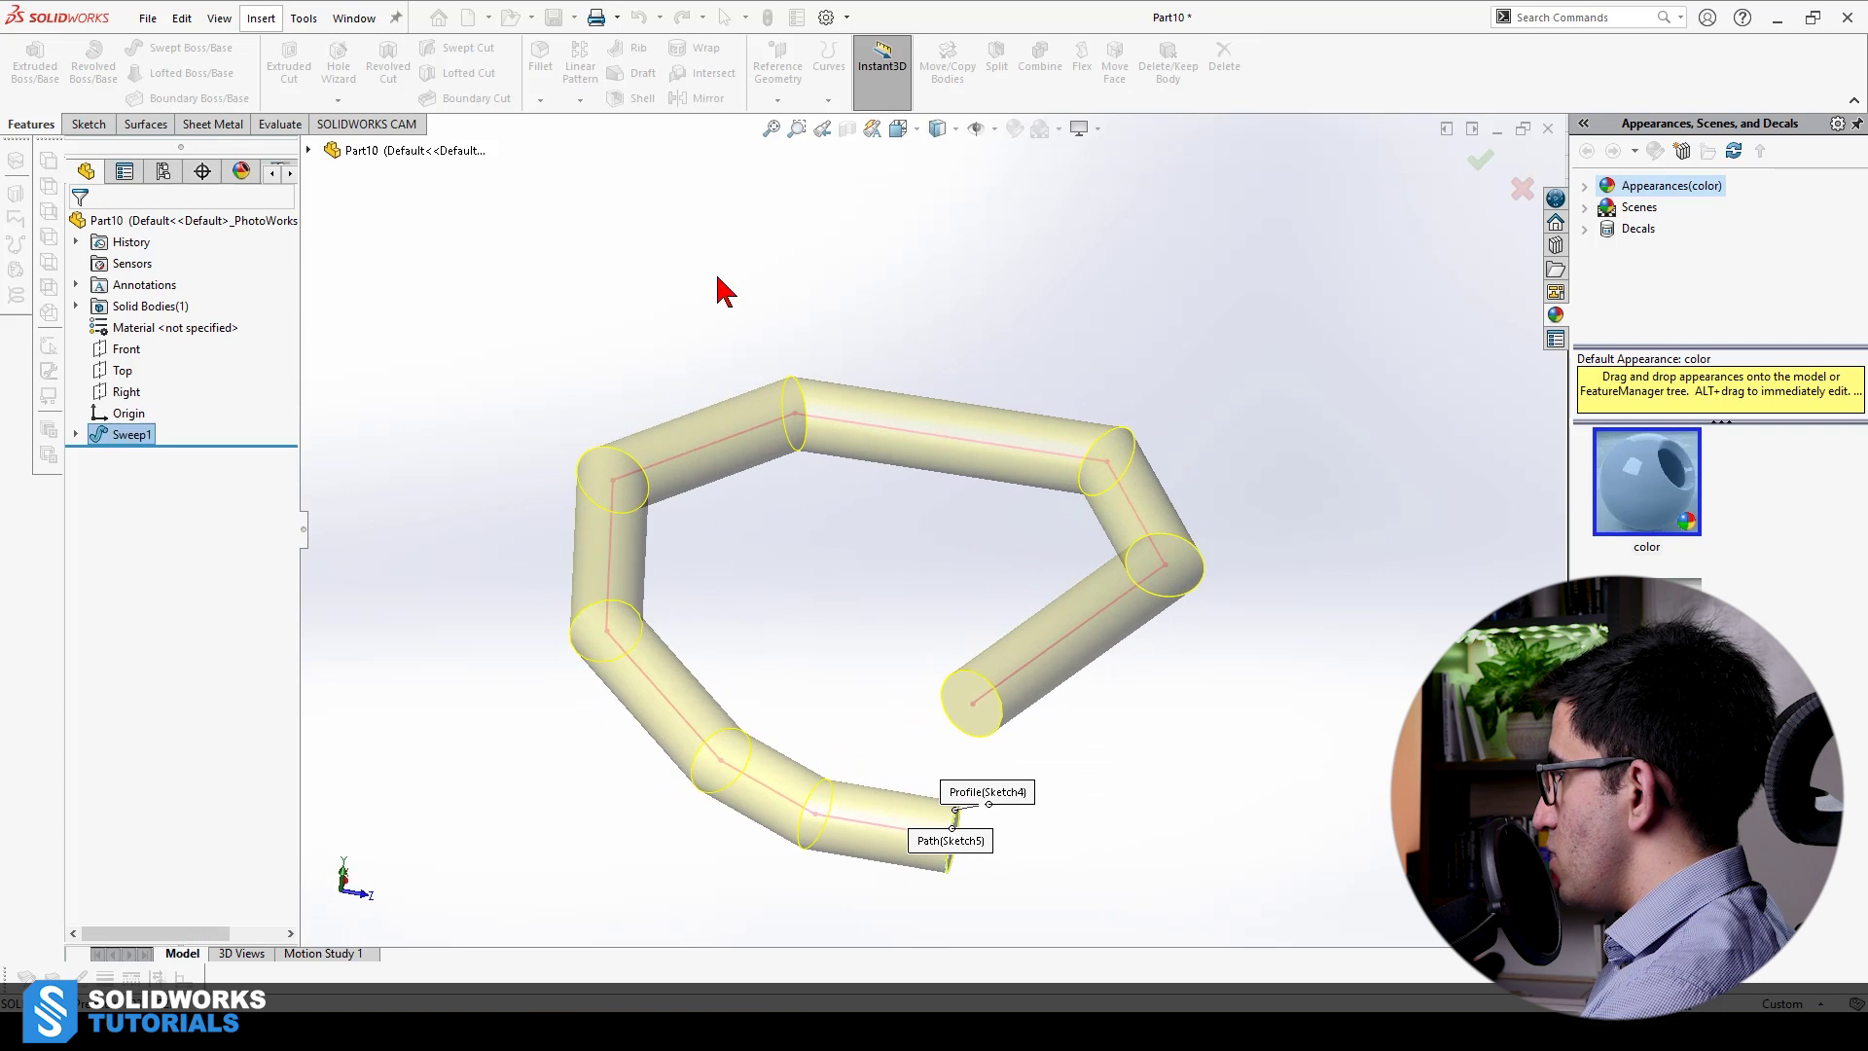
Expand Sweep1 and highlight its profile Sketch4 and path Sketch5
middle_drag(779, 292, 1205, 571)
scroll(567, 467, down, 3)
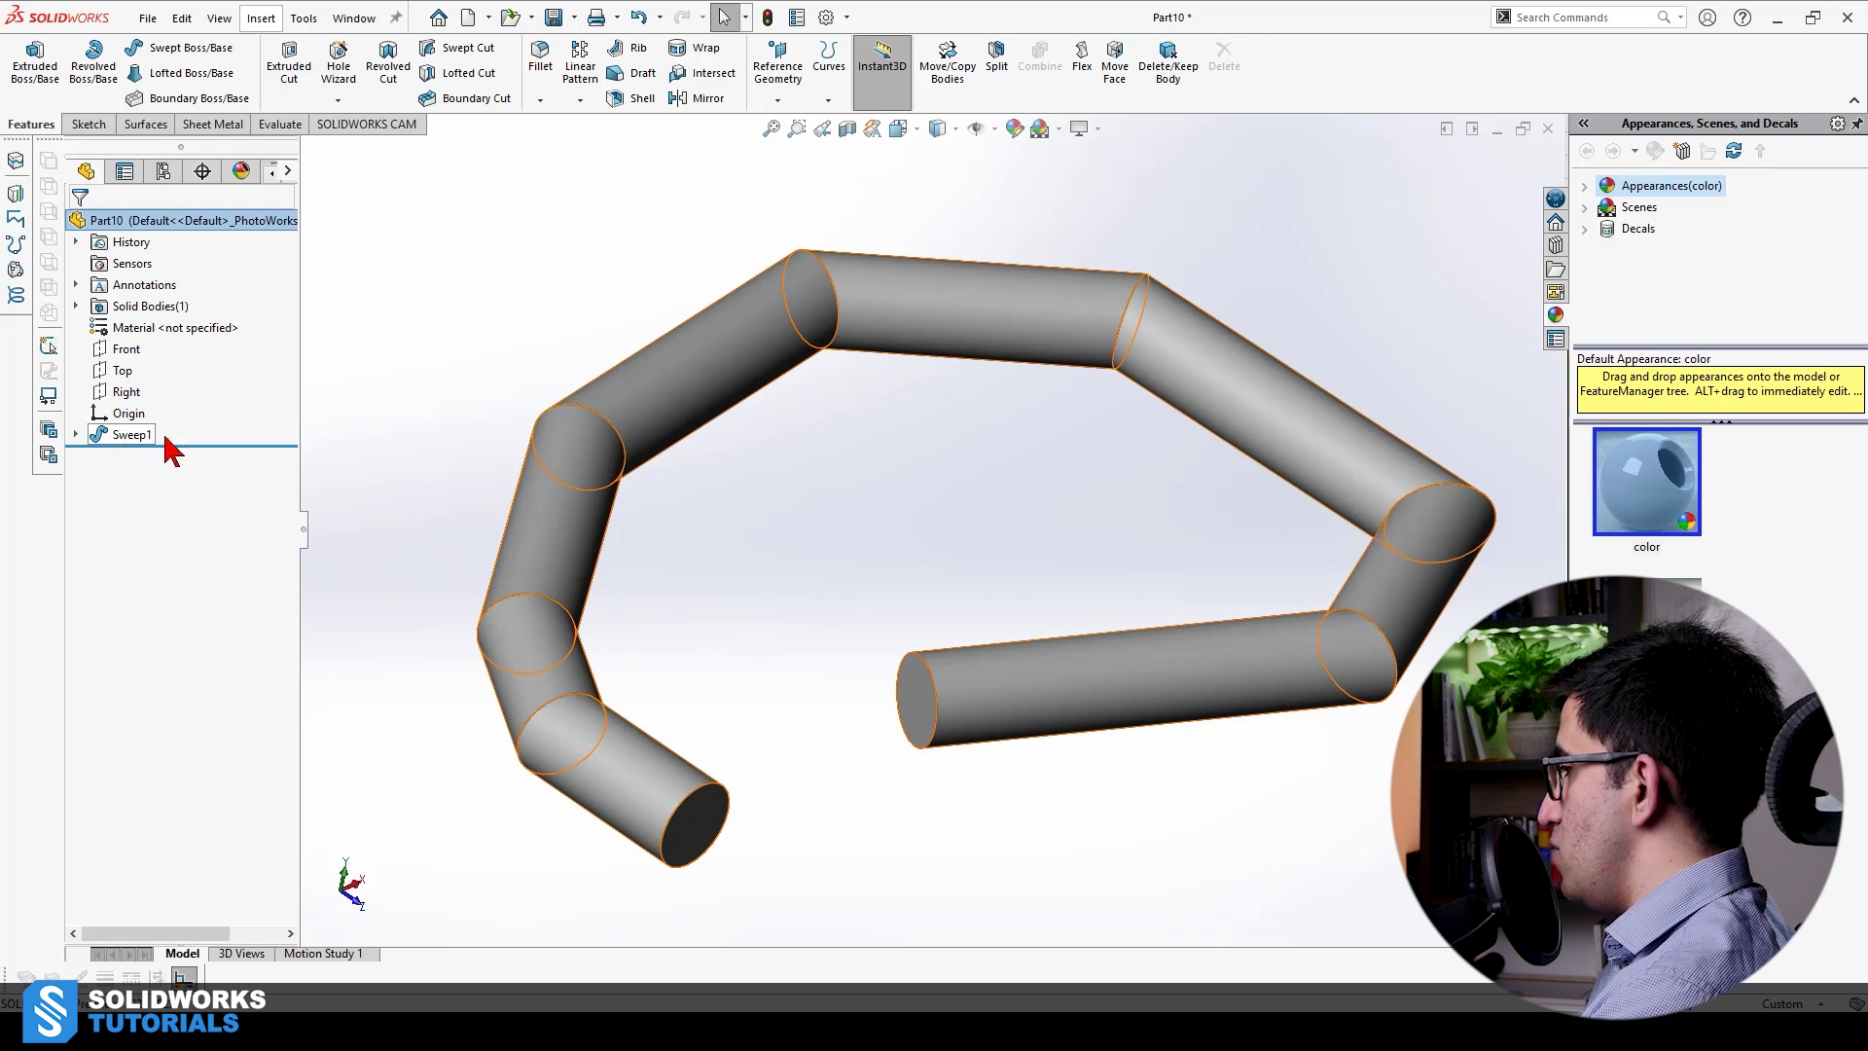
key(Up)
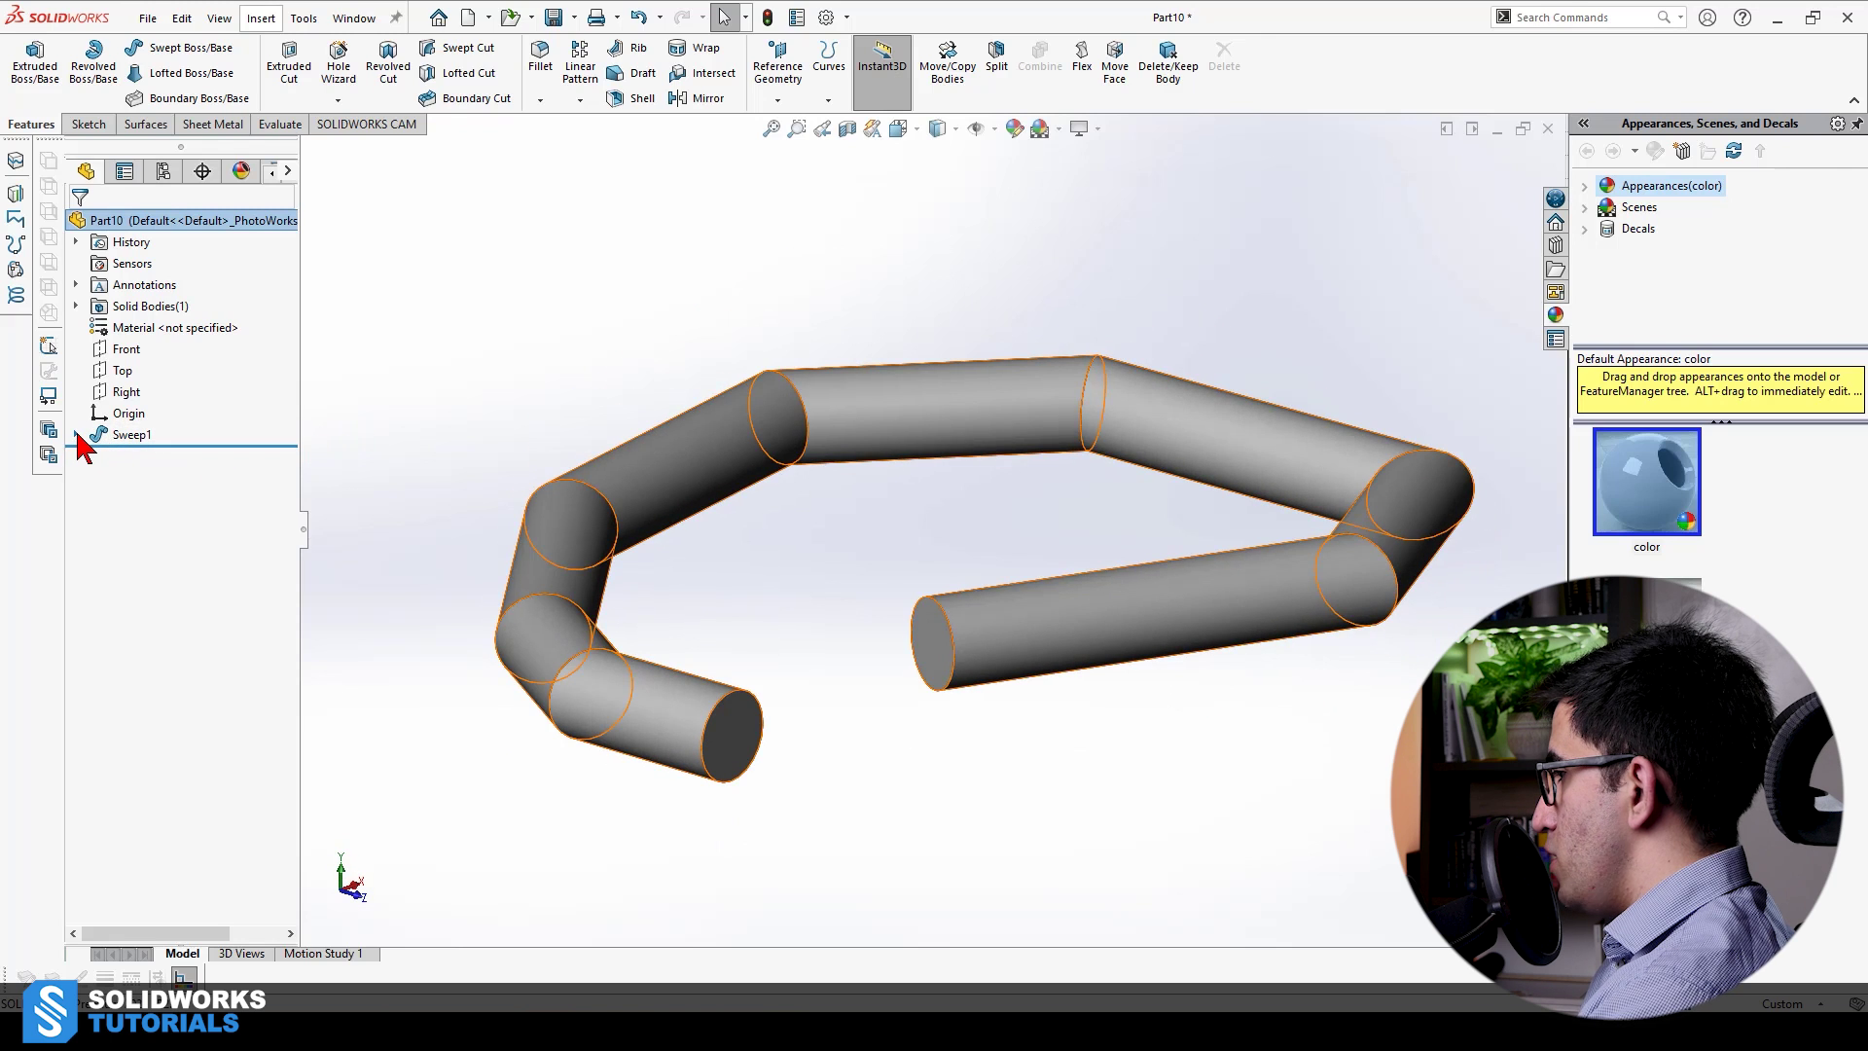
click(76, 434)
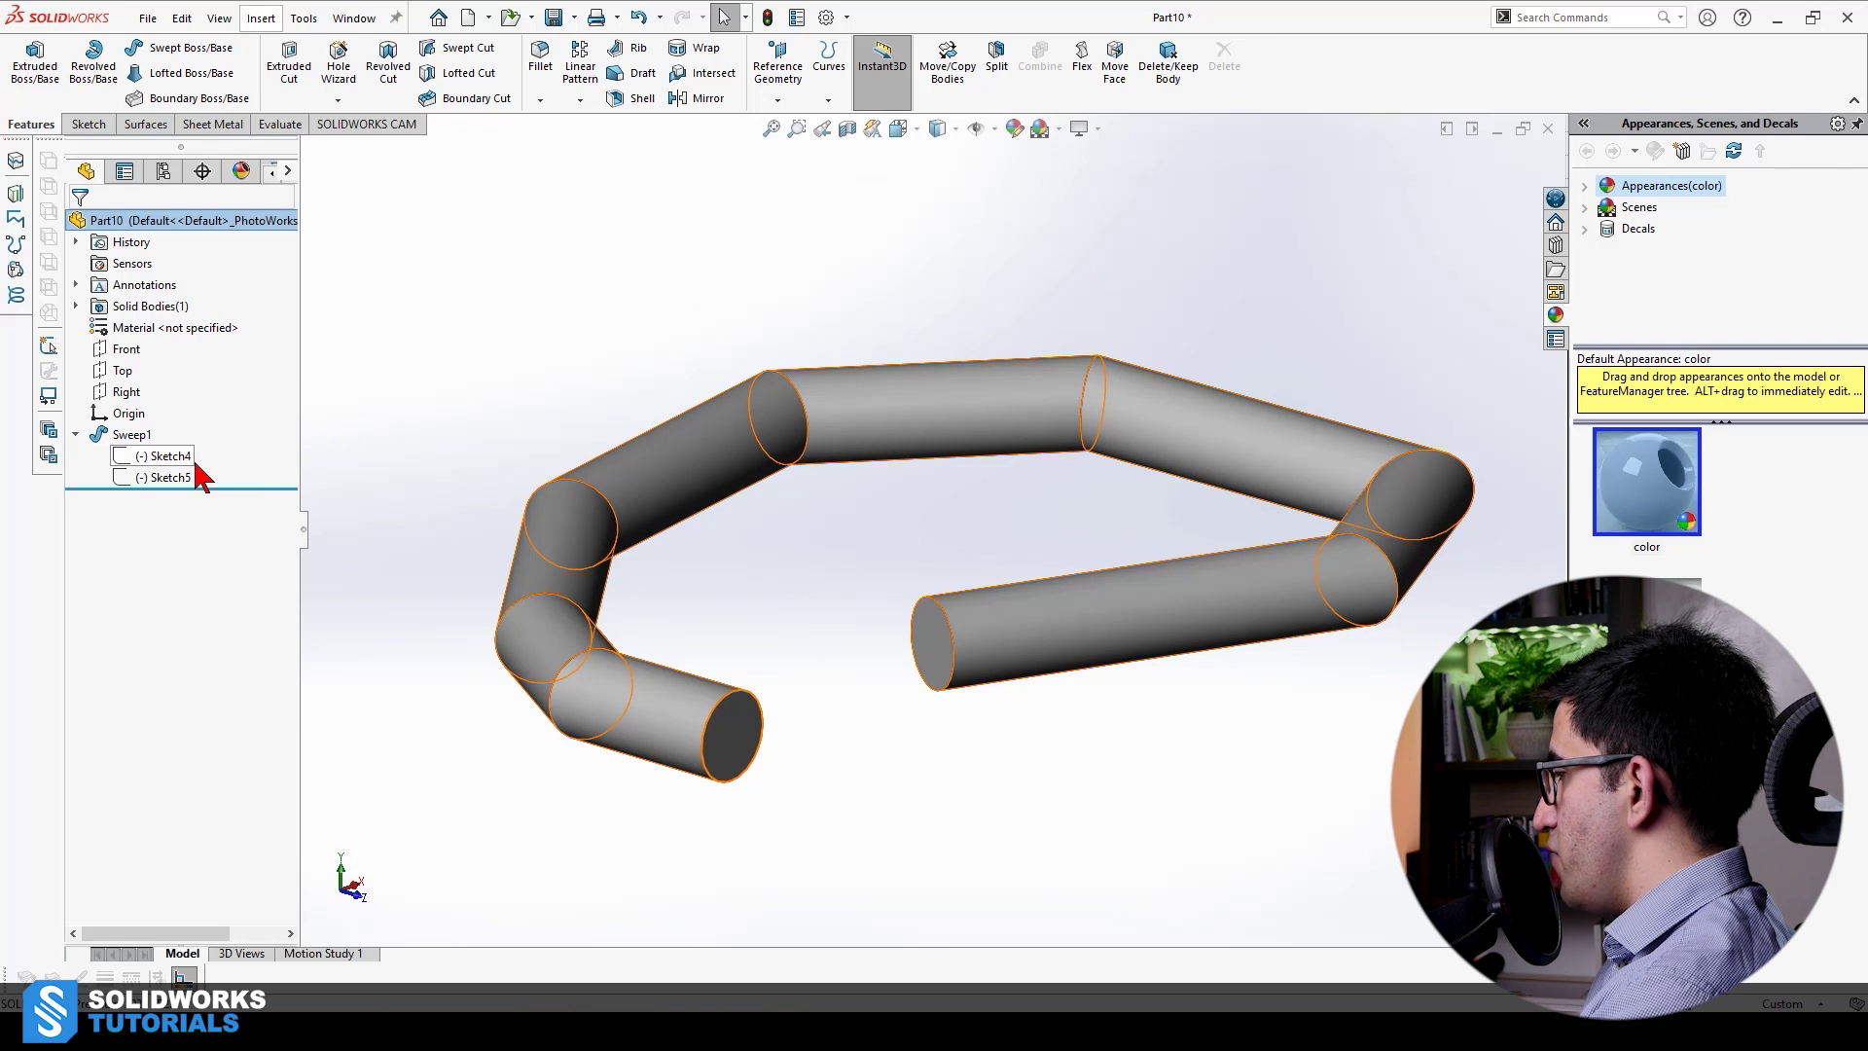
click(156, 457)
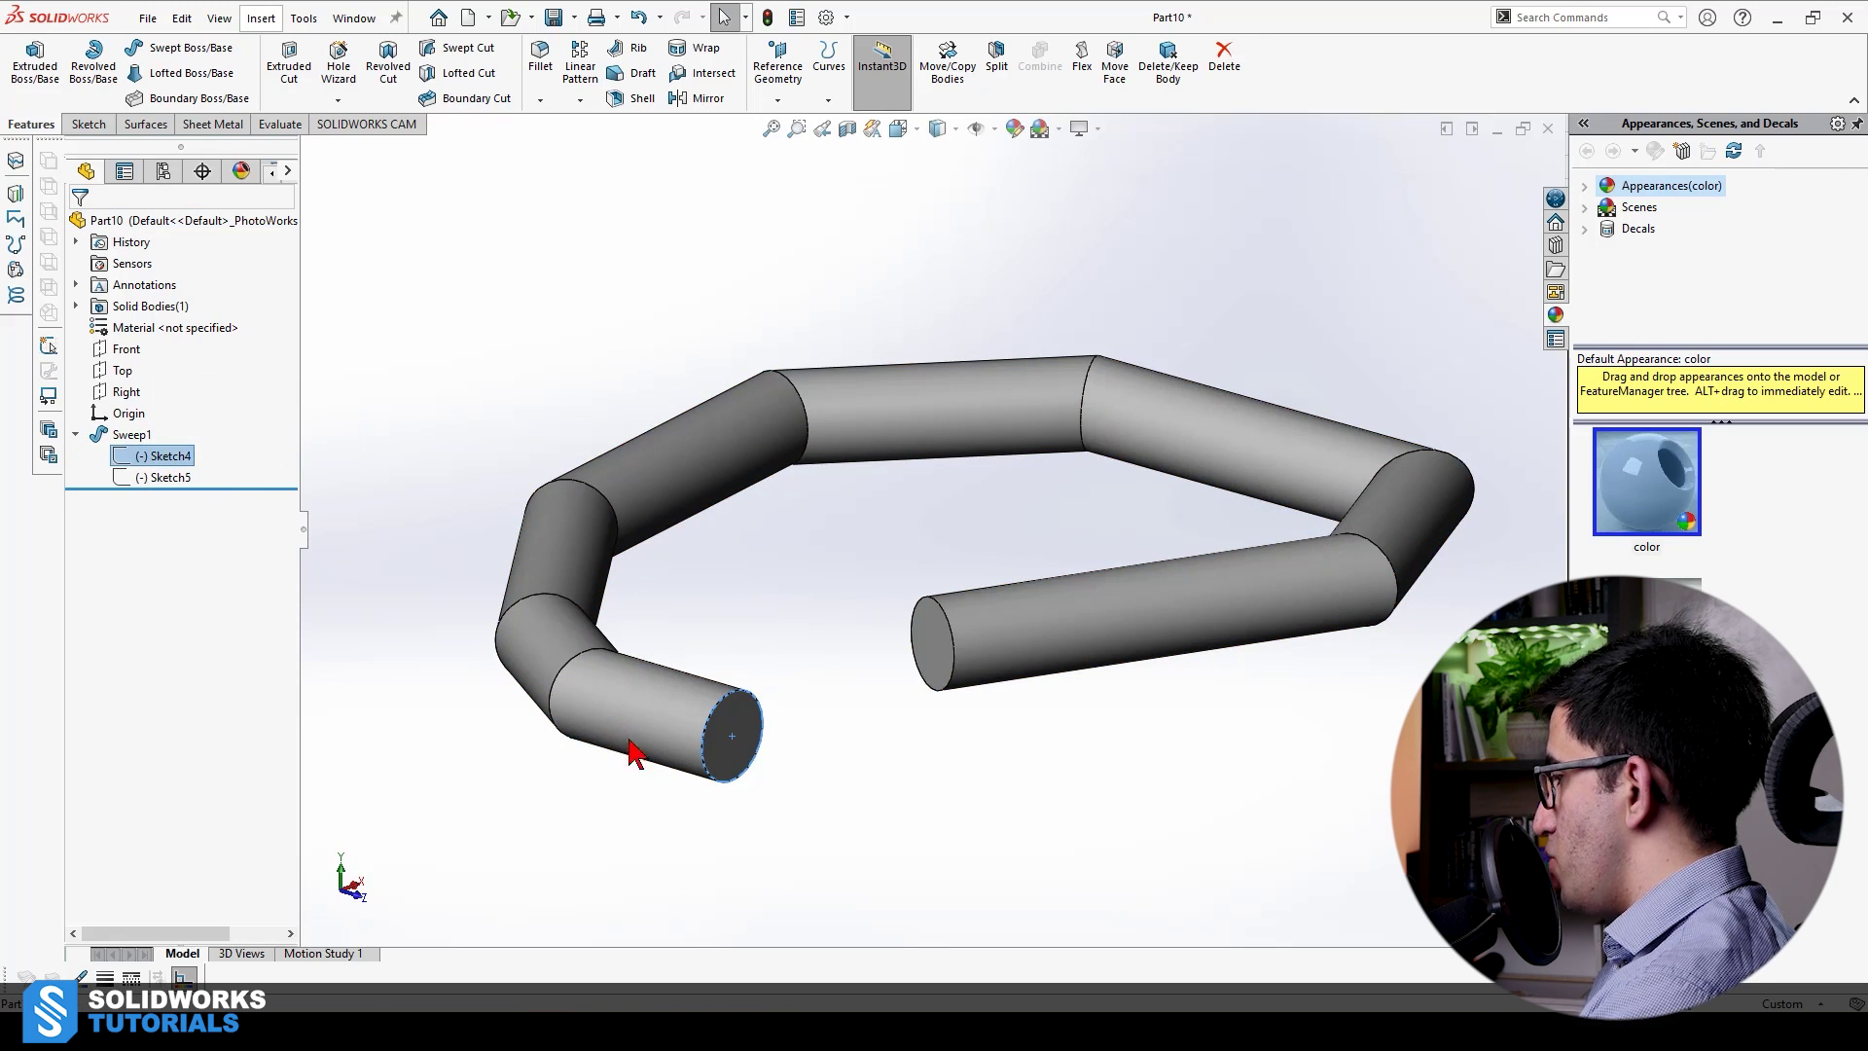
click(175, 477)
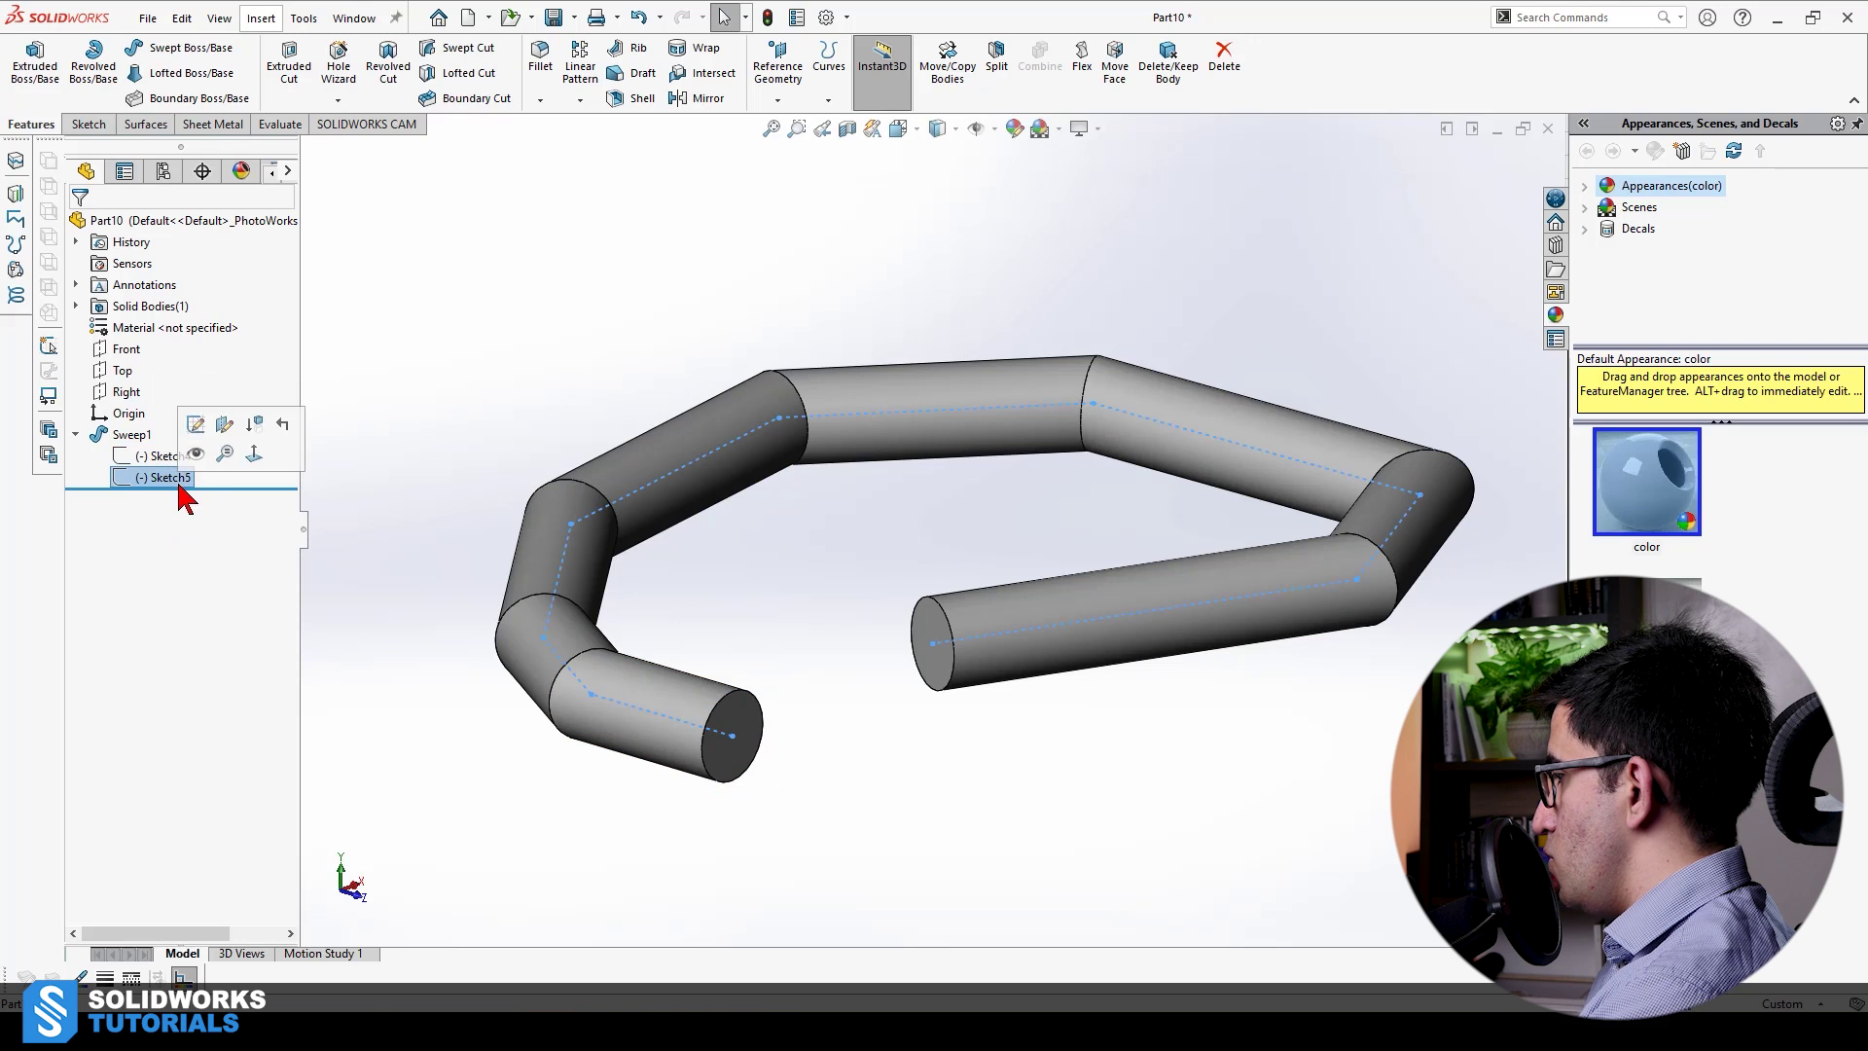
key(ctrl+7)
click(156, 458)
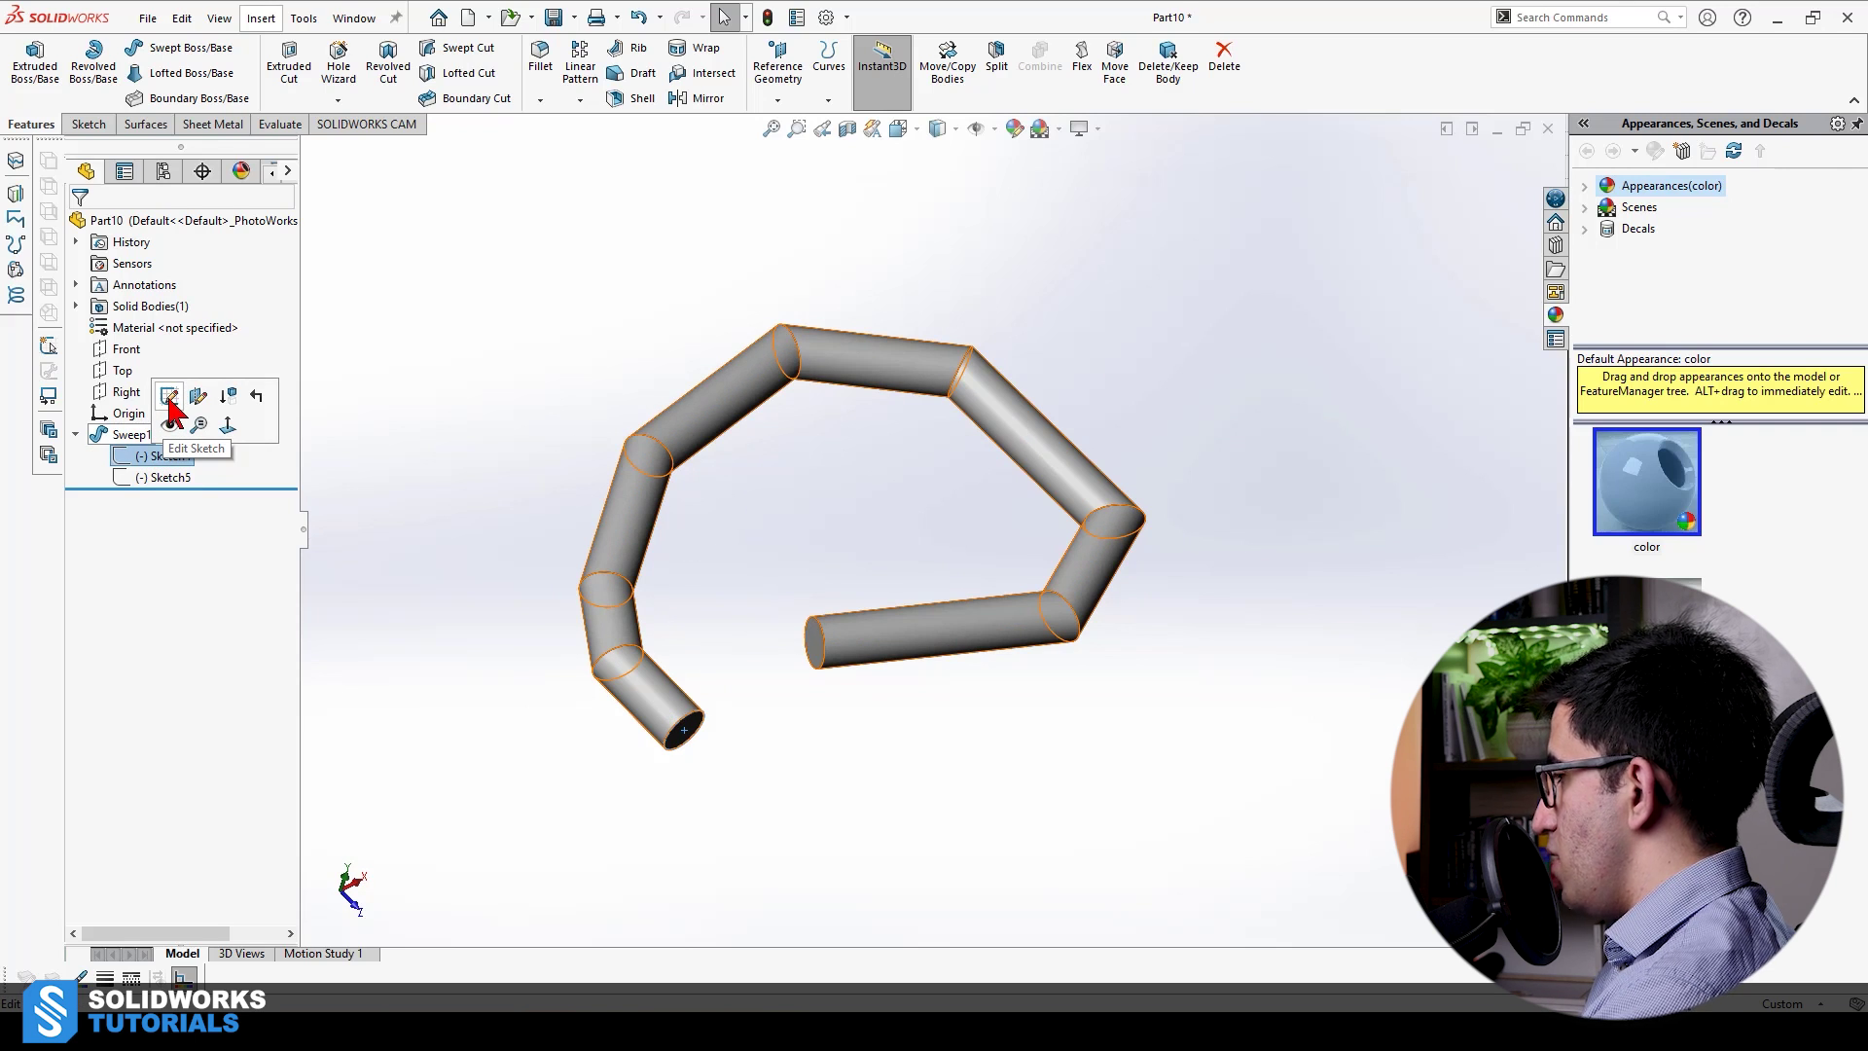
In Sketch4, draw a six-sided polygon centred on the origin, inscribed in the circle
click(169, 397)
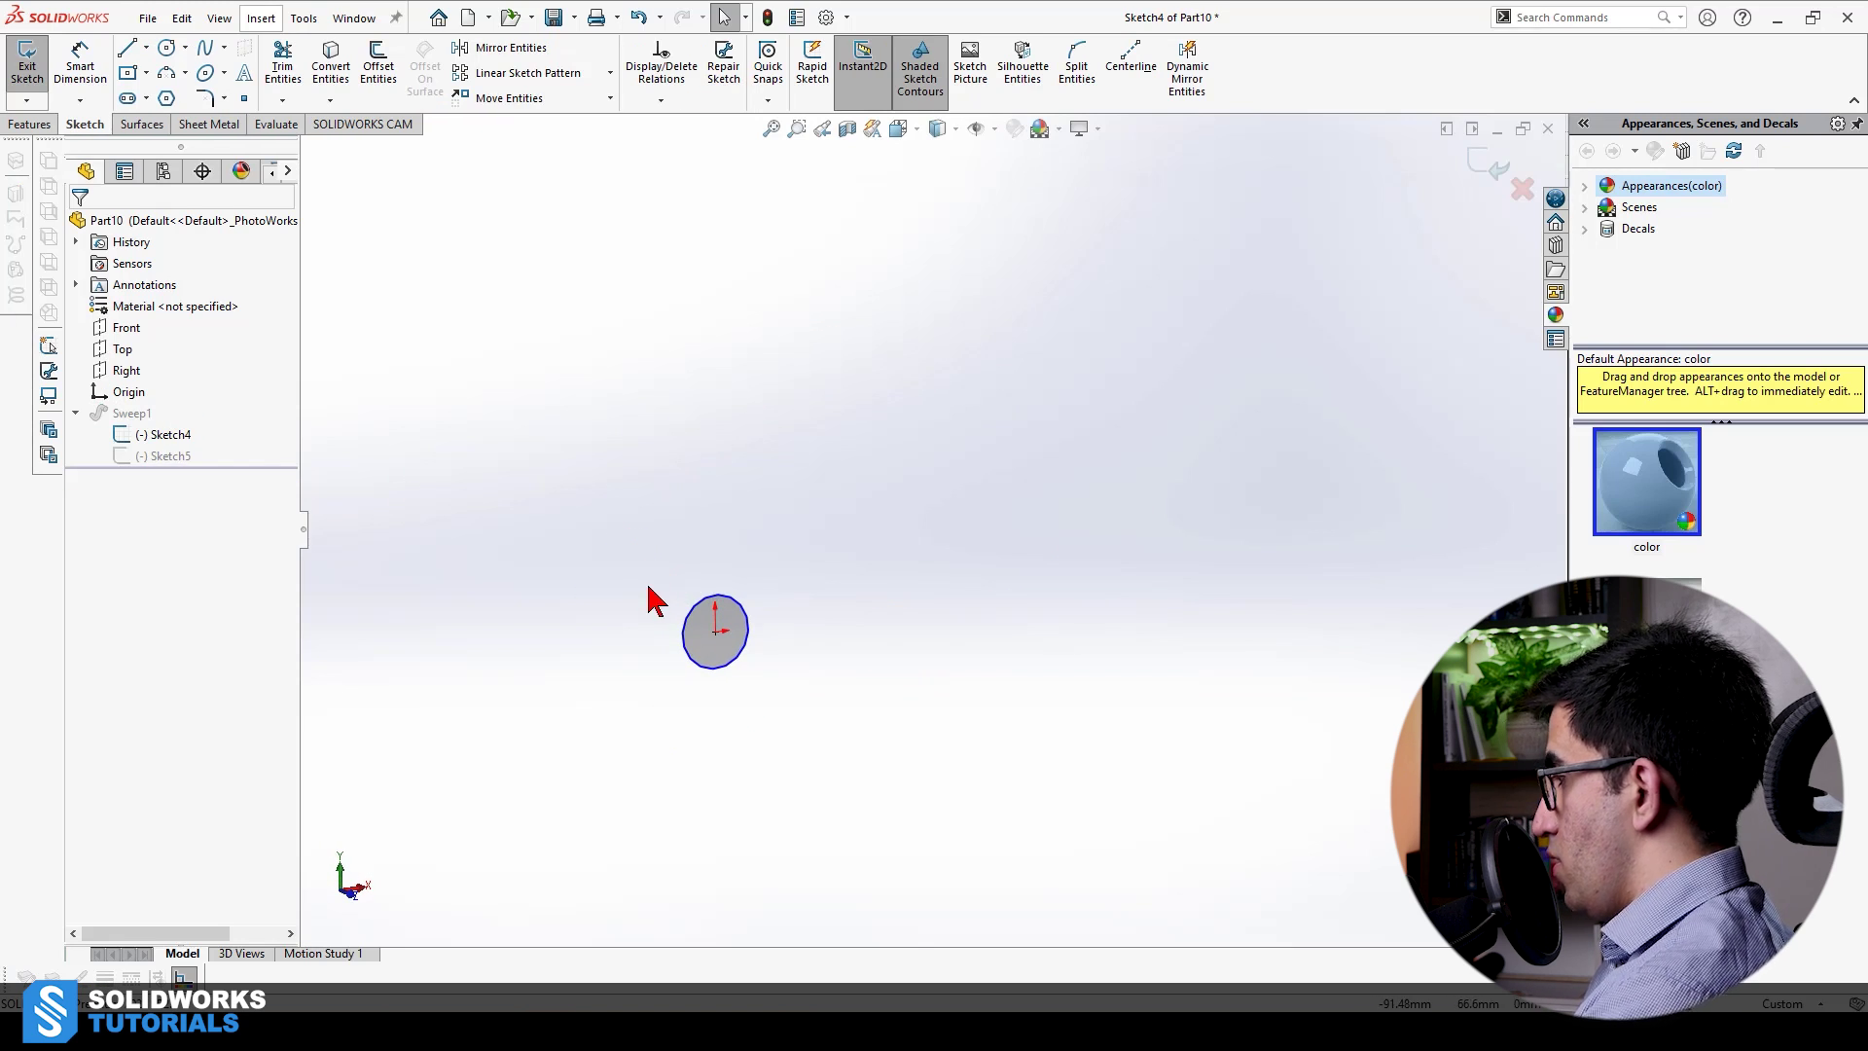
key(f)
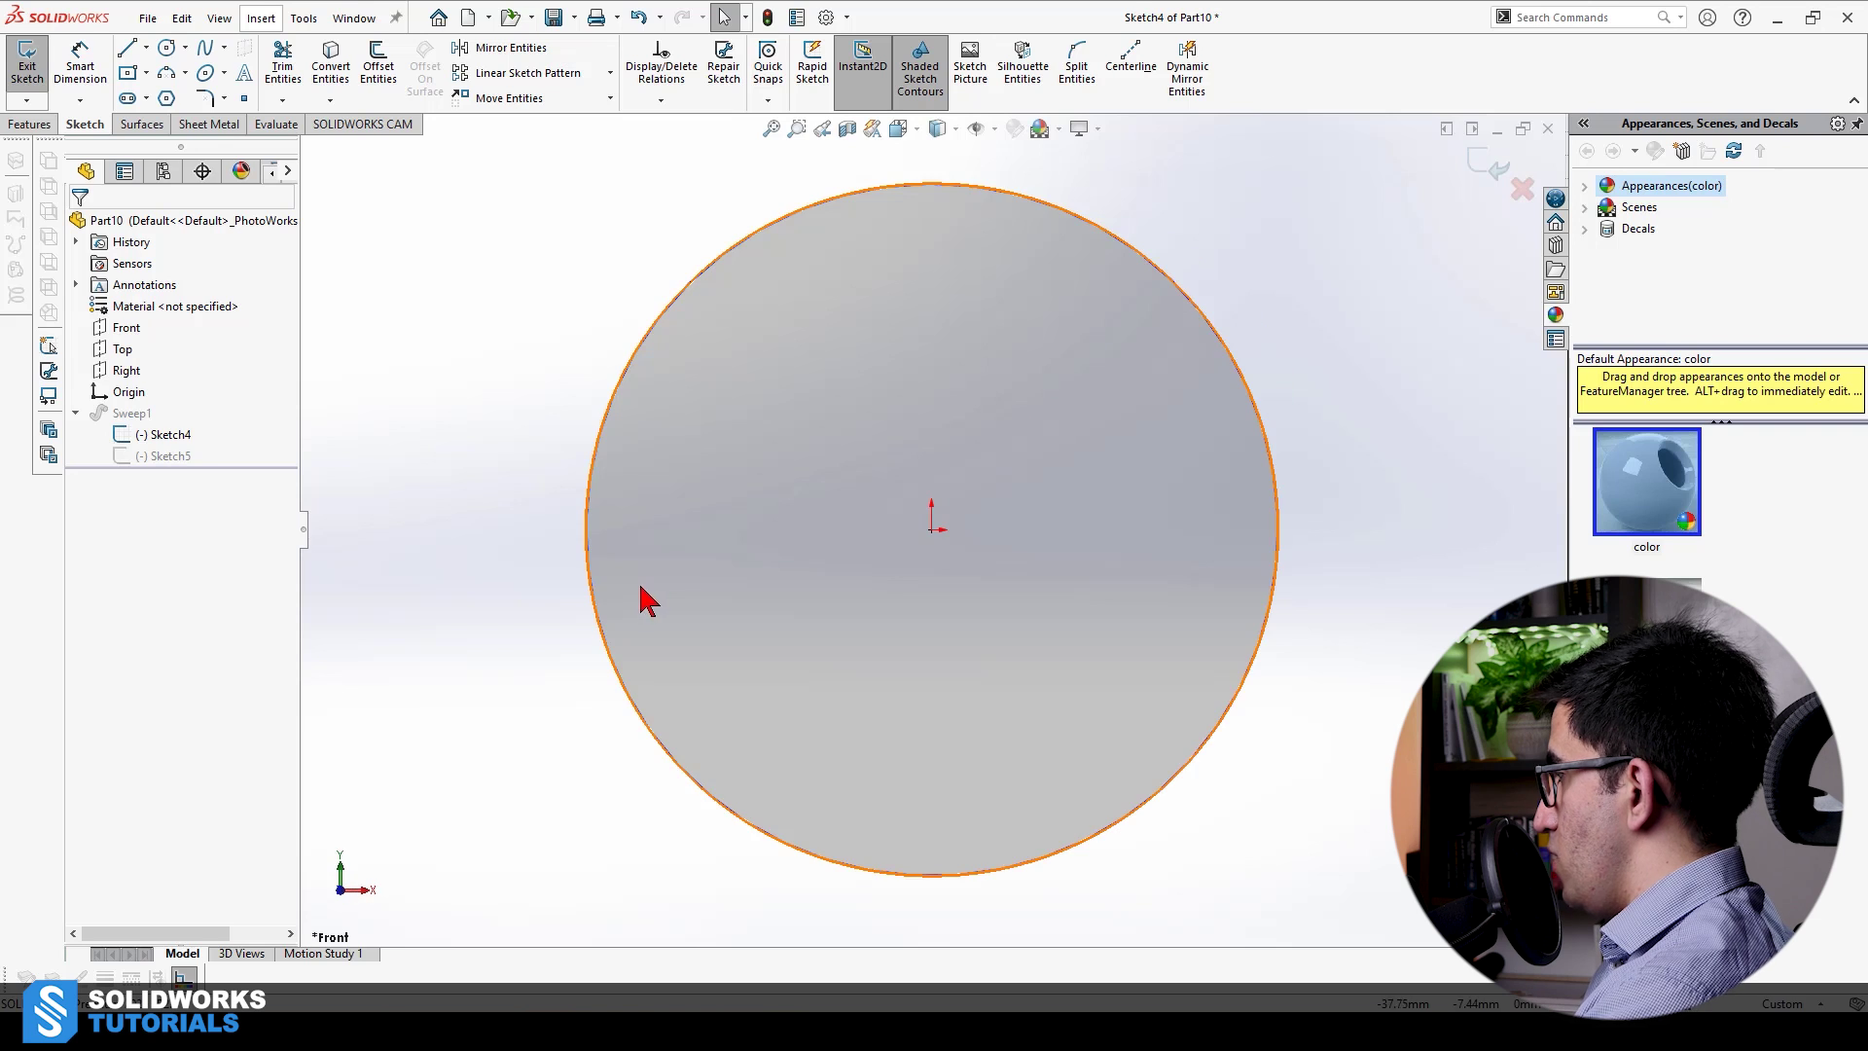
click(167, 99)
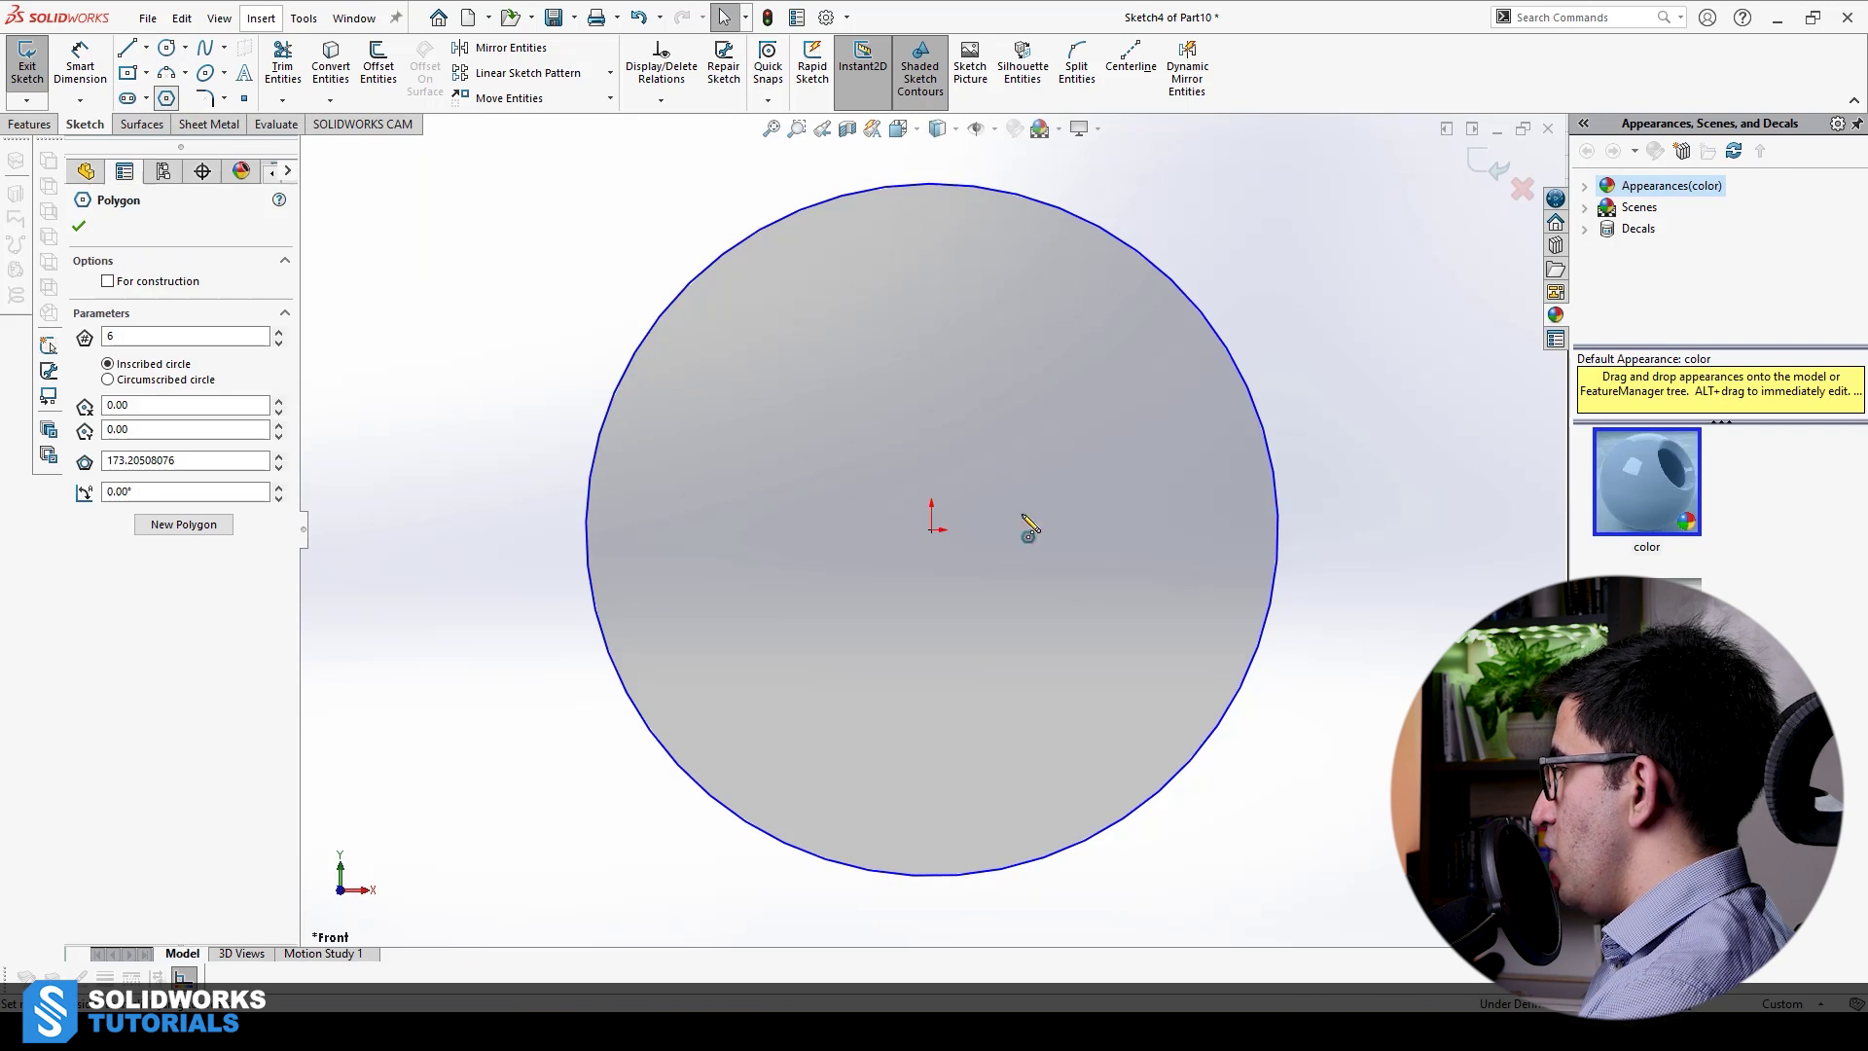
click(932, 529)
click(1277, 530)
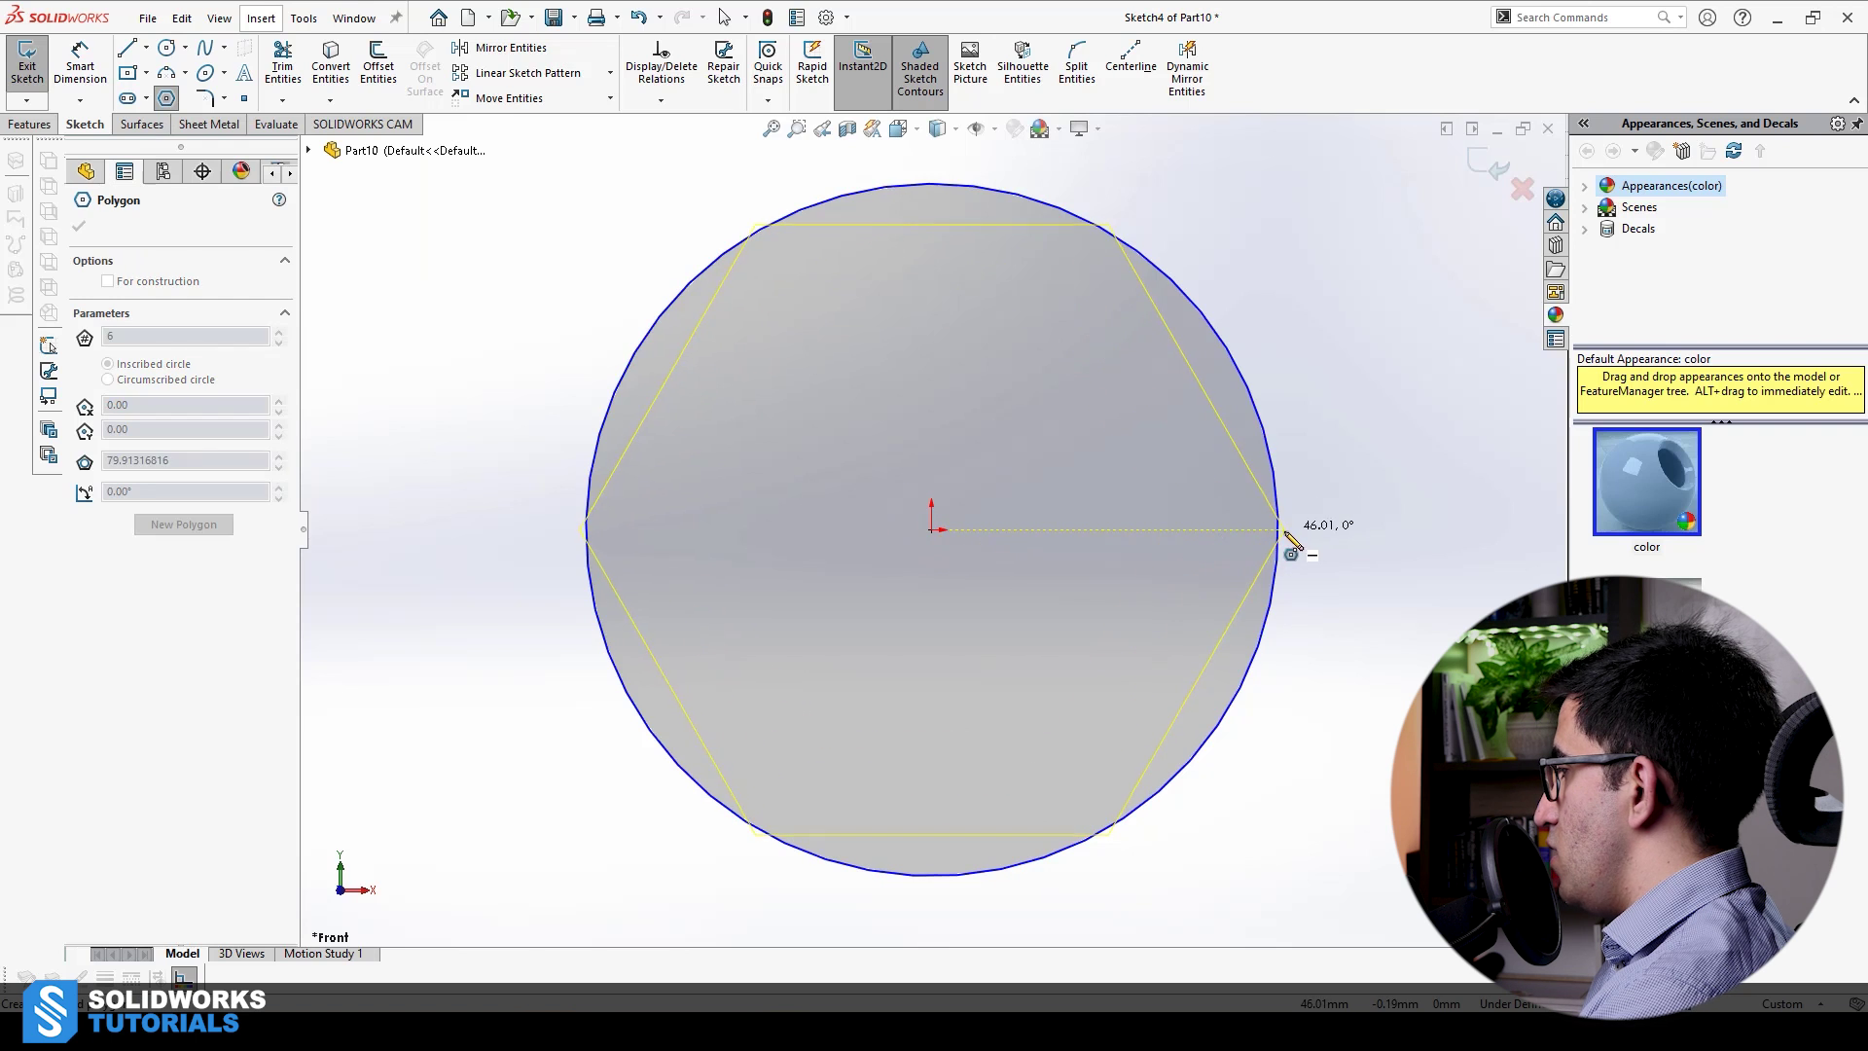
key(f)
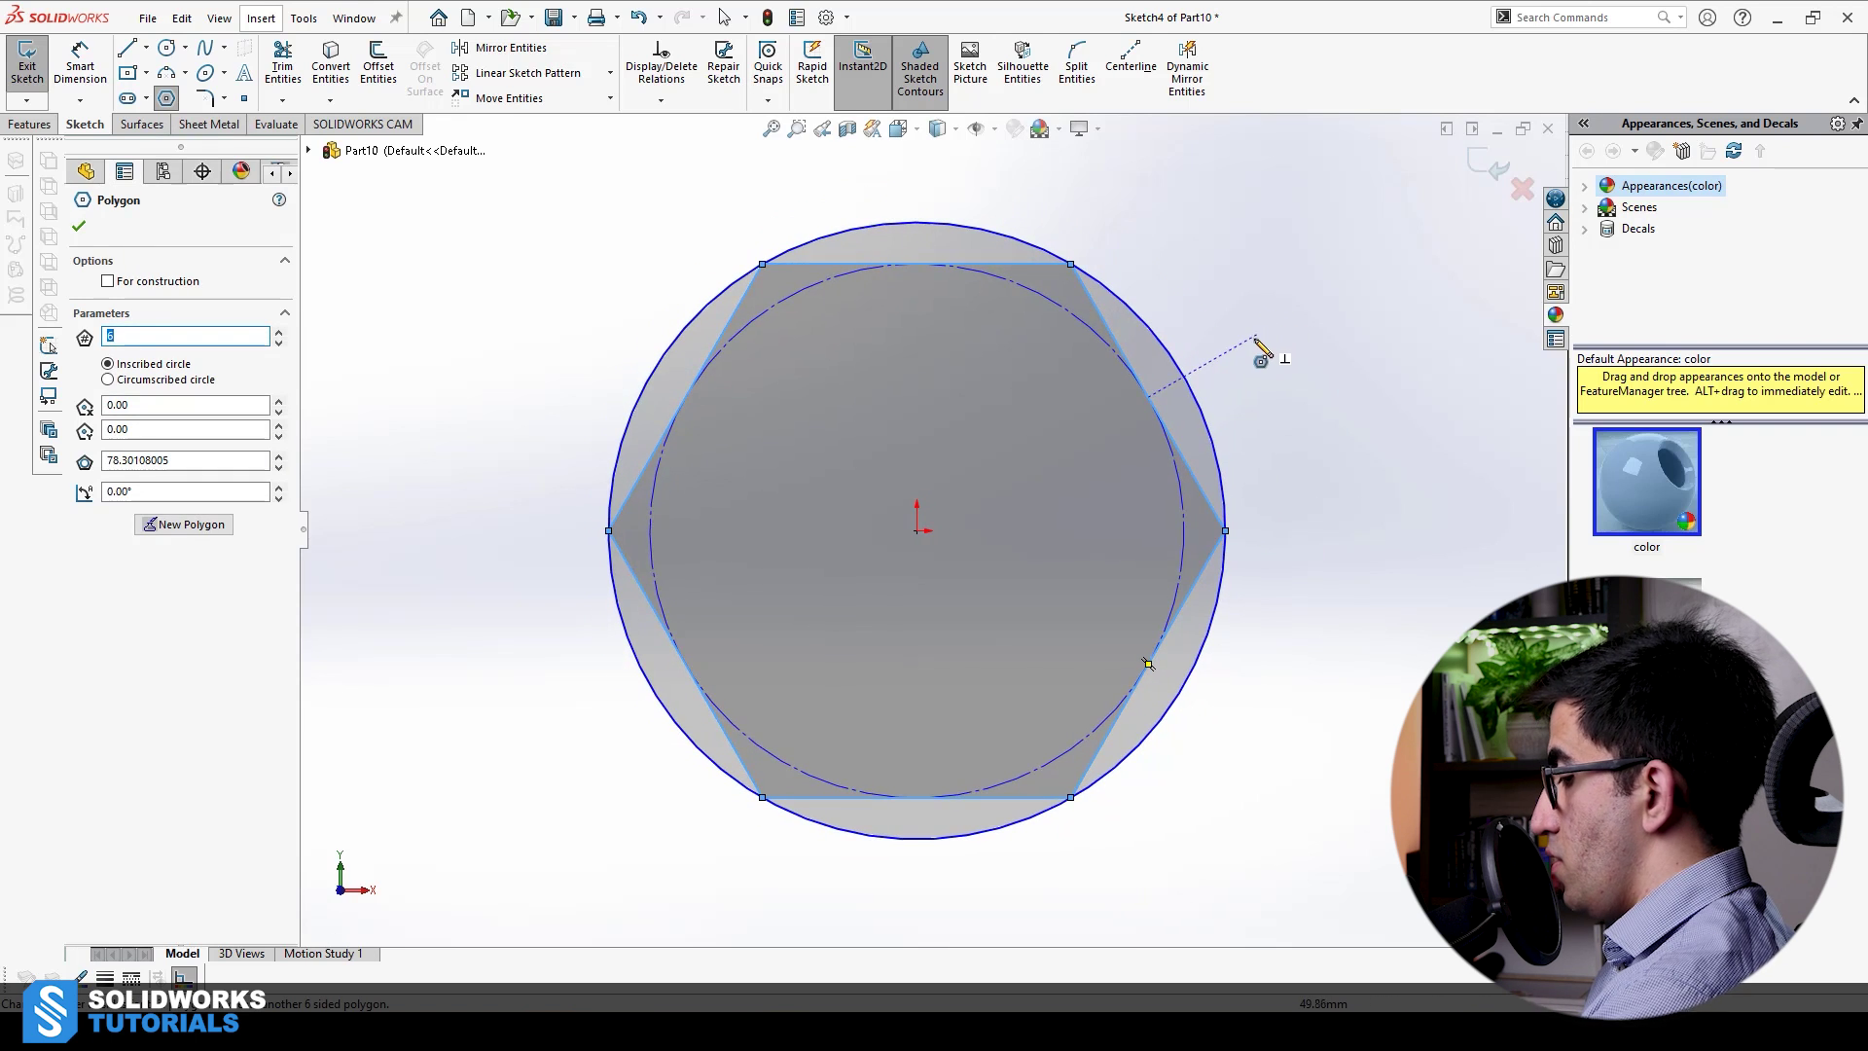
key(Escape)
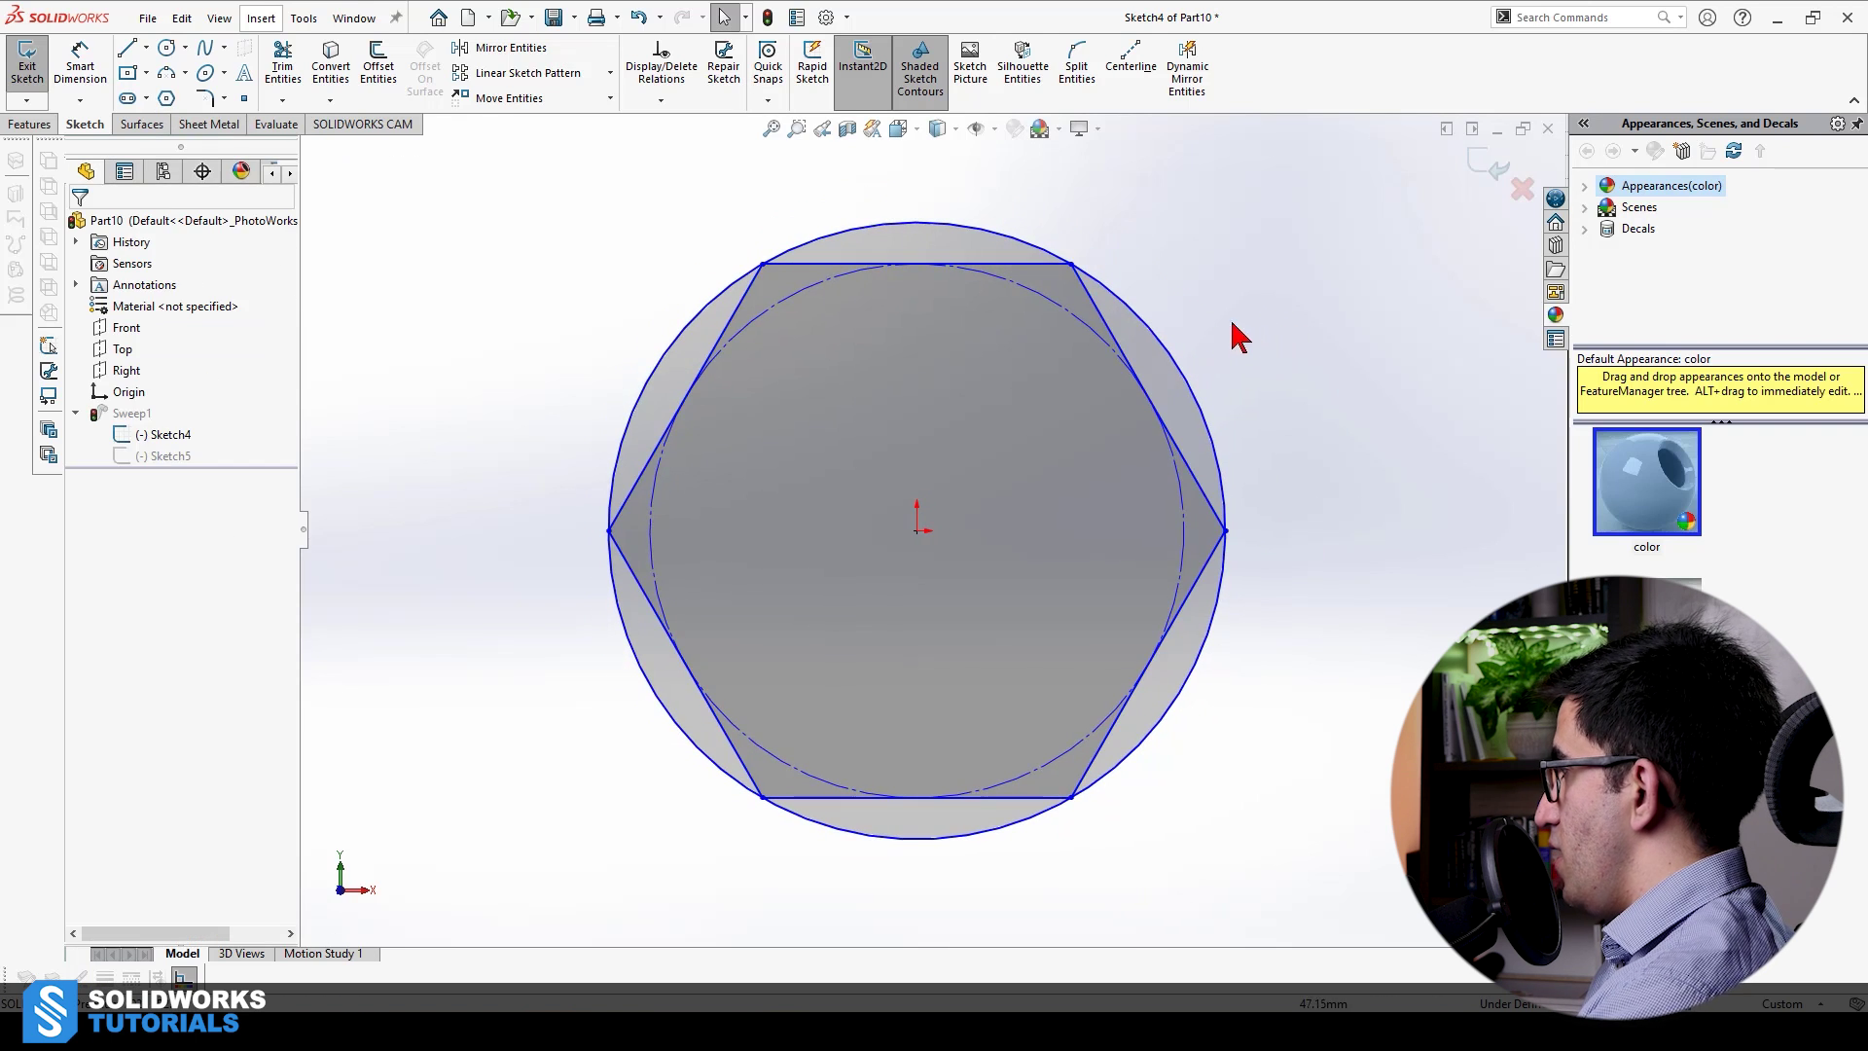
Delete the circle and exit so Sweep1 rebuilds as a hexagonal bar
click(1142, 323)
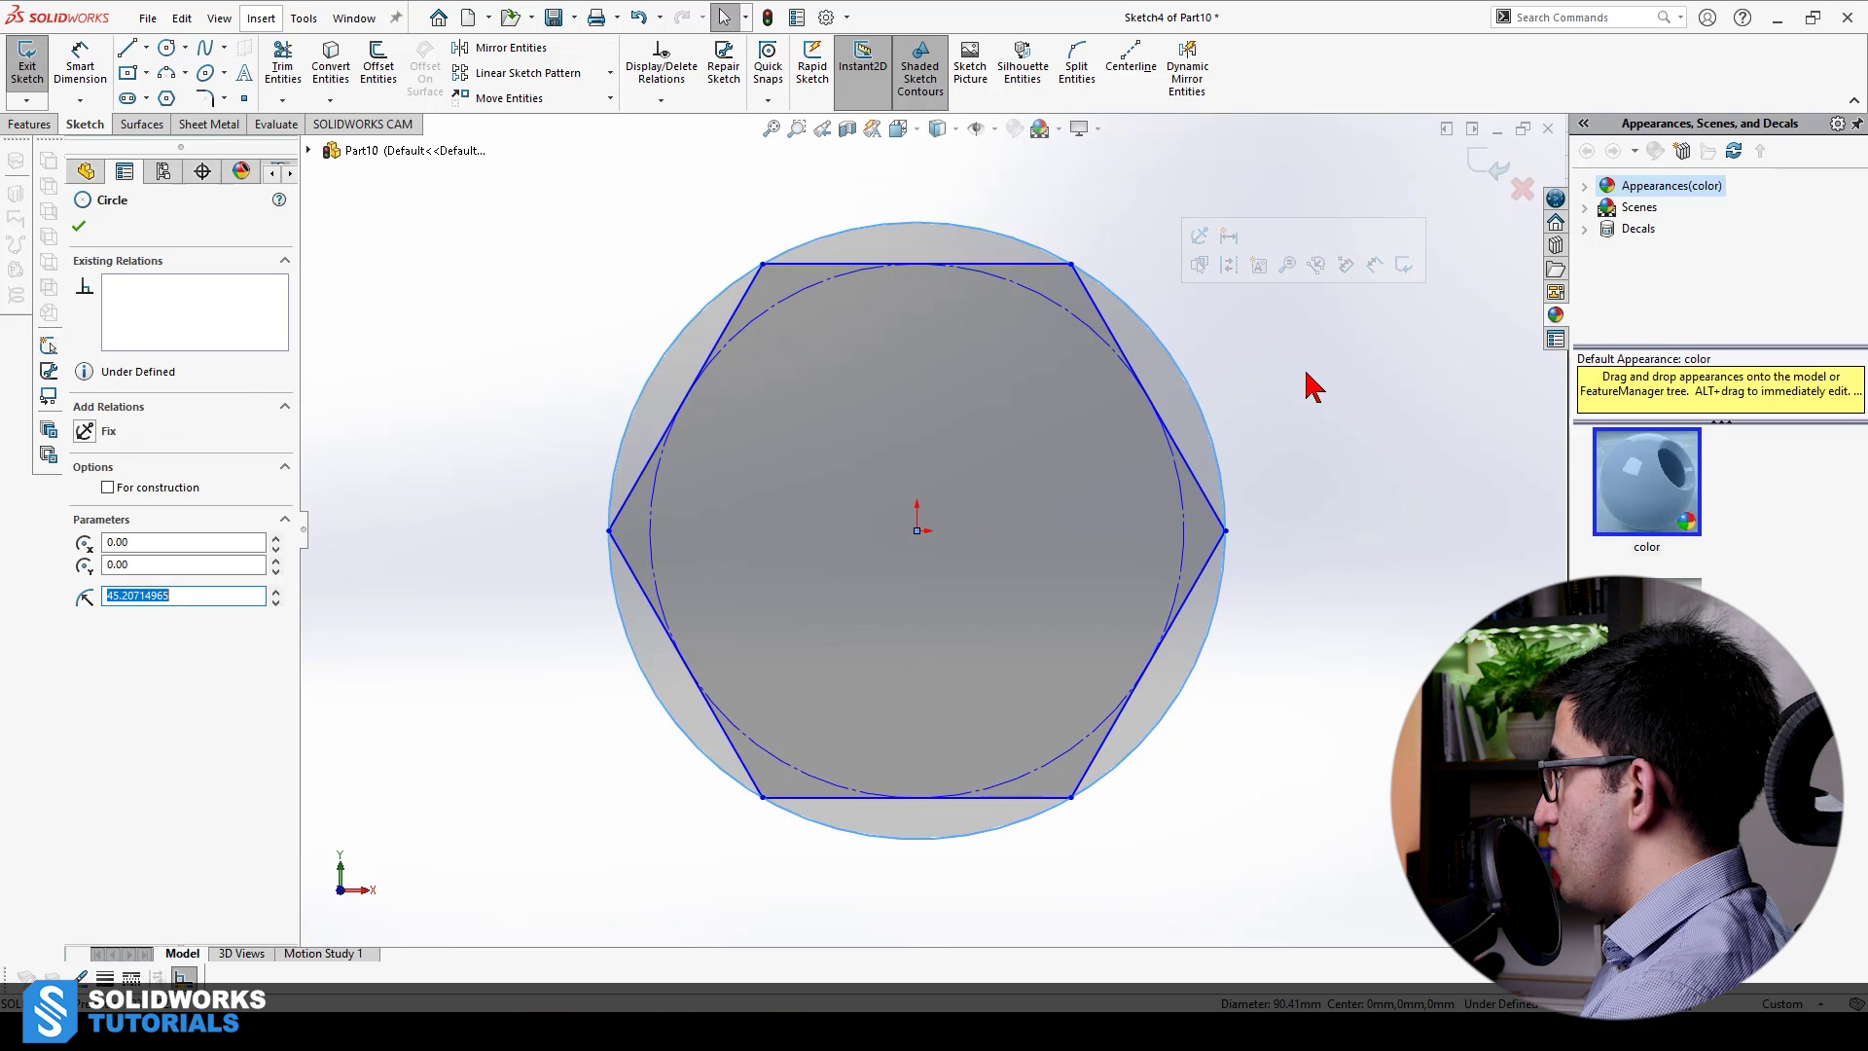
key(Delete)
key(ctrl+7)
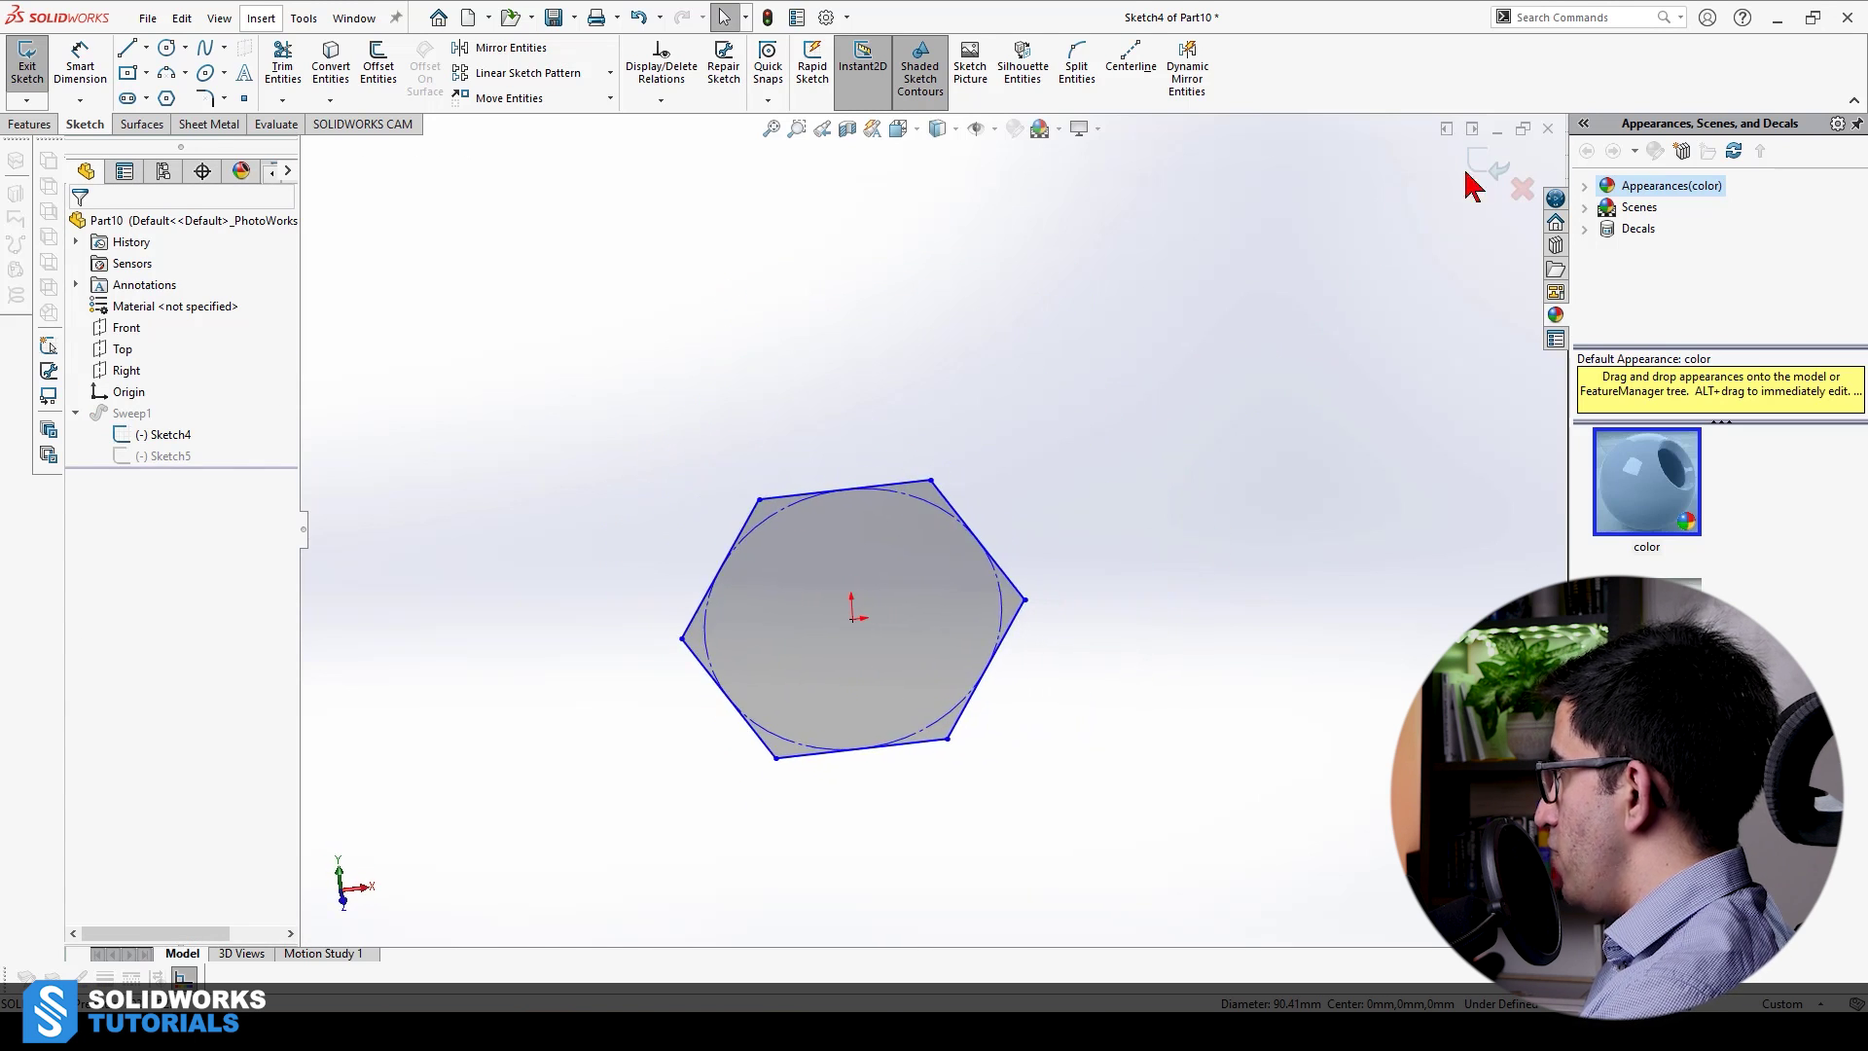
click(1484, 166)
key(f)
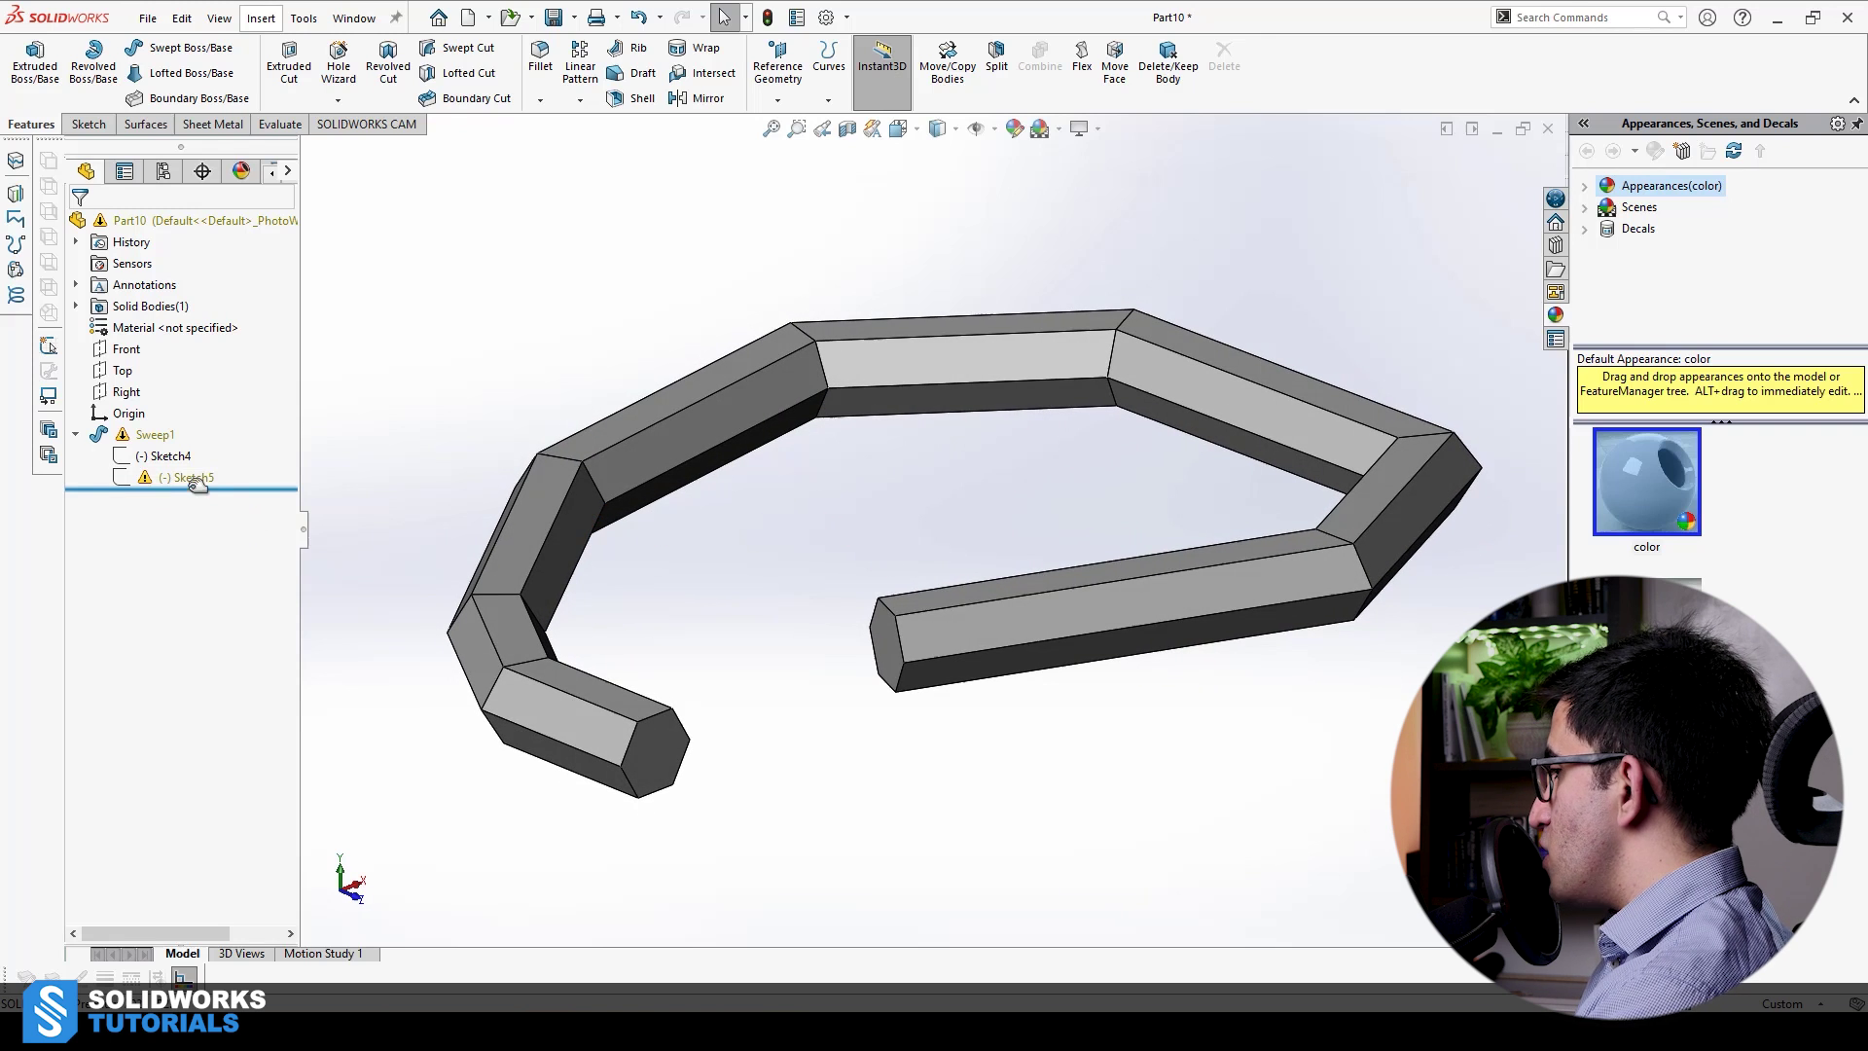
mouse_move(197, 488)
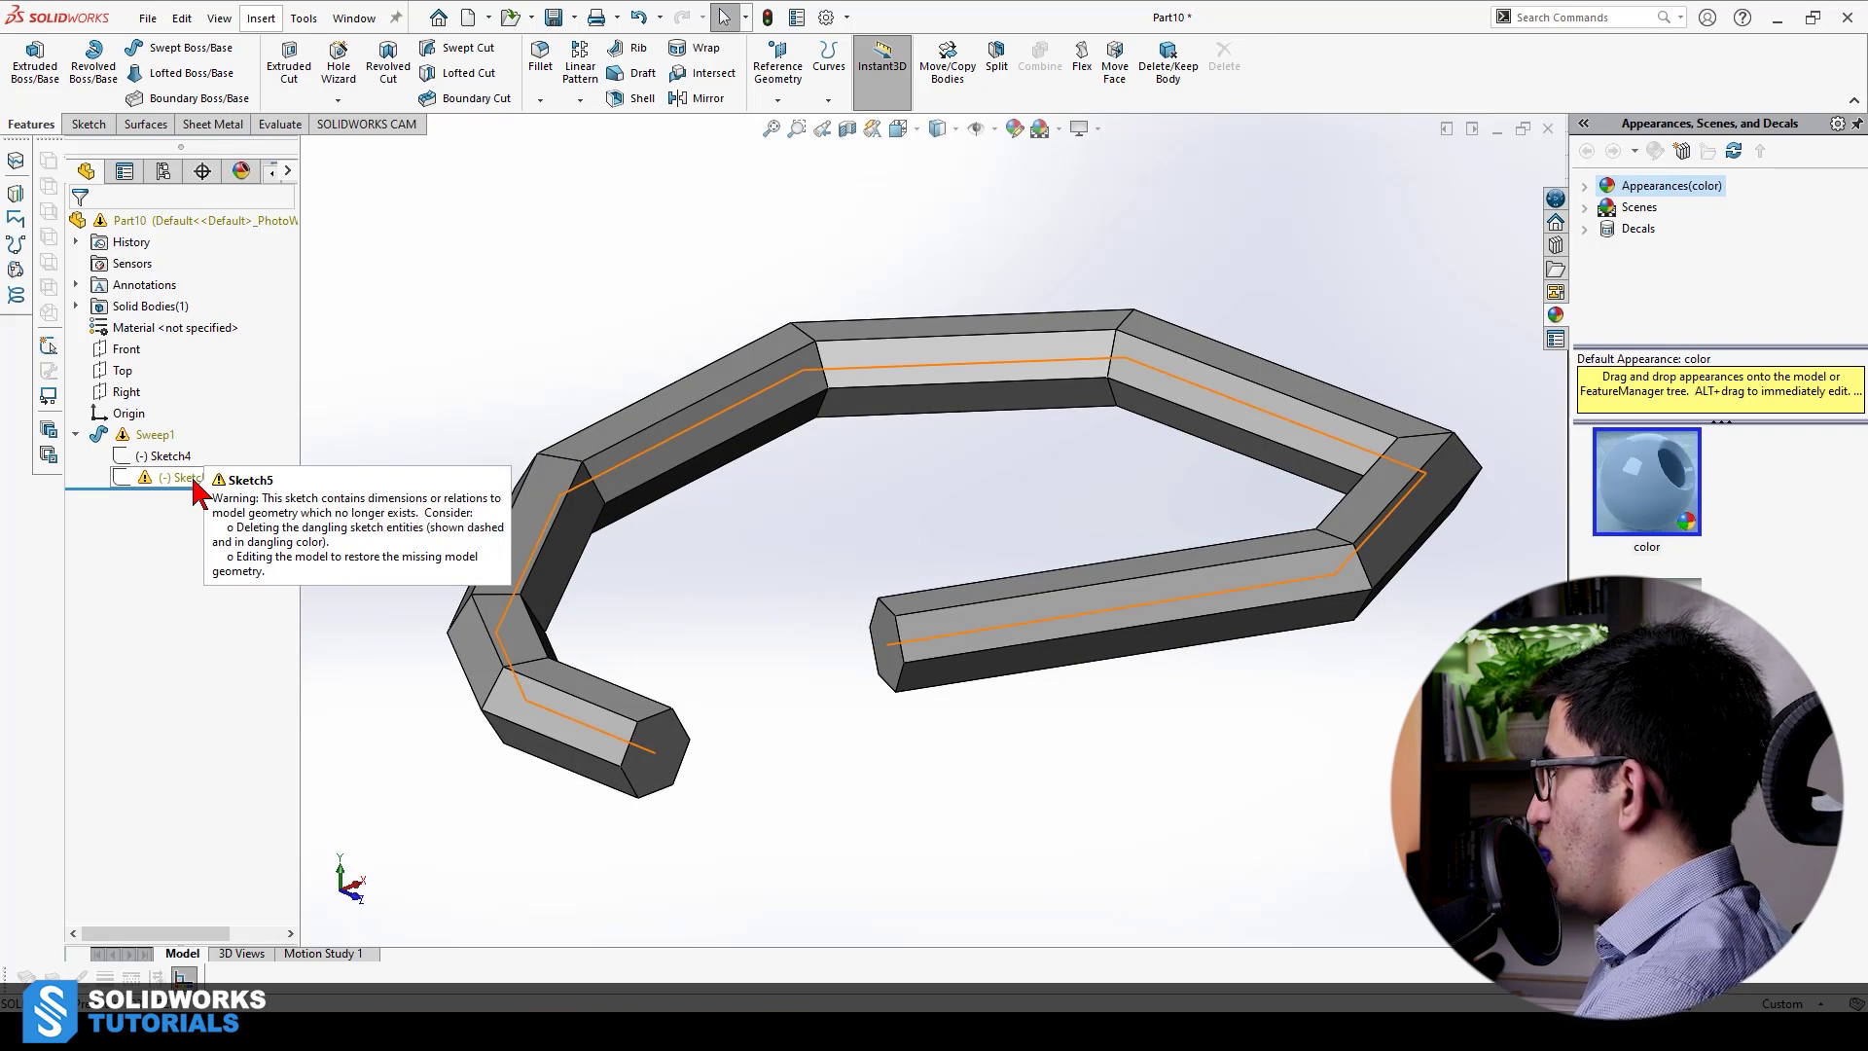
click(76, 434)
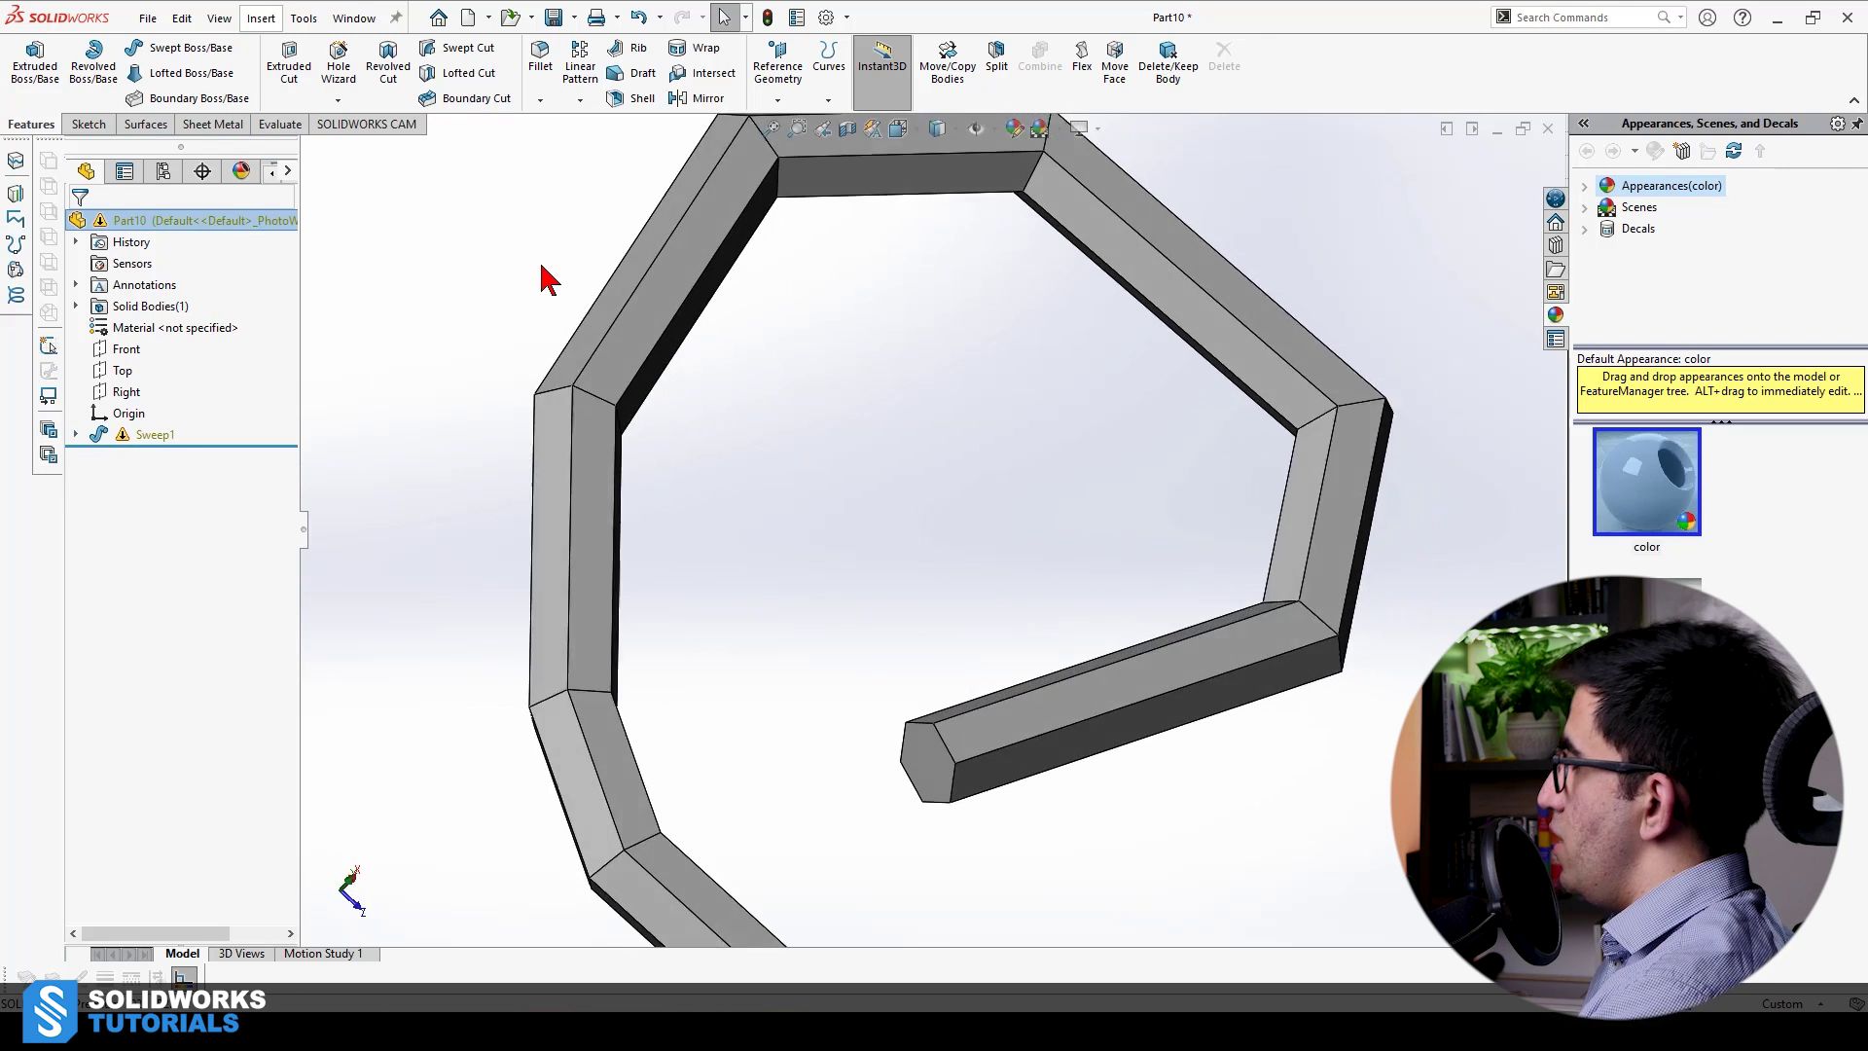
key(Left)
key(Left)
key(Left)
key(Left)
key(Left)
key(Left)
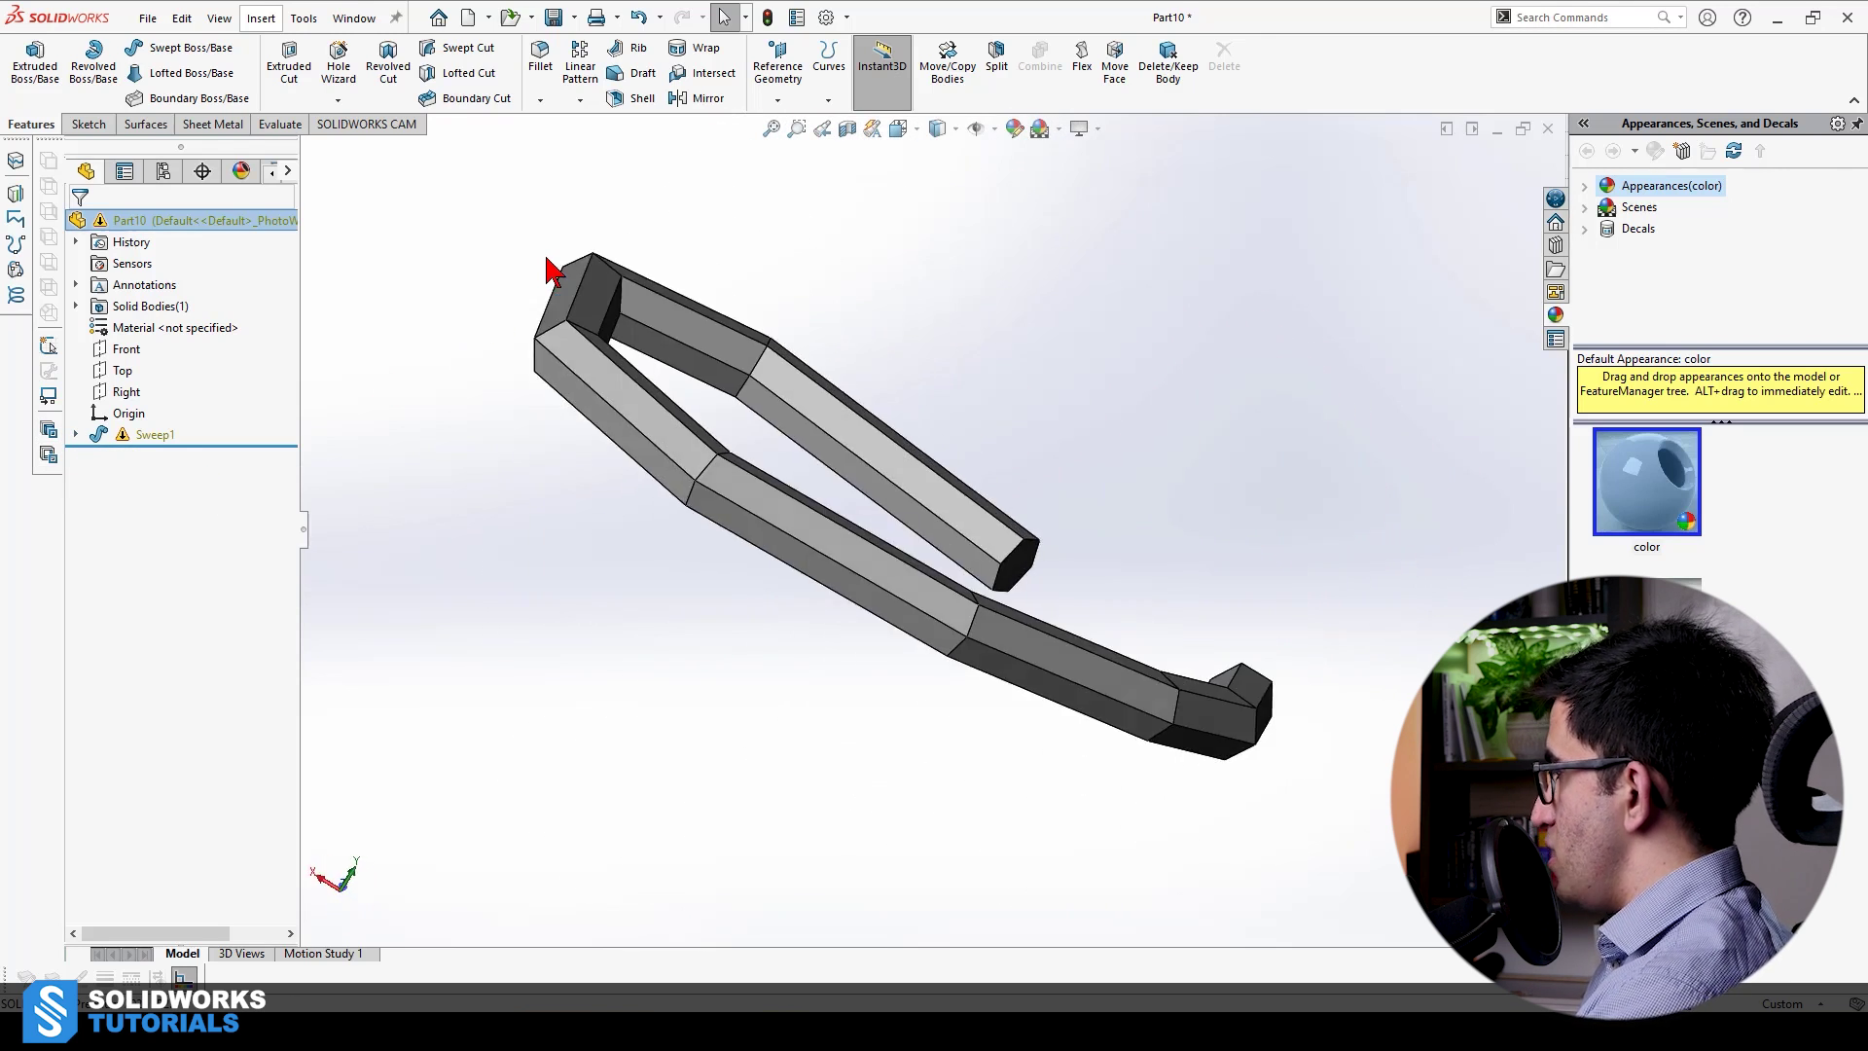
key(Left)
key(Left)
key(Left)
key(Left)
key(Left)
key(Left)
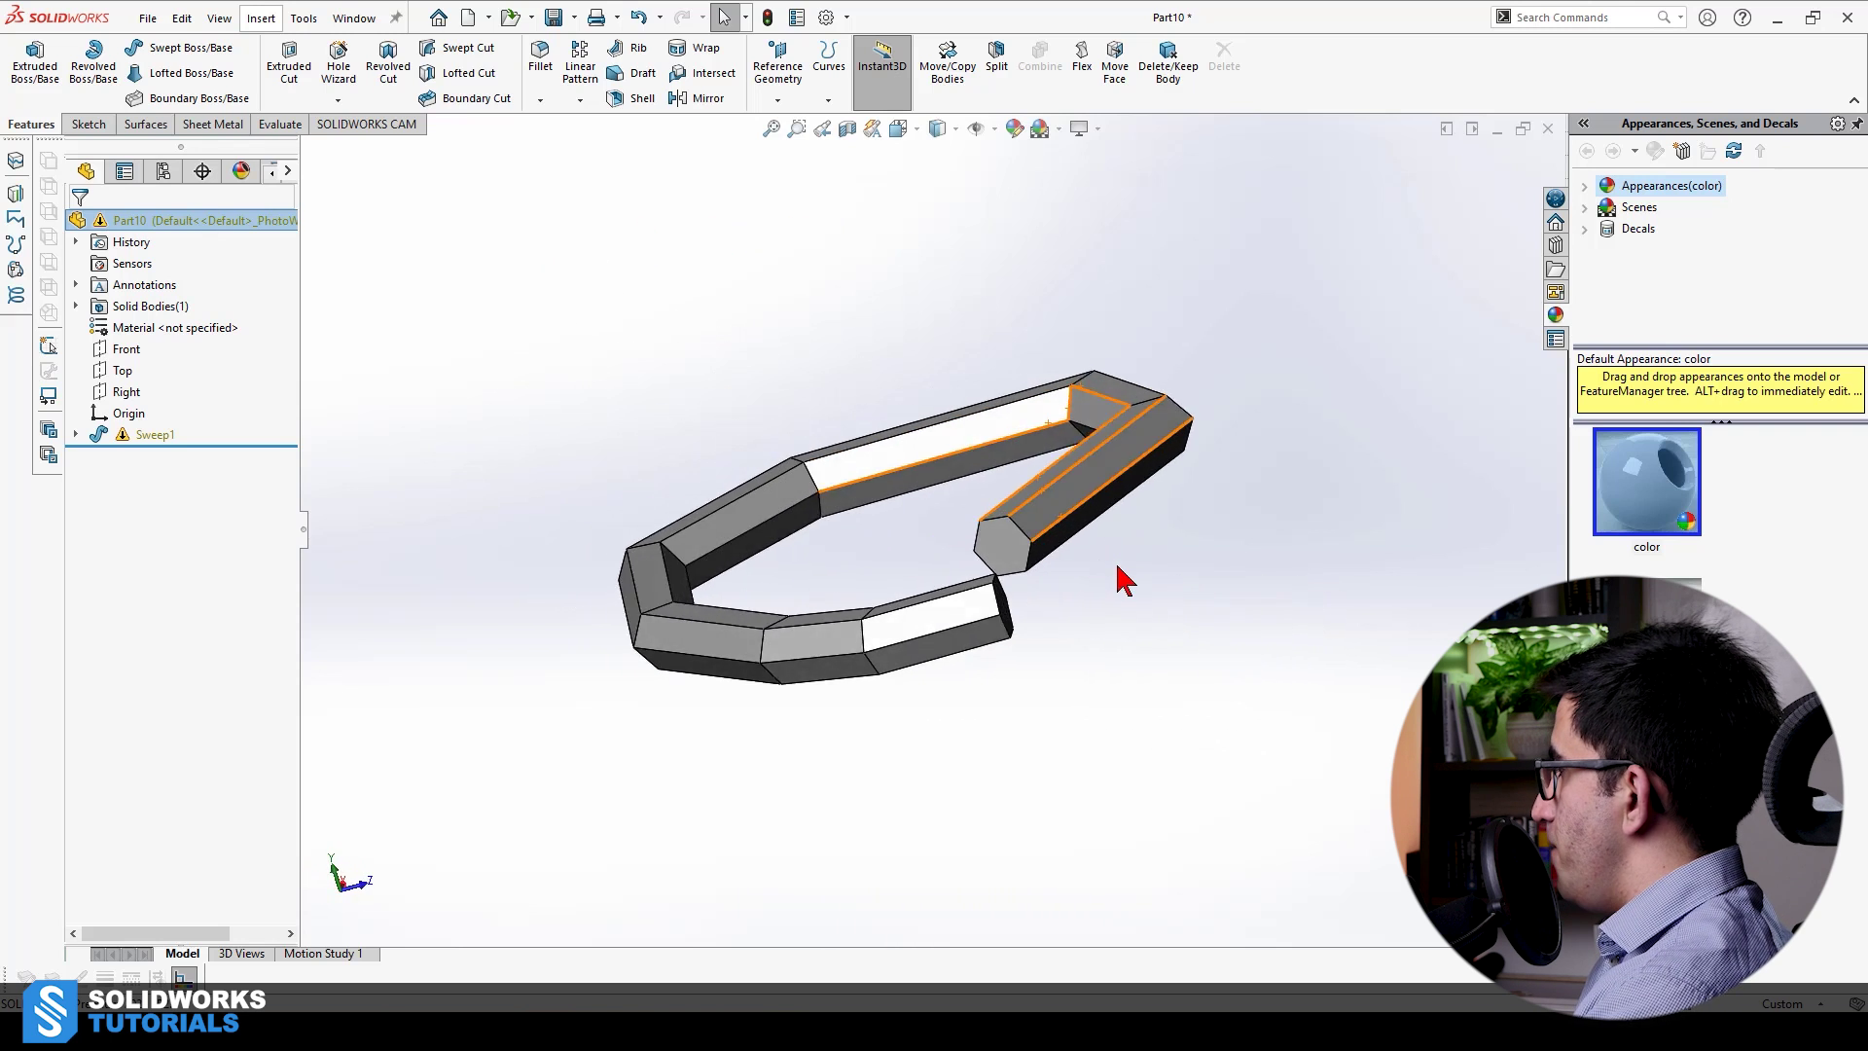
key(Left)
key(Left)
key(Left)
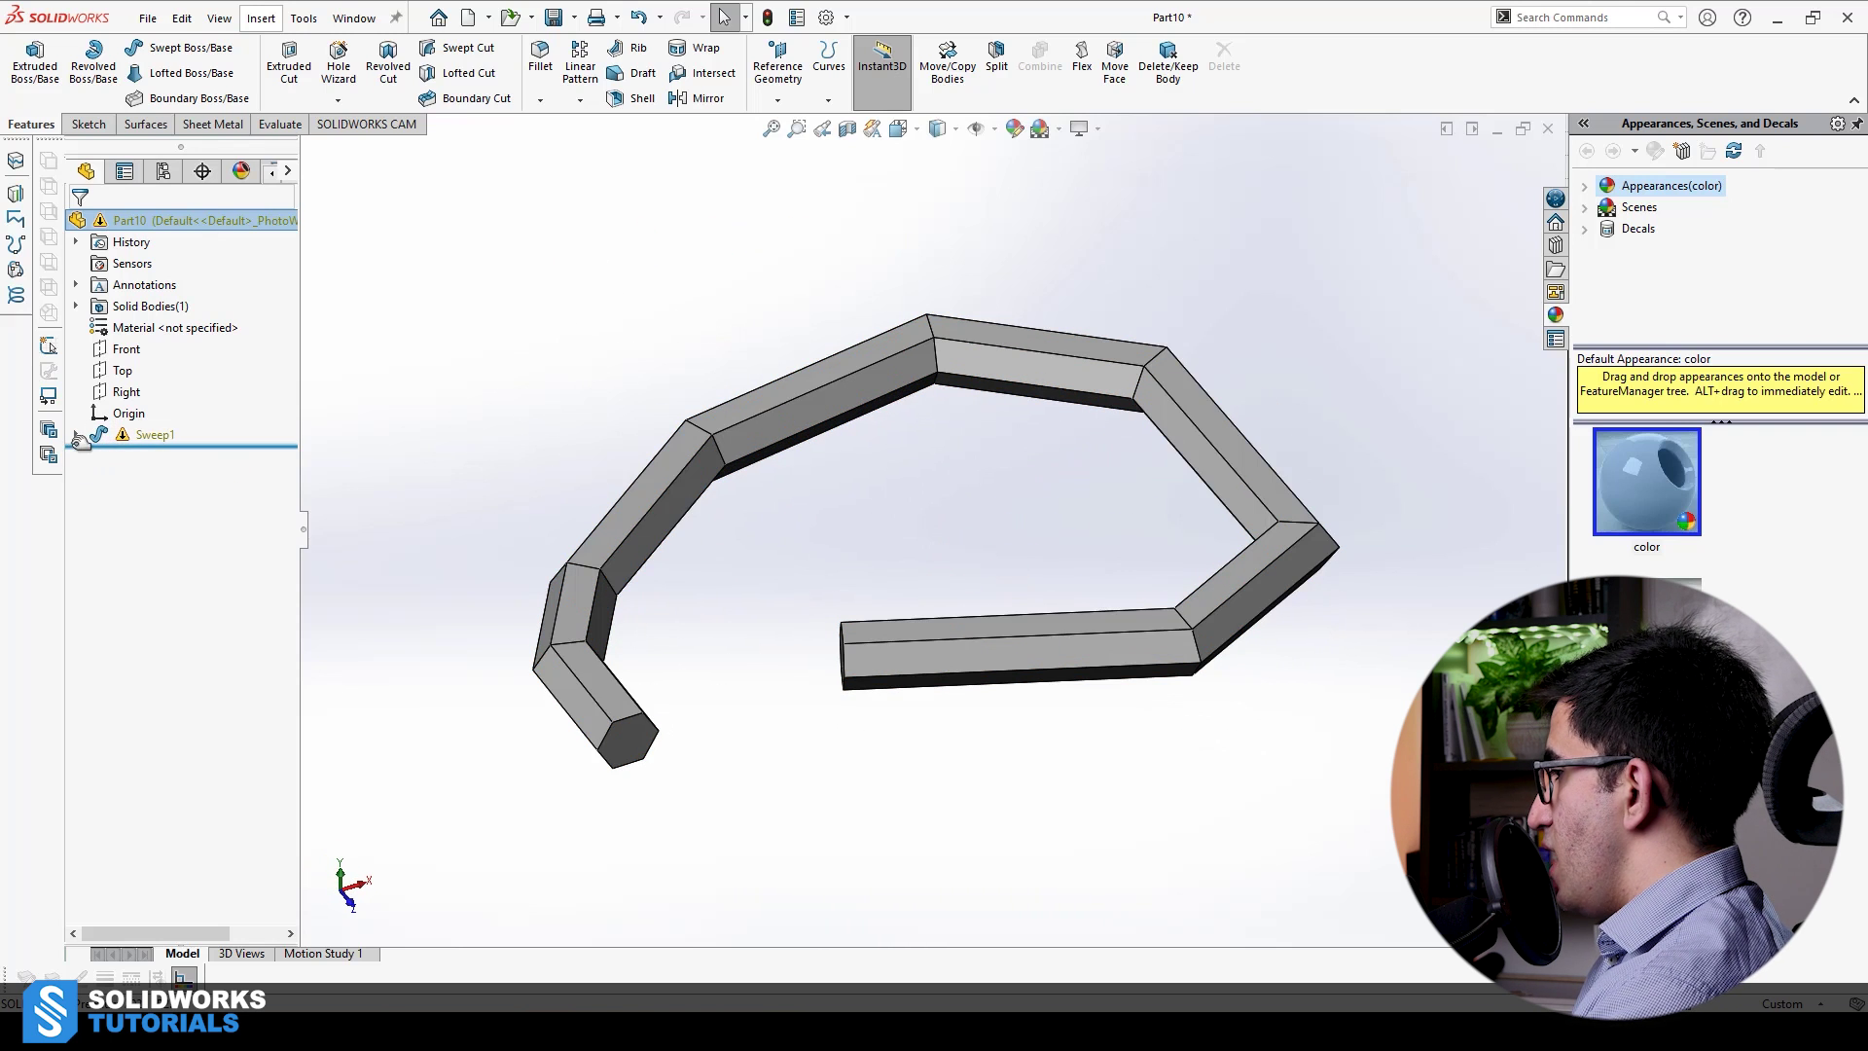
Edit Sketch5 and drag four path vertices to new positions
click(185, 478)
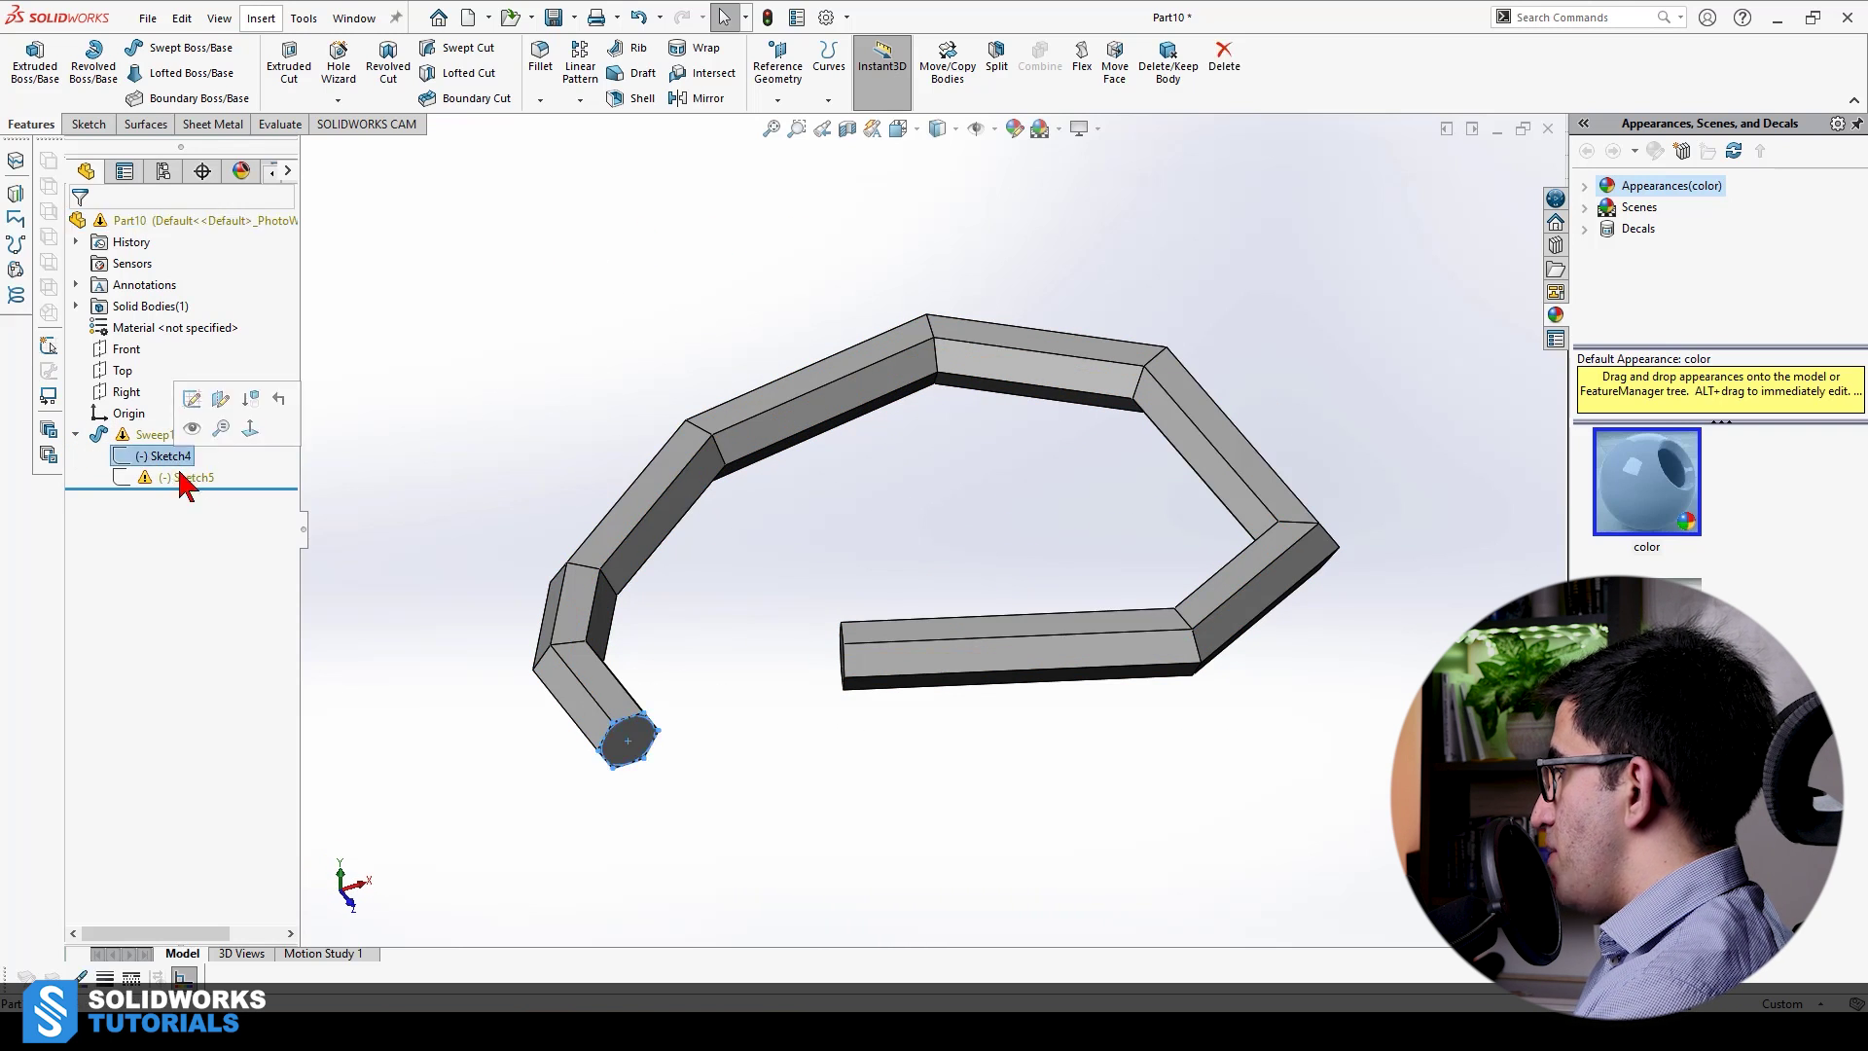
click(199, 413)
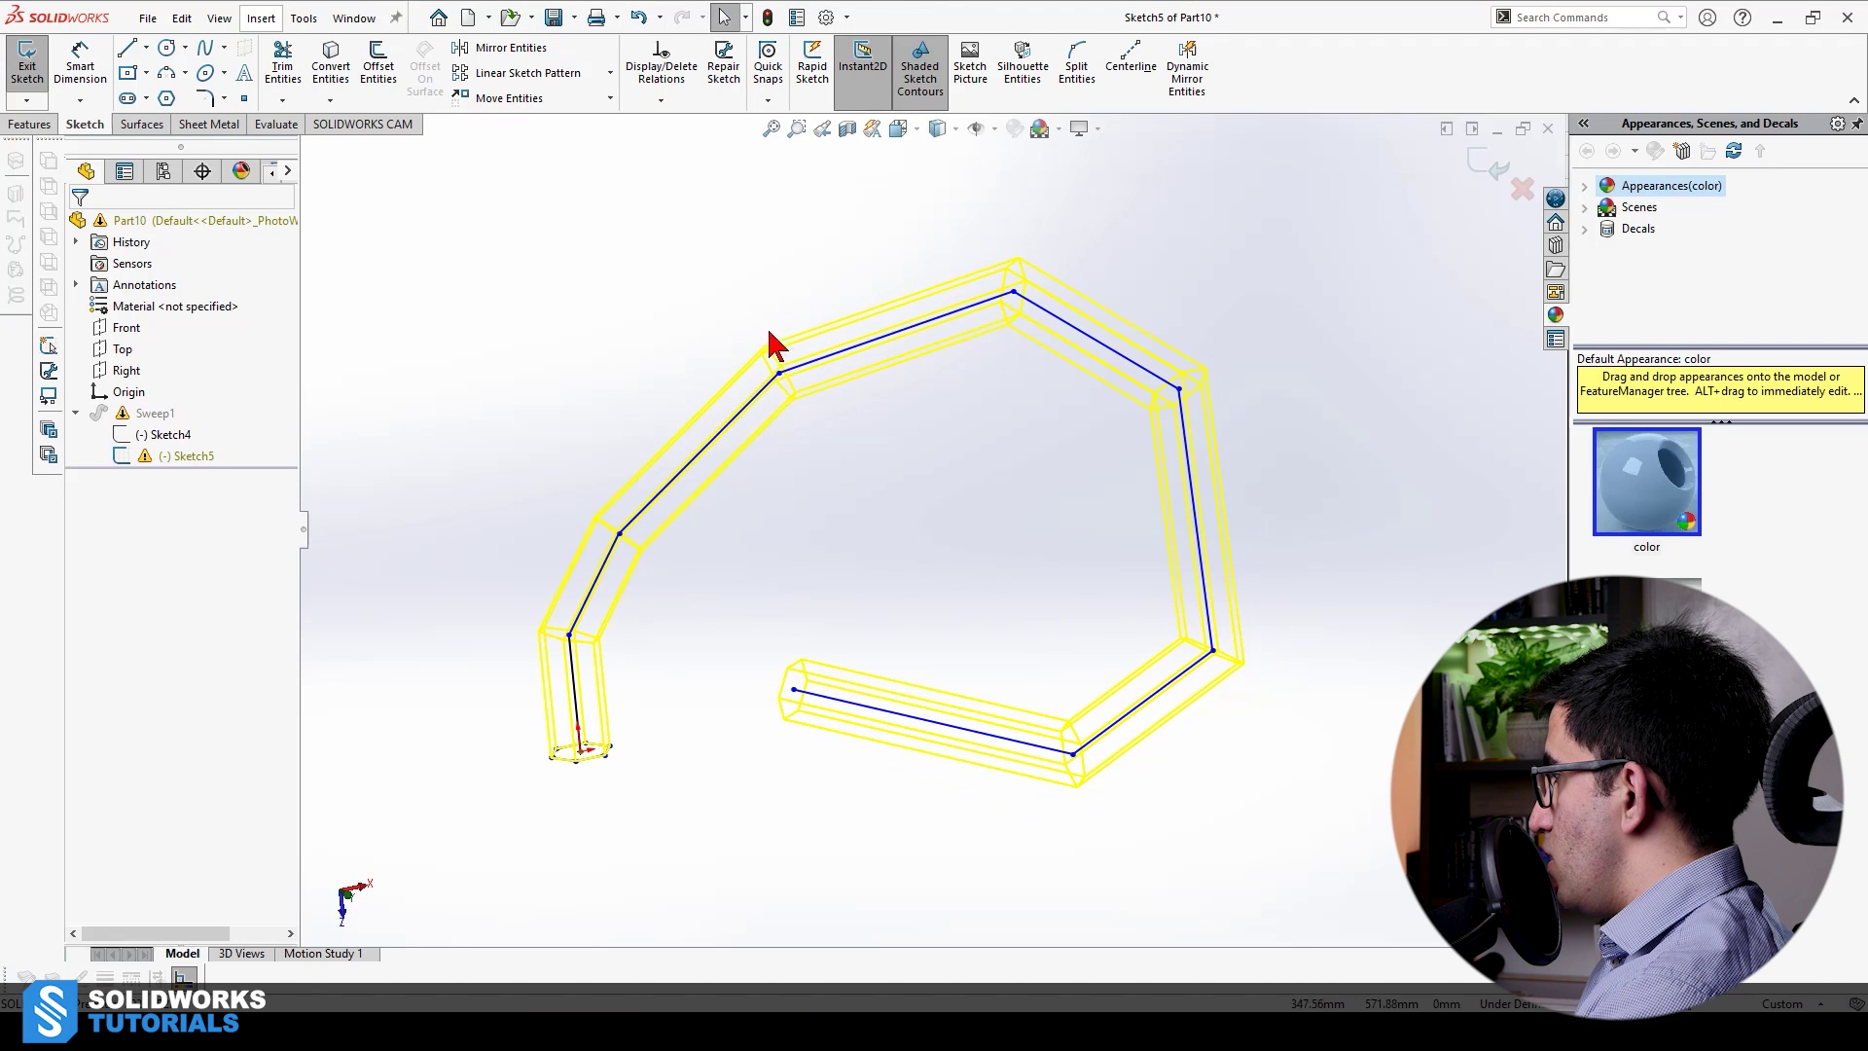
mouse_move(780, 375)
mouse_down()
mouse_move(683, 282)
mouse_move(837, 247)
mouse_up()
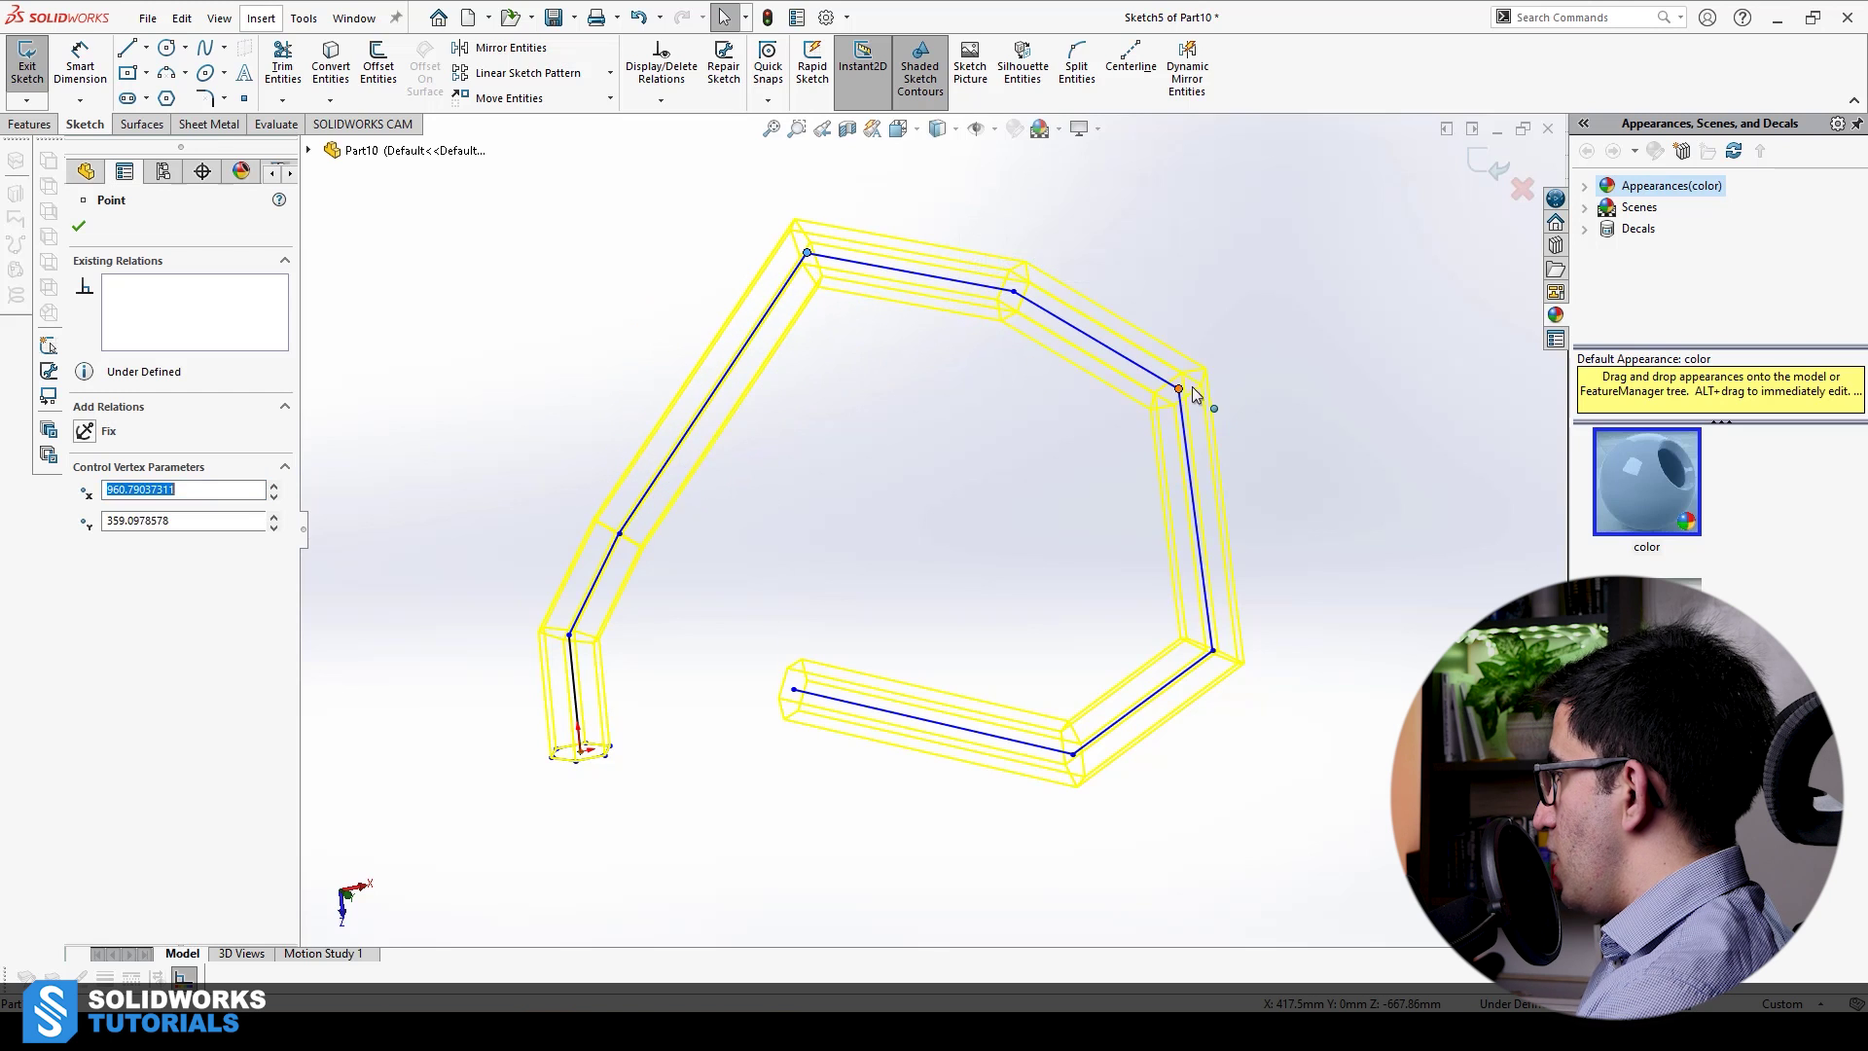
mouse_move(1212, 389)
mouse_down()
mouse_move(1314, 417)
mouse_move(1158, 470)
mouse_move(1222, 468)
mouse_up()
drag(1073, 757, 892, 864)
mouse_move(620, 536)
mouse_down()
mouse_move(569, 366)
mouse_move(453, 409)
mouse_move(866, 522)
mouse_move(772, 418)
mouse_move(446, 390)
mouse_up()
Exit the path sketch to rebuild the sweep and rotate around the reshaped bar
mouse_move(1493, 238)
middle_down()
mouse_move(1418, 396)
mouse_move(1507, 195)
middle_up()
click(1506, 195)
middle_drag(1364, 354, 1347, 521)
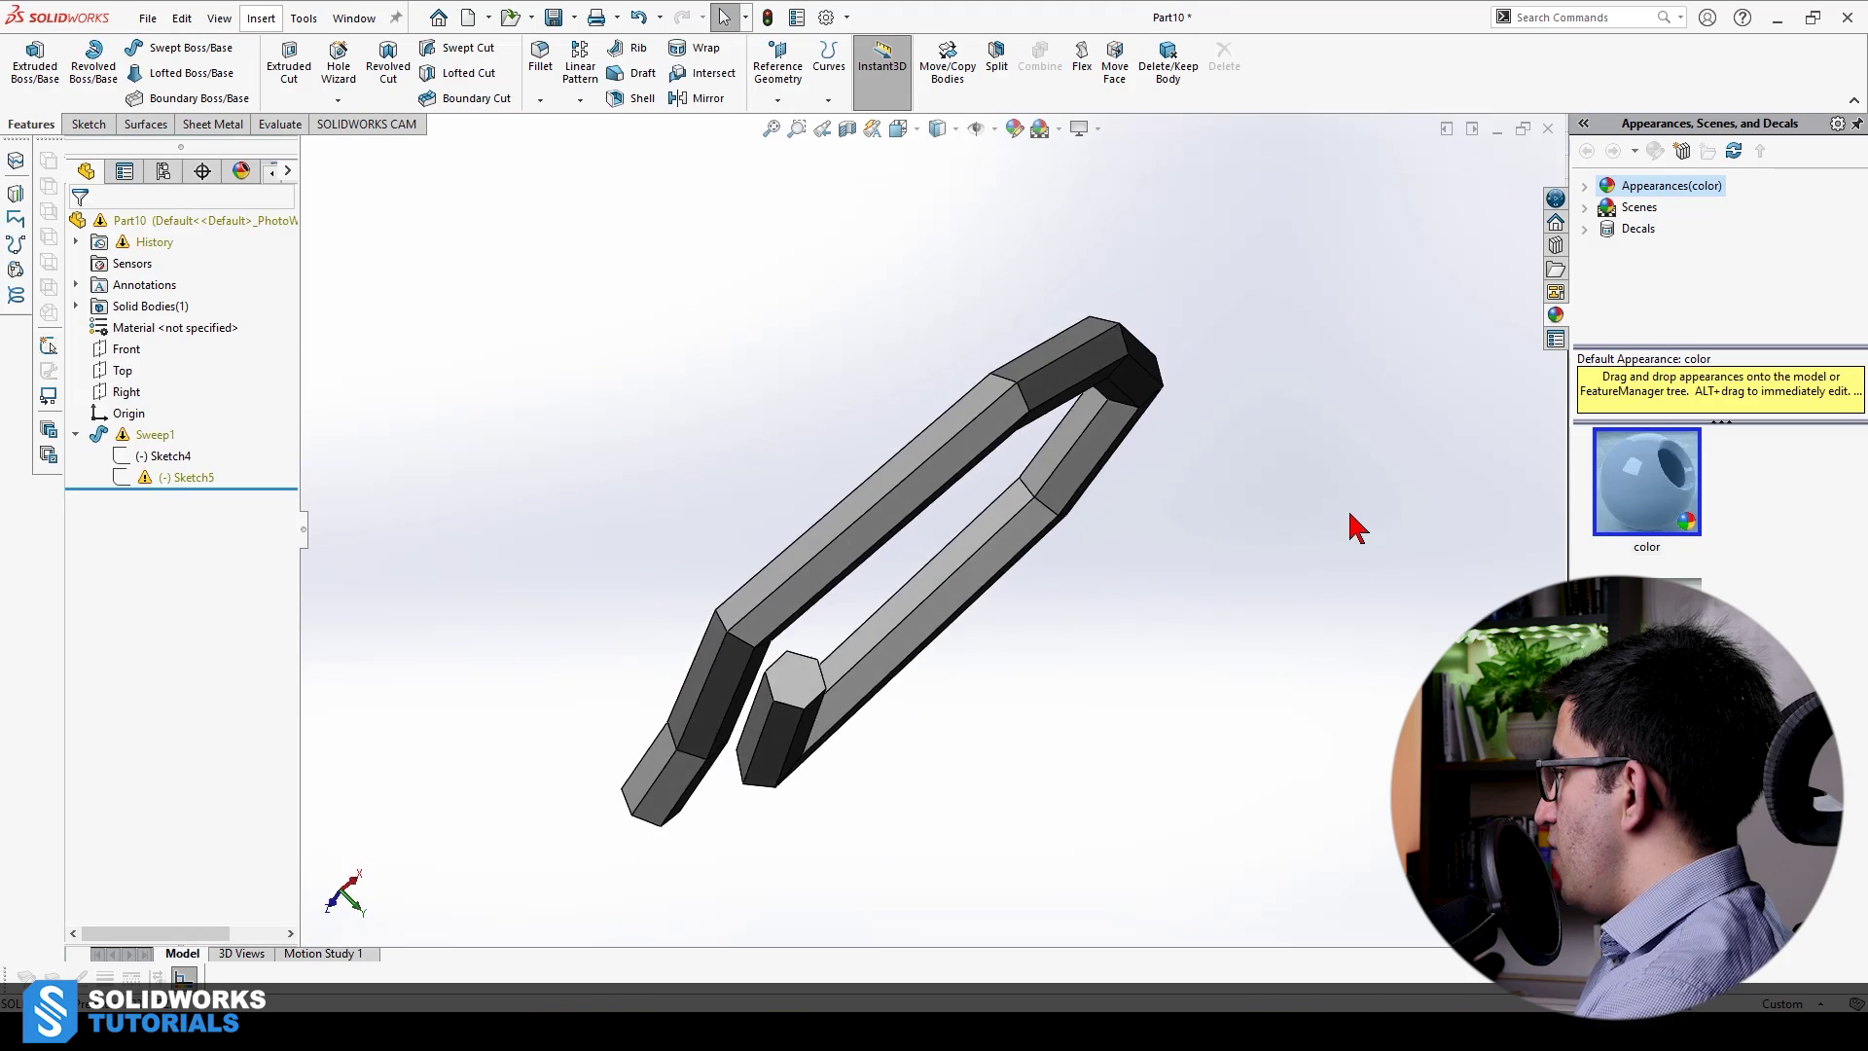
scroll(1349, 521, up, 3)
key(Left)
key(Left)
key(Left)
key(Left)
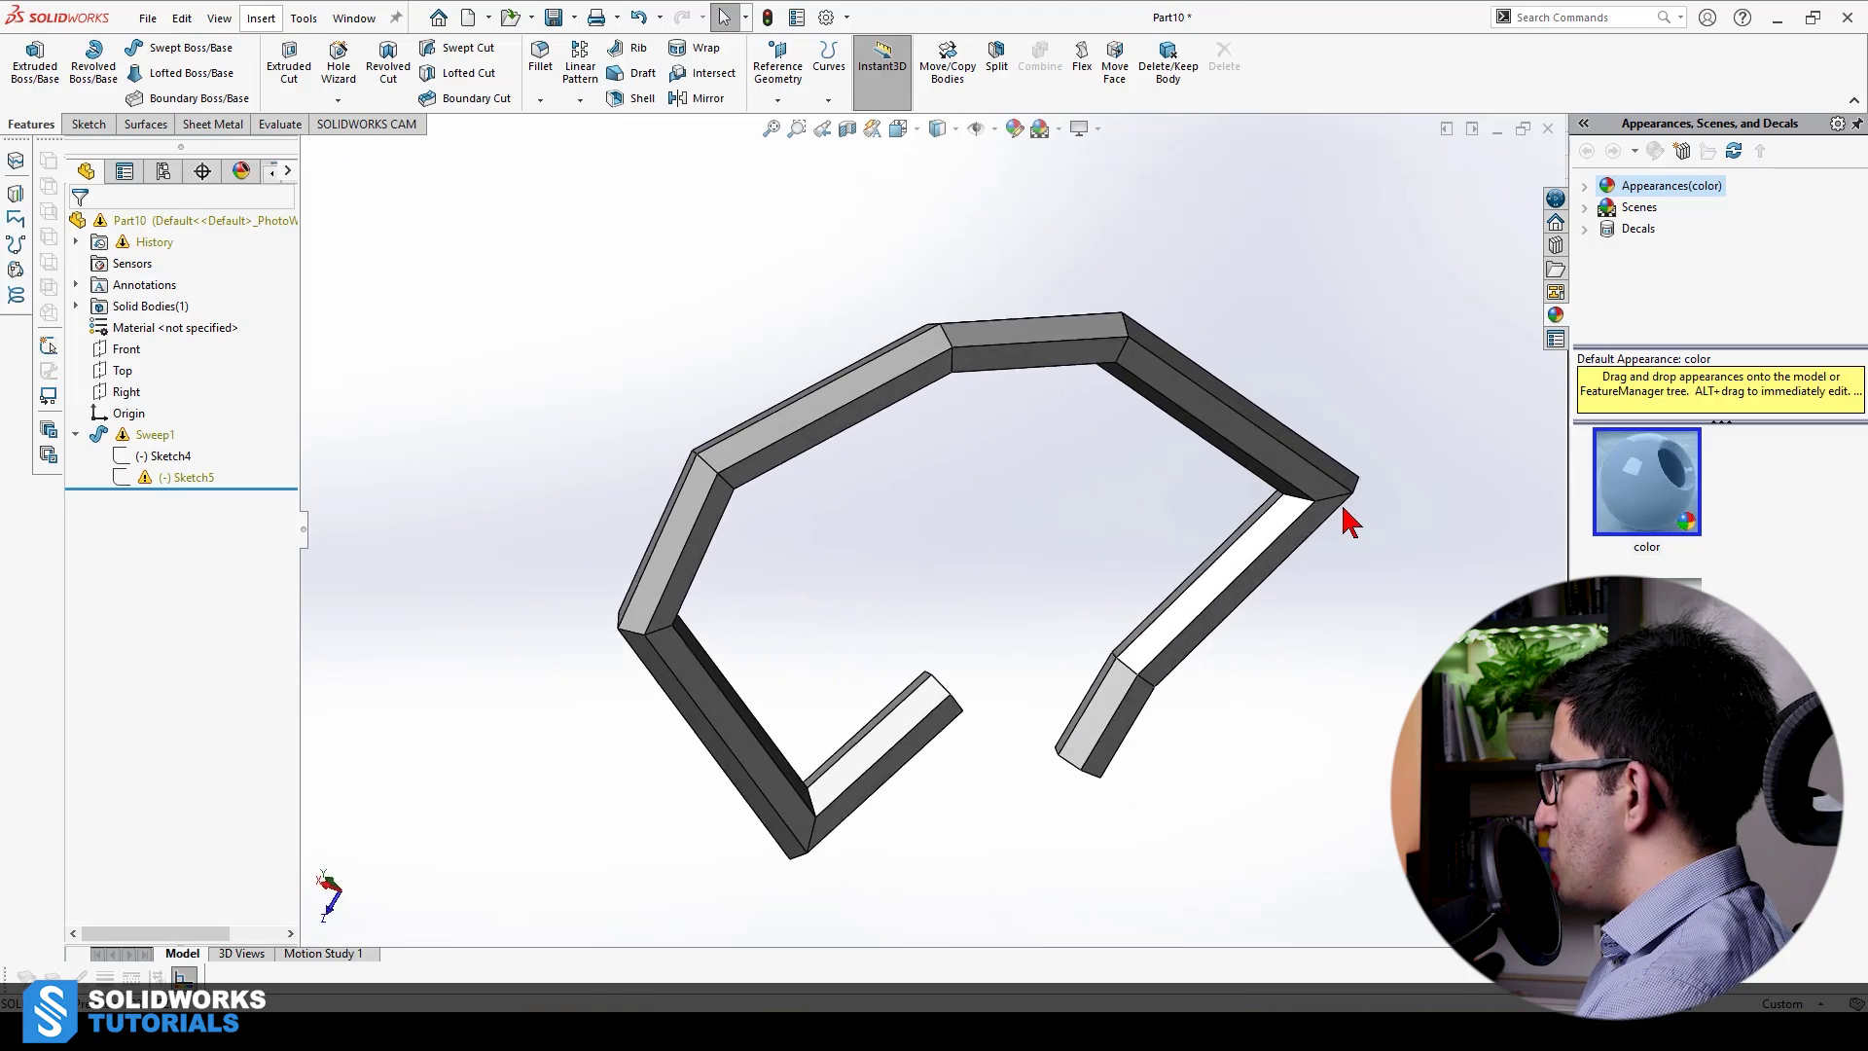
key(Left)
key(Left)
key(Left)
key(Left)
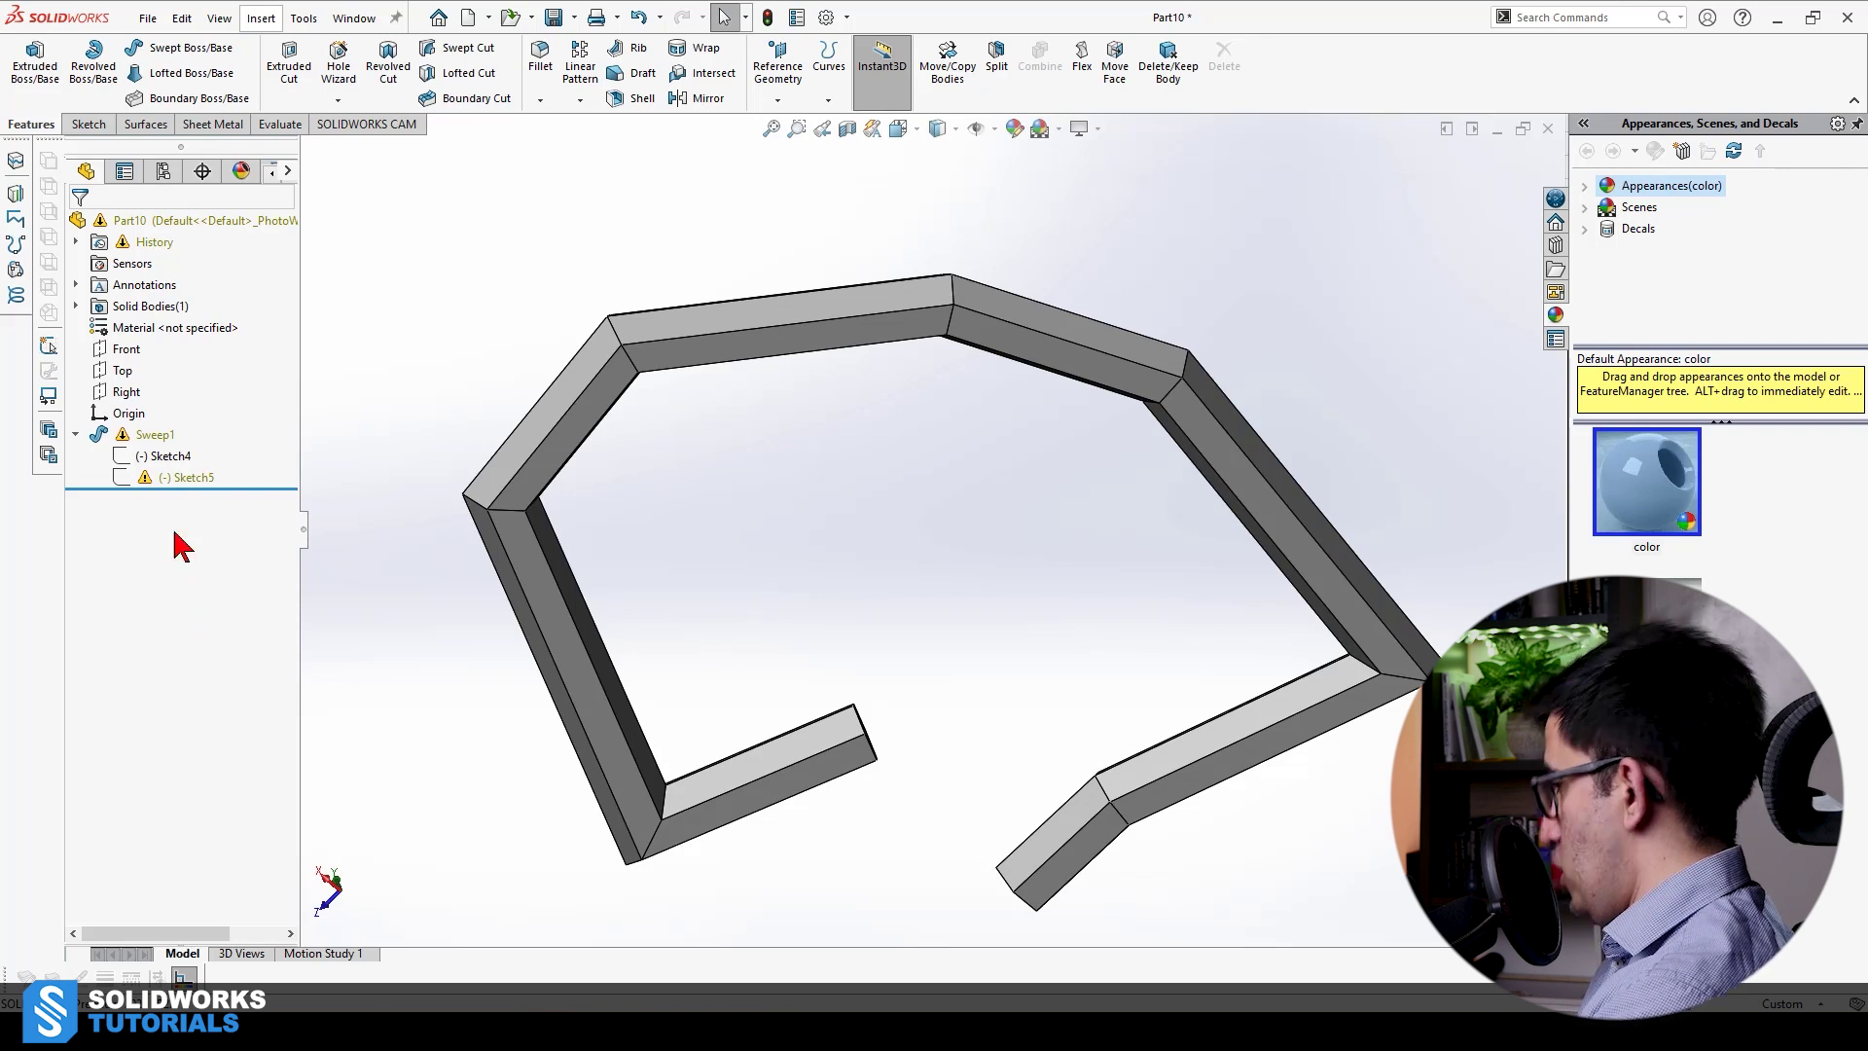
click(161, 478)
click(173, 418)
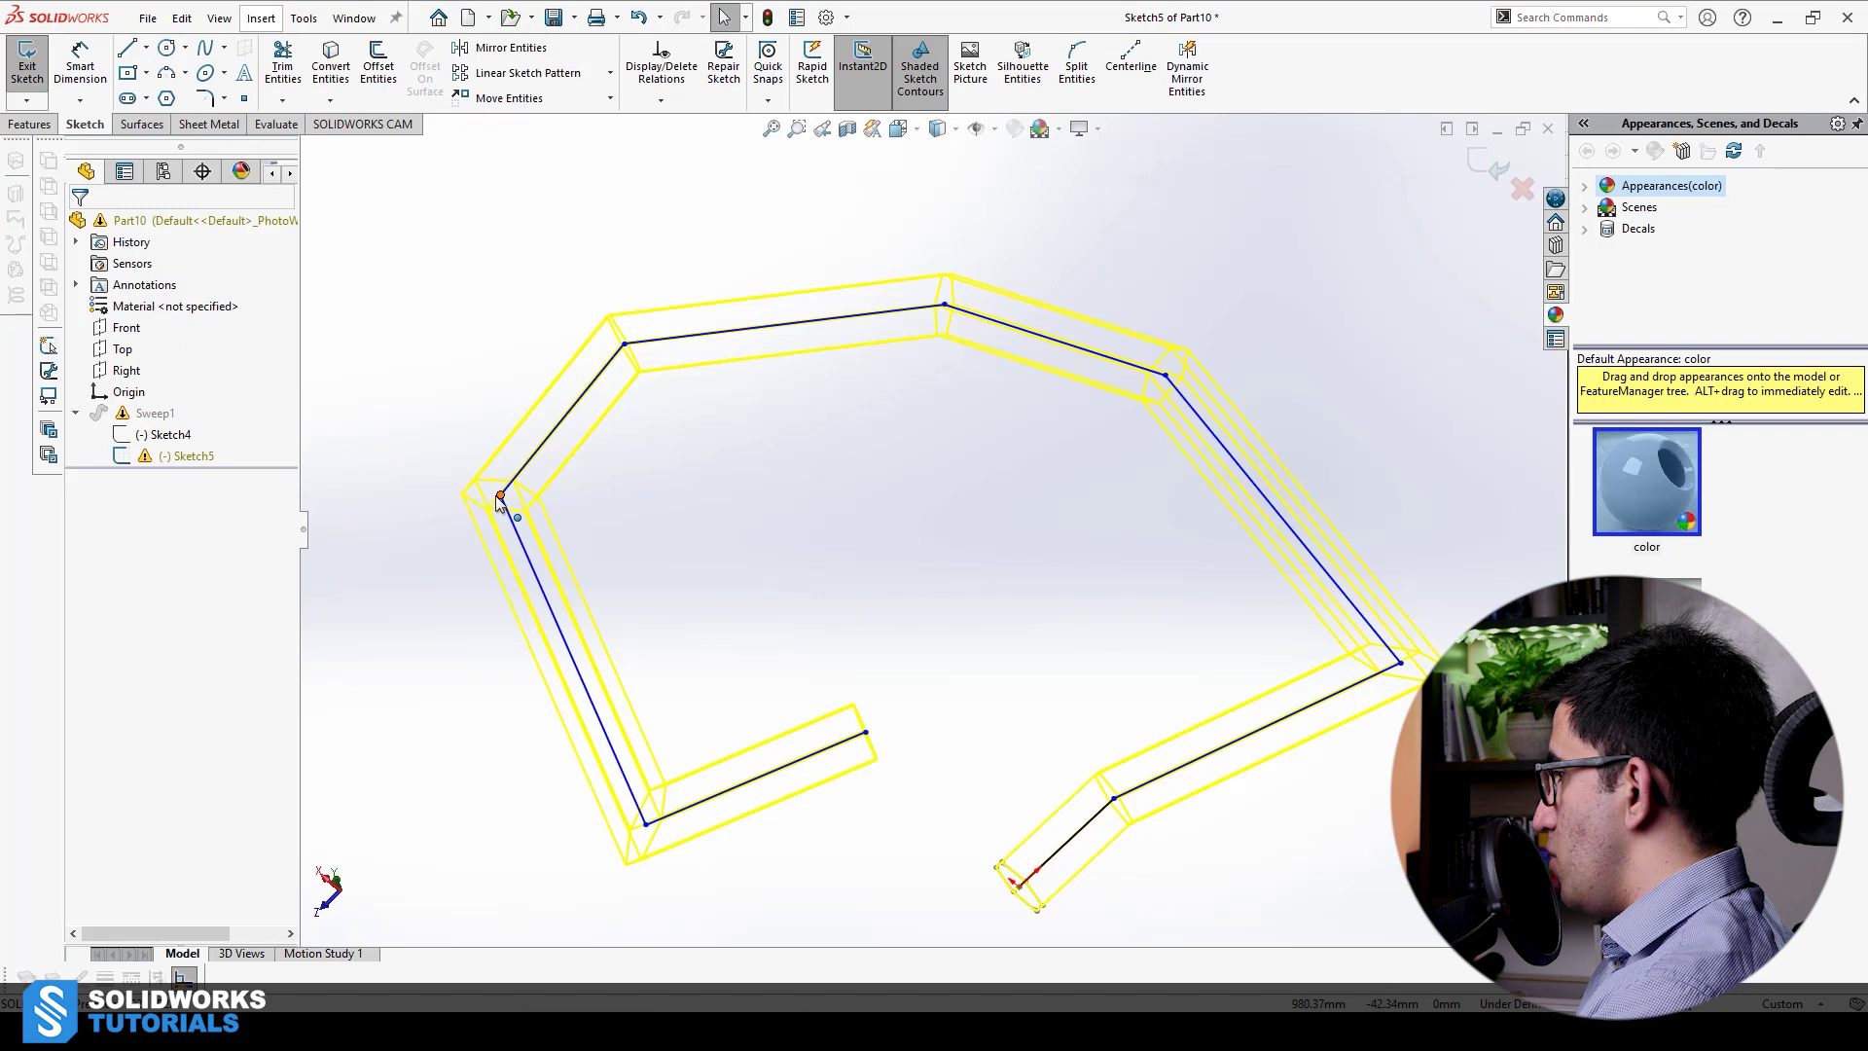
mouse_move(530, 499)
mouse_down()
mouse_move(1013, 541)
mouse_move(1507, 541)
mouse_up()
mouse_move(1134, 847)
middle_down()
mouse_move(1210, 885)
mouse_move(1217, 867)
middle_up()
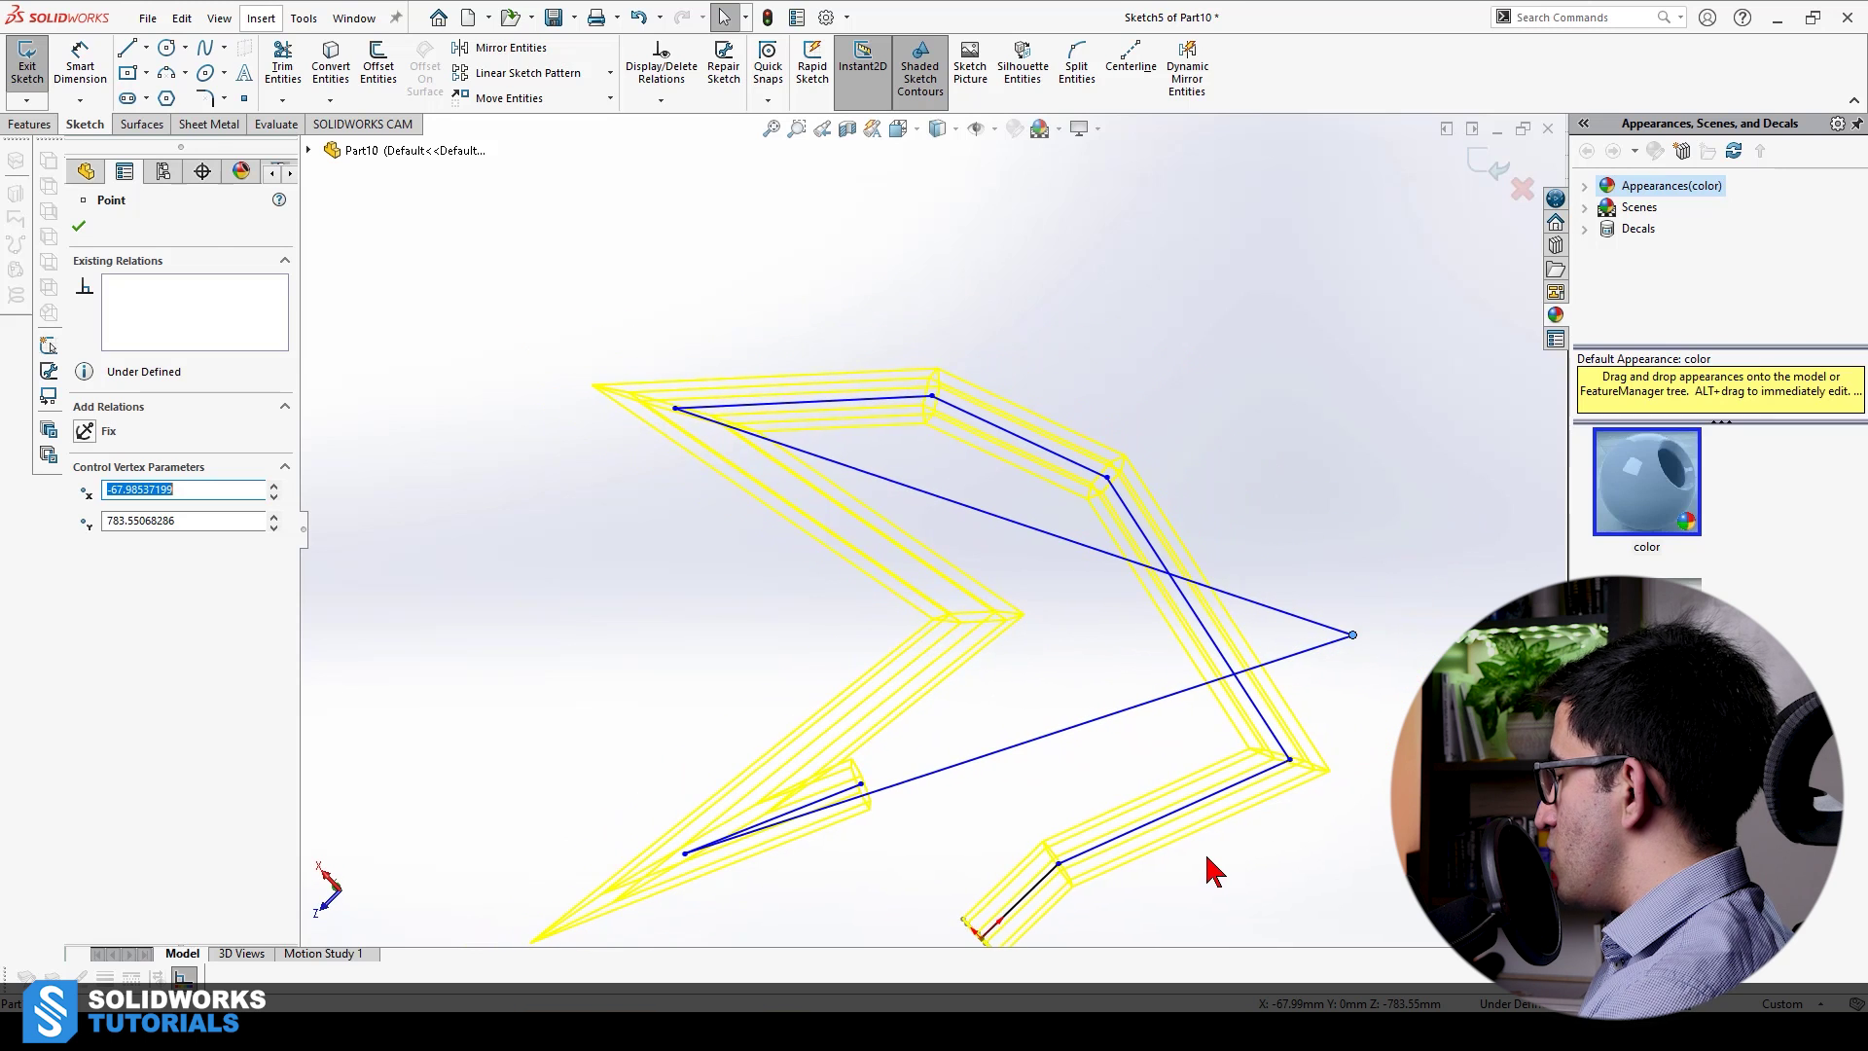
click(1479, 161)
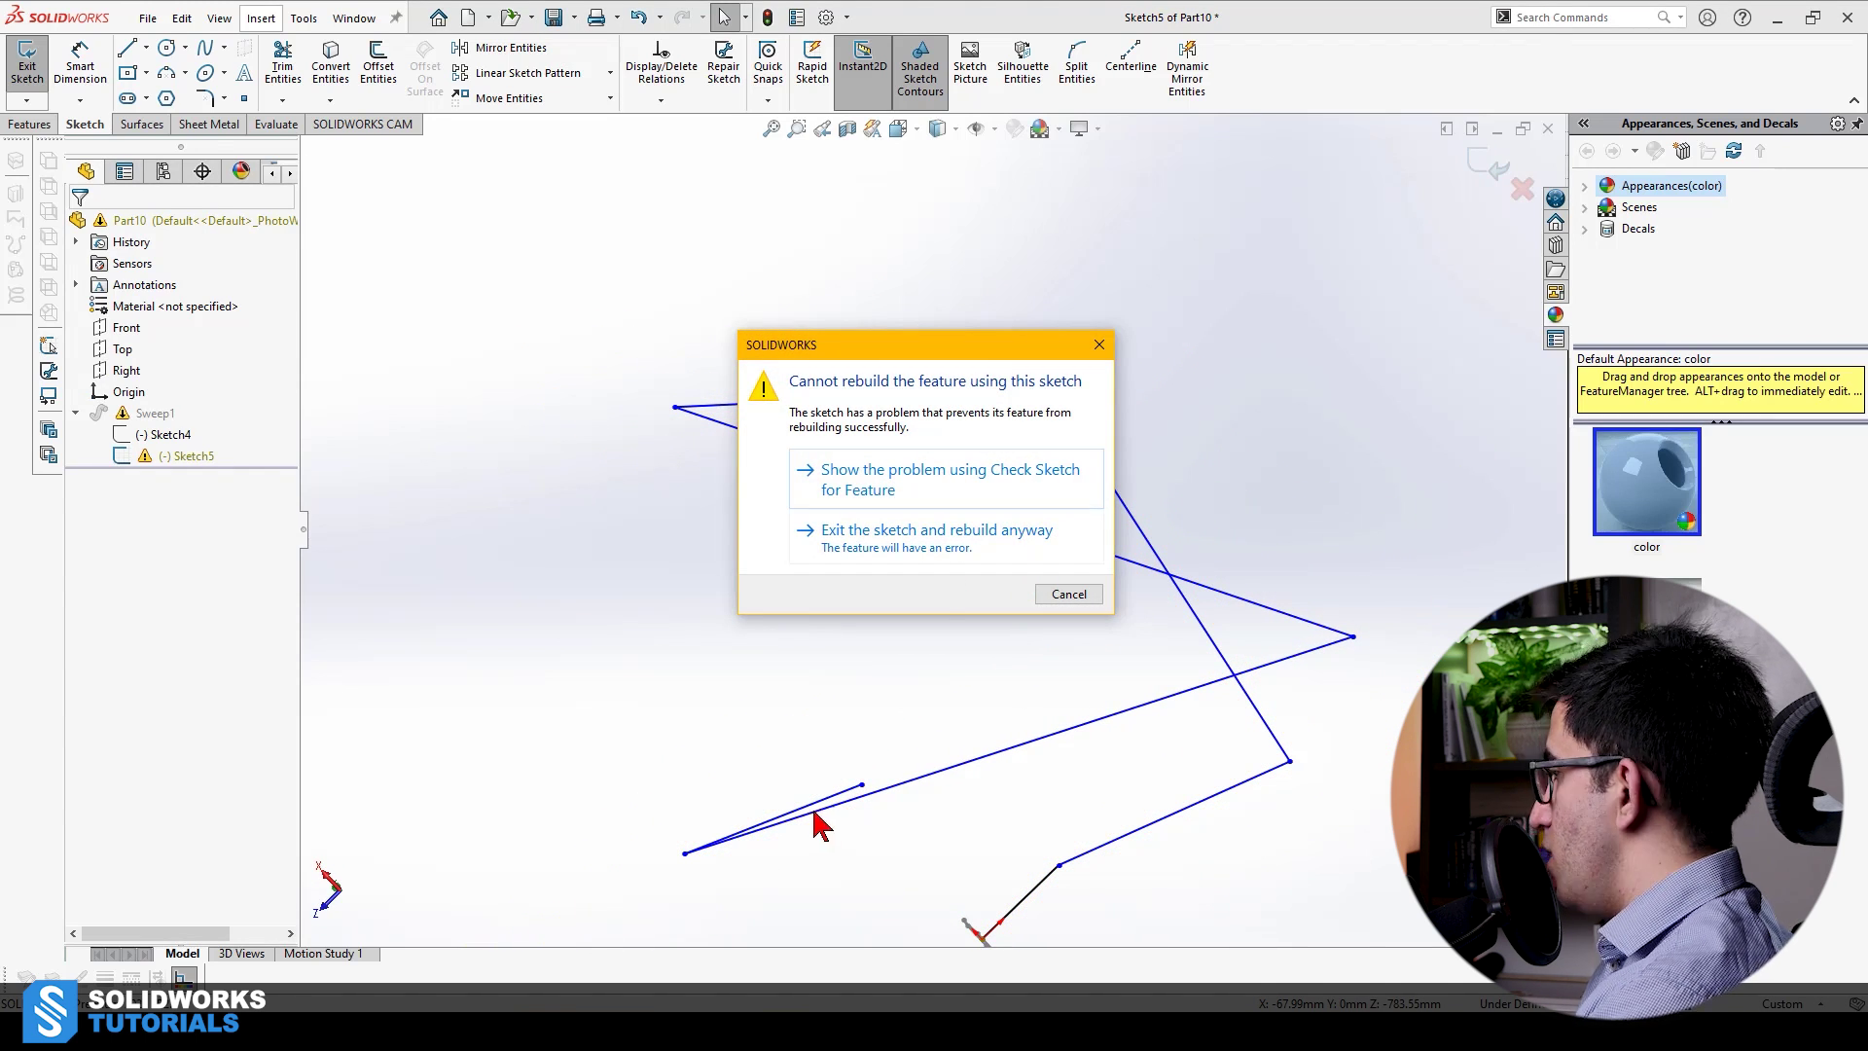
click(1069, 594)
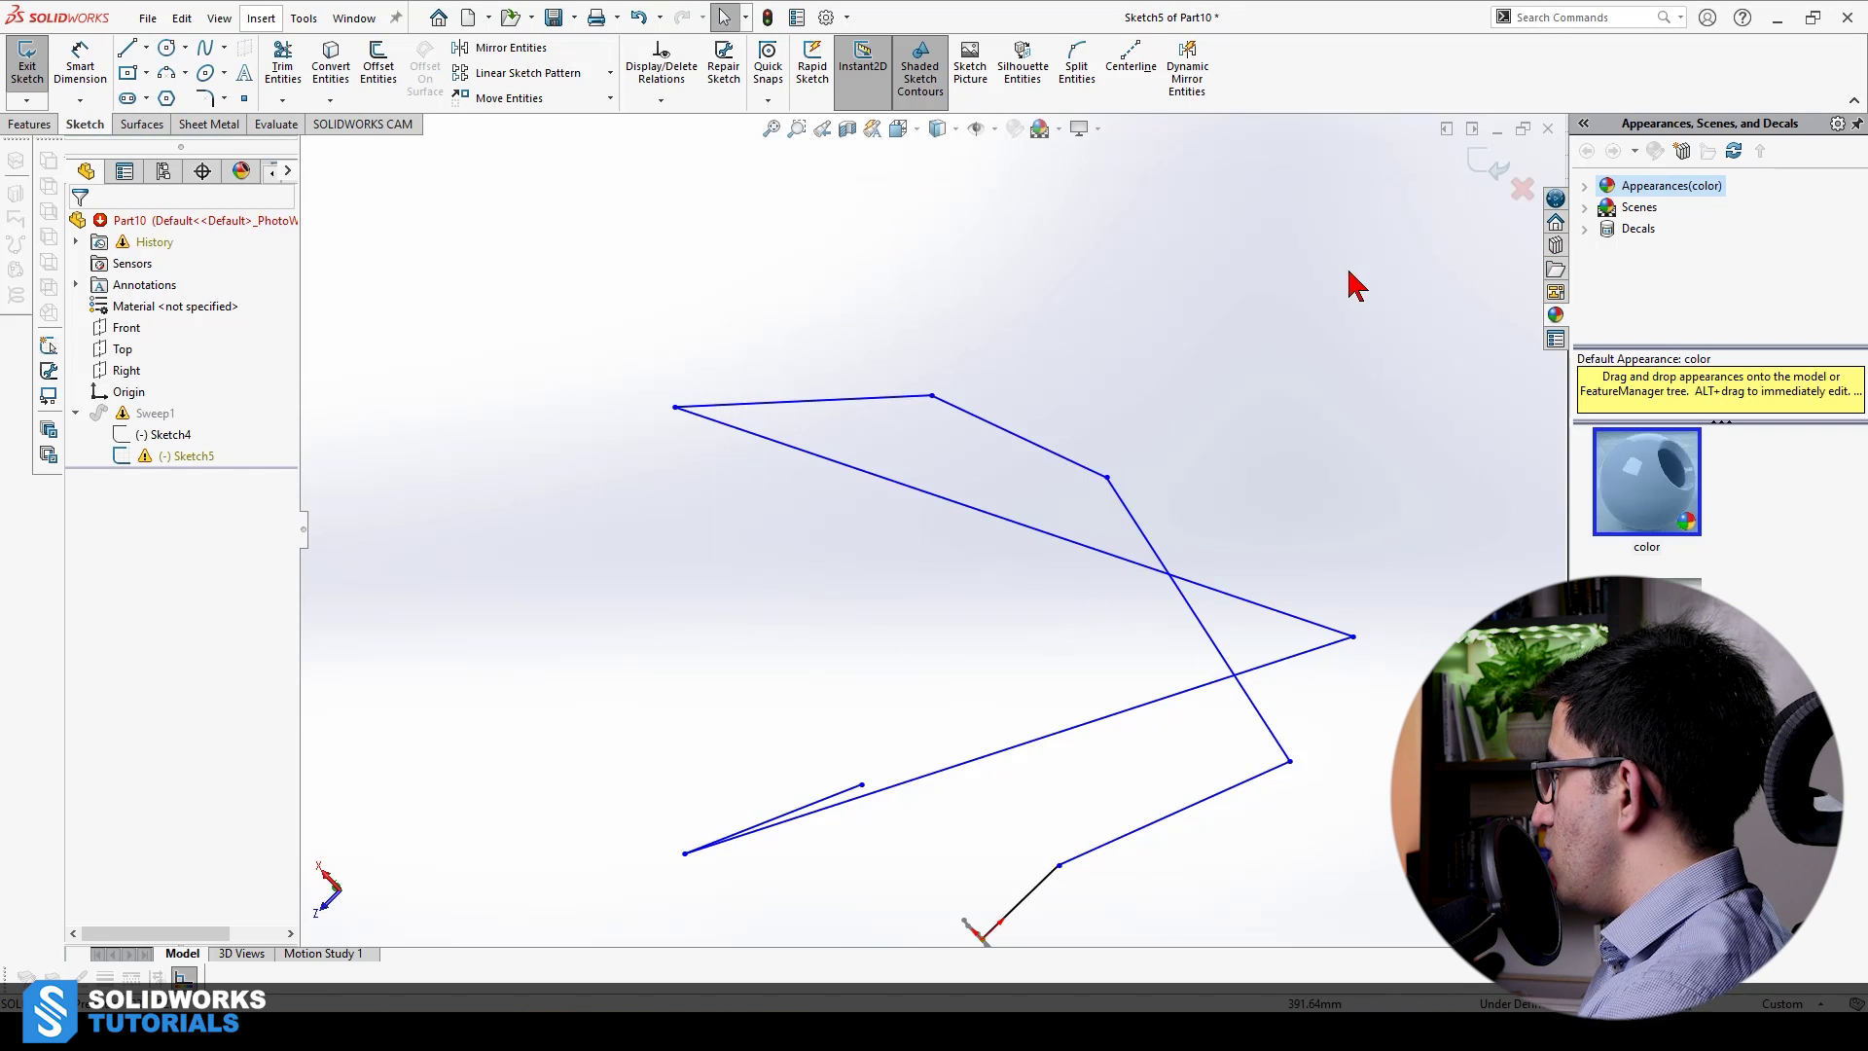
Leave the current sketch to restore the sweep, then open path Sketch5 for editing
click(1520, 193)
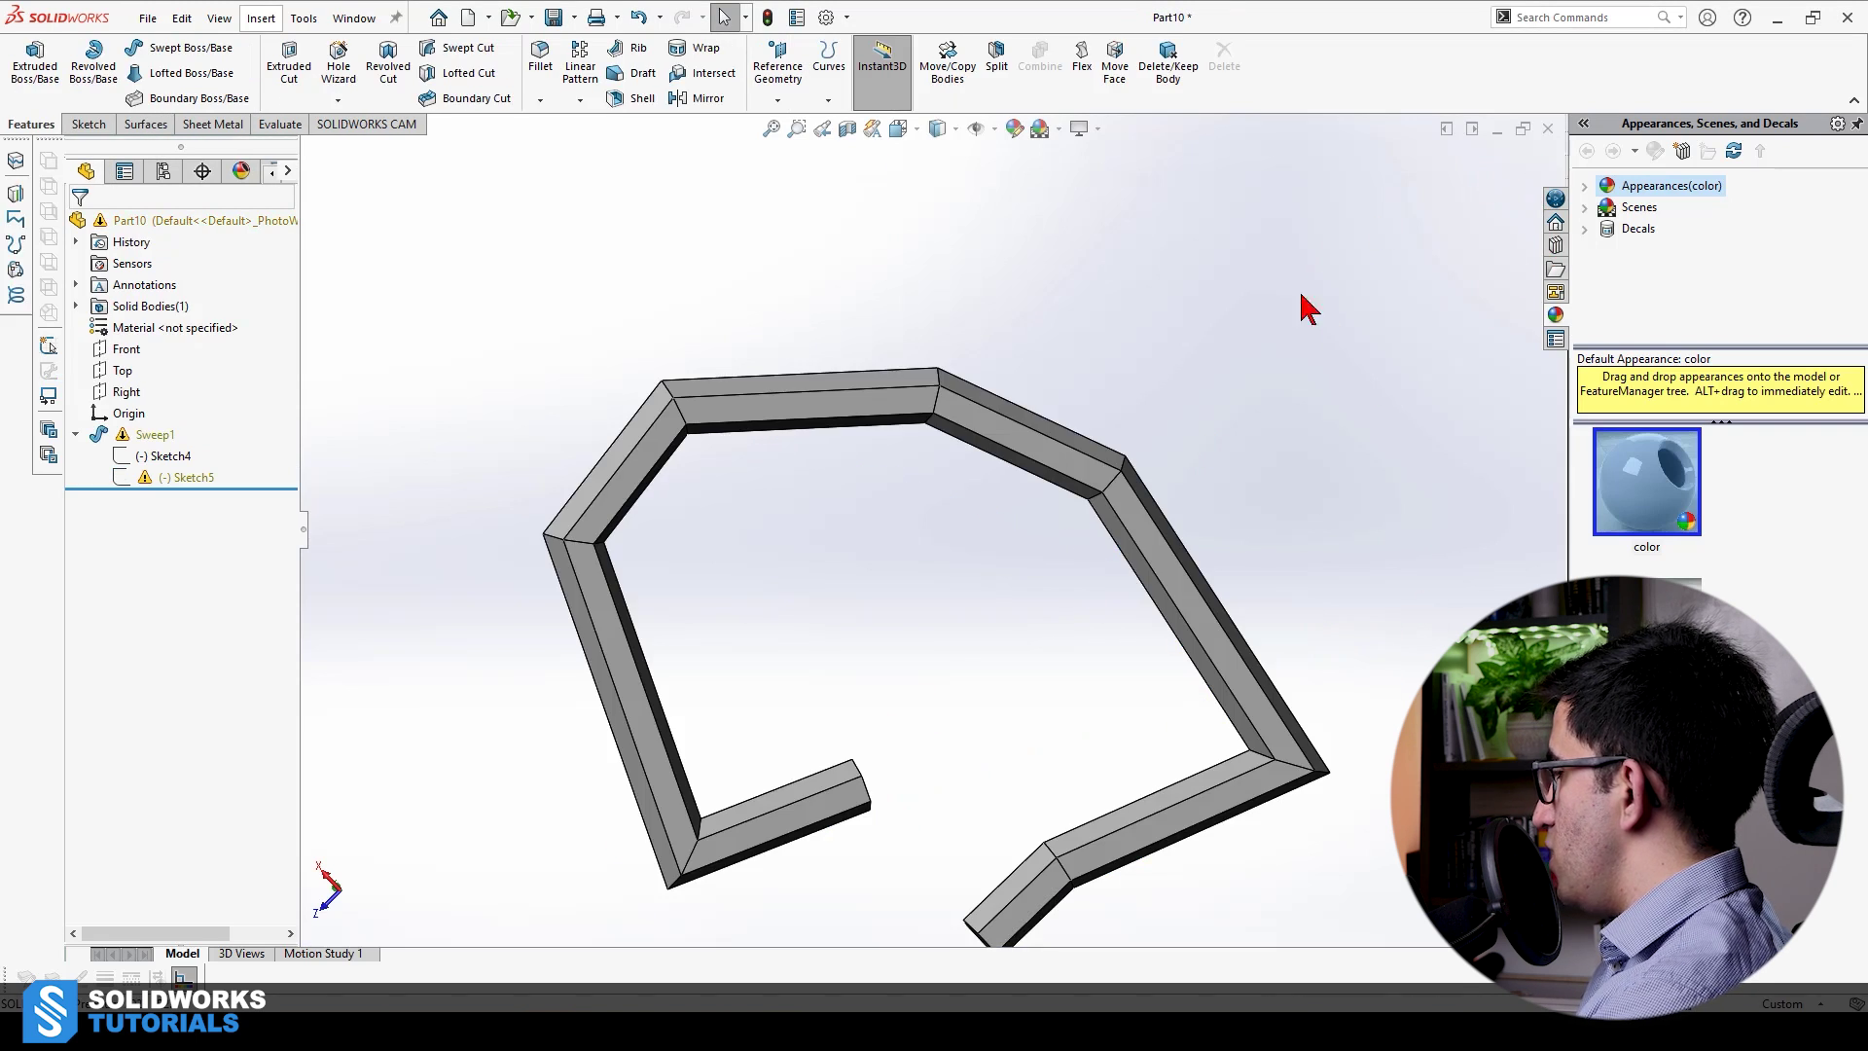
click(196, 478)
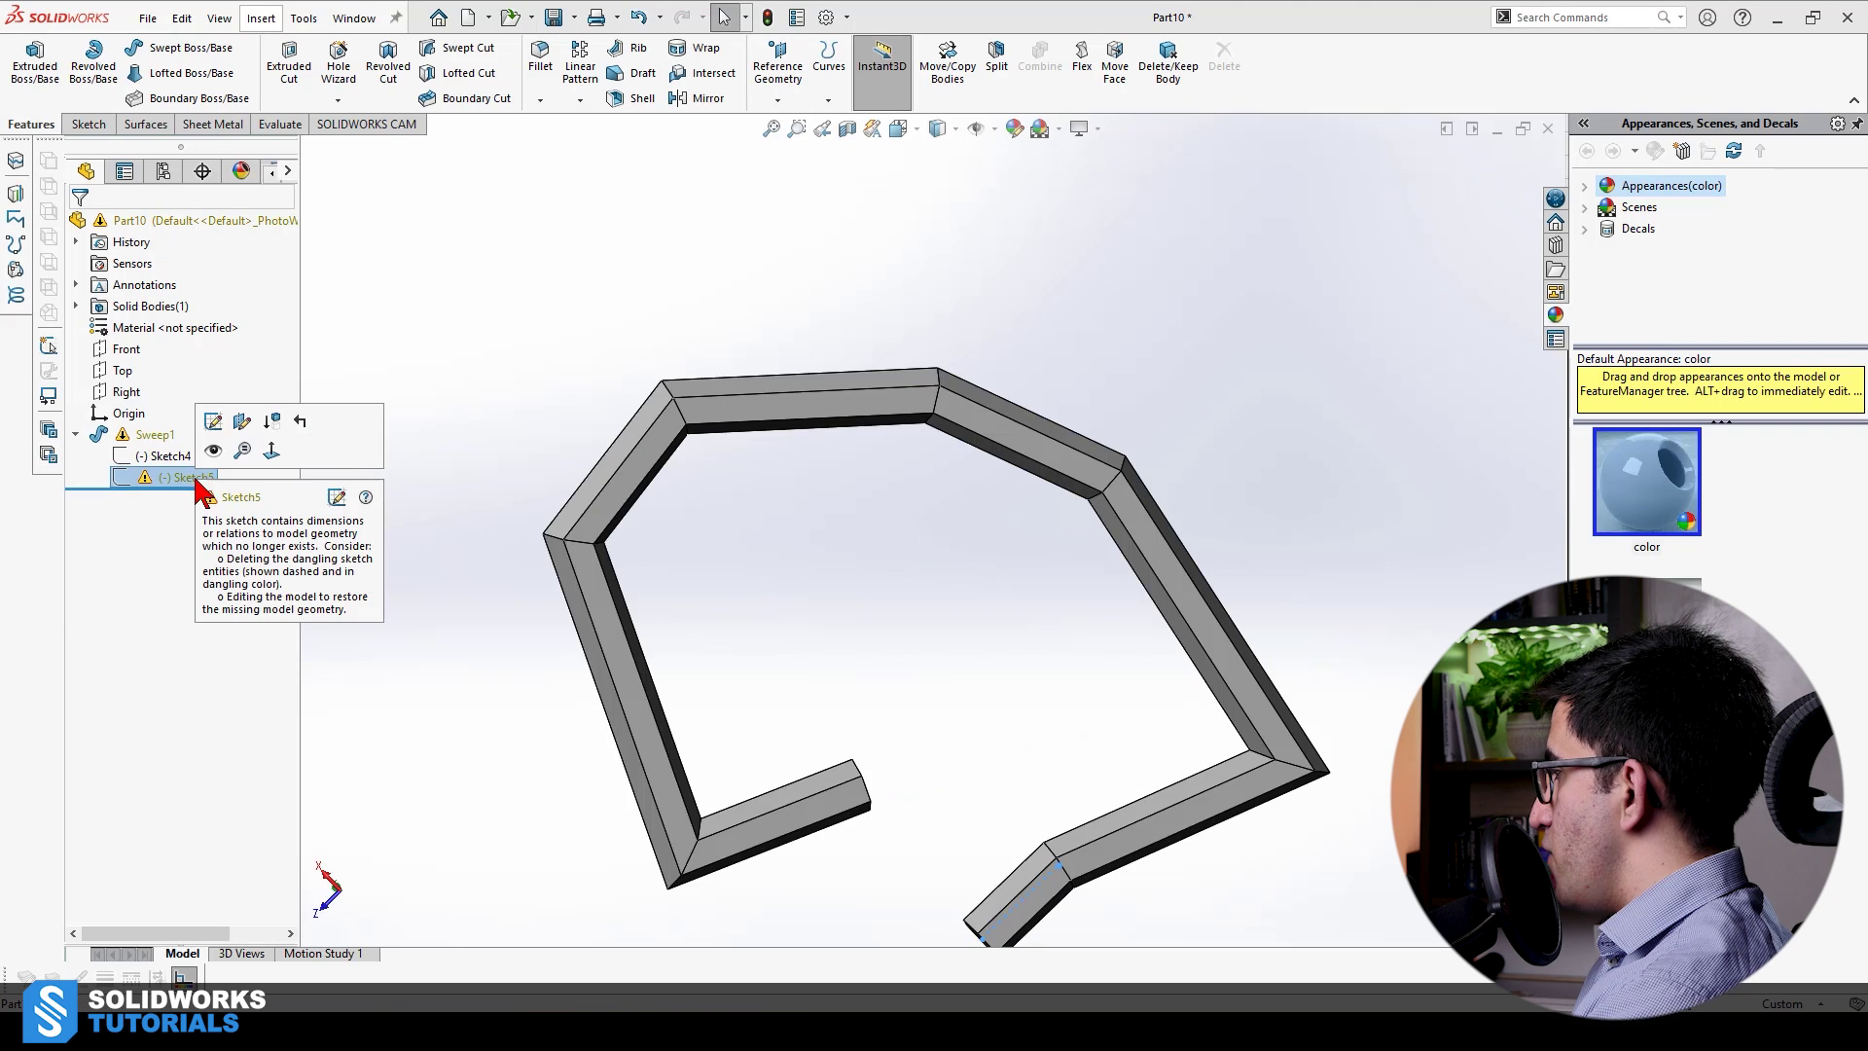
click(213, 421)
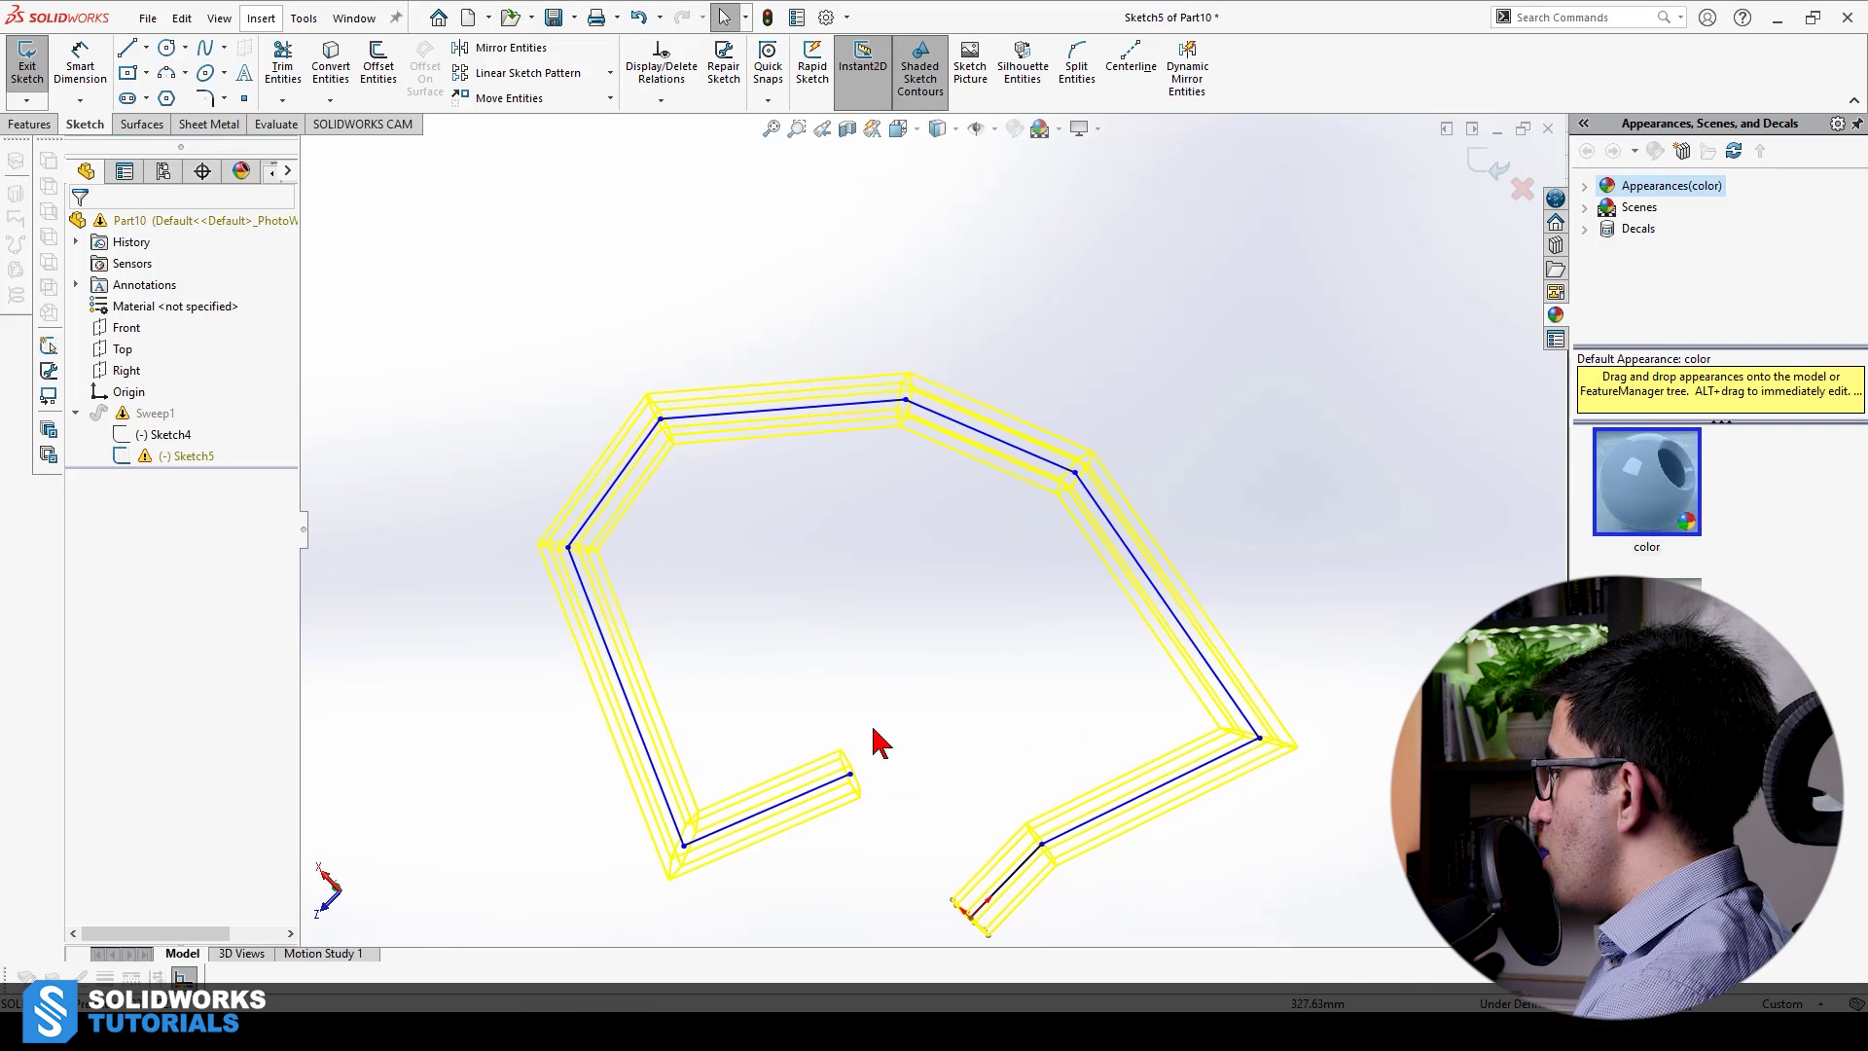
Move the bottom-left endpoint up and the top vertex down-left, then rebuild Sweep1
mouse_move(685, 848)
mouse_down()
mouse_move(709, 675)
mouse_move(837, 531)
mouse_move(994, 419)
mouse_up()
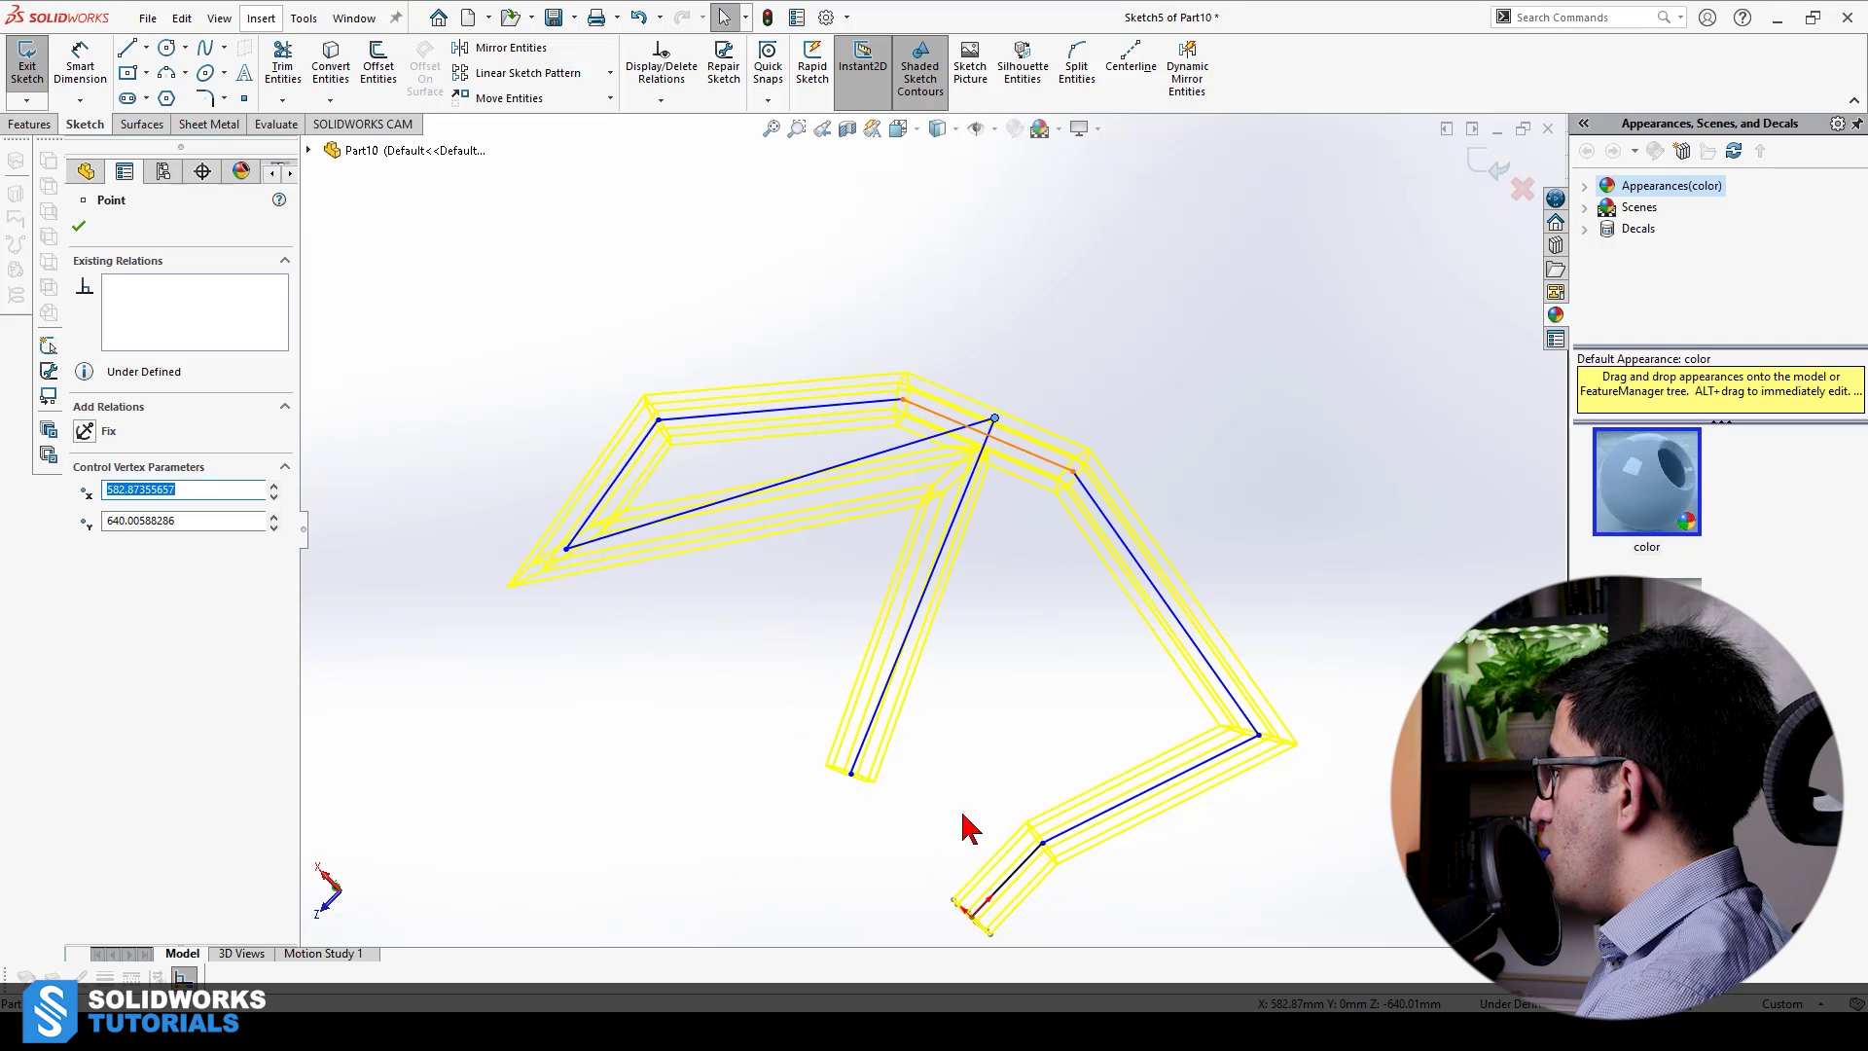
click(1078, 732)
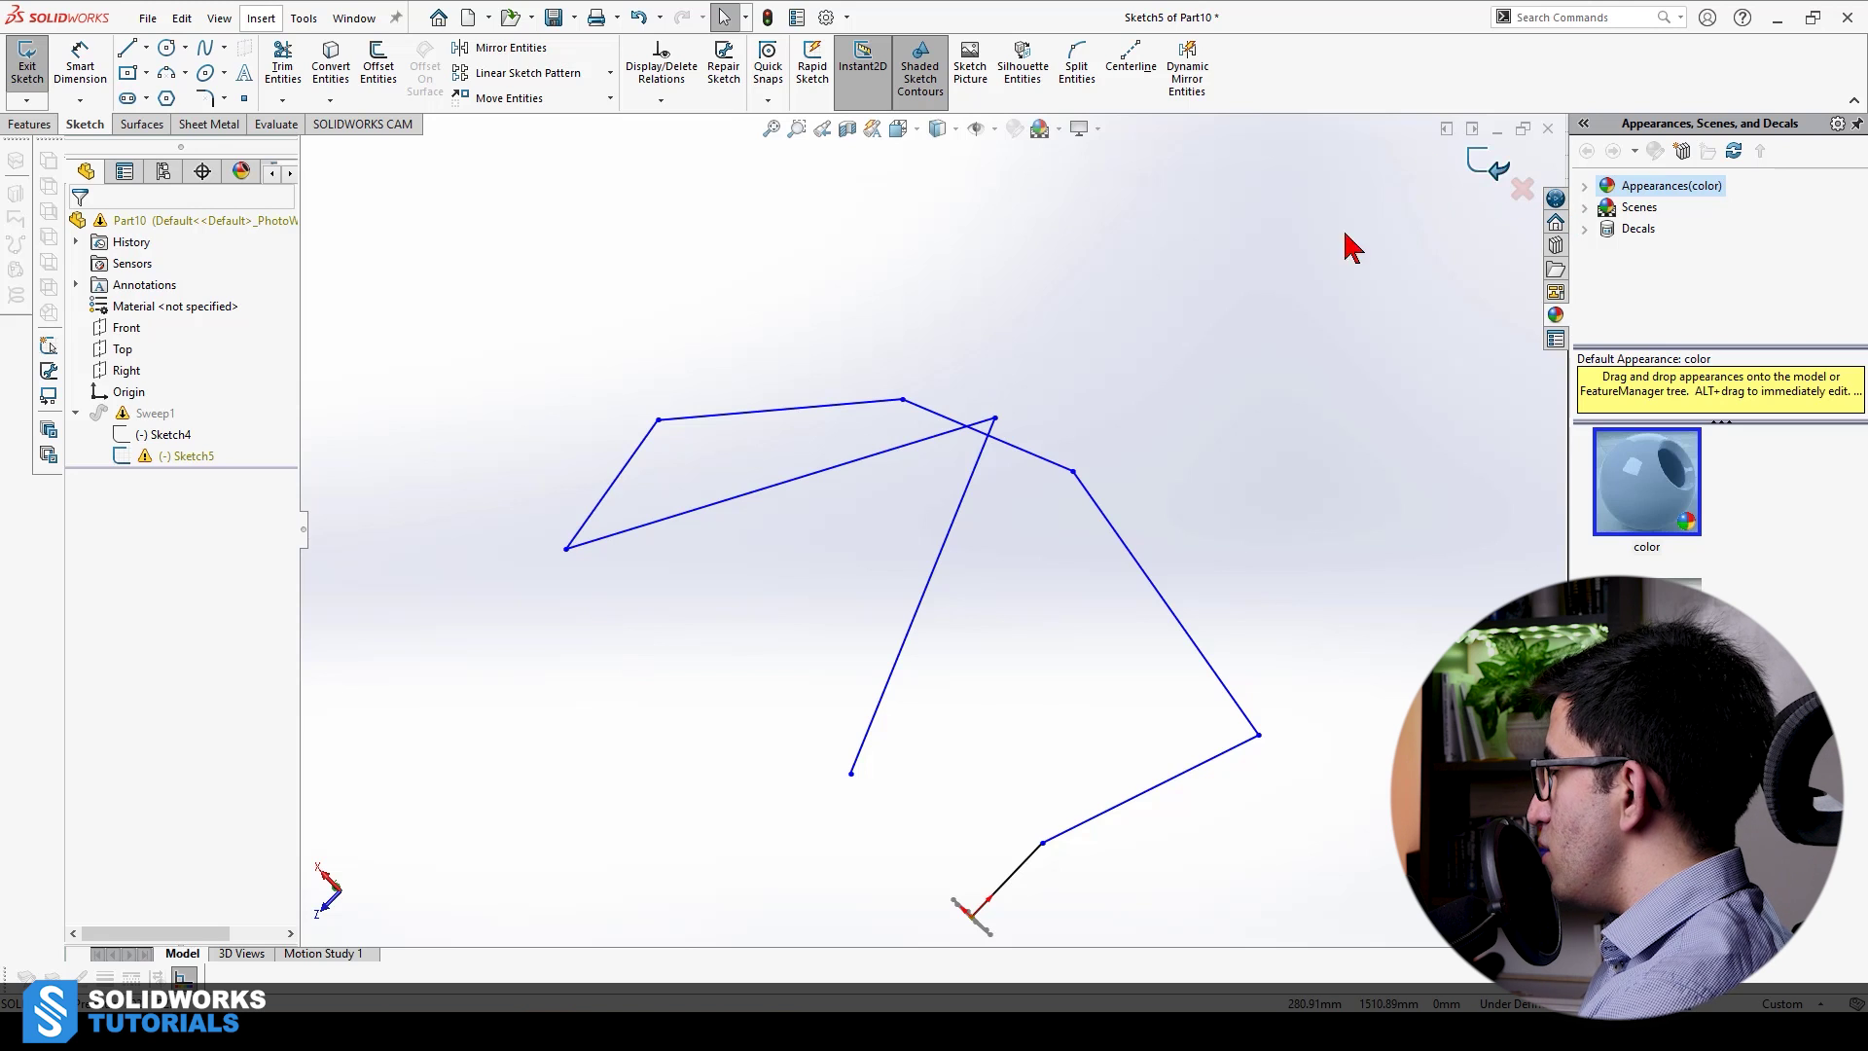
drag(994, 420, 800, 583)
click(588, 749)
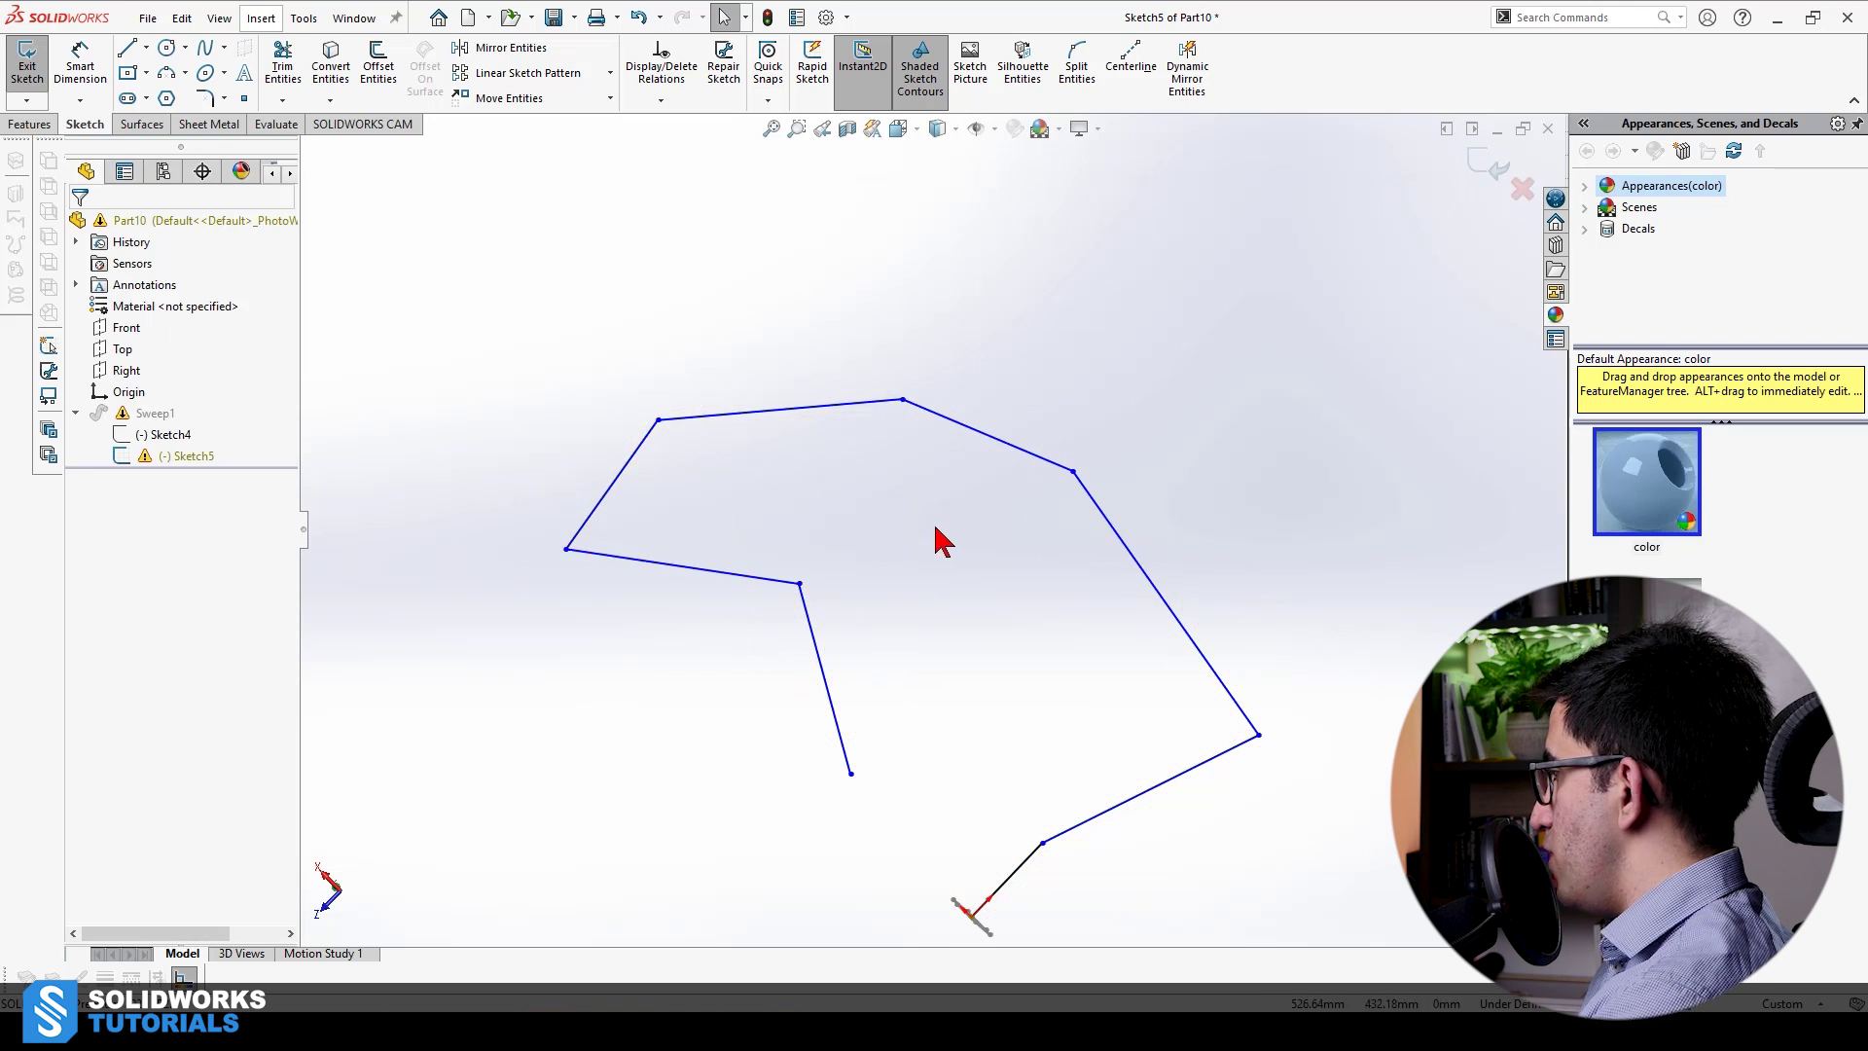
click(1477, 183)
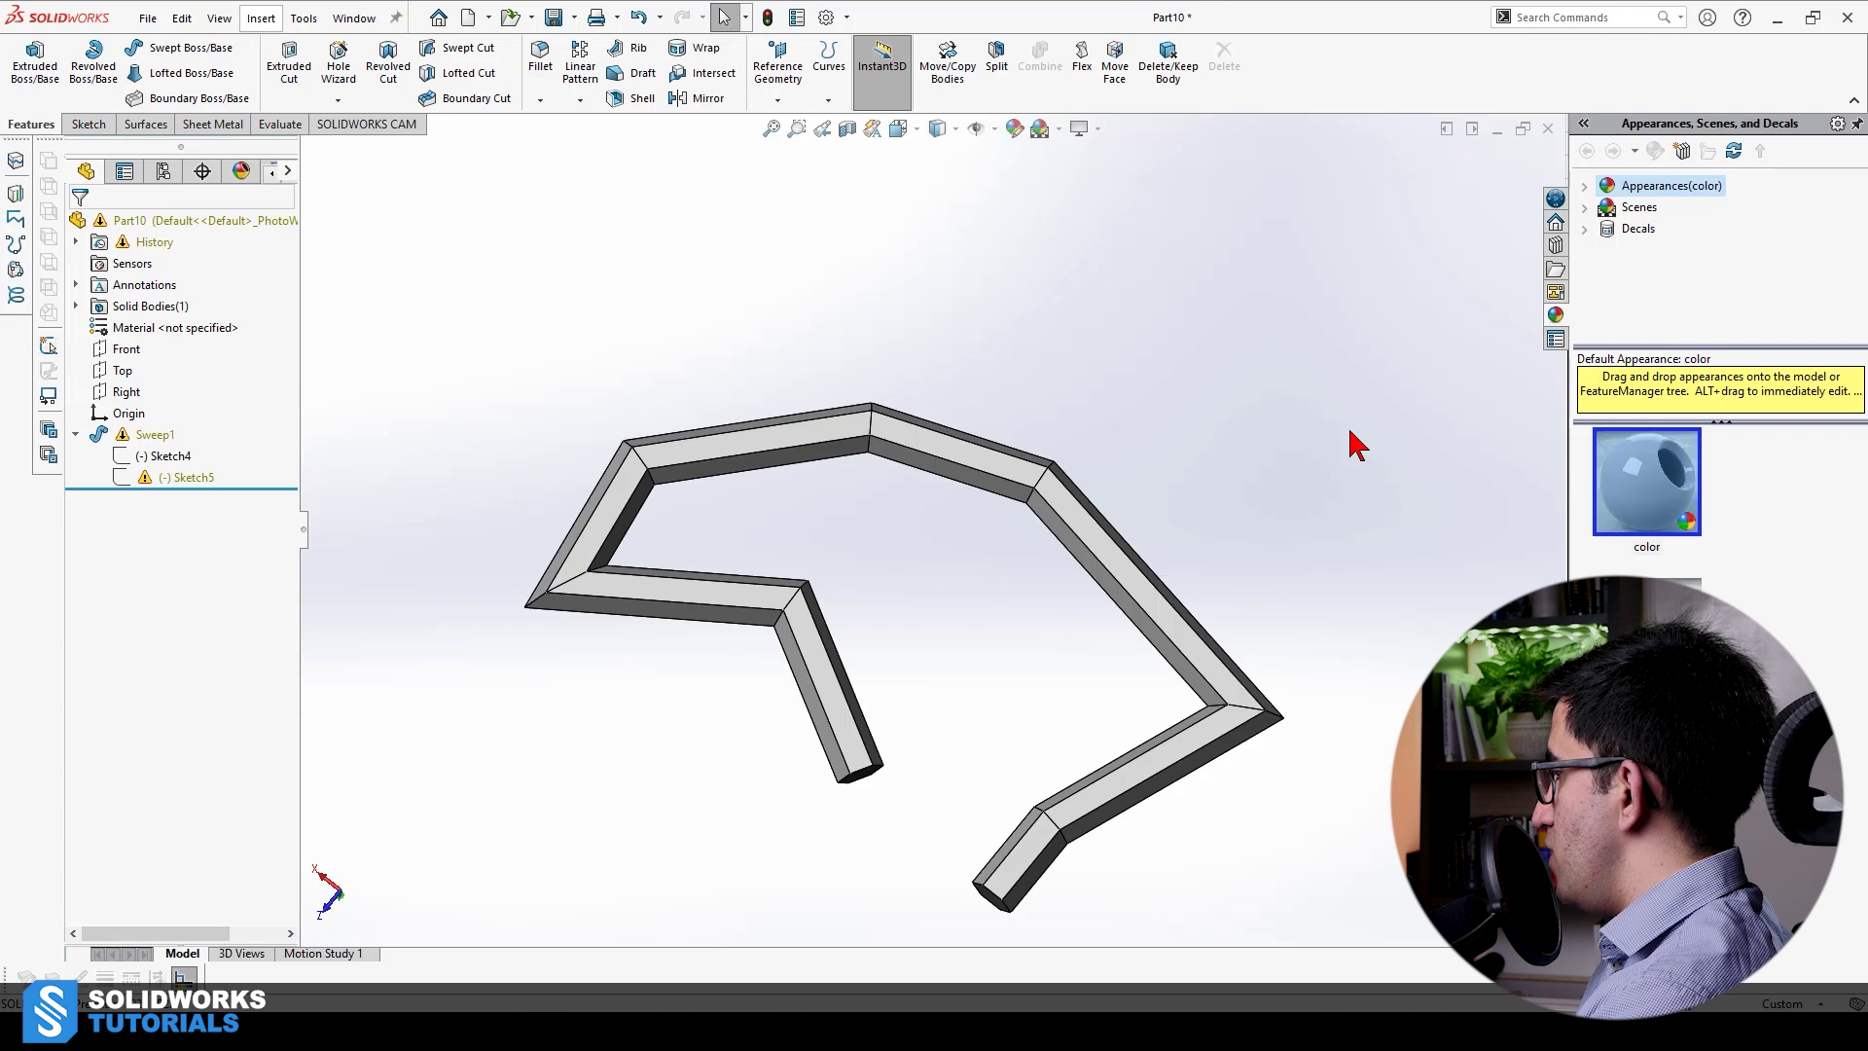
click(164, 455)
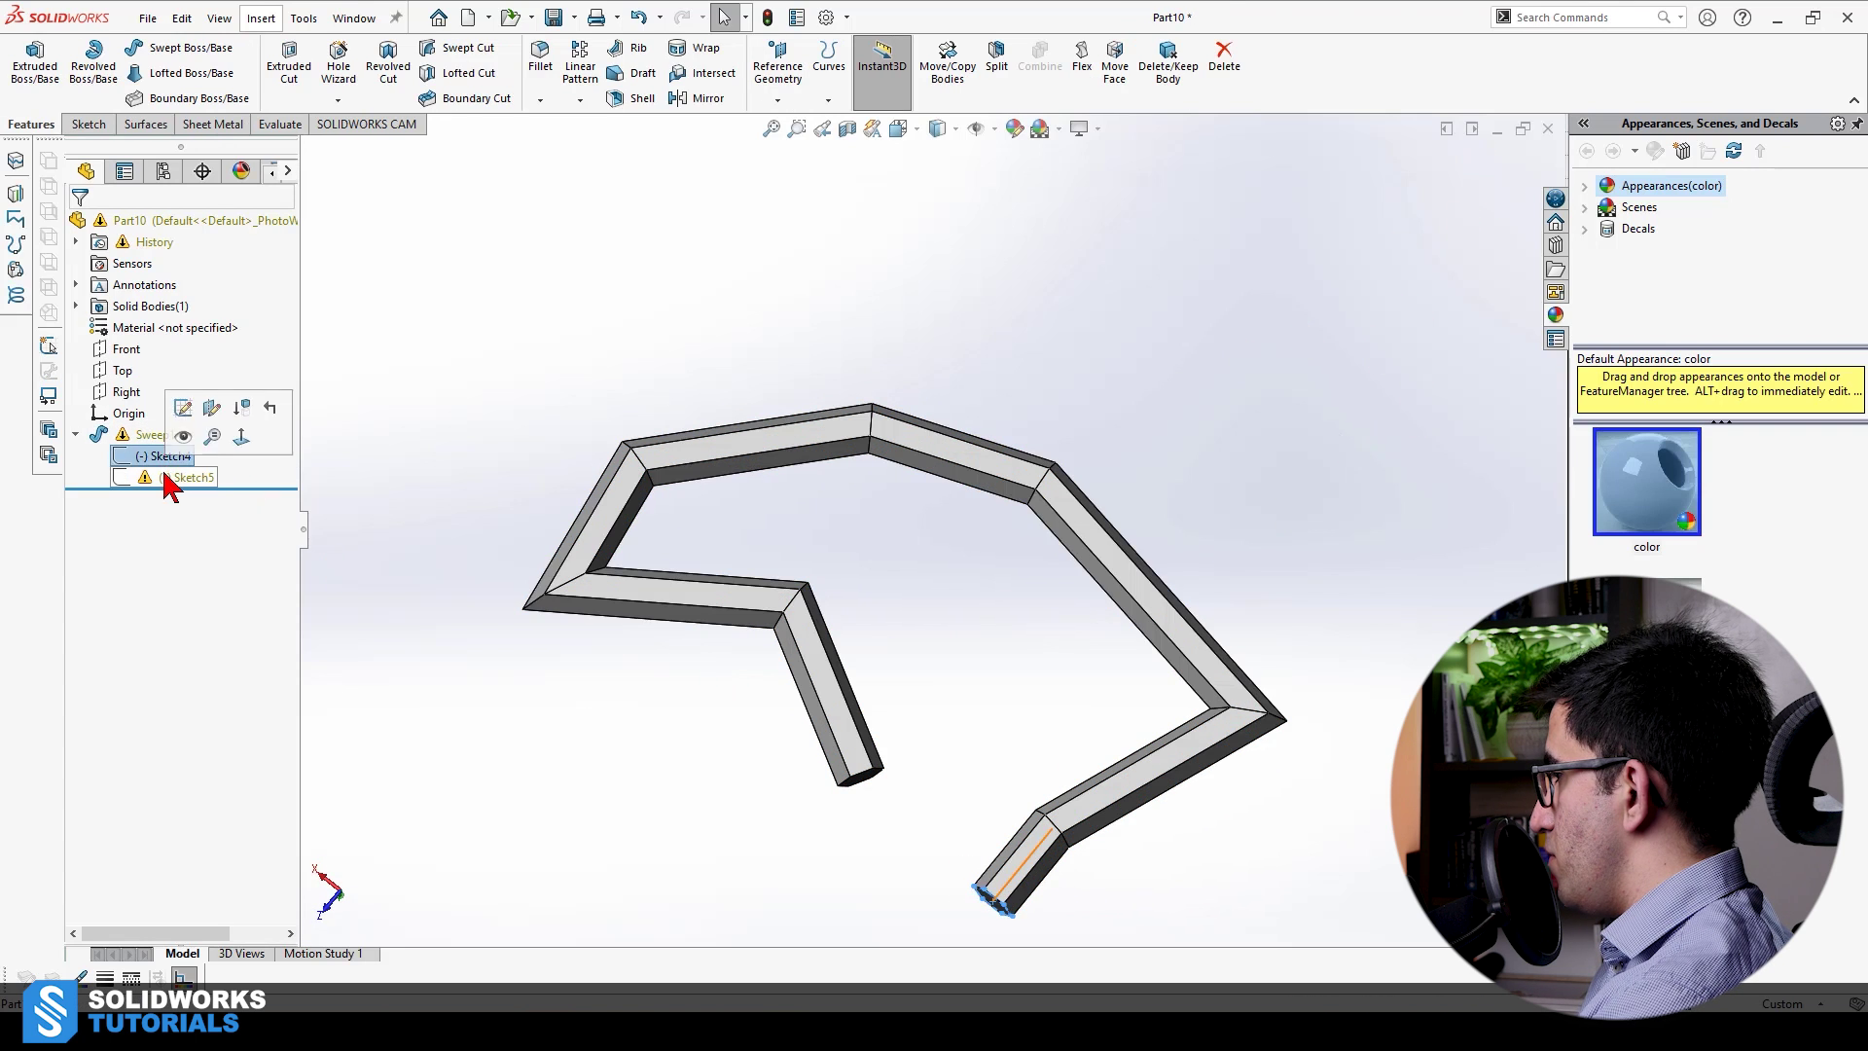
click(170, 479)
click(125, 410)
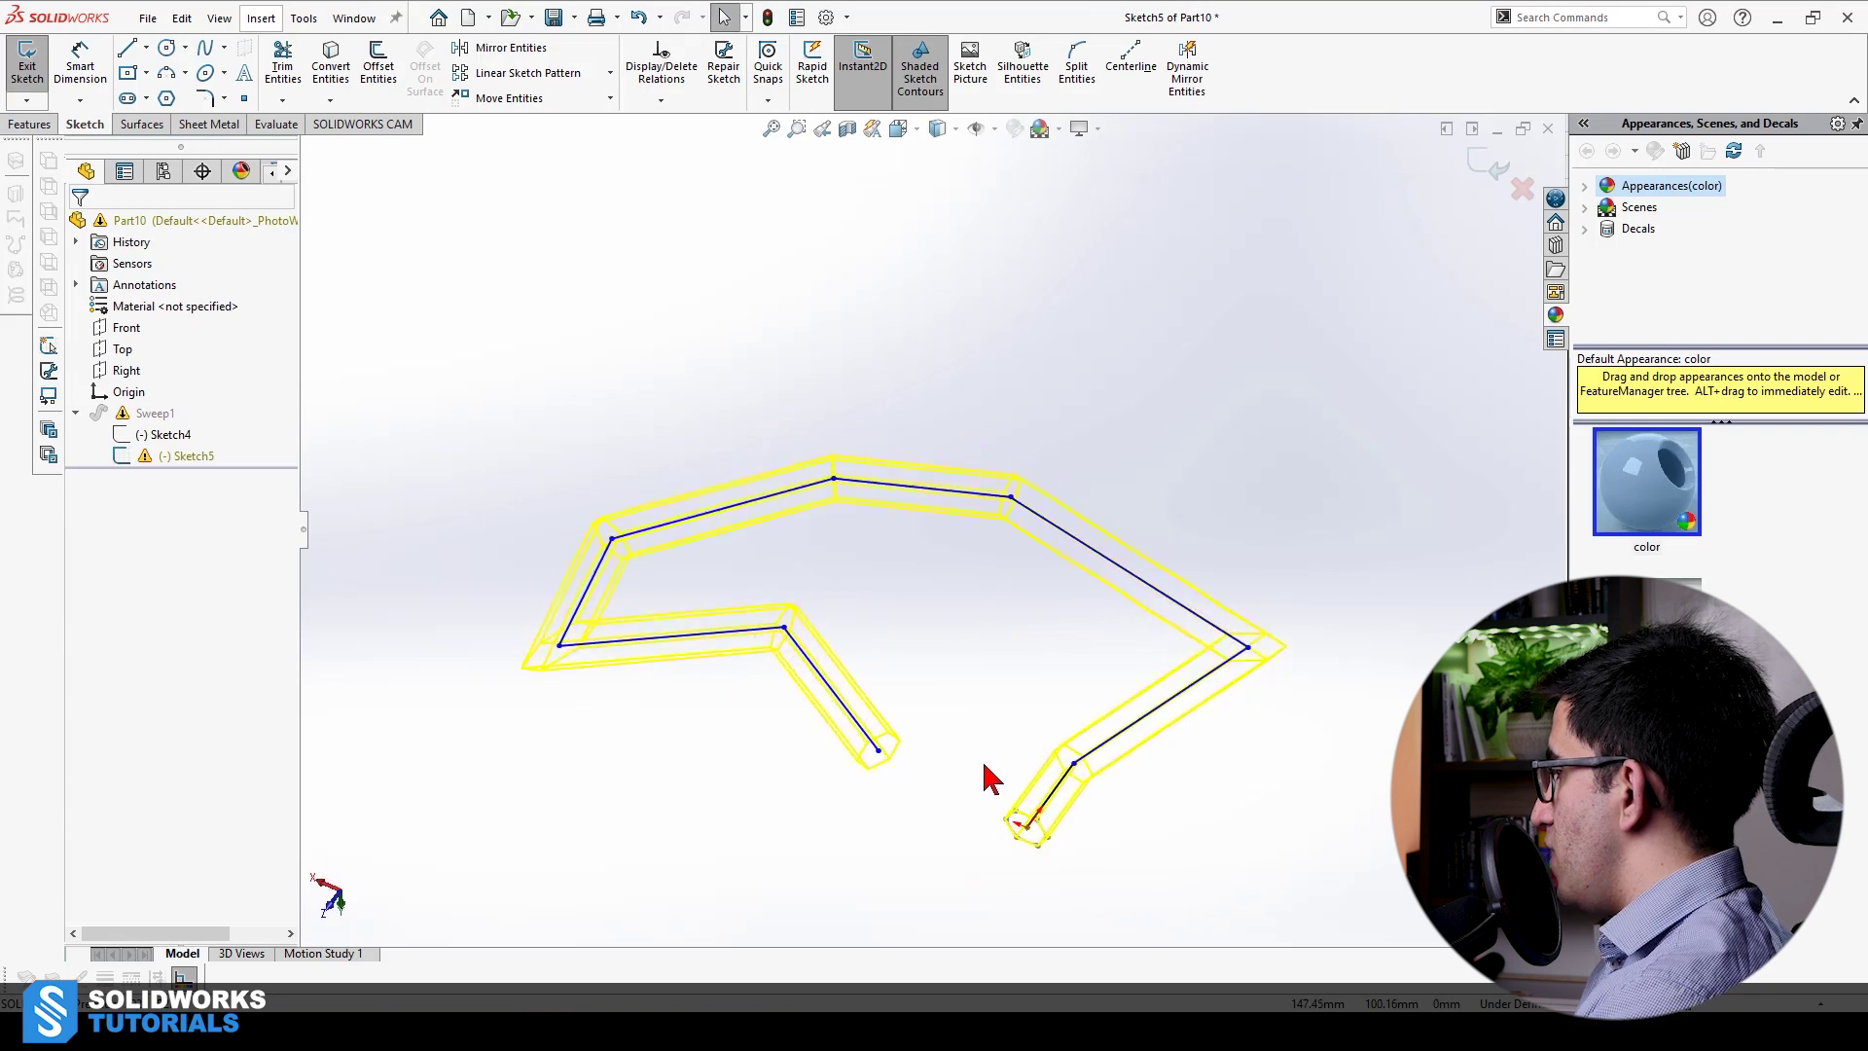
scroll(965, 762, up, 3)
mouse_move(498, 549)
middle_down()
mouse_move(792, 792)
mouse_move(883, 755)
mouse_move(1007, 642)
middle_up()
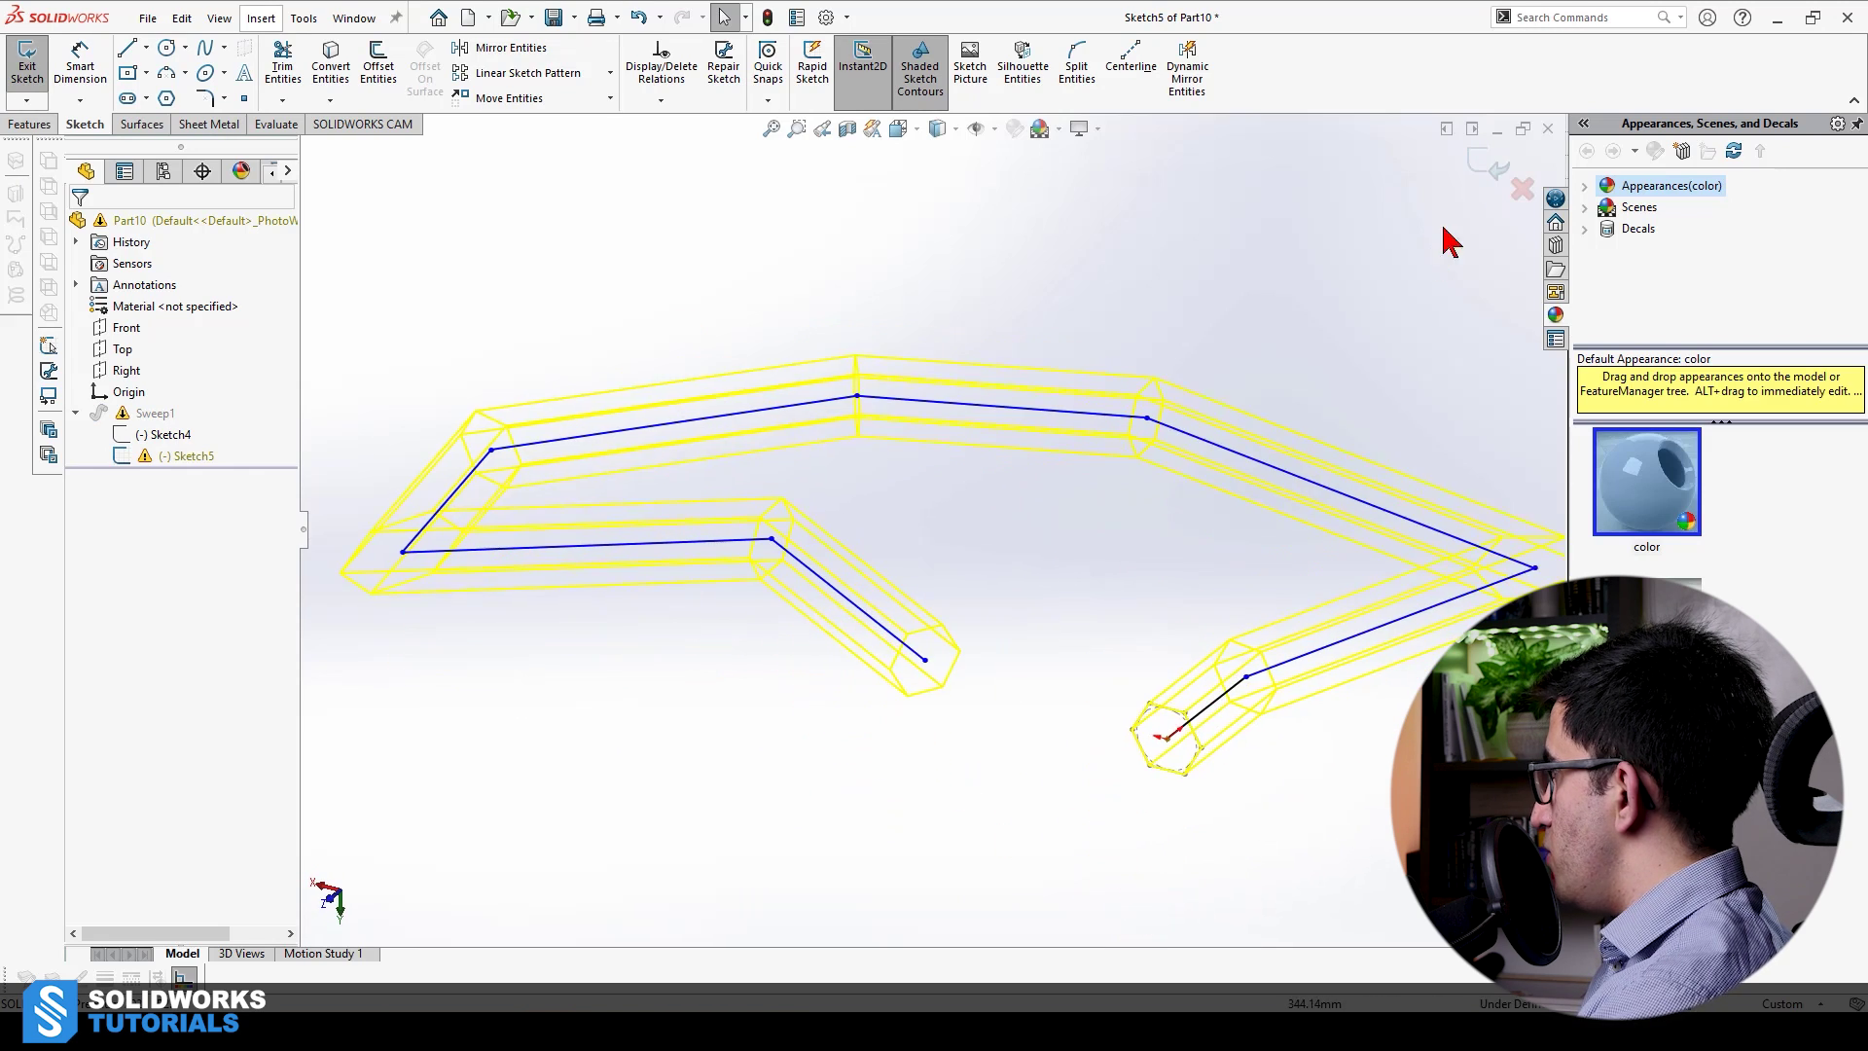
click(1486, 167)
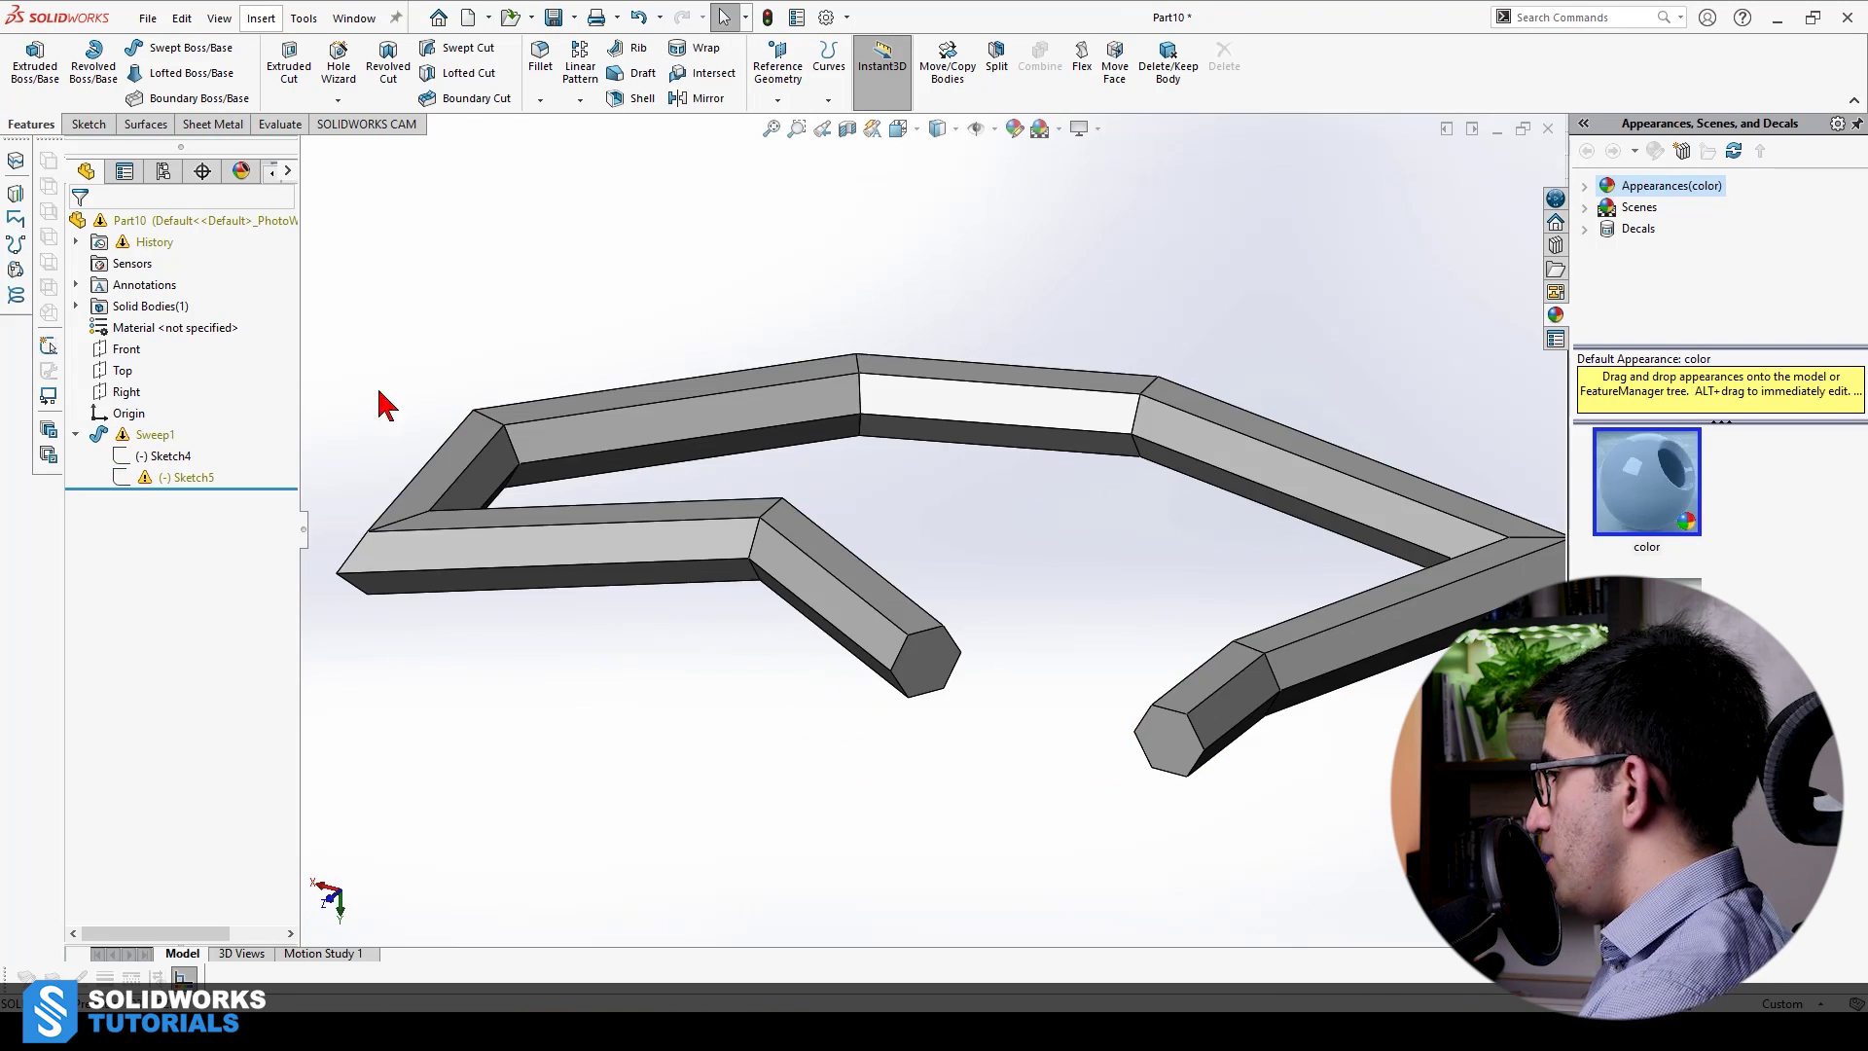
Rename Sketch4 to 'Profile' and Sketch5 to 'Path' in the FeatureManager tree
click(182, 458)
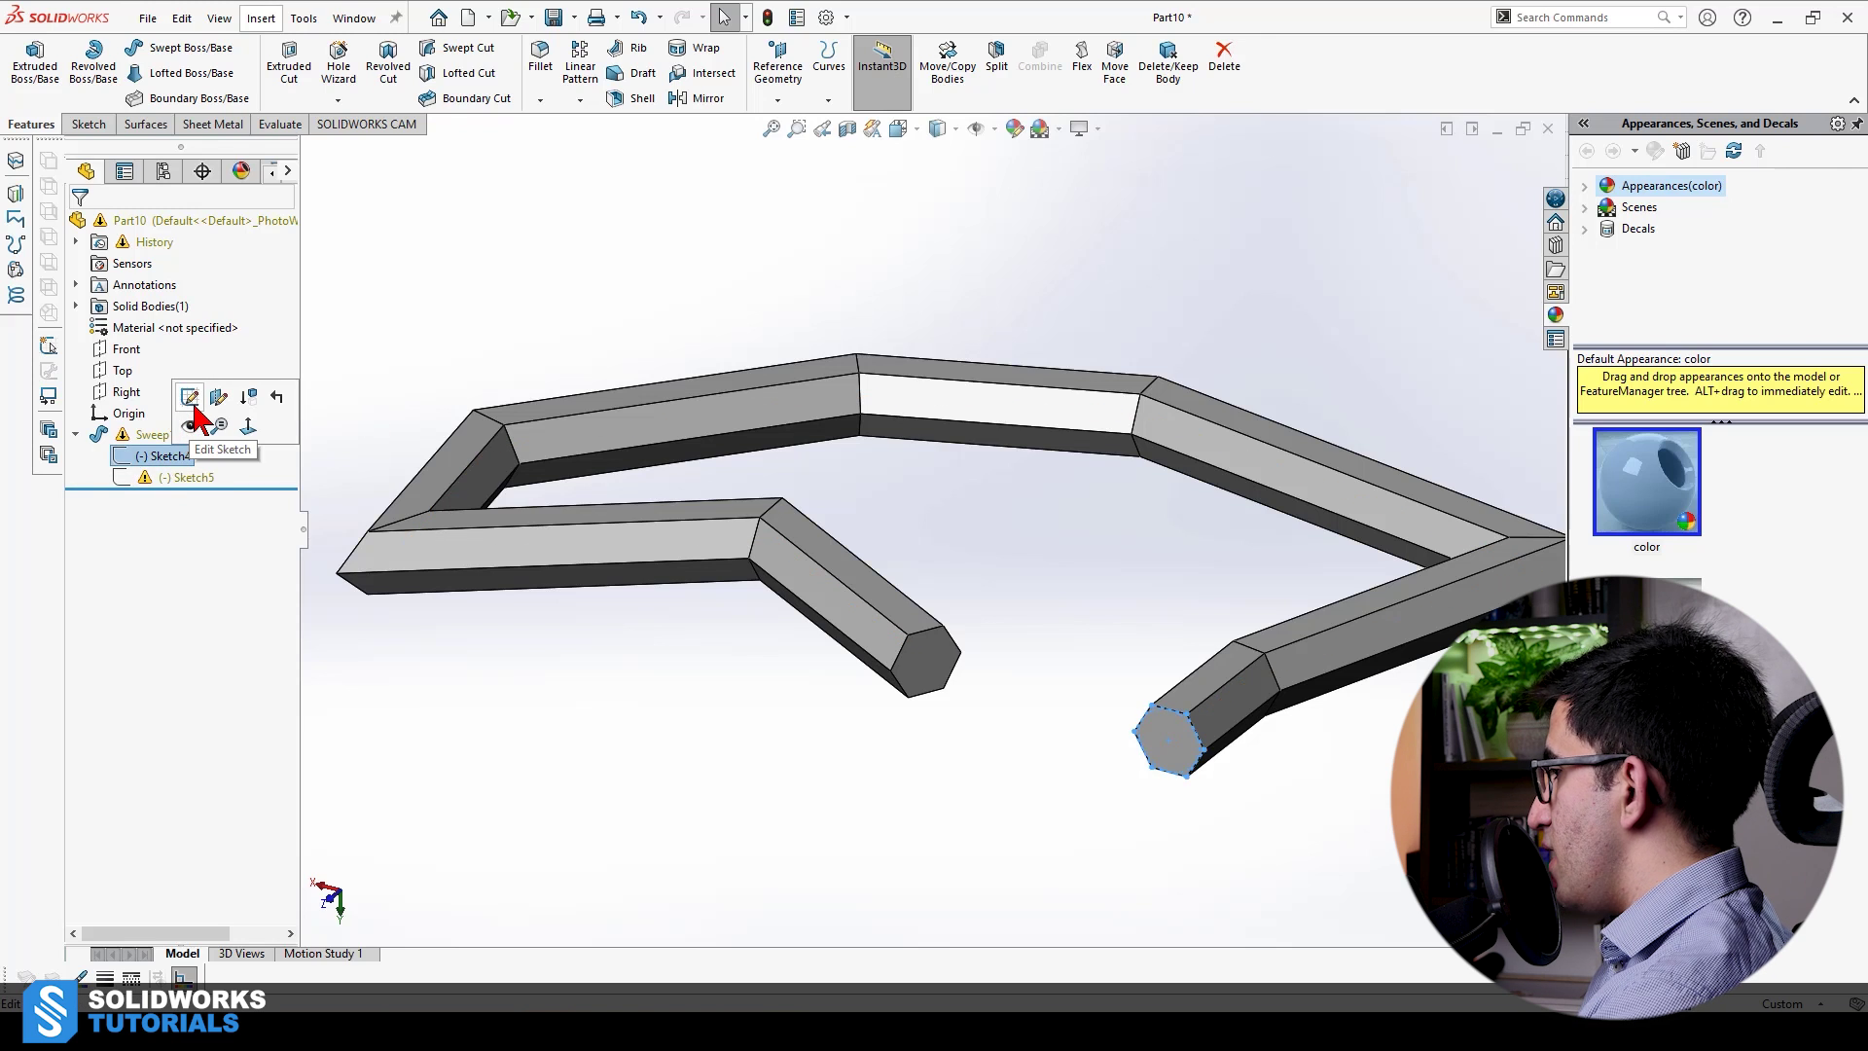
click(178, 460)
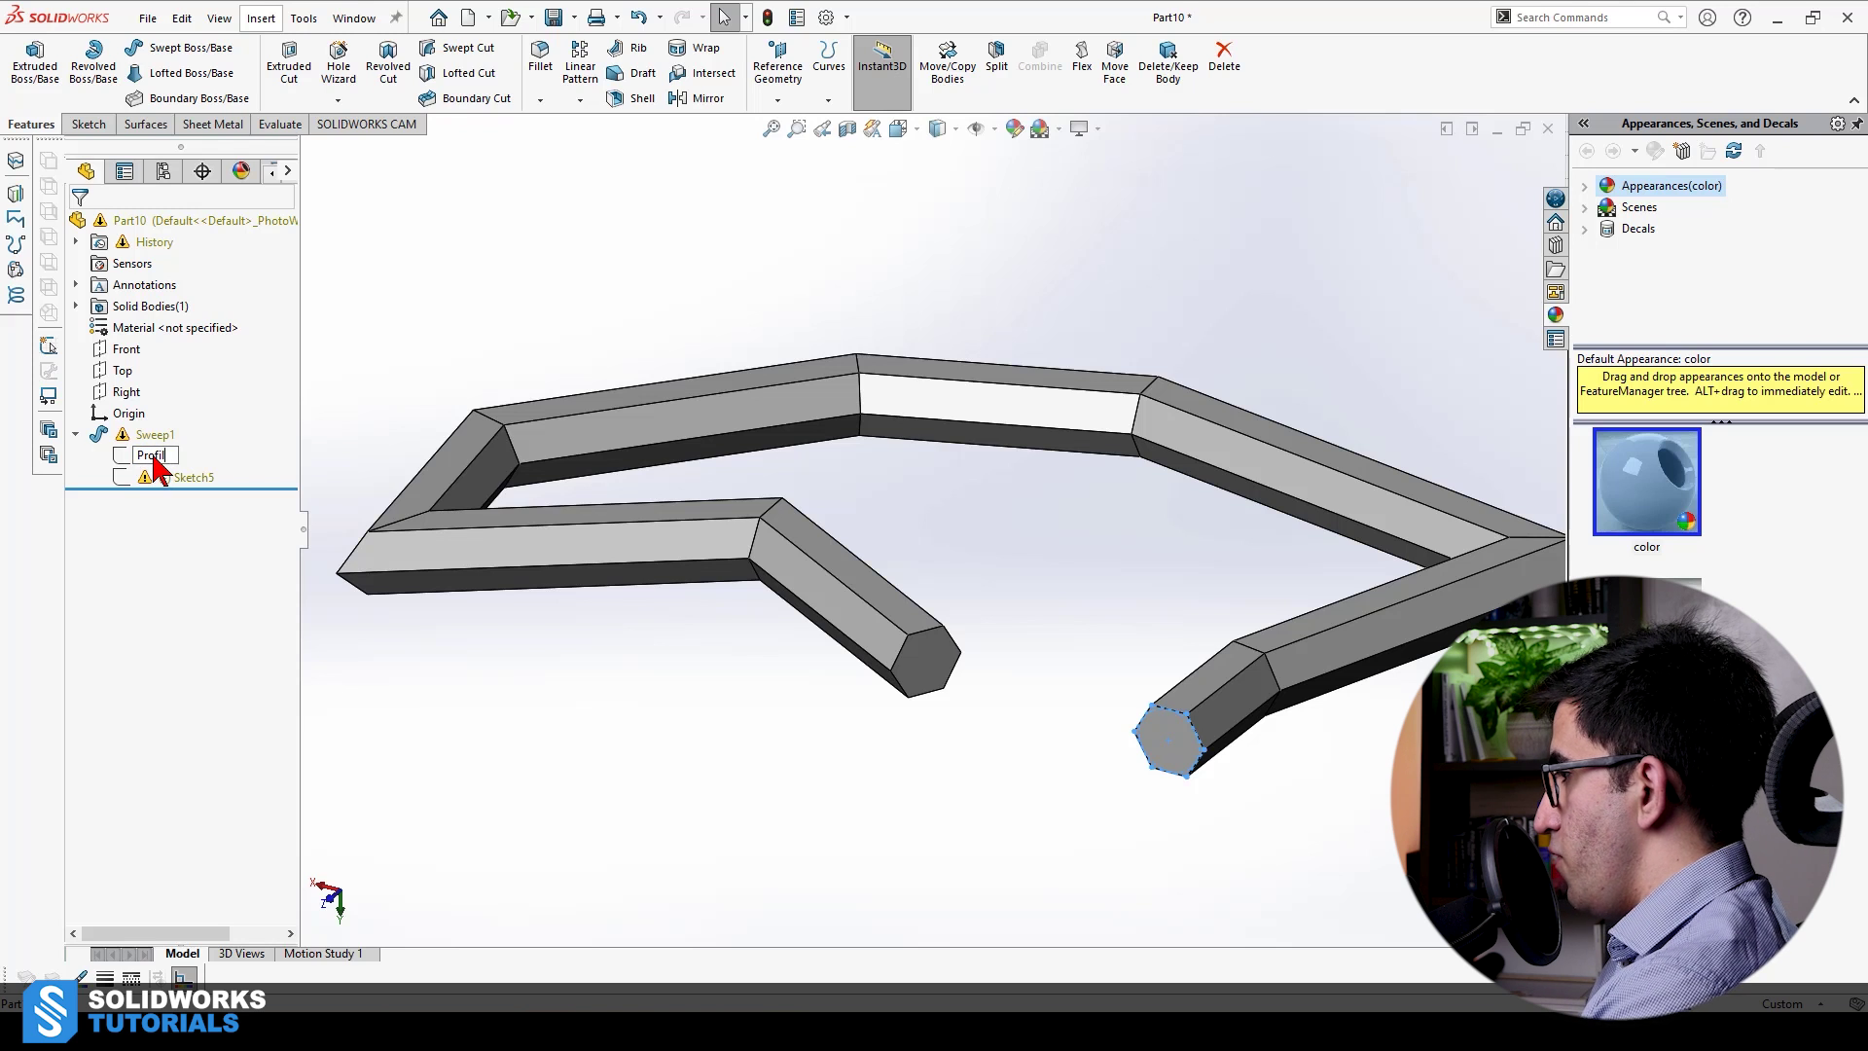
click(162, 469)
key(F2)
text(Path)
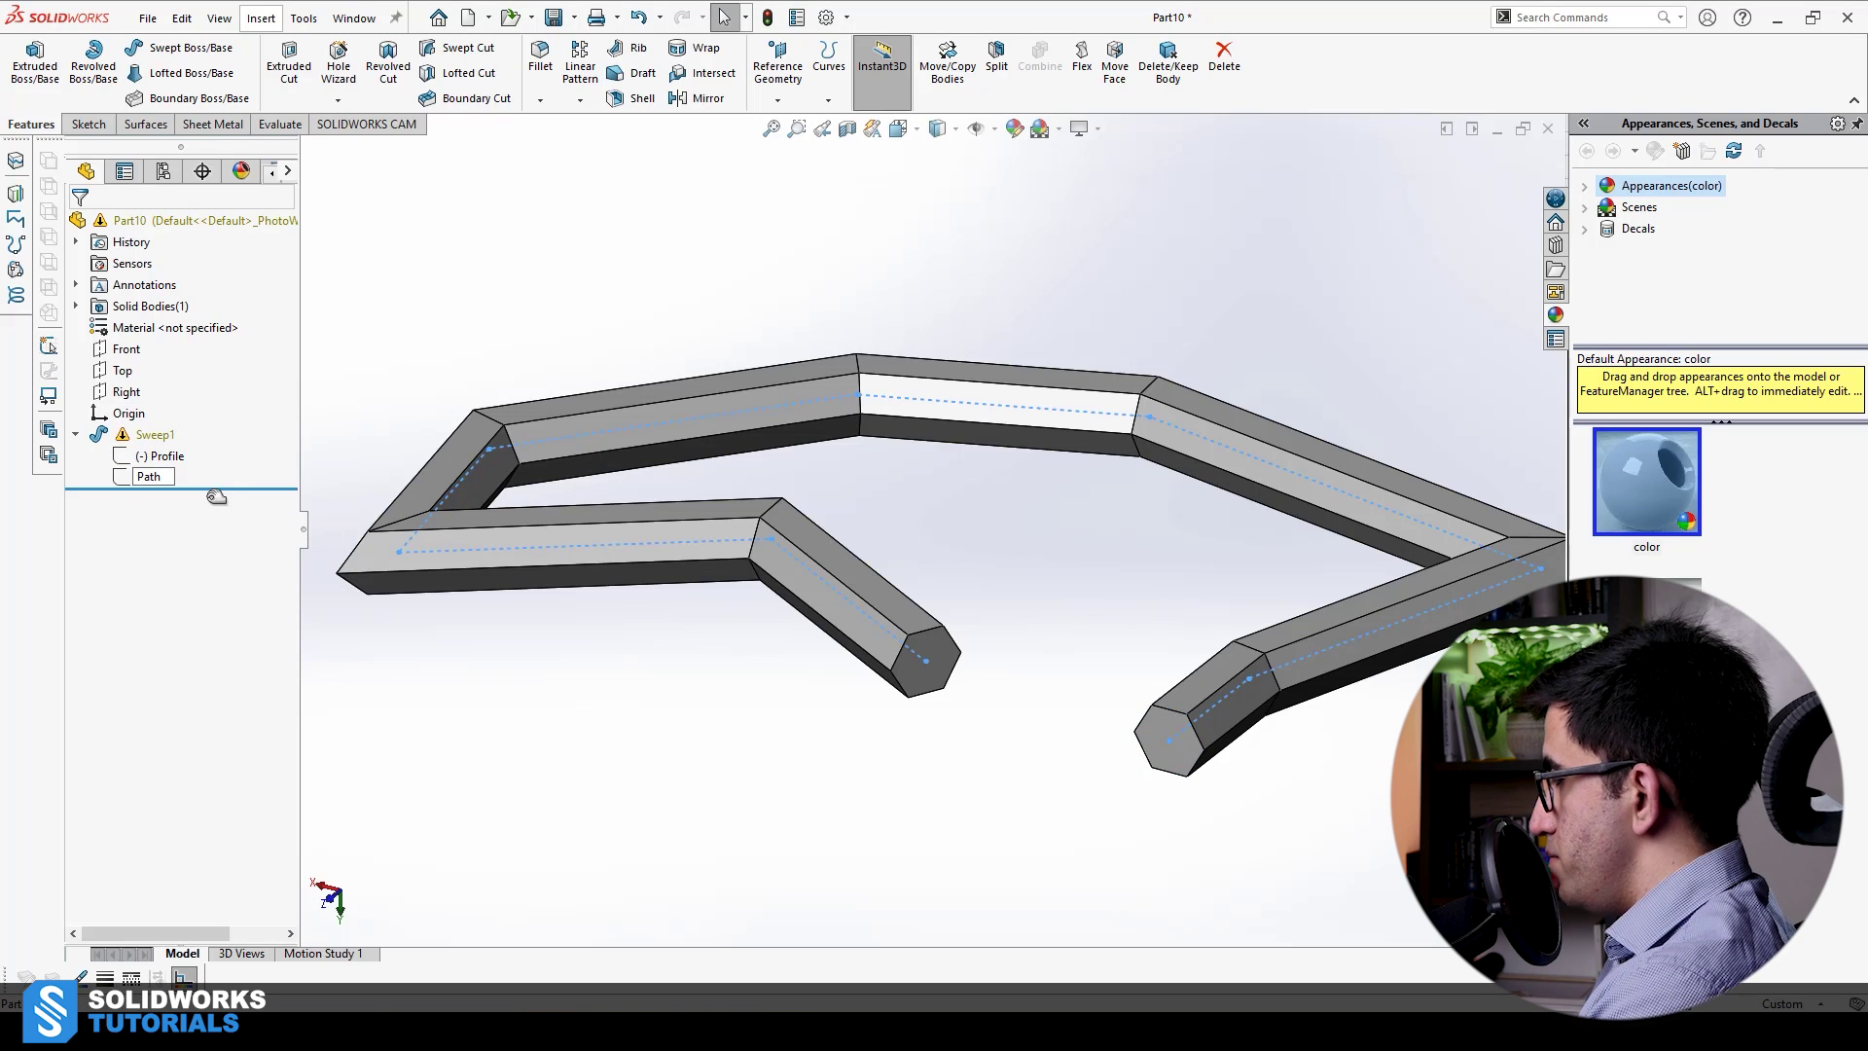
click(409, 360)
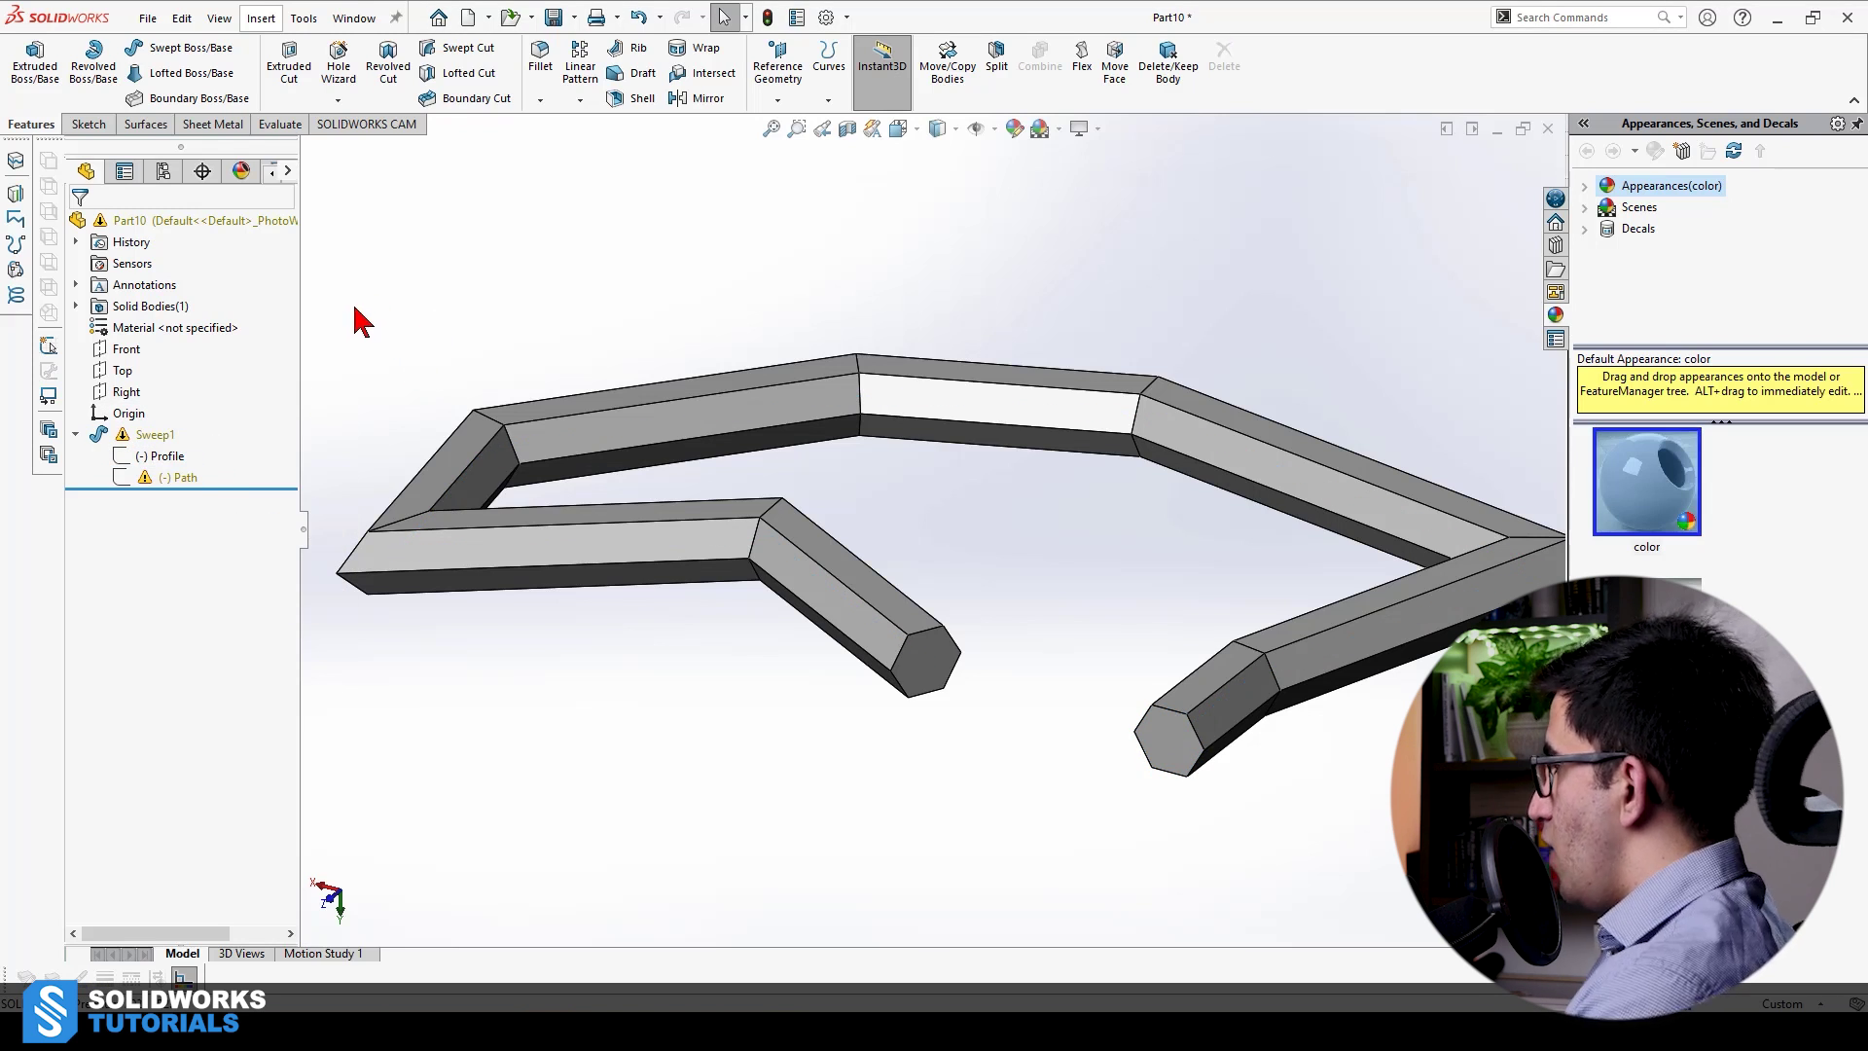
Fit the model in view with F and reselect the Profile sketch
key(f)
click(165, 459)
key(Escape)
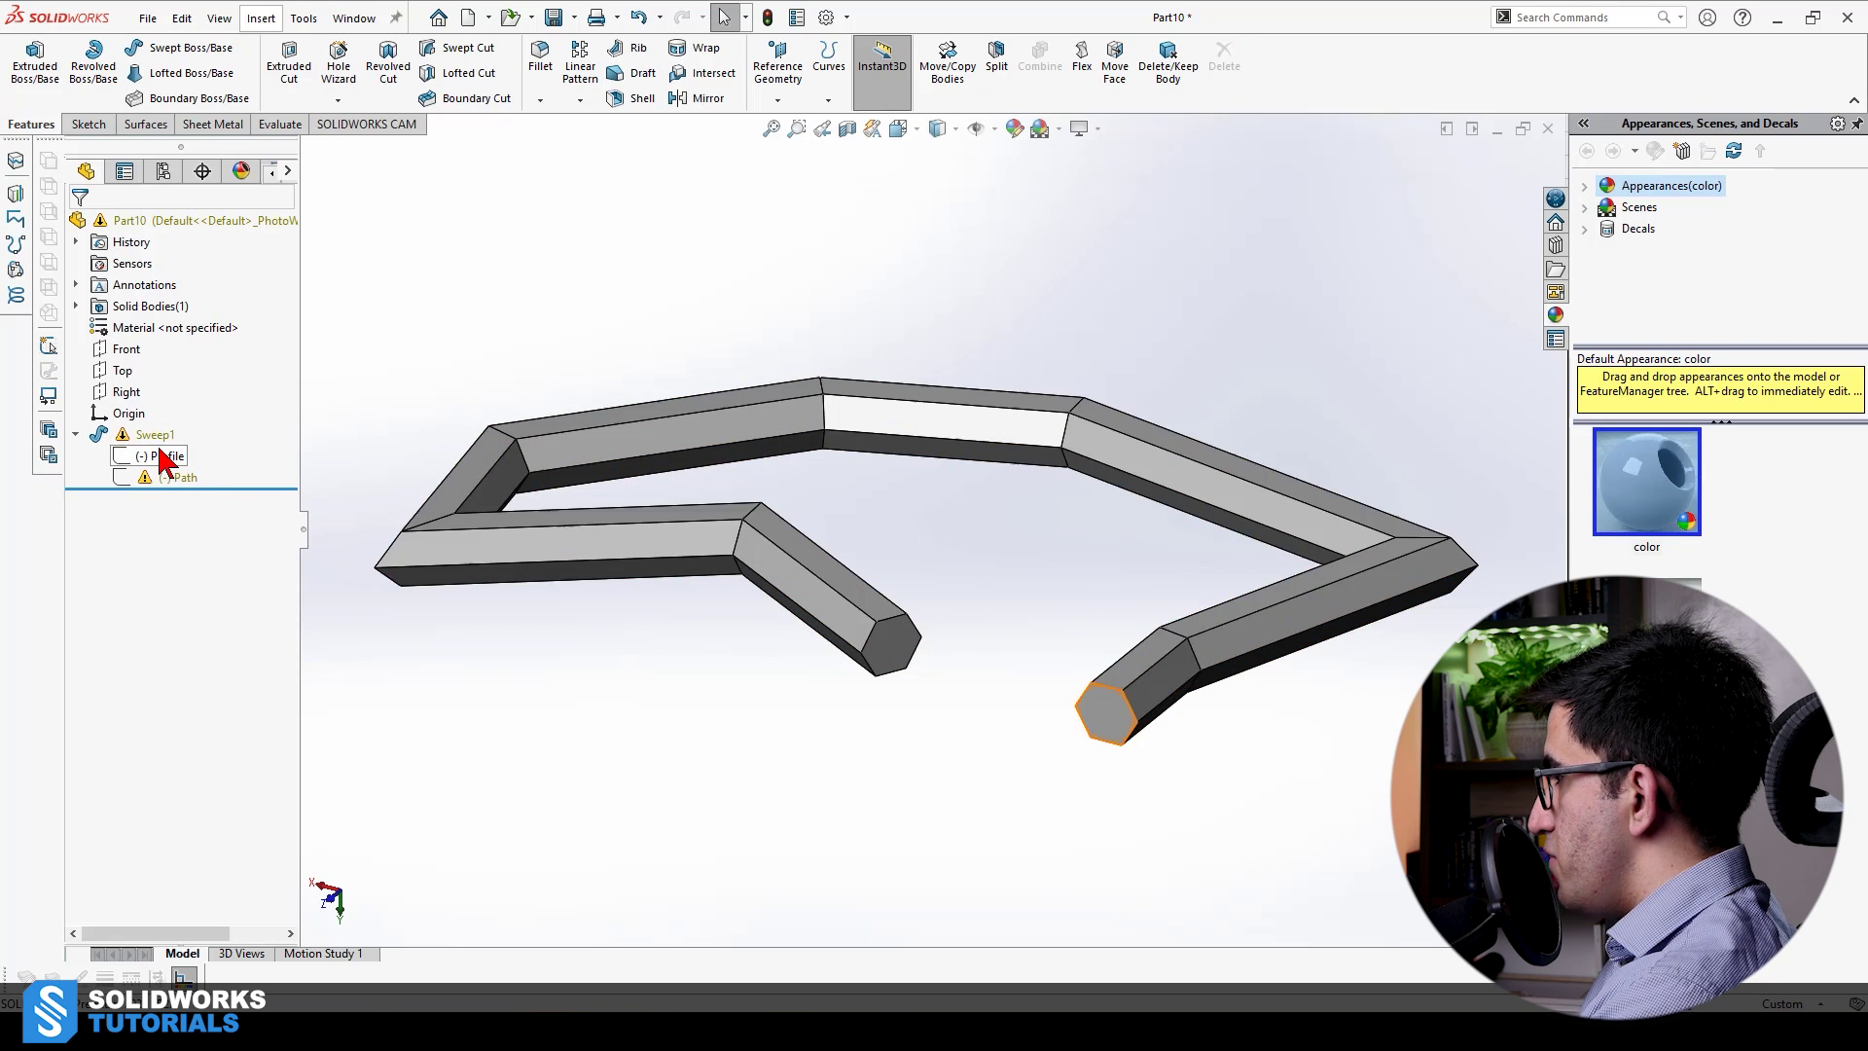
click(166, 460)
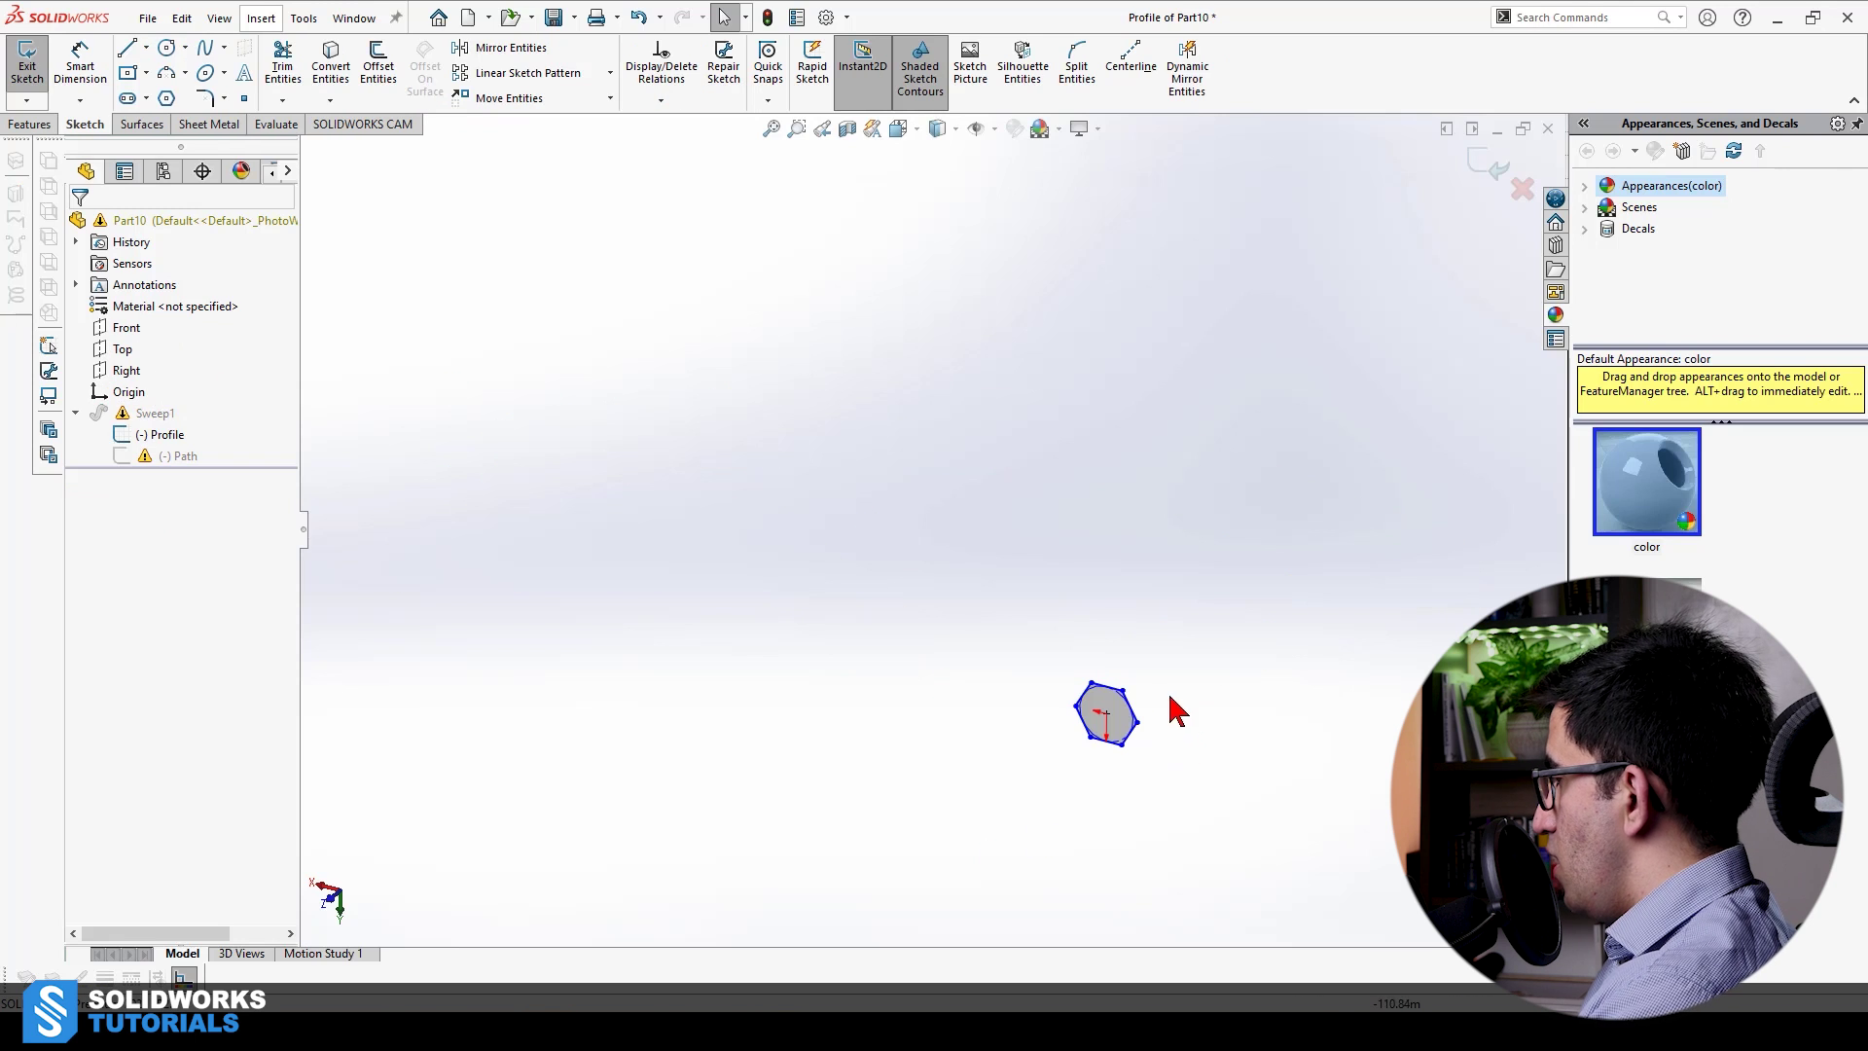
Select a hexagon corner in the Profile sketch, zoom, and exit; Sweep1 now errors
click(1124, 693)
scroll(1119, 695, down, 8)
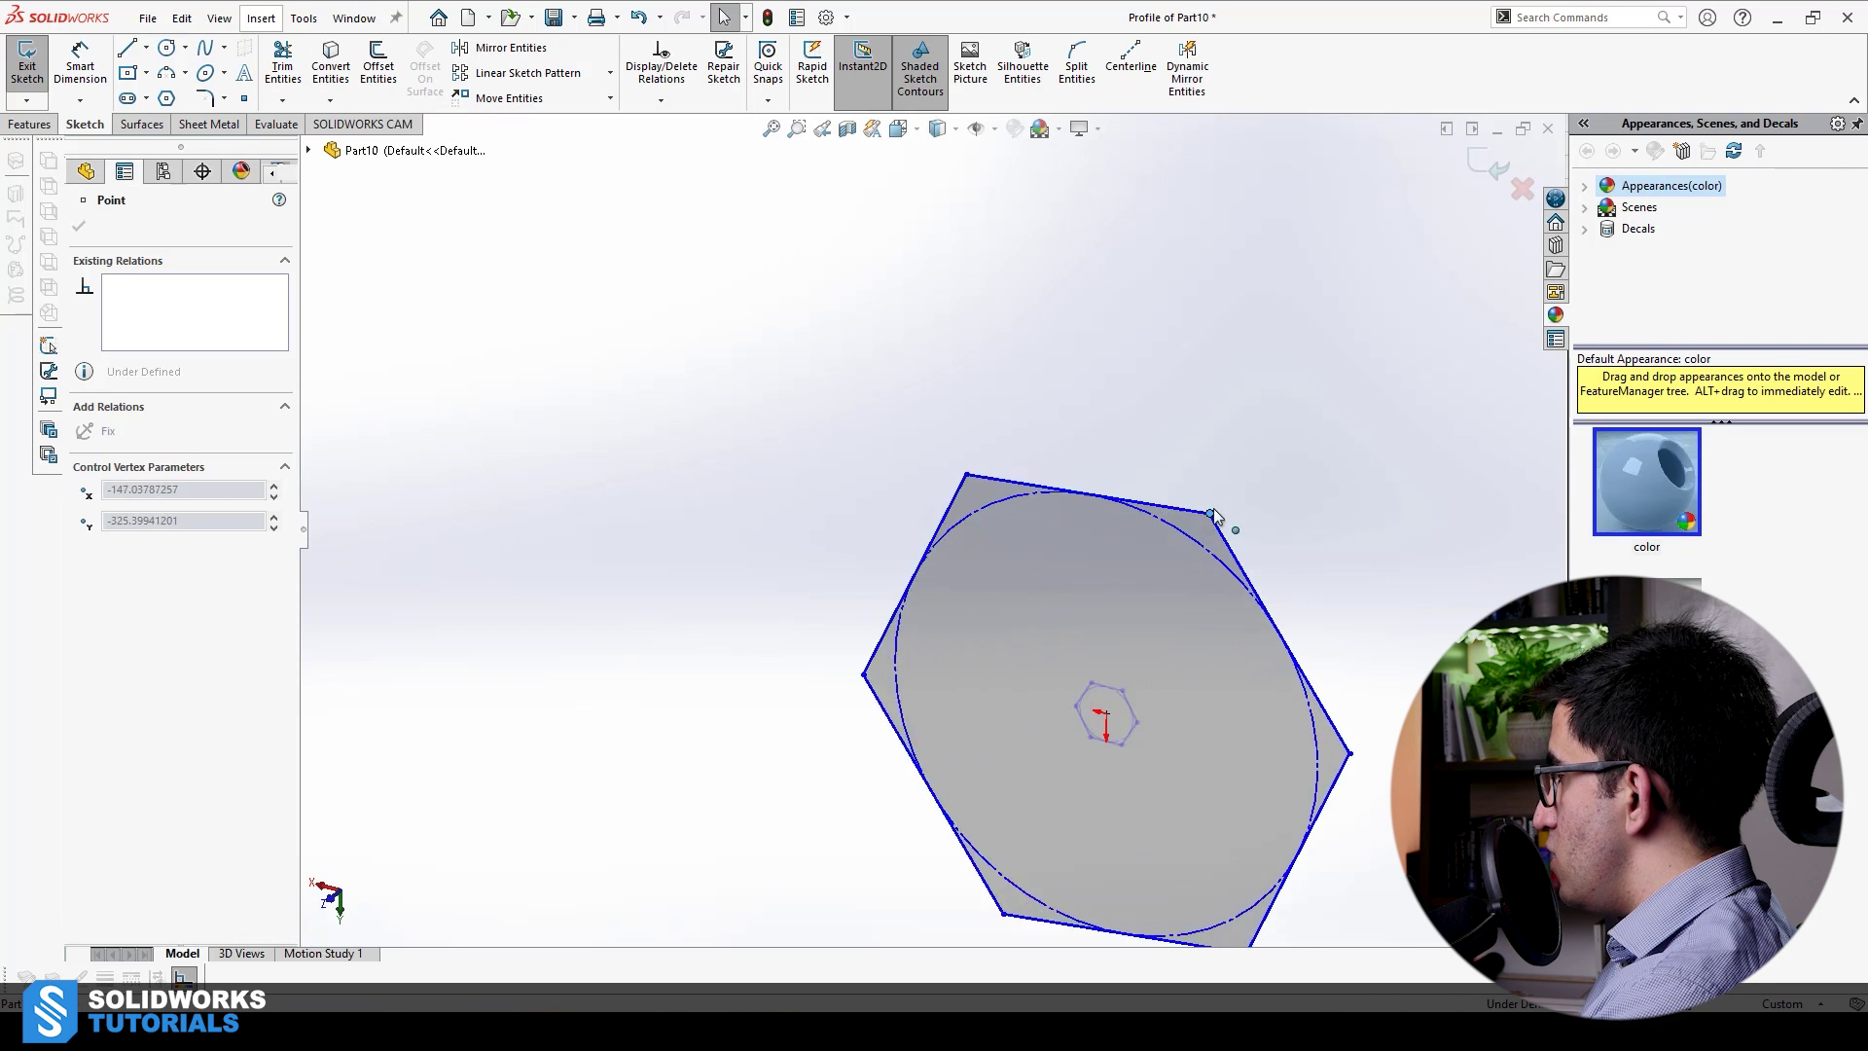
click(1478, 166)
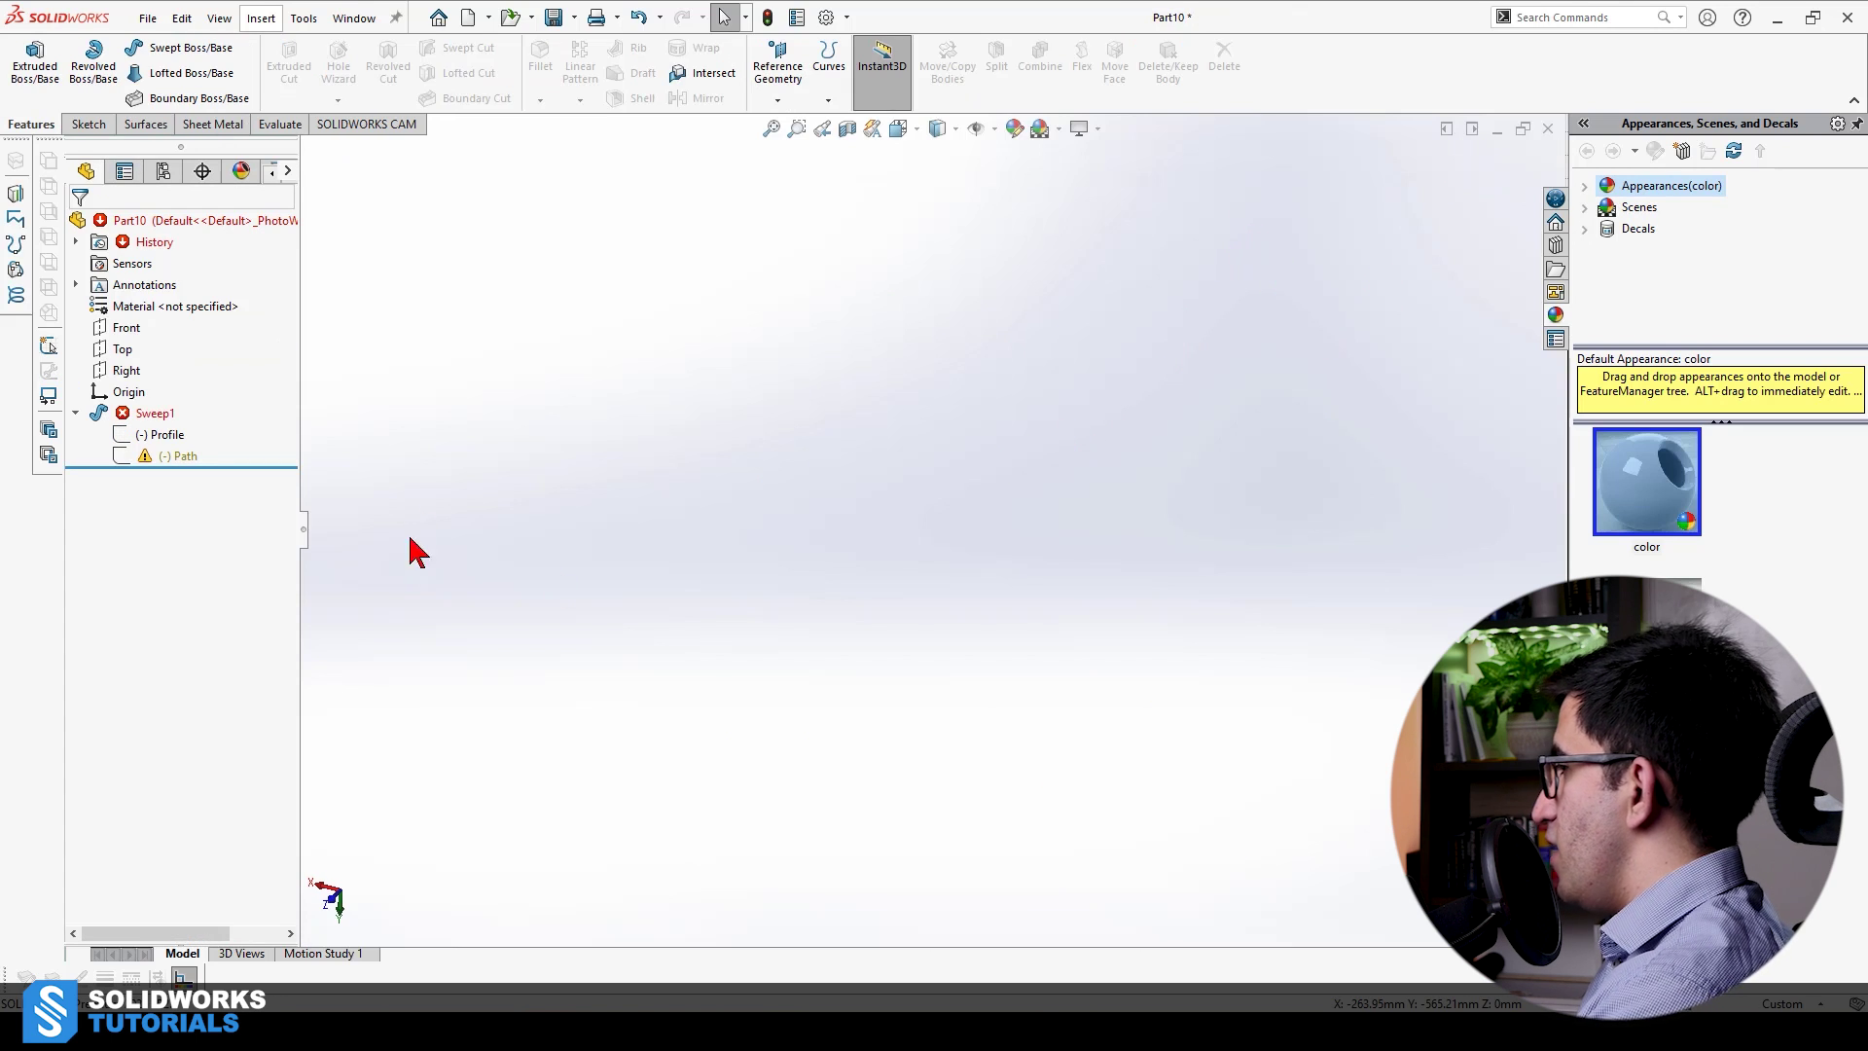
mouse_move(185, 461)
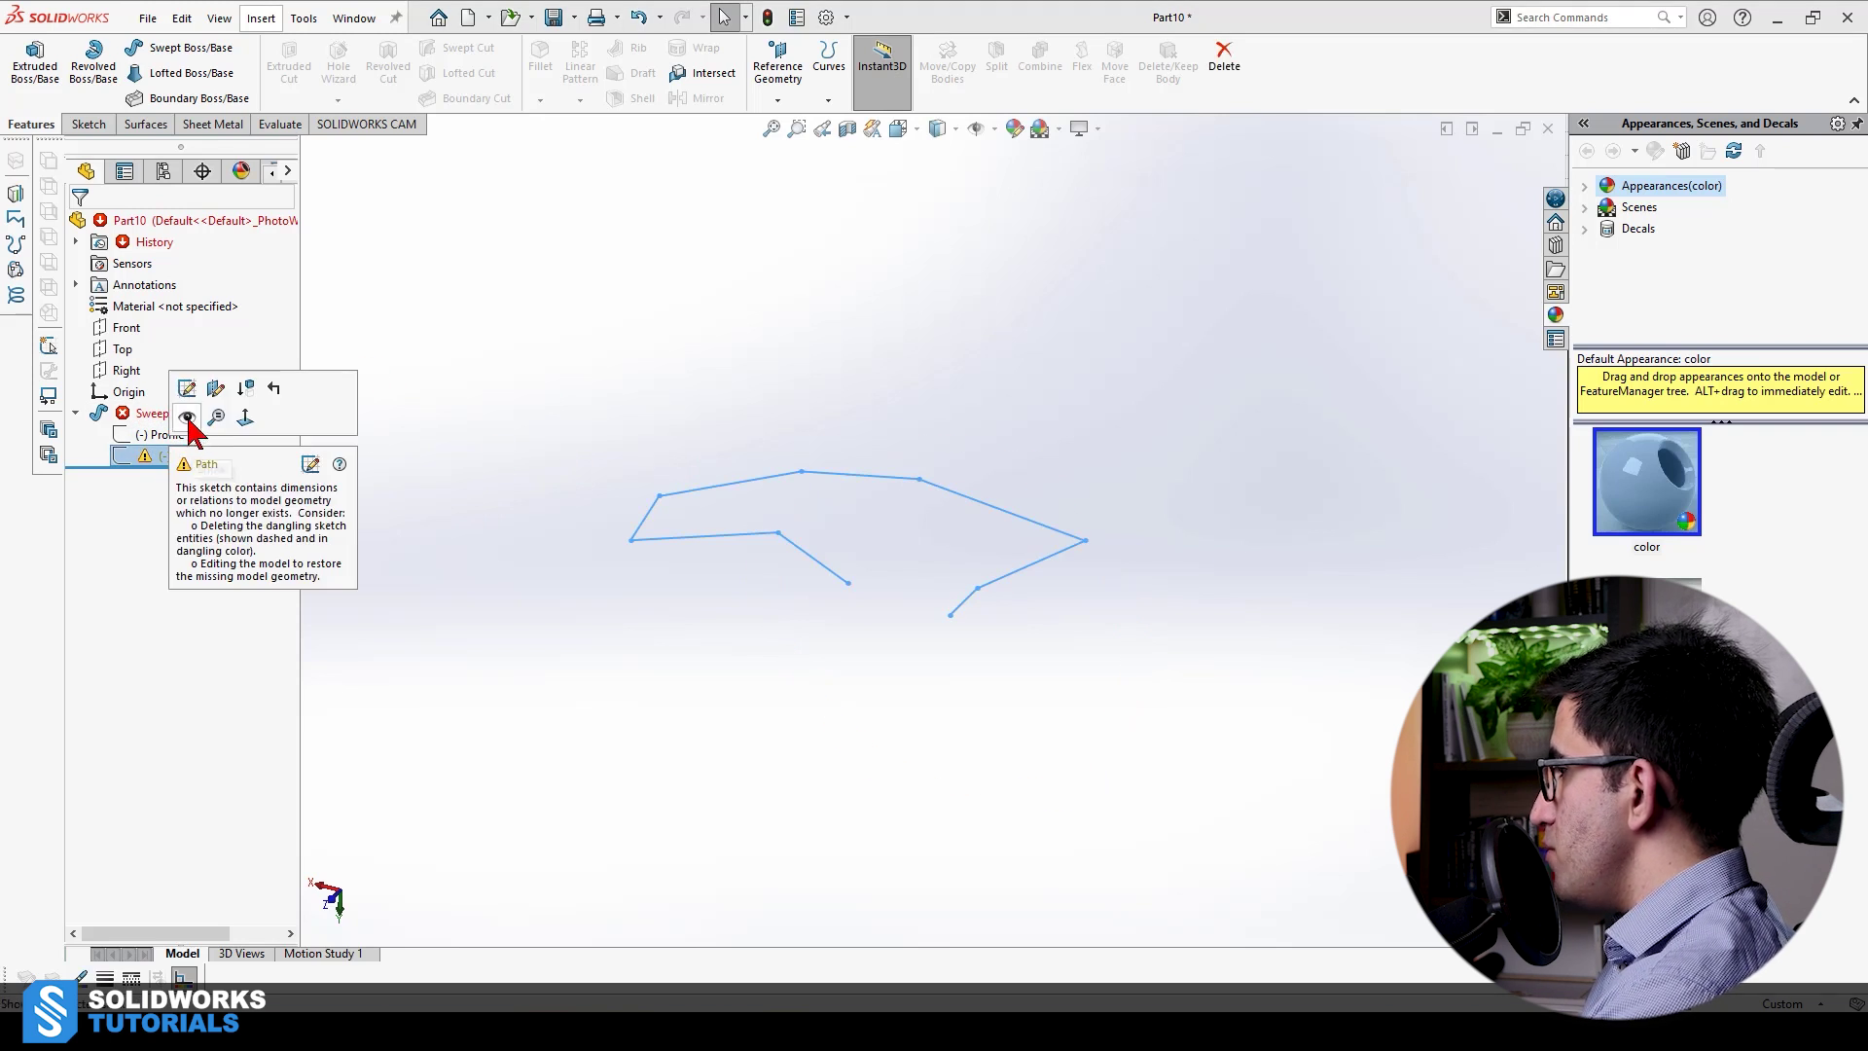
Orbit around both sketches and drag a hexagon corner inward twice to shrink the profile
click(166, 434)
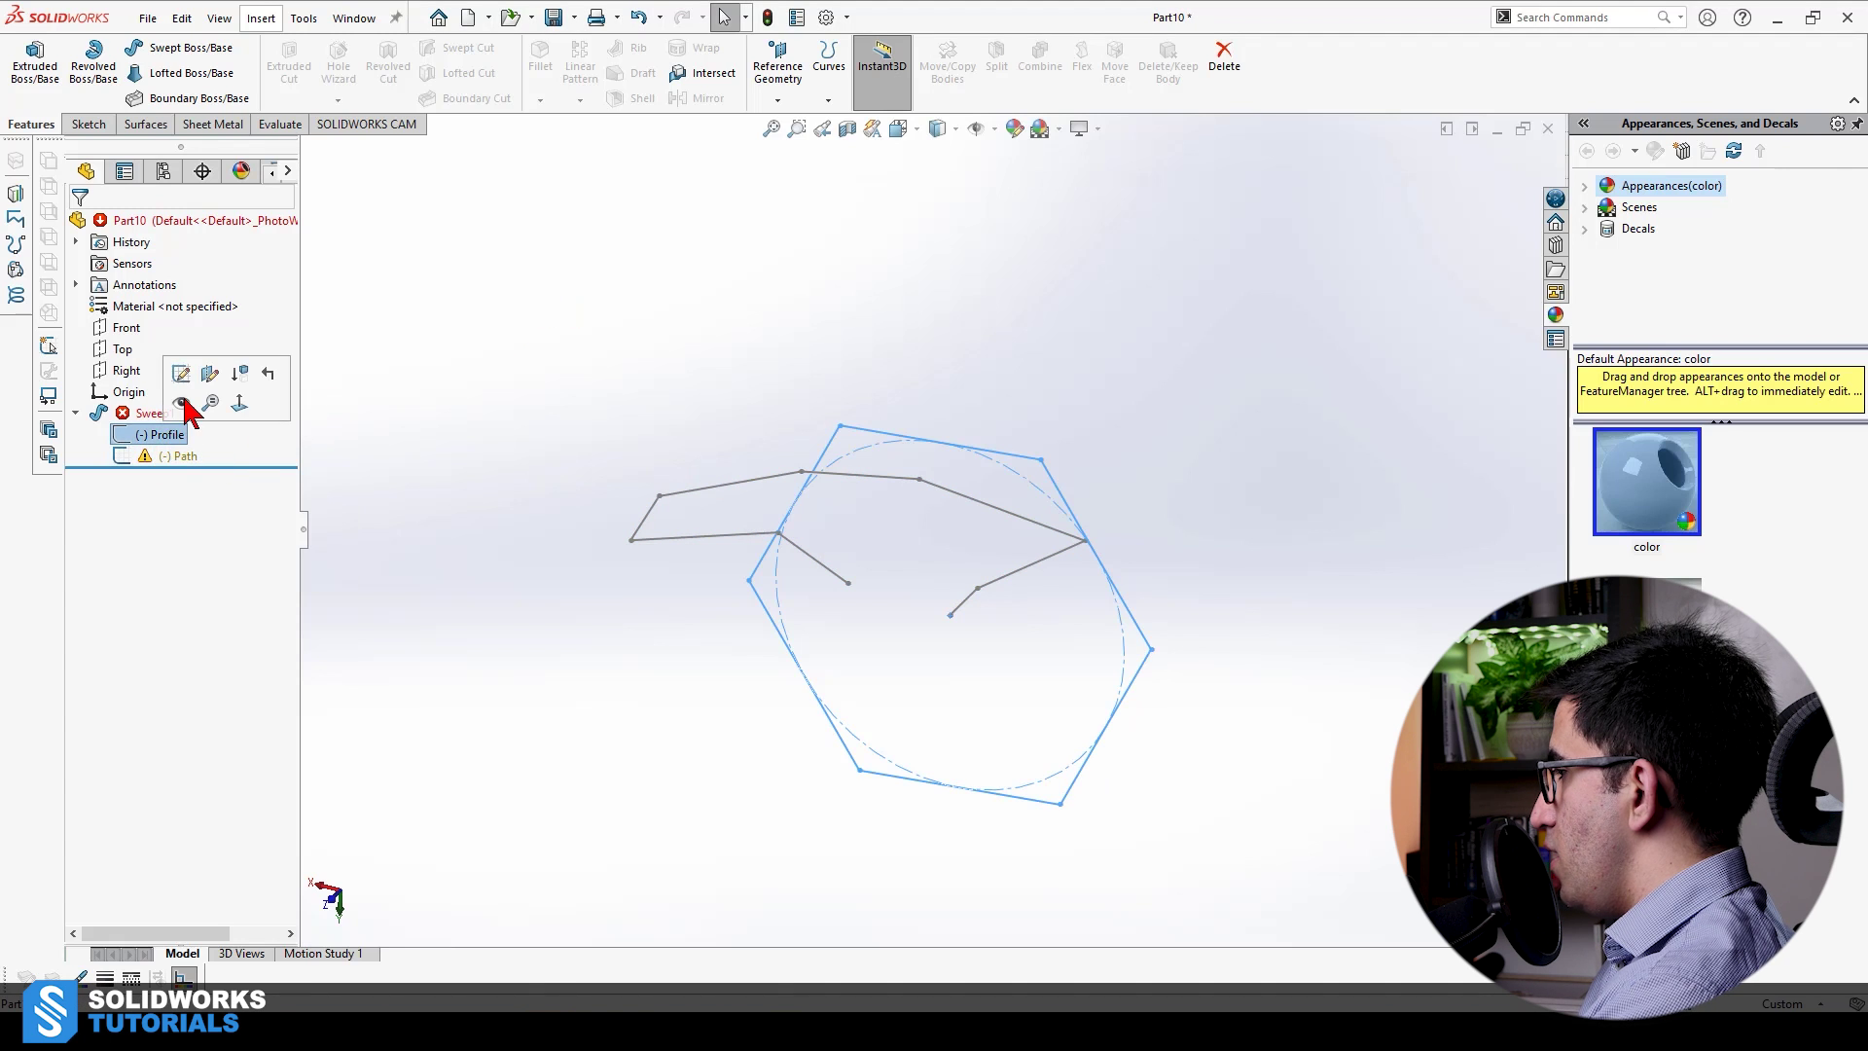
click(382, 394)
mouse_move(534, 354)
middle_down()
mouse_move(805, 646)
mouse_move(913, 717)
mouse_move(900, 754)
mouse_move(925, 792)
mouse_move(1009, 797)
mouse_move(1042, 696)
mouse_move(1105, 692)
mouse_move(1086, 701)
mouse_move(959, 421)
mouse_move(750, 279)
mouse_move(805, 355)
mouse_move(651, 388)
mouse_move(652, 295)
middle_up()
mouse_move(1154, 541)
middle_down()
mouse_move(746, 555)
mouse_move(770, 543)
mouse_move(750, 526)
mouse_move(746, 546)
mouse_move(809, 592)
mouse_move(797, 455)
mouse_move(813, 496)
mouse_move(750, 529)
mouse_move(845, 421)
mouse_move(804, 546)
mouse_move(838, 580)
mouse_move(856, 571)
mouse_move(822, 522)
middle_up()
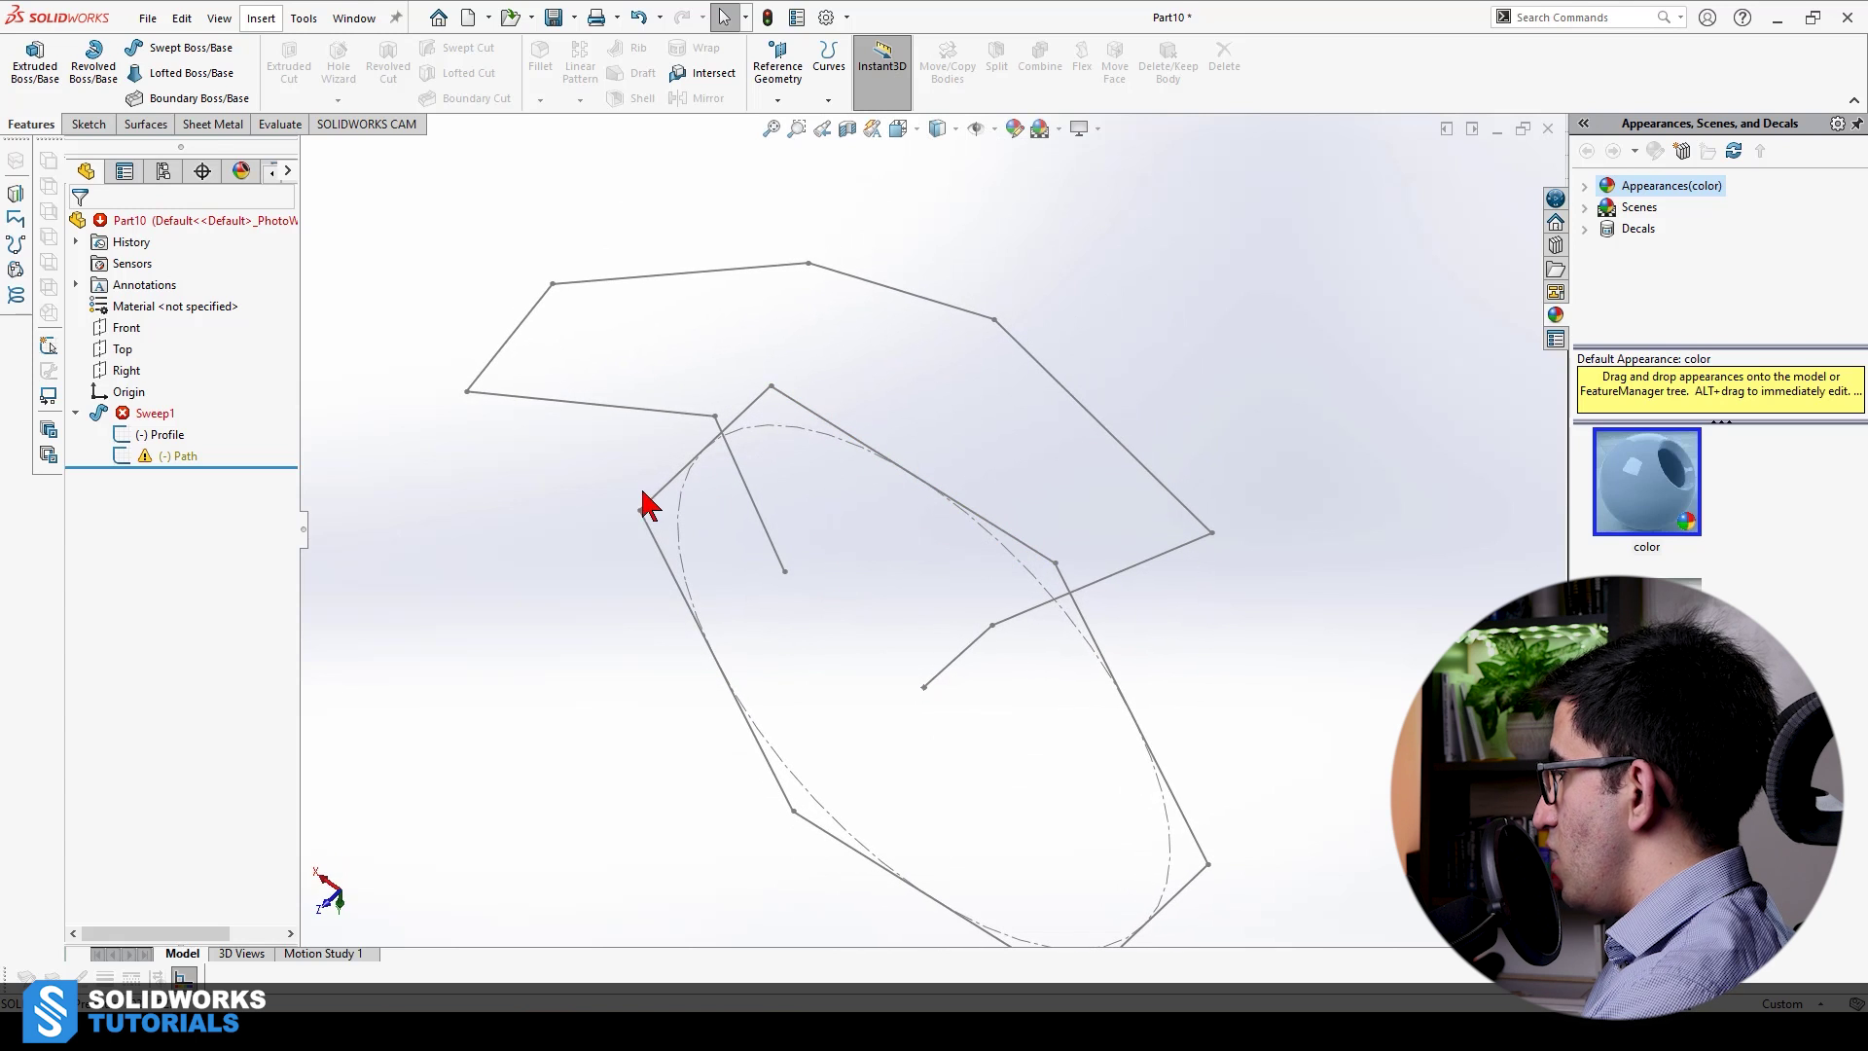
drag(643, 512, 817, 598)
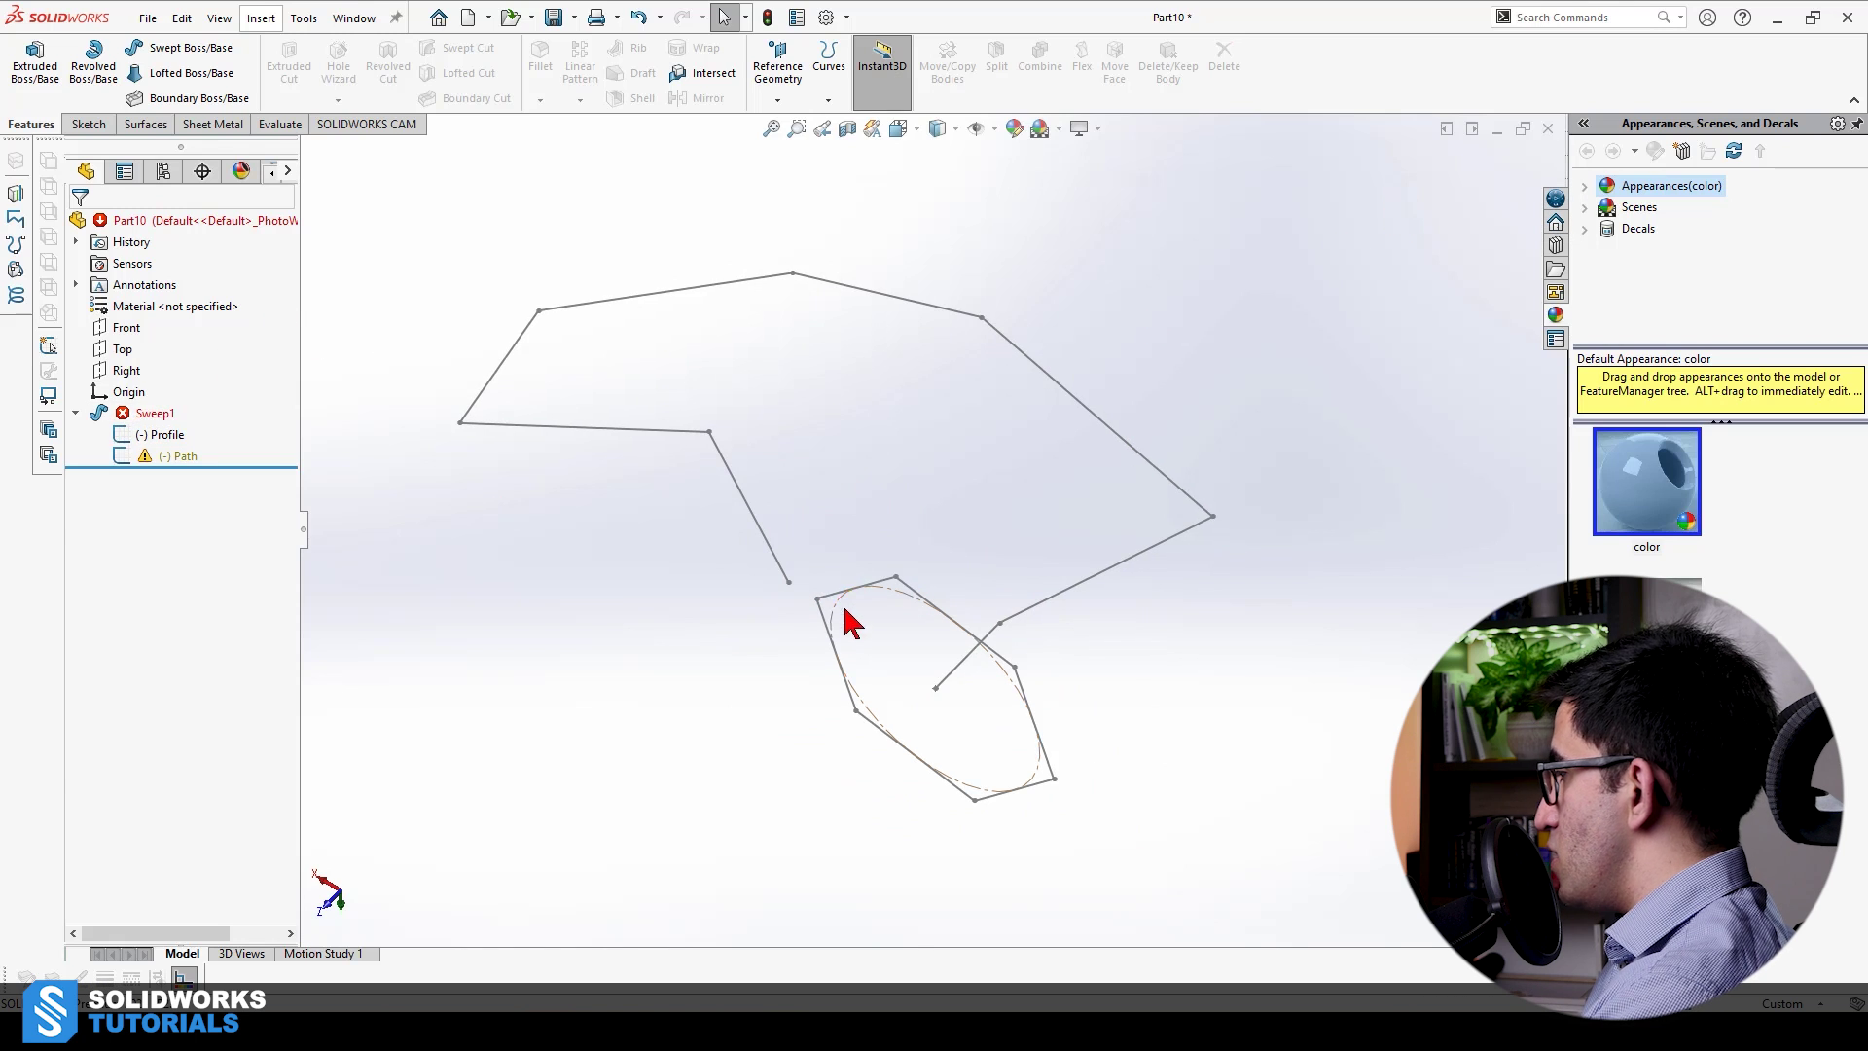
drag(815, 598, 881, 637)
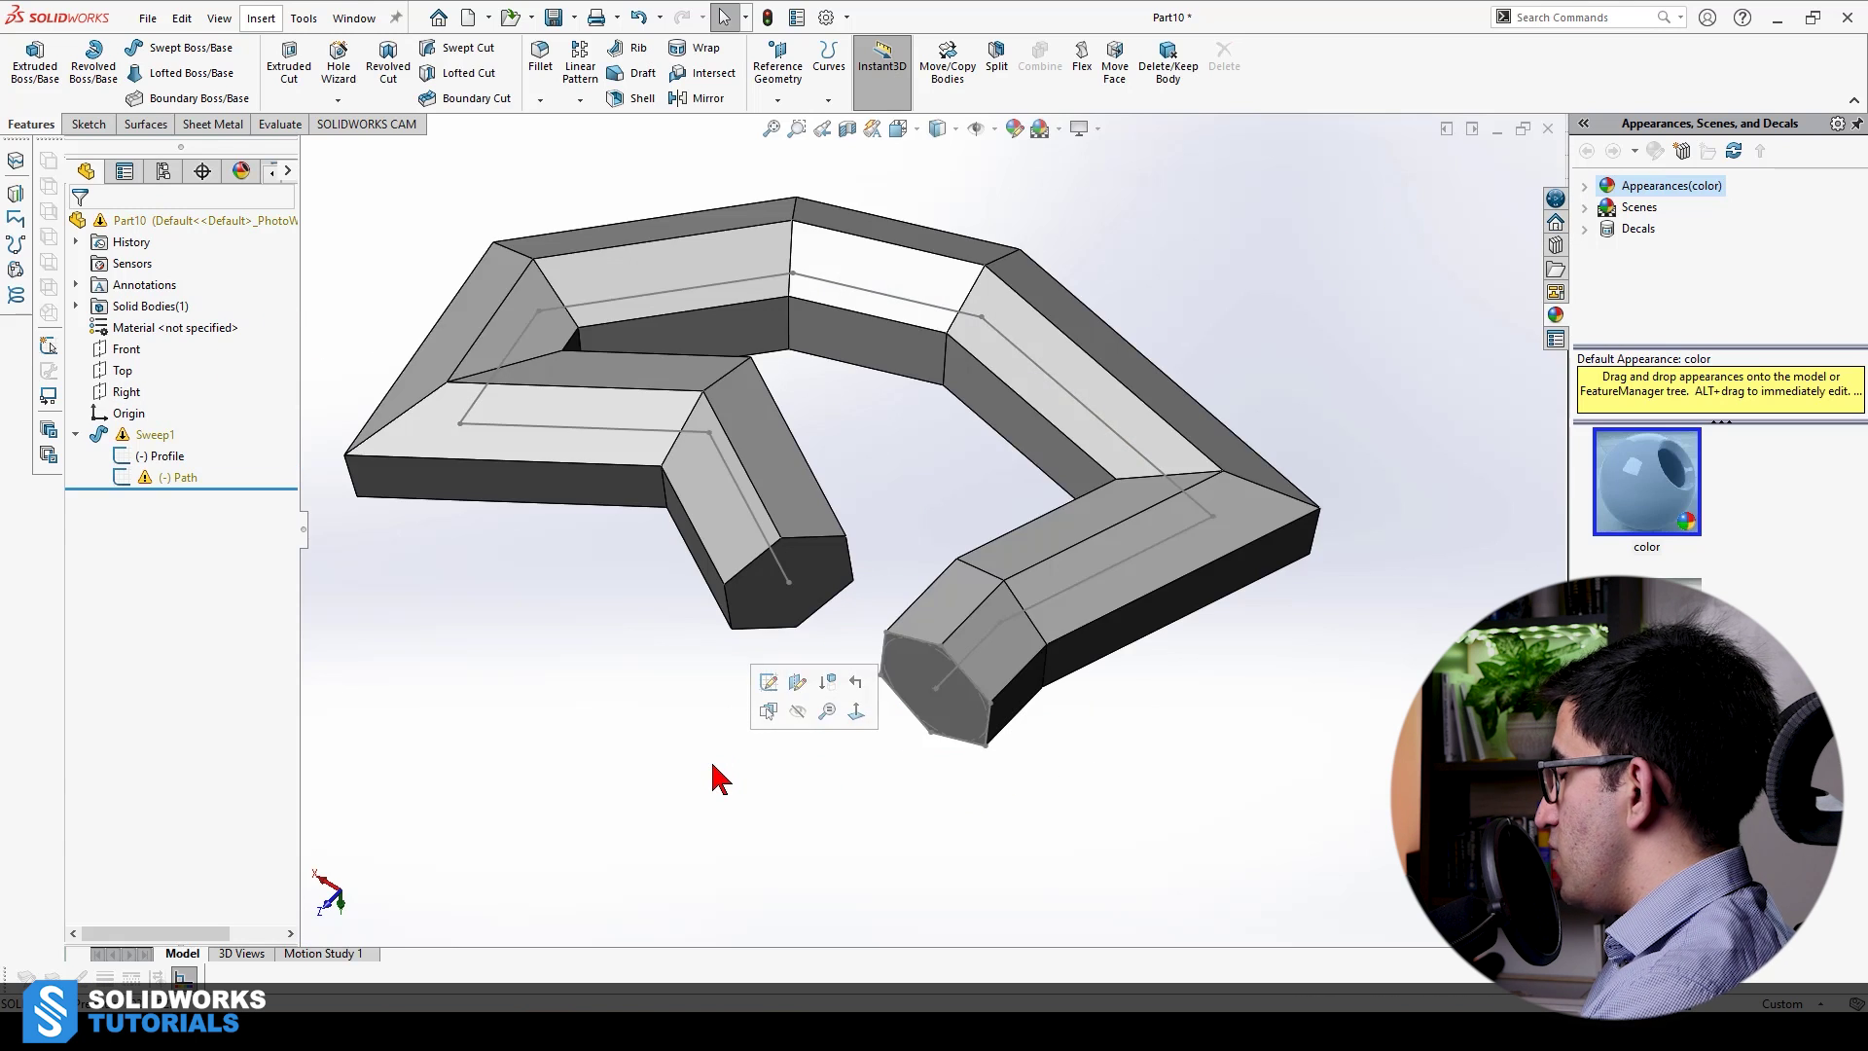
Undo the last profile change, drag hexagon corners to resize it, and rotate the view to check
key(ctrl+z)
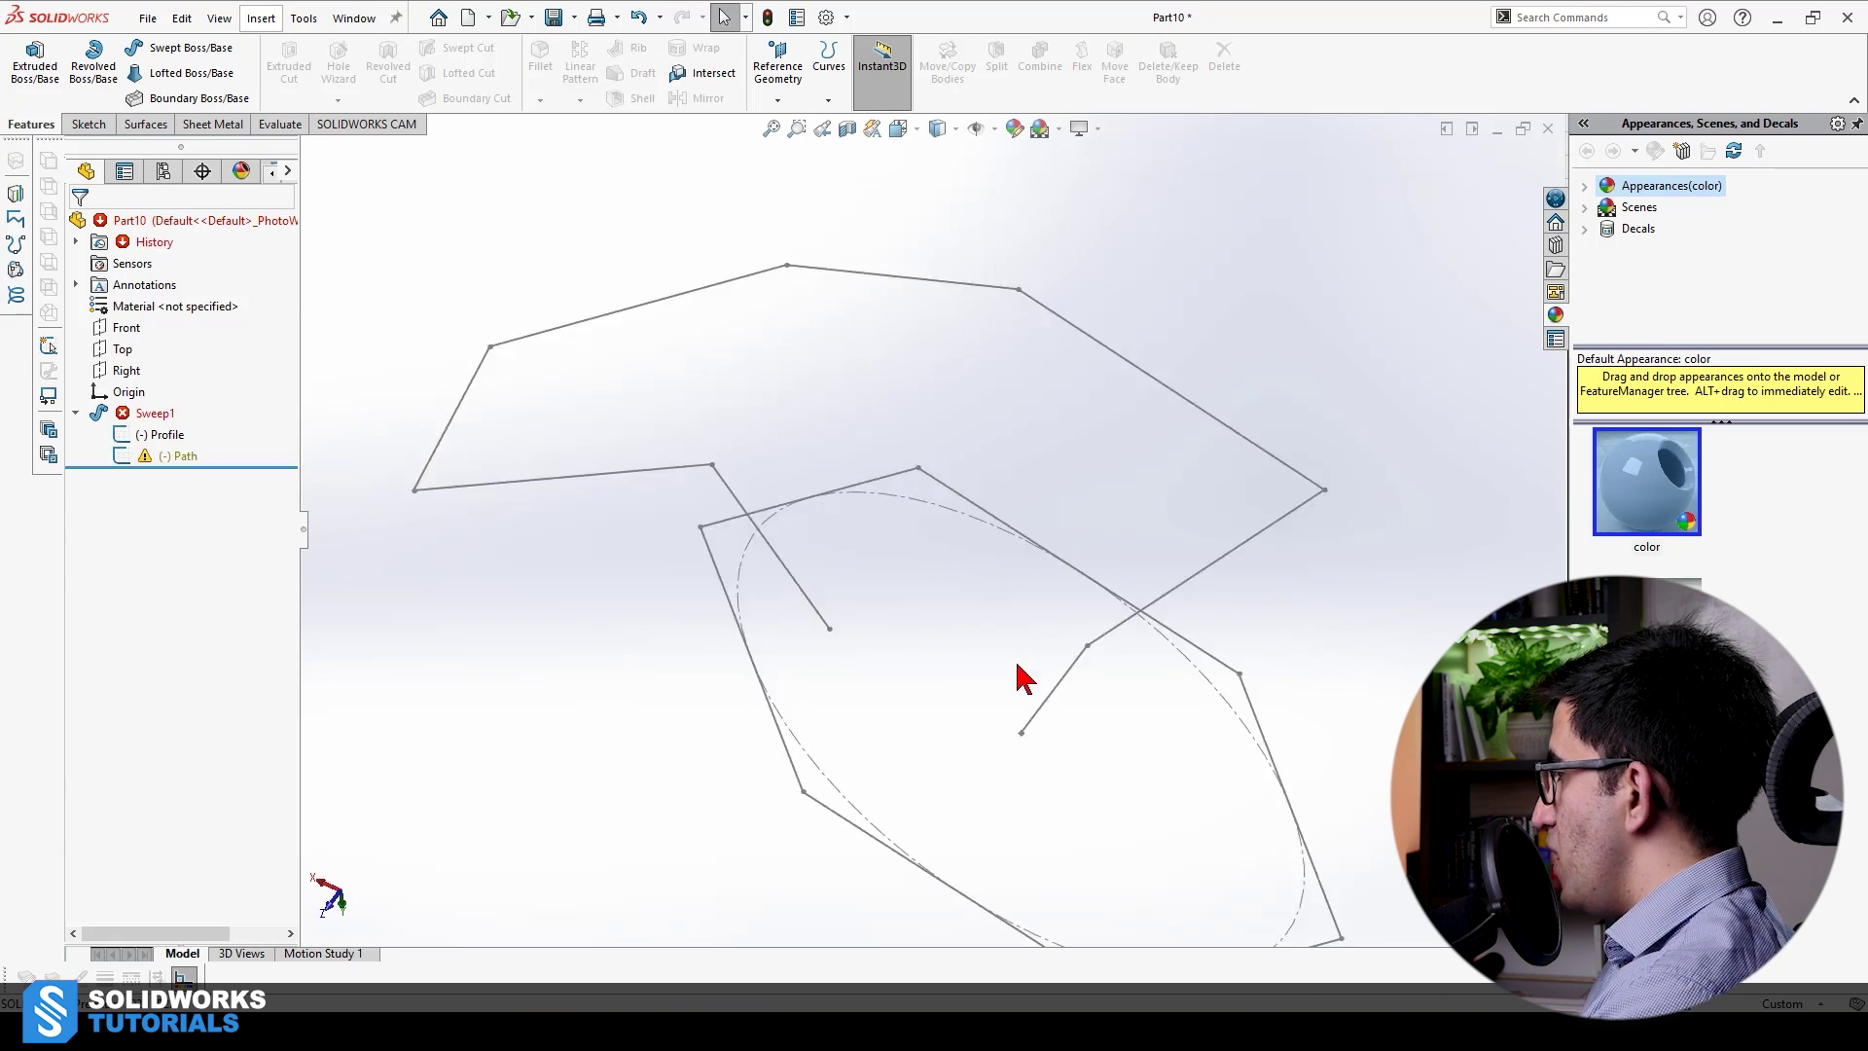
scroll(978, 718, down, 3)
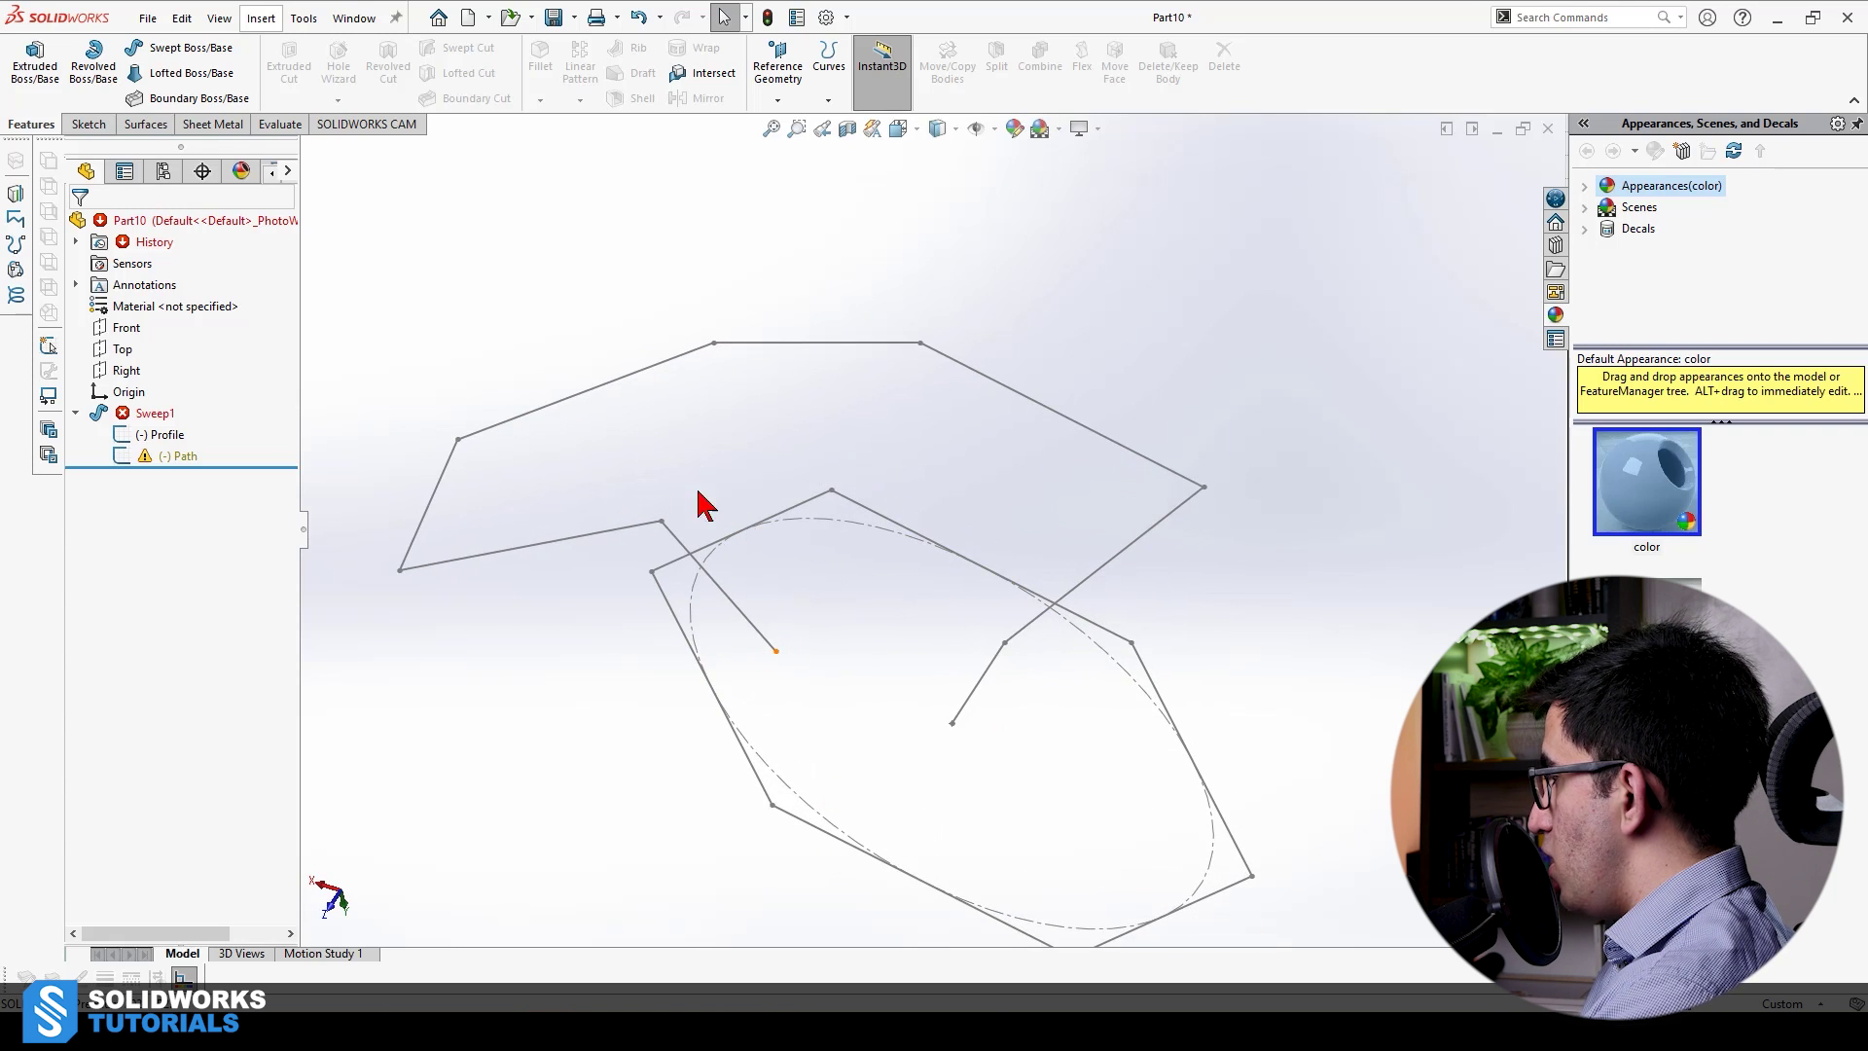
drag(652, 574, 798, 642)
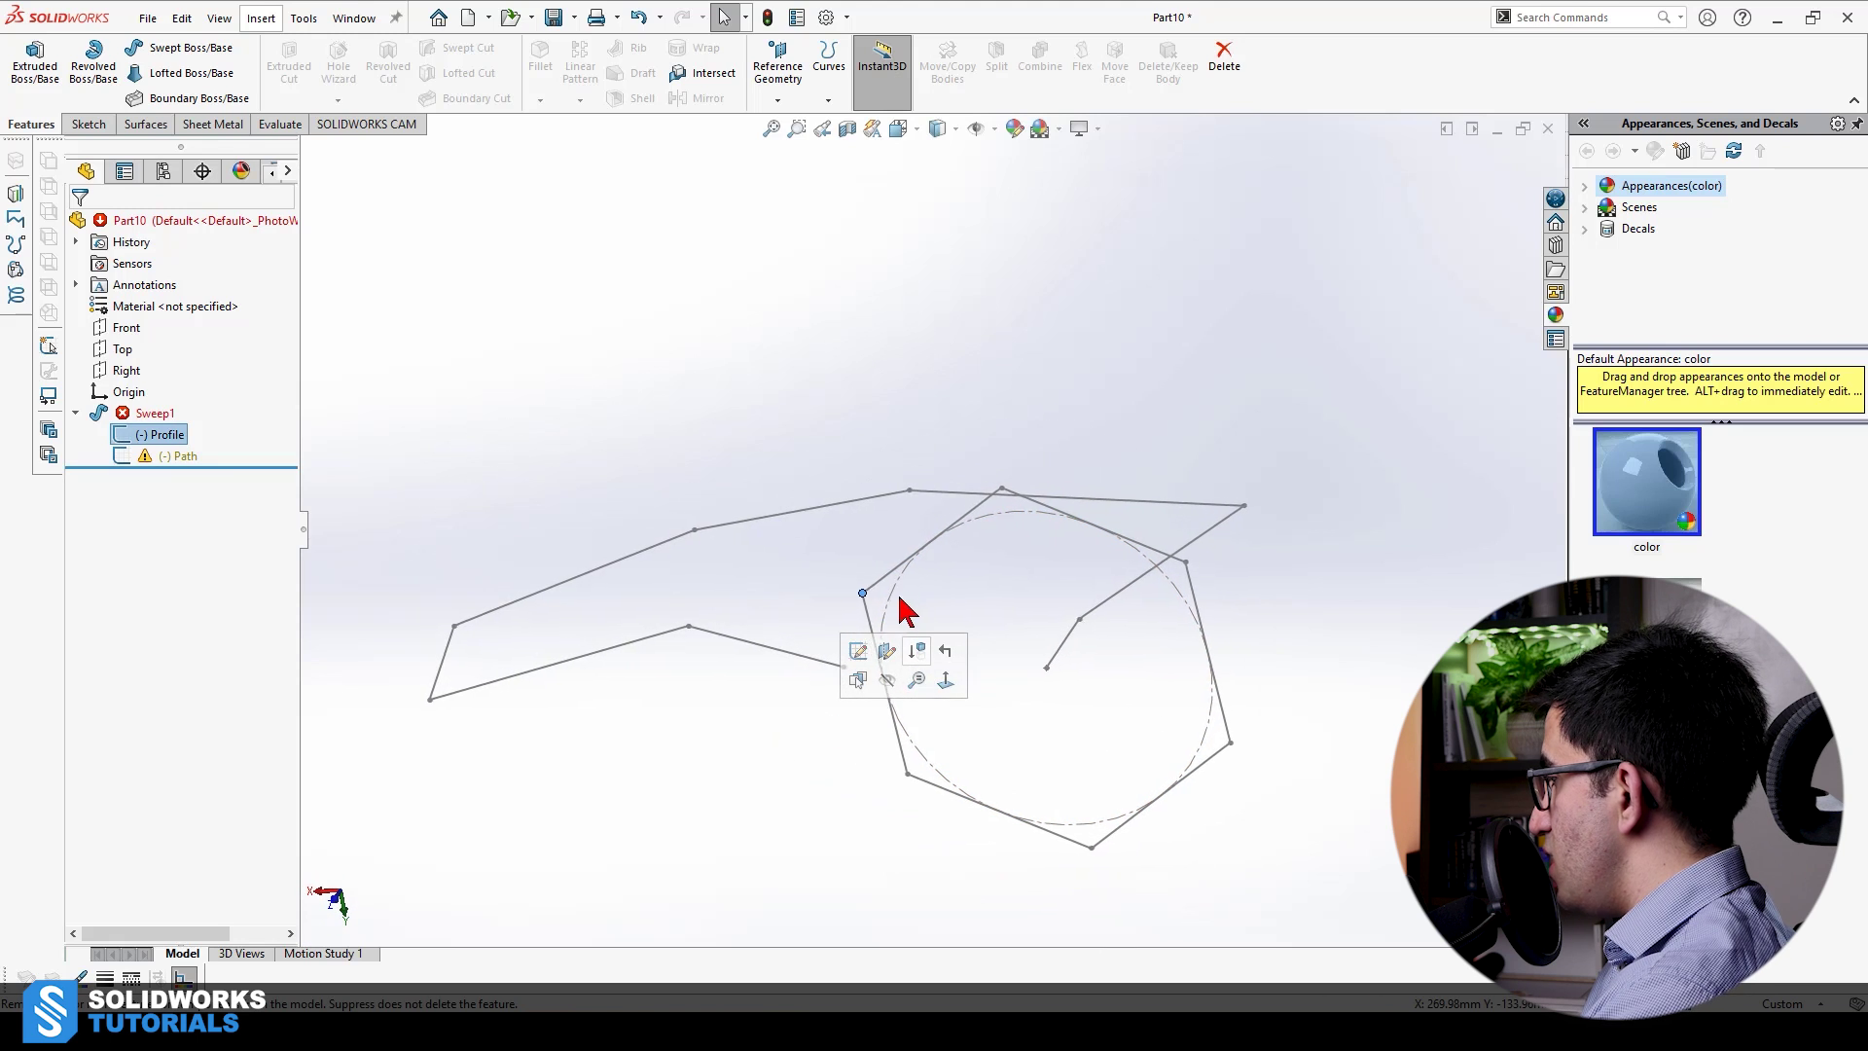
drag(882, 609, 891, 670)
key(Down)
key(Down)
key(Down)
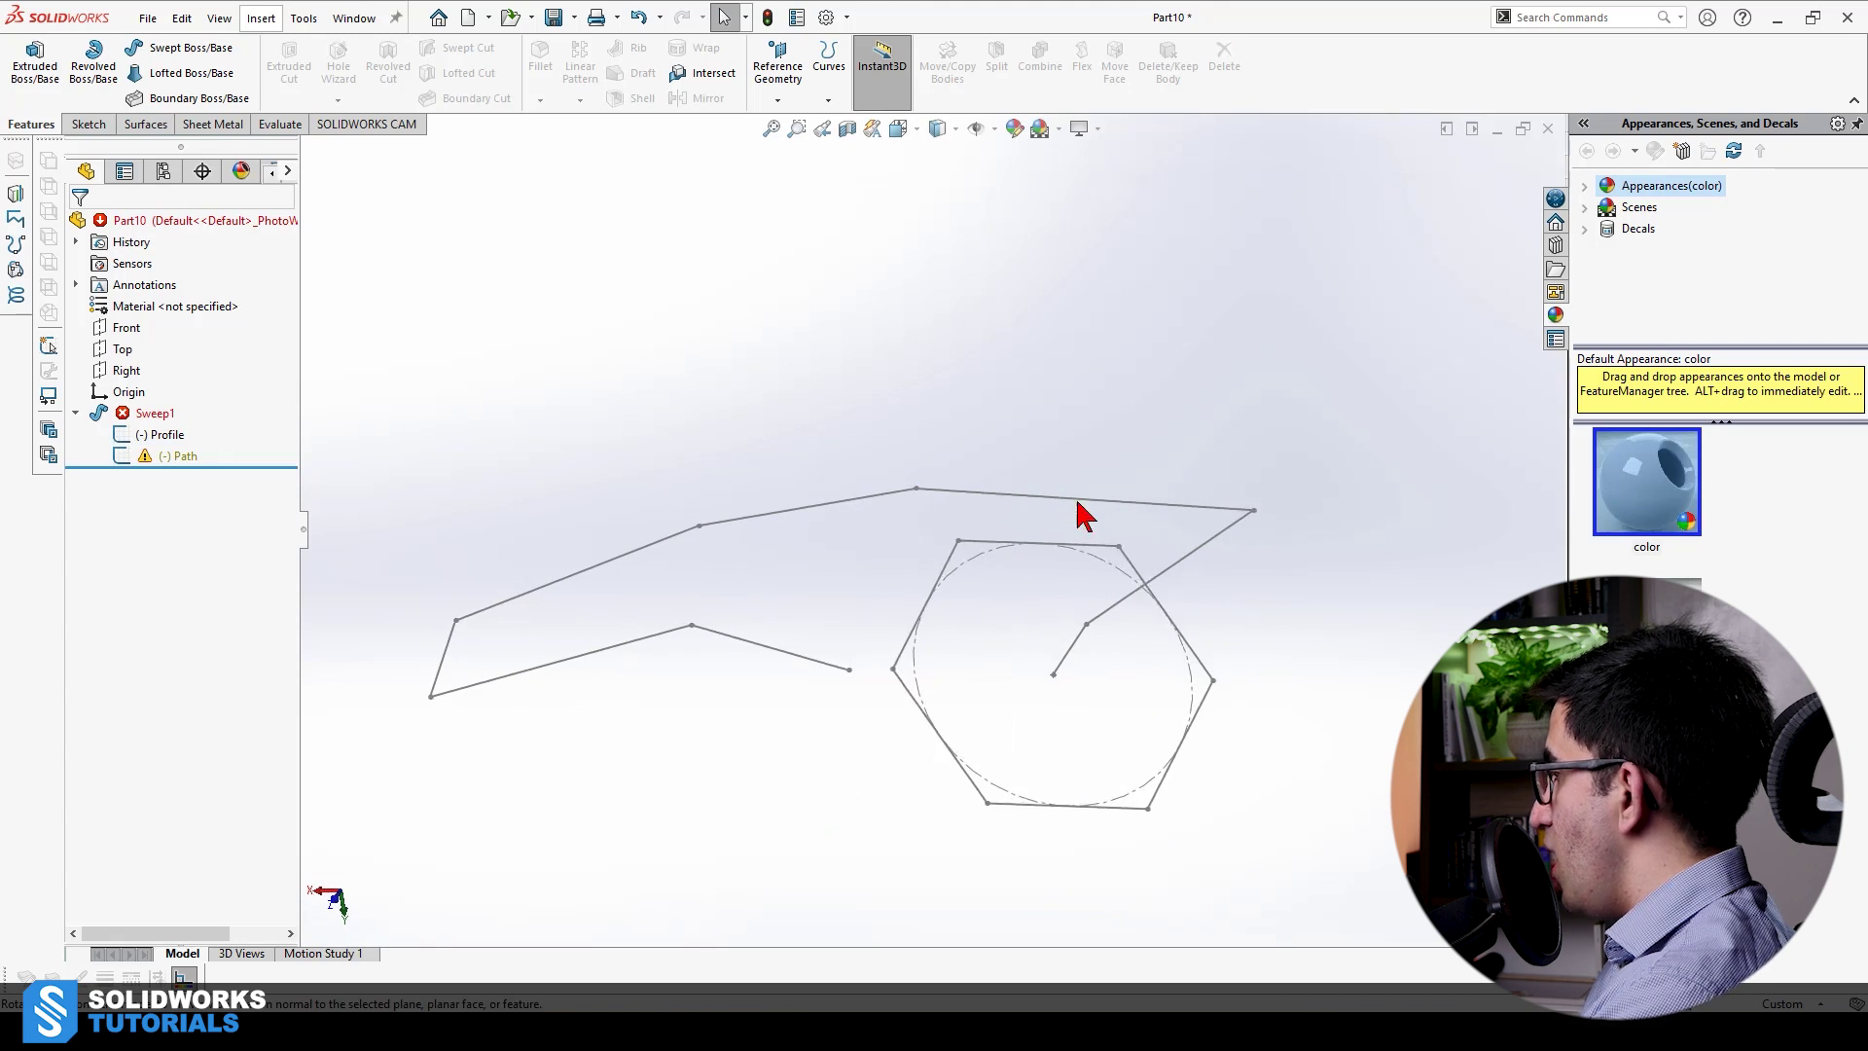
key(Down)
key(Down)
key(Down)
key(Down)
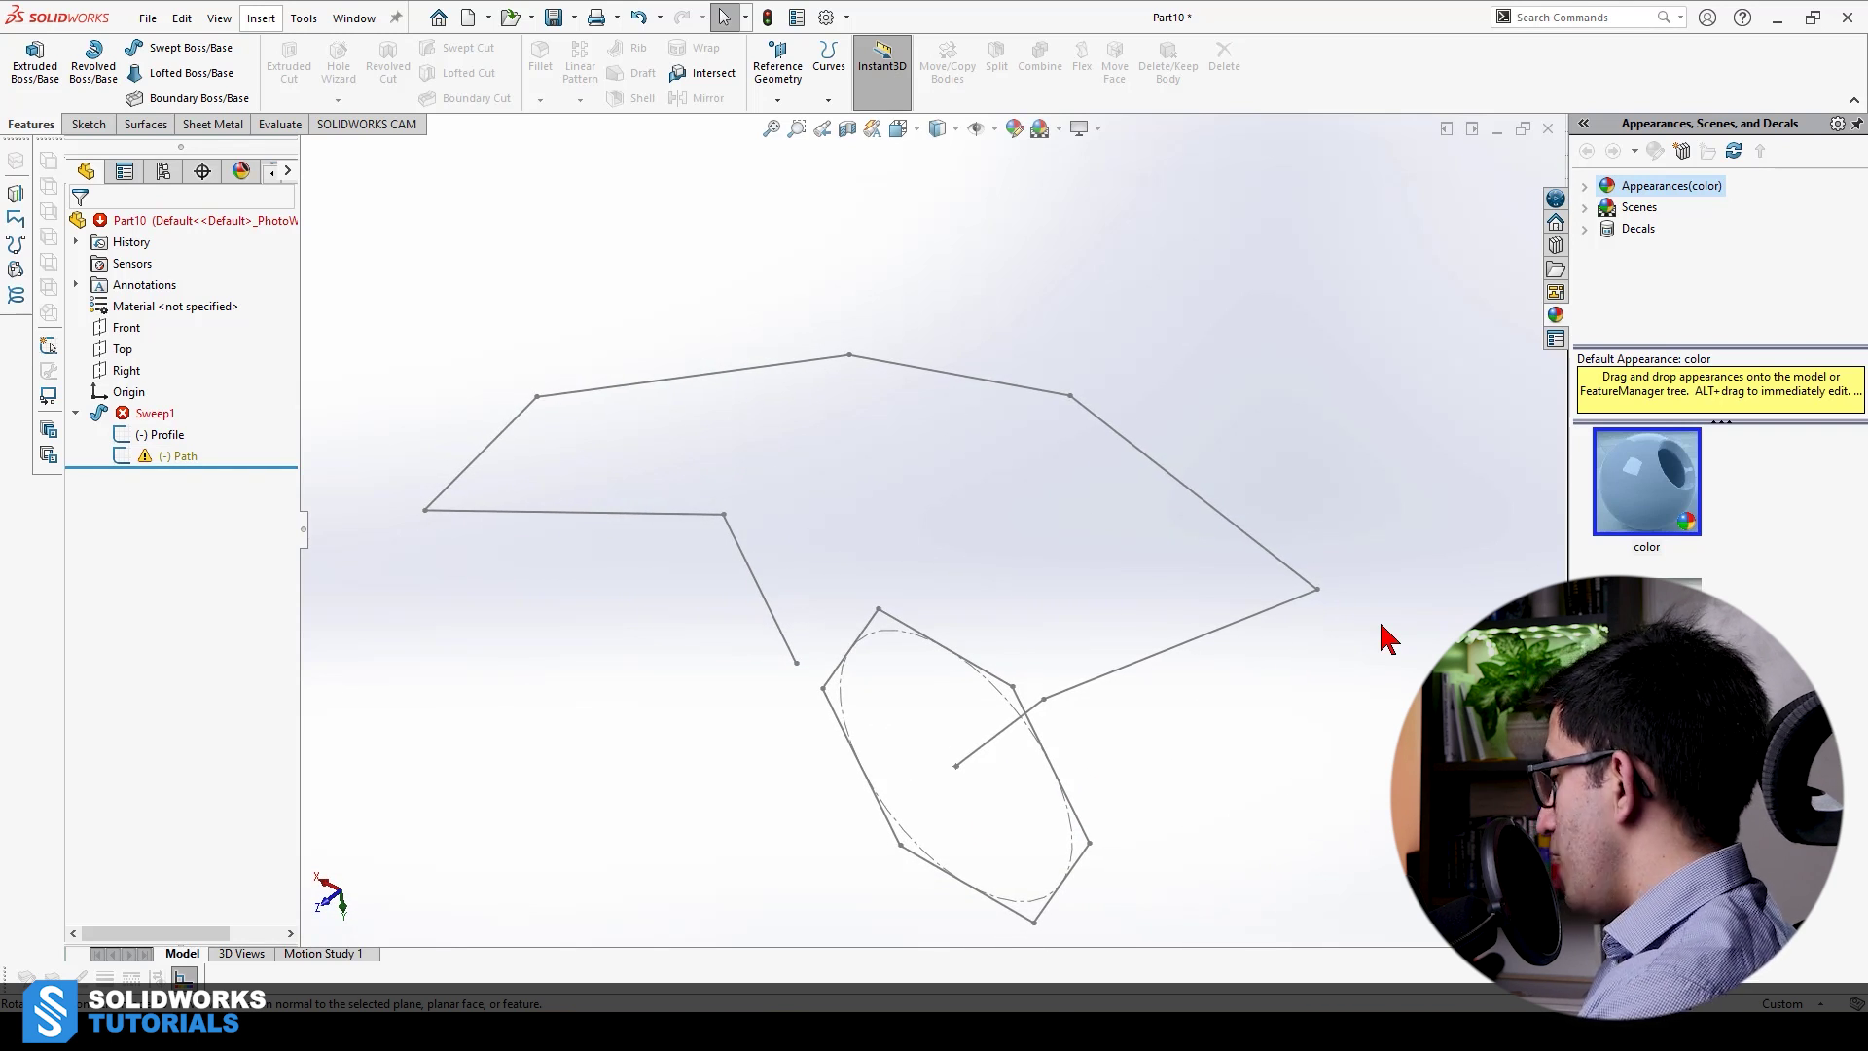
key(Down)
key(Down)
key(Down)
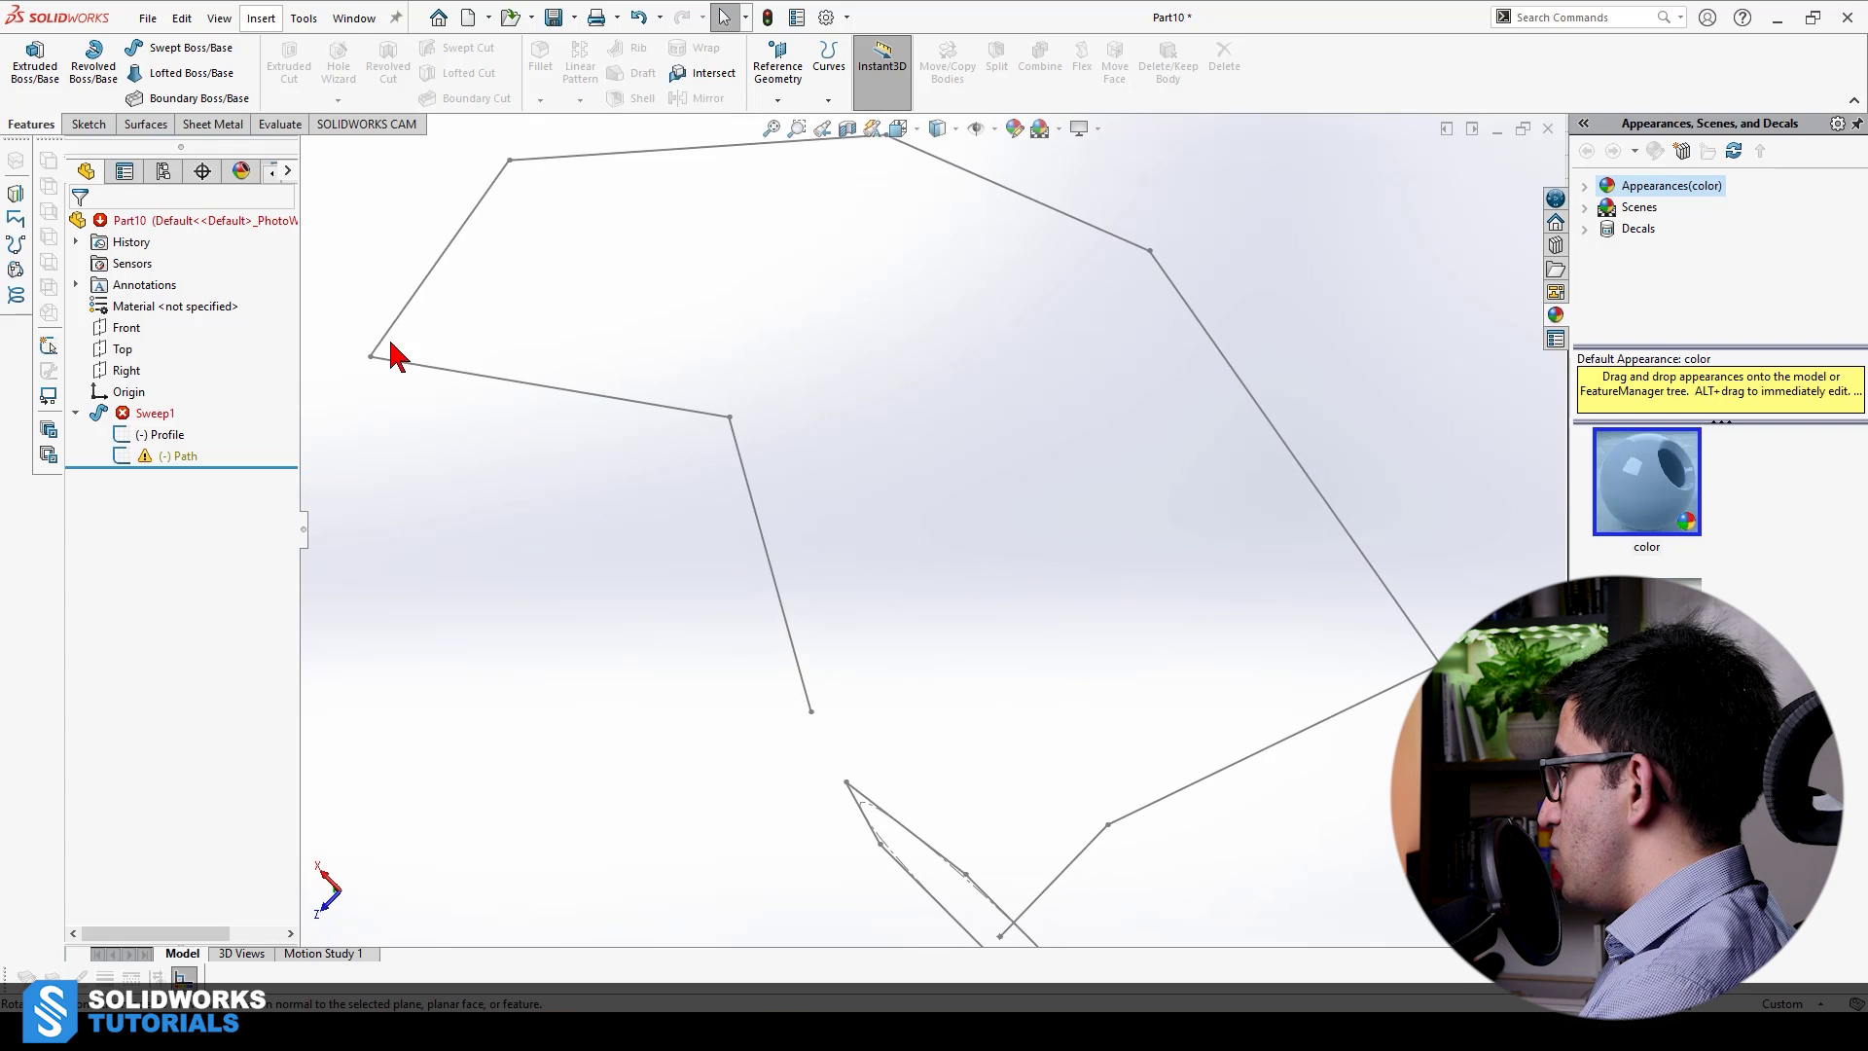
key(Down)
key(Down)
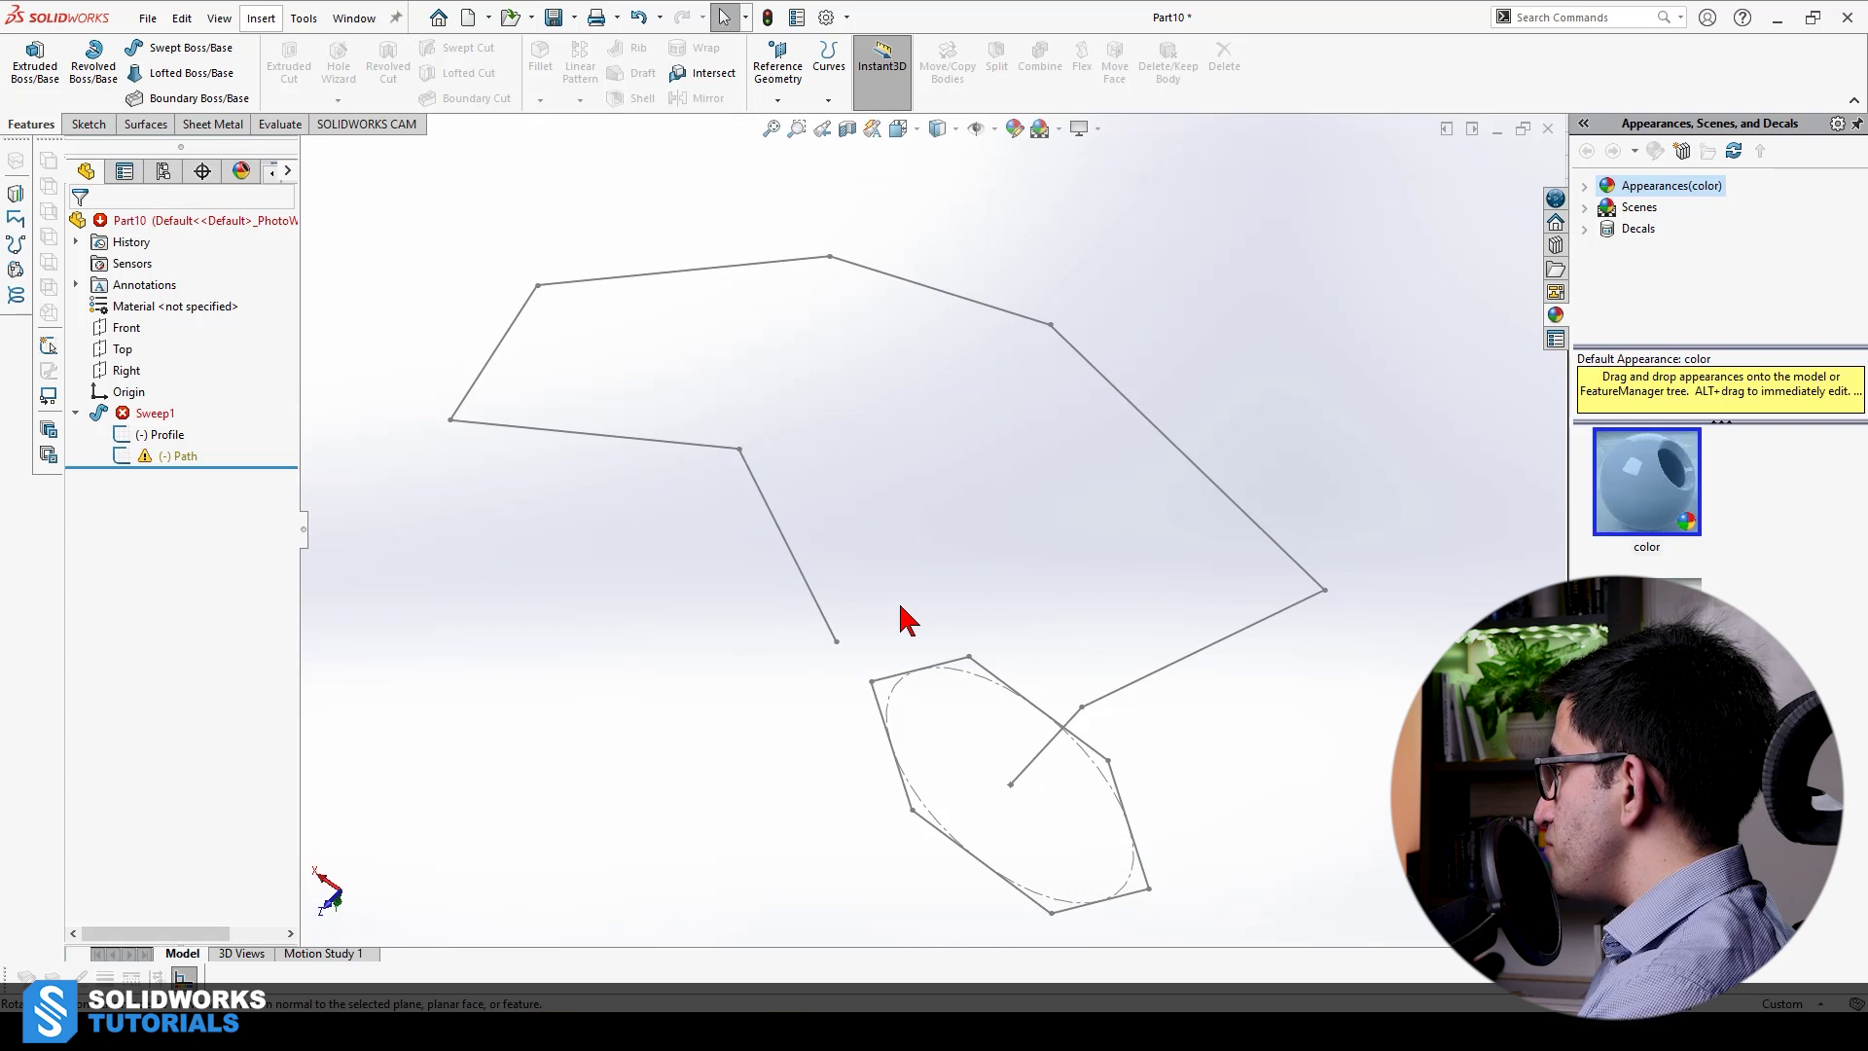
key(Down)
key(Down)
key(Down)
key(Down)
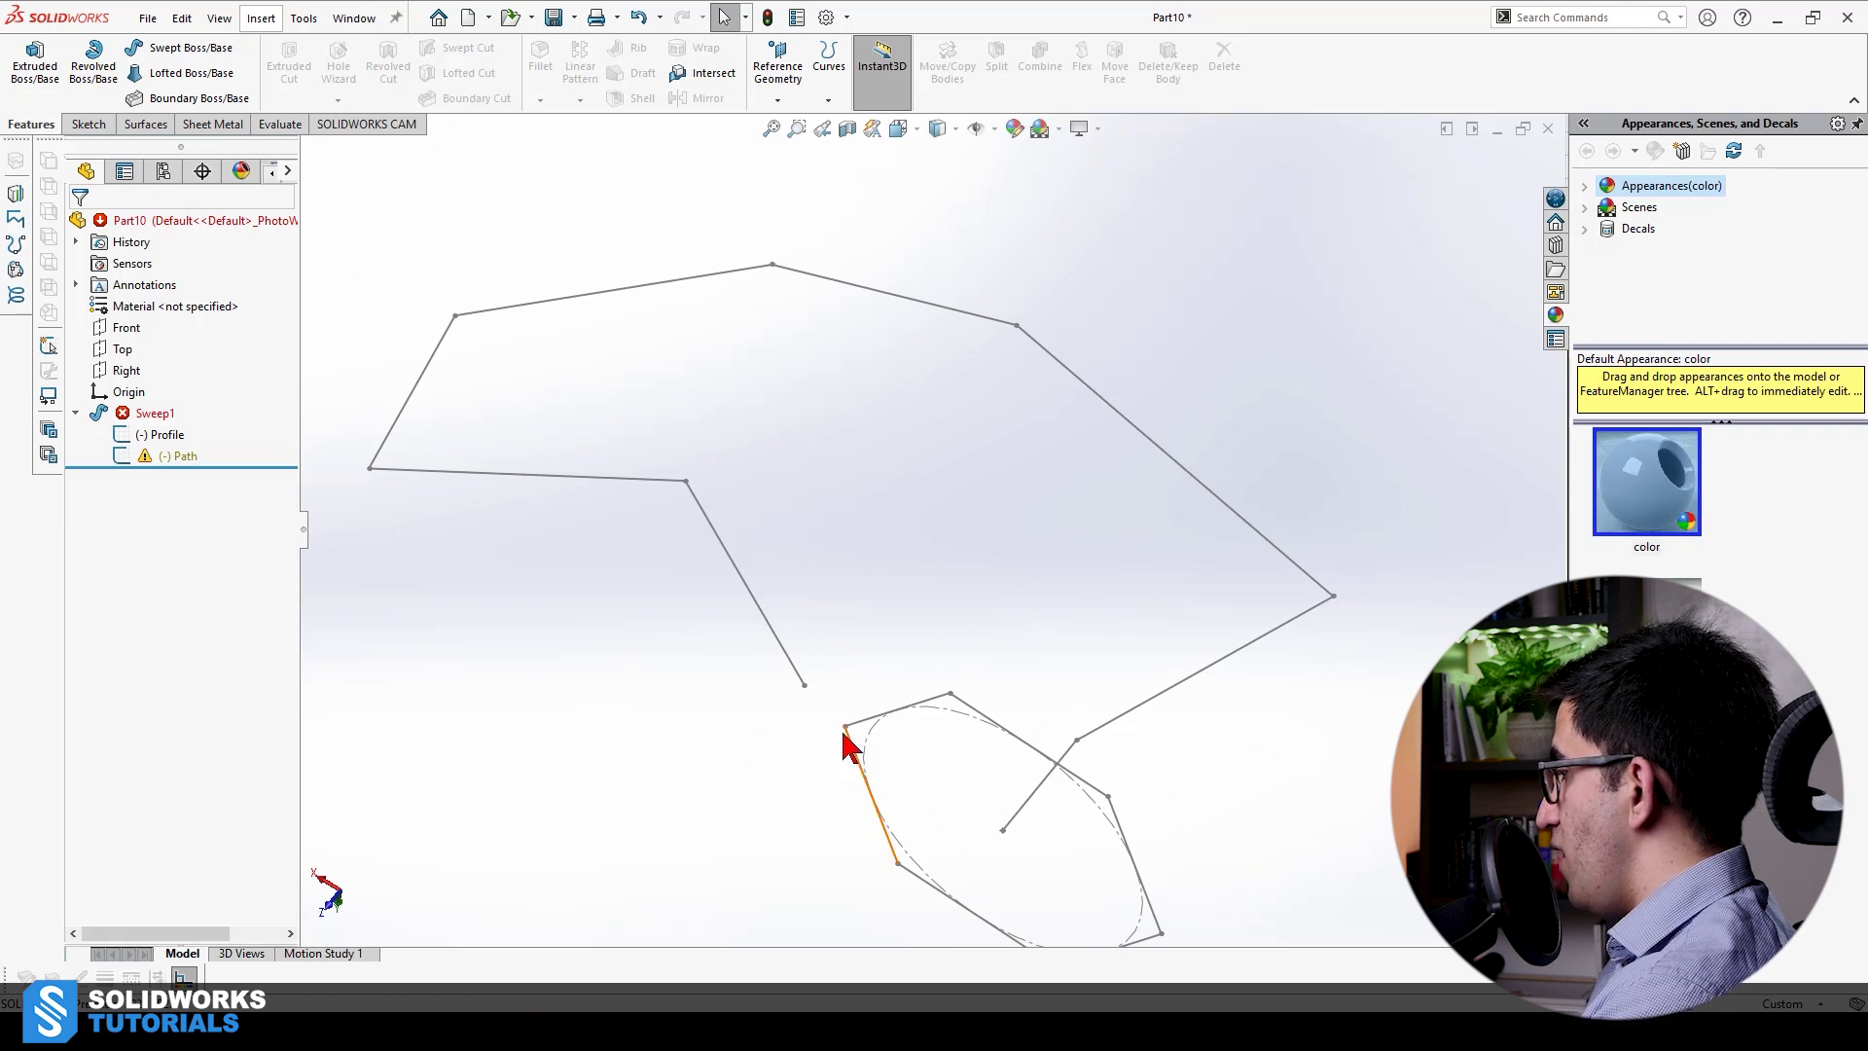
Adjust two more hexagon corners near the path end and rebuild Sweep1
mouse_move(848, 732)
mouse_down()
mouse_move(897, 759)
mouse_move(822, 803)
mouse_up()
click(896, 816)
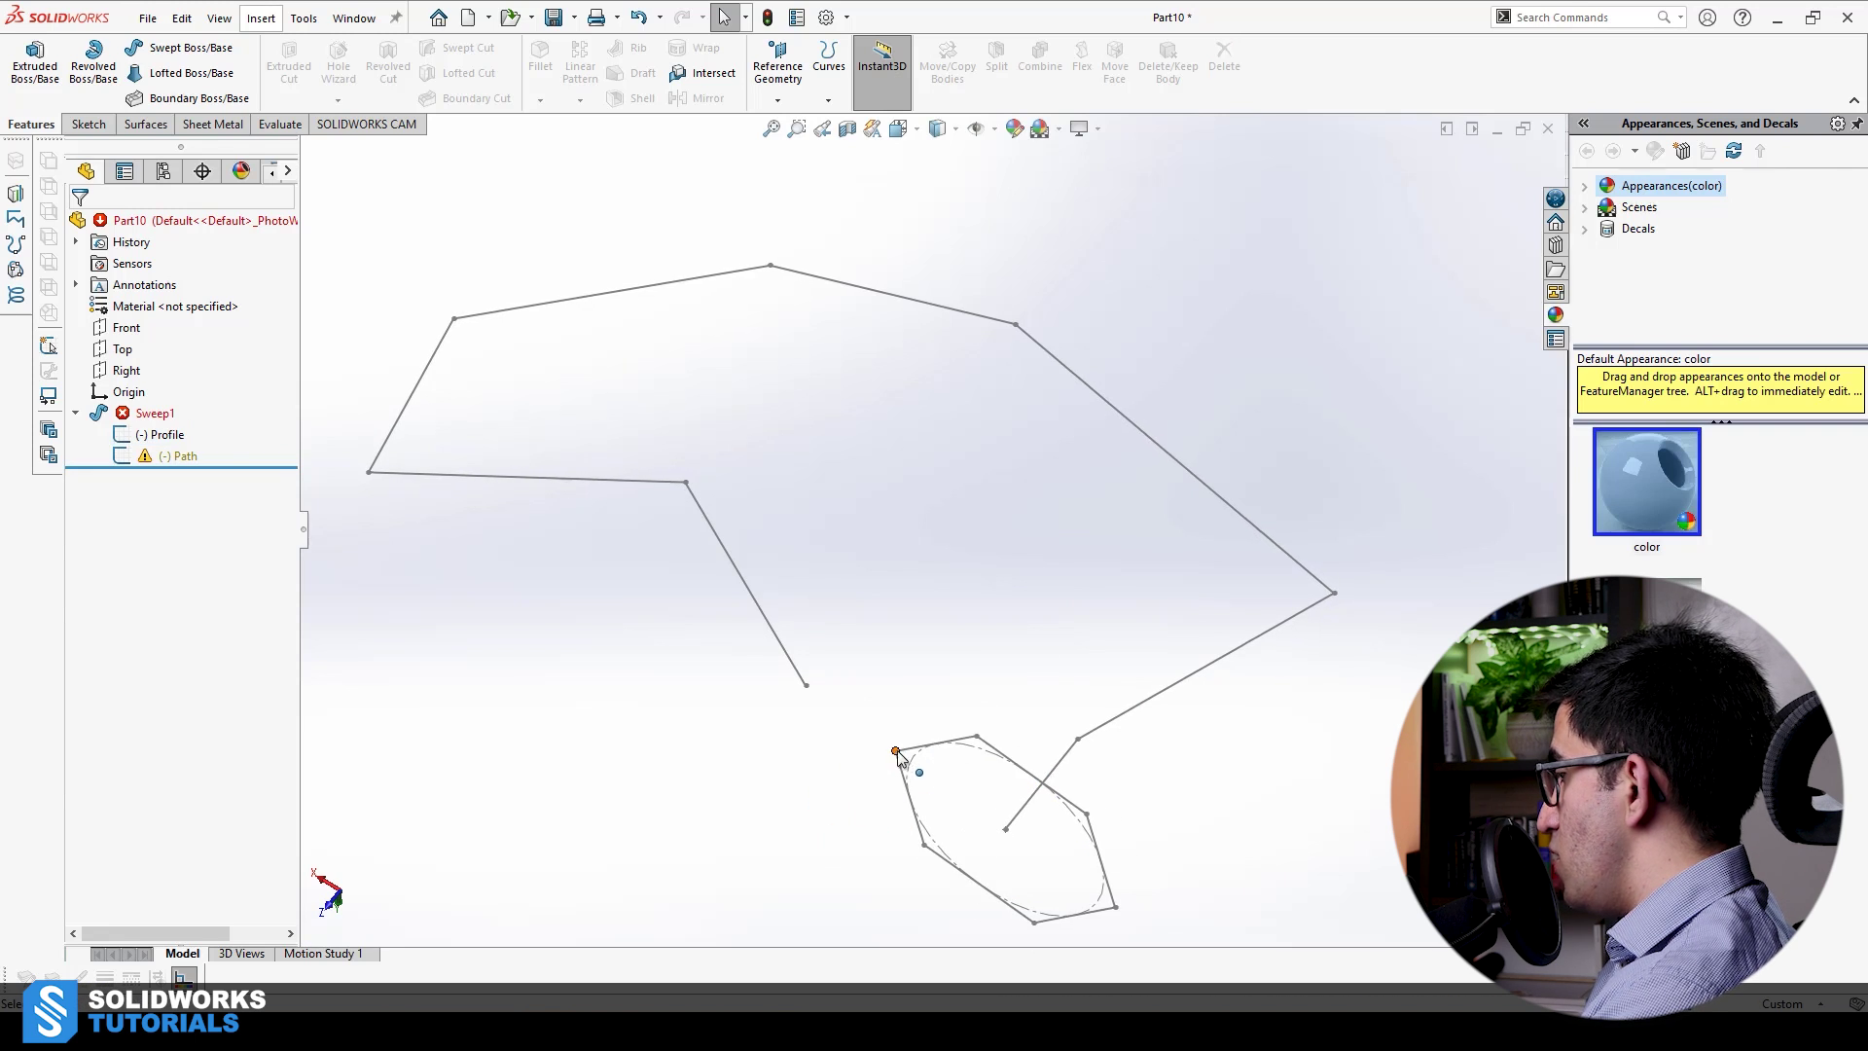
drag(899, 753, 917, 762)
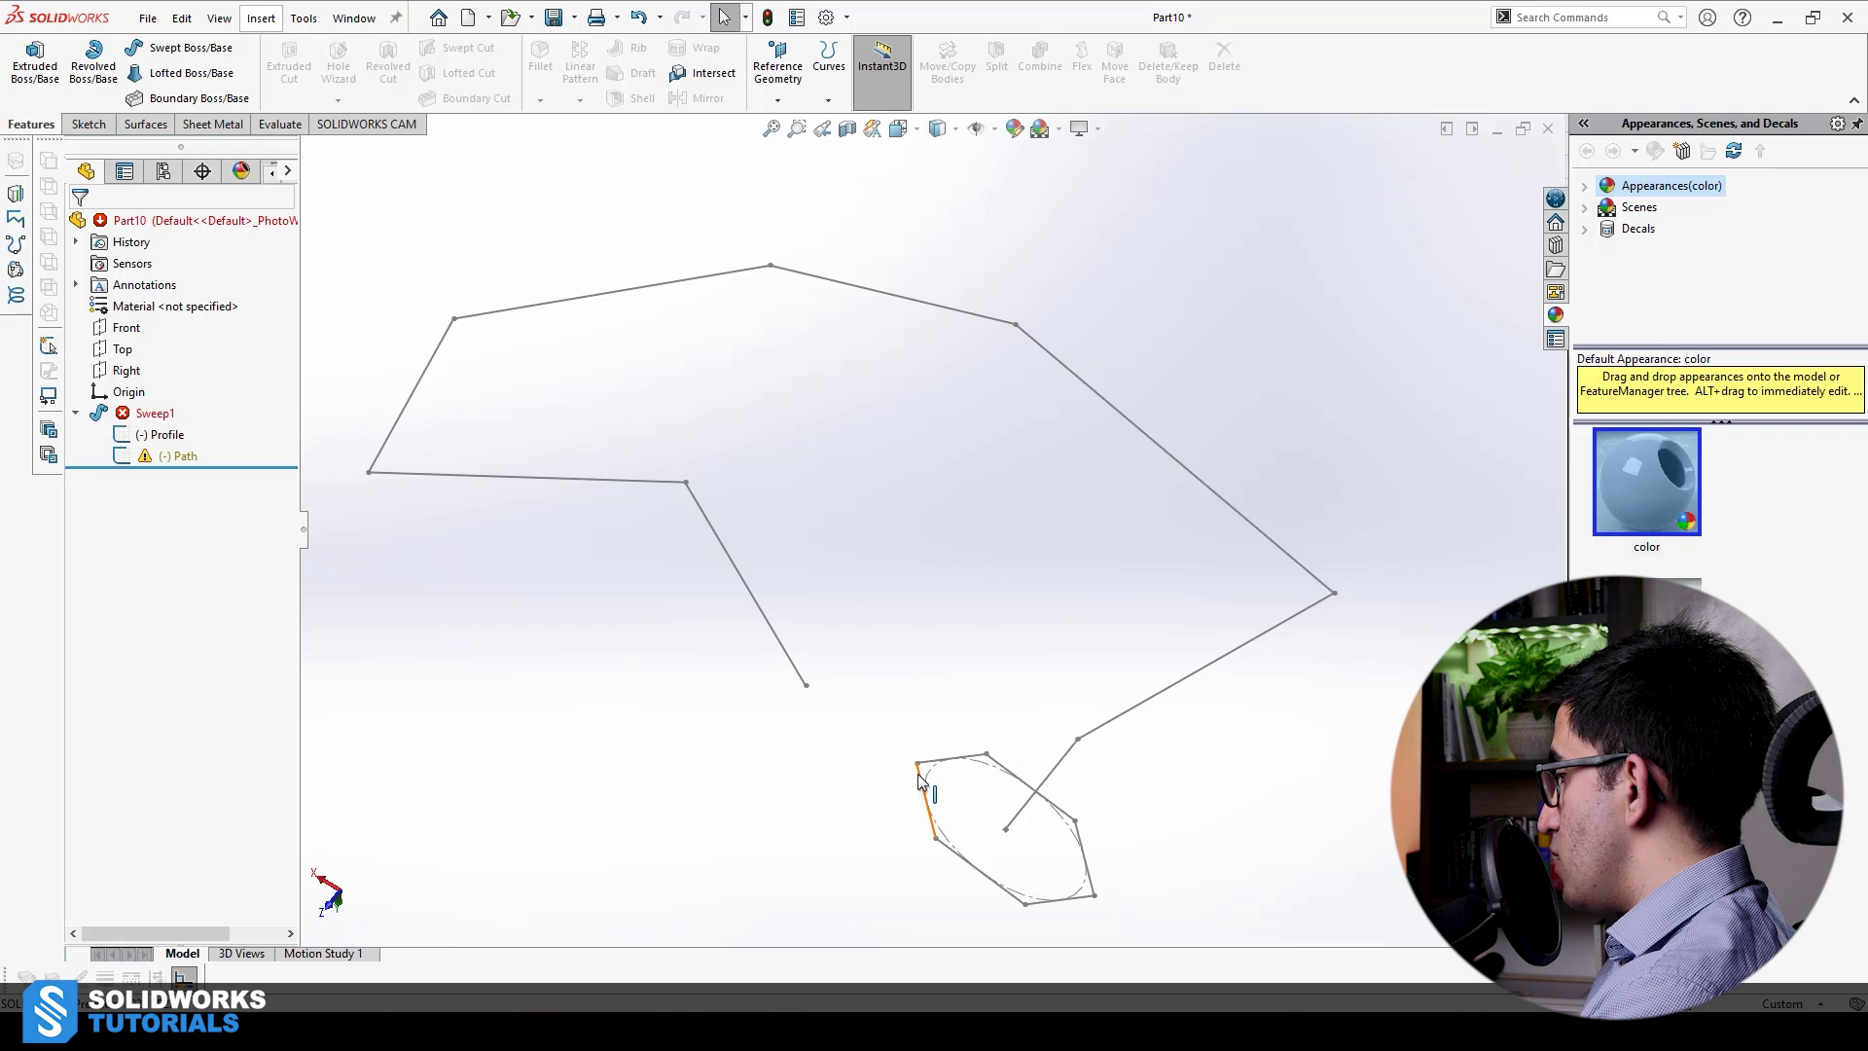
click(938, 780)
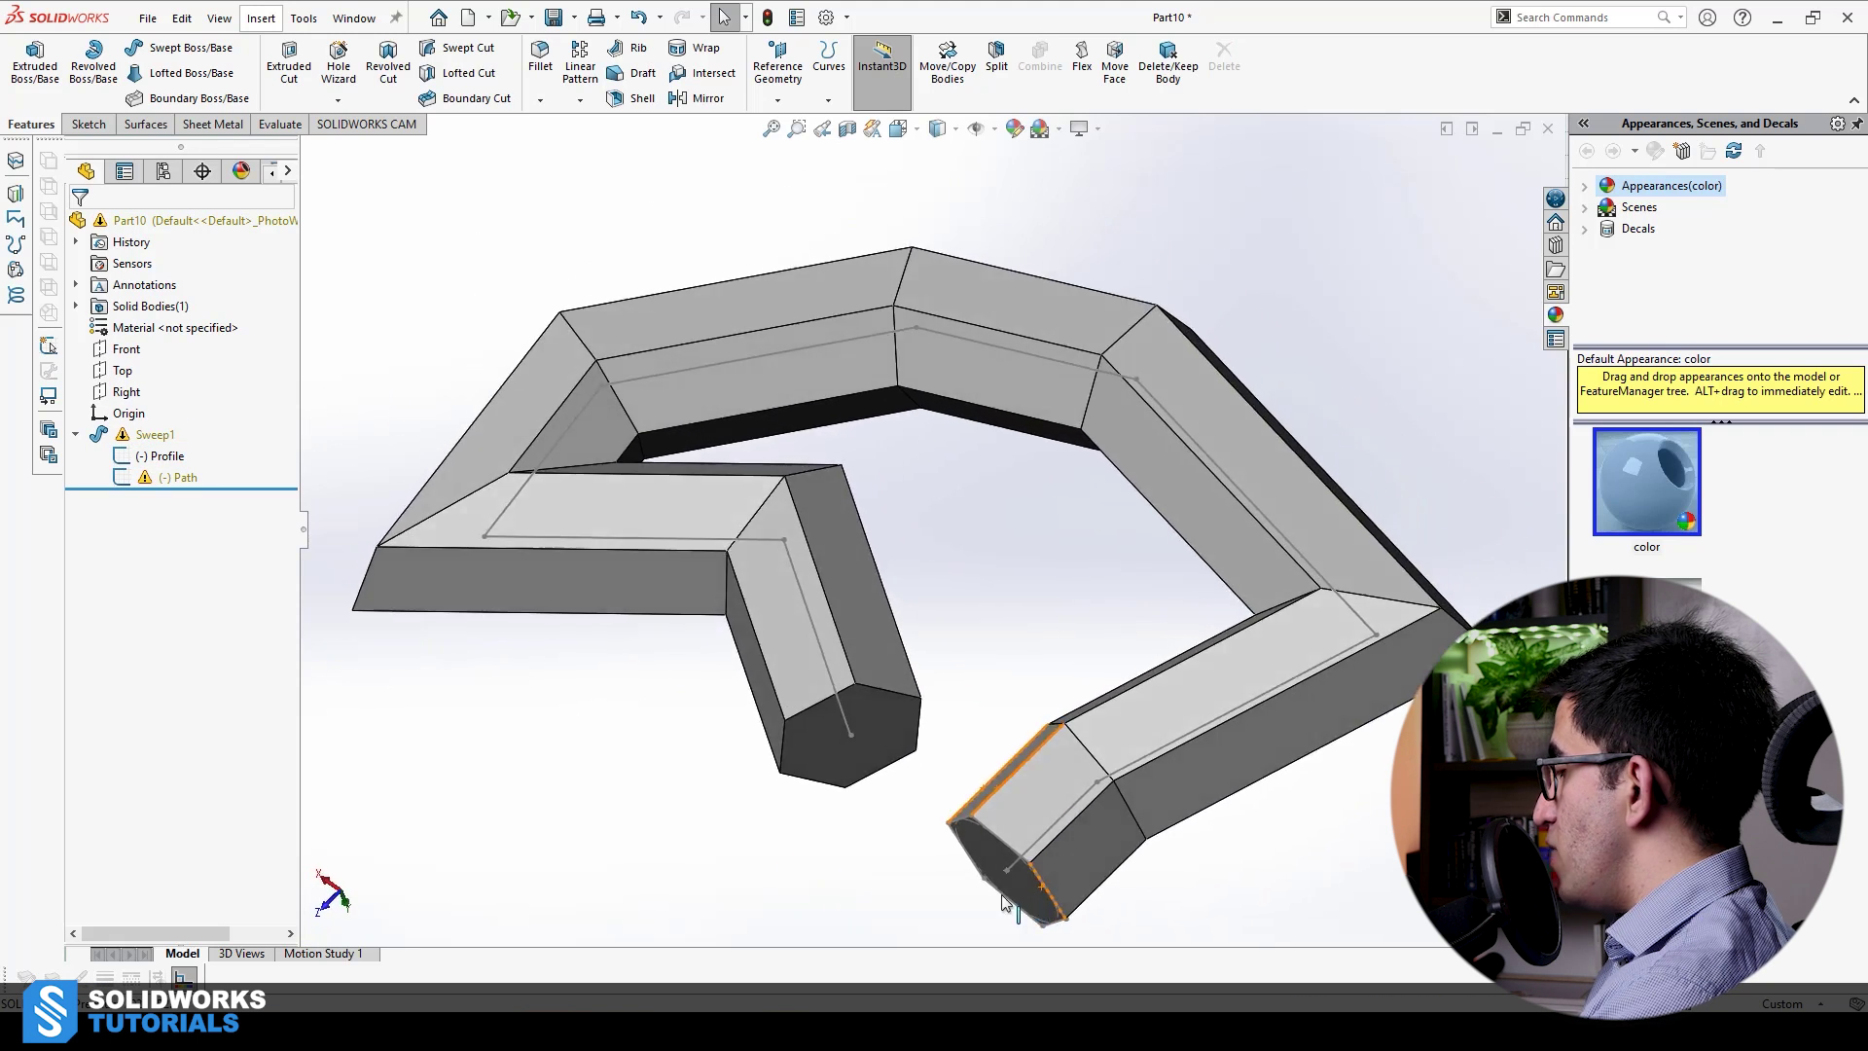
Drag four Path corner points, stretching the last leg and pulling the right corner inward
middle_drag(994, 897, 745, 588)
drag(742, 582, 610, 825)
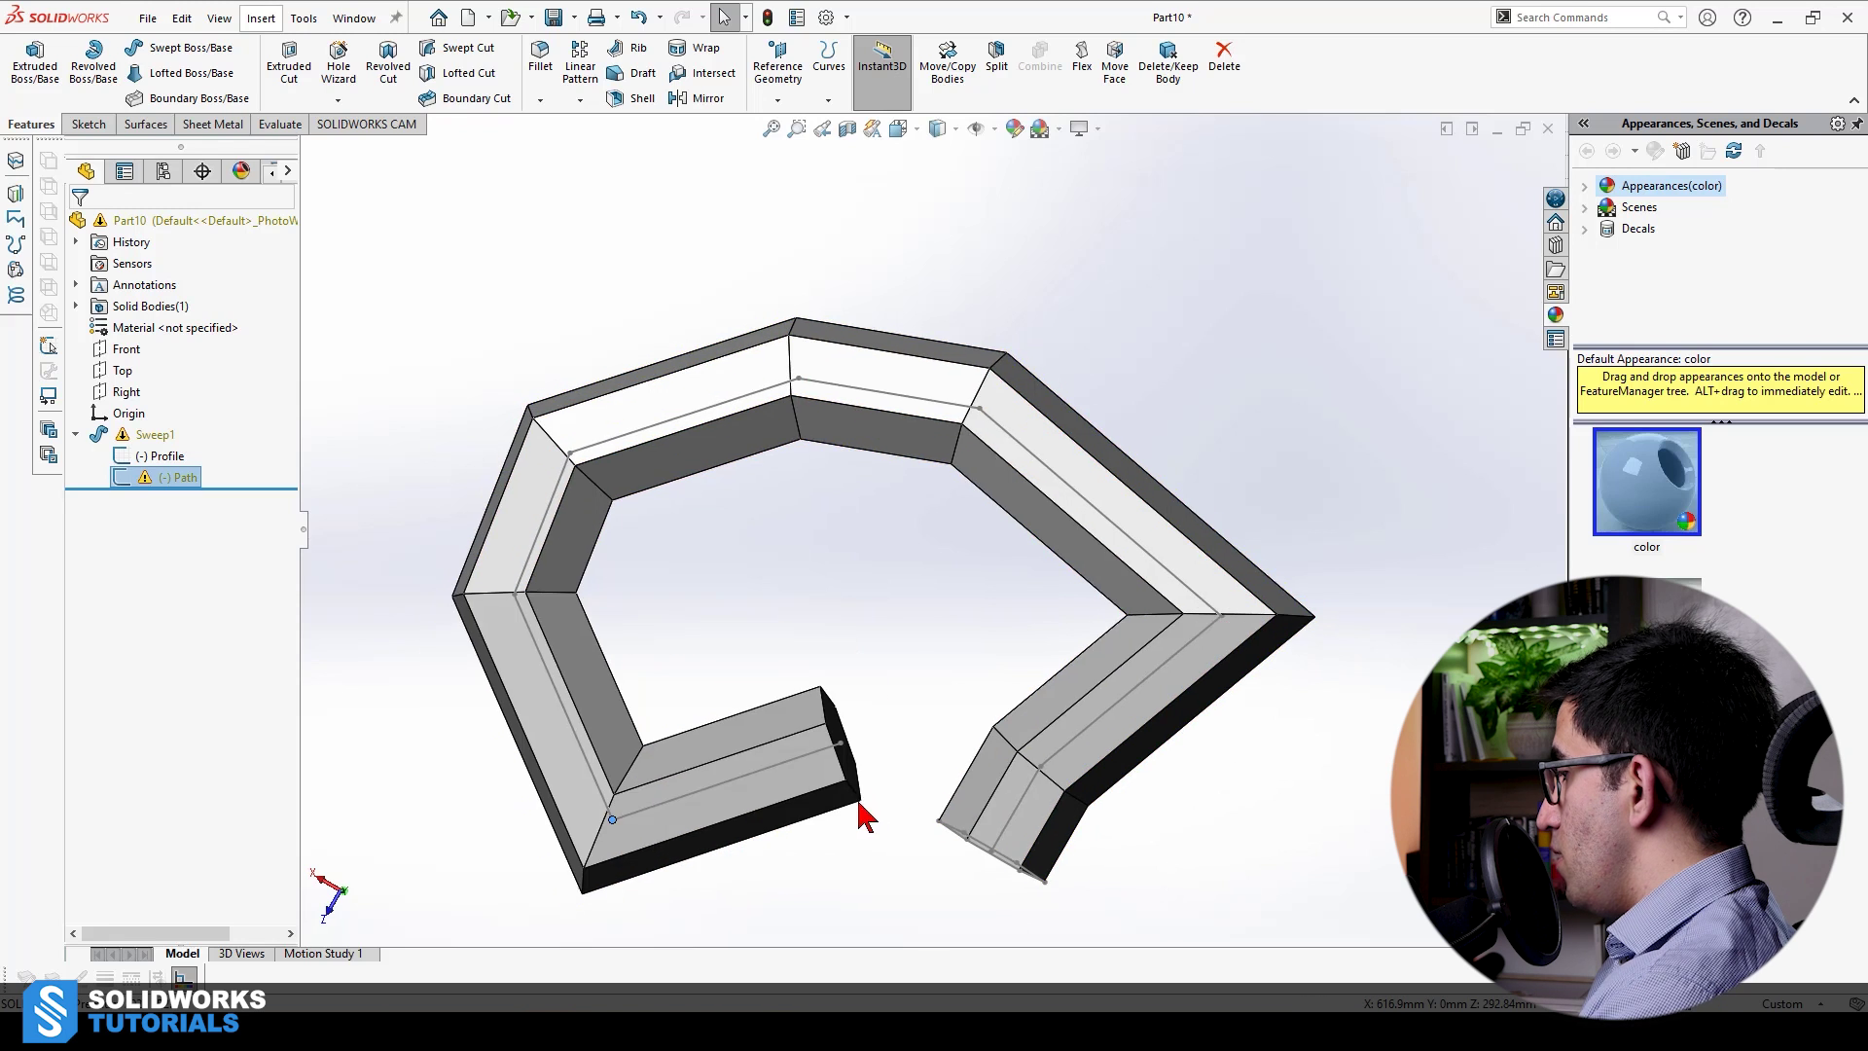
scroll(825, 703, up, 2)
mouse_move(822, 731)
mouse_down()
mouse_move(763, 863)
mouse_move(889, 901)
mouse_up()
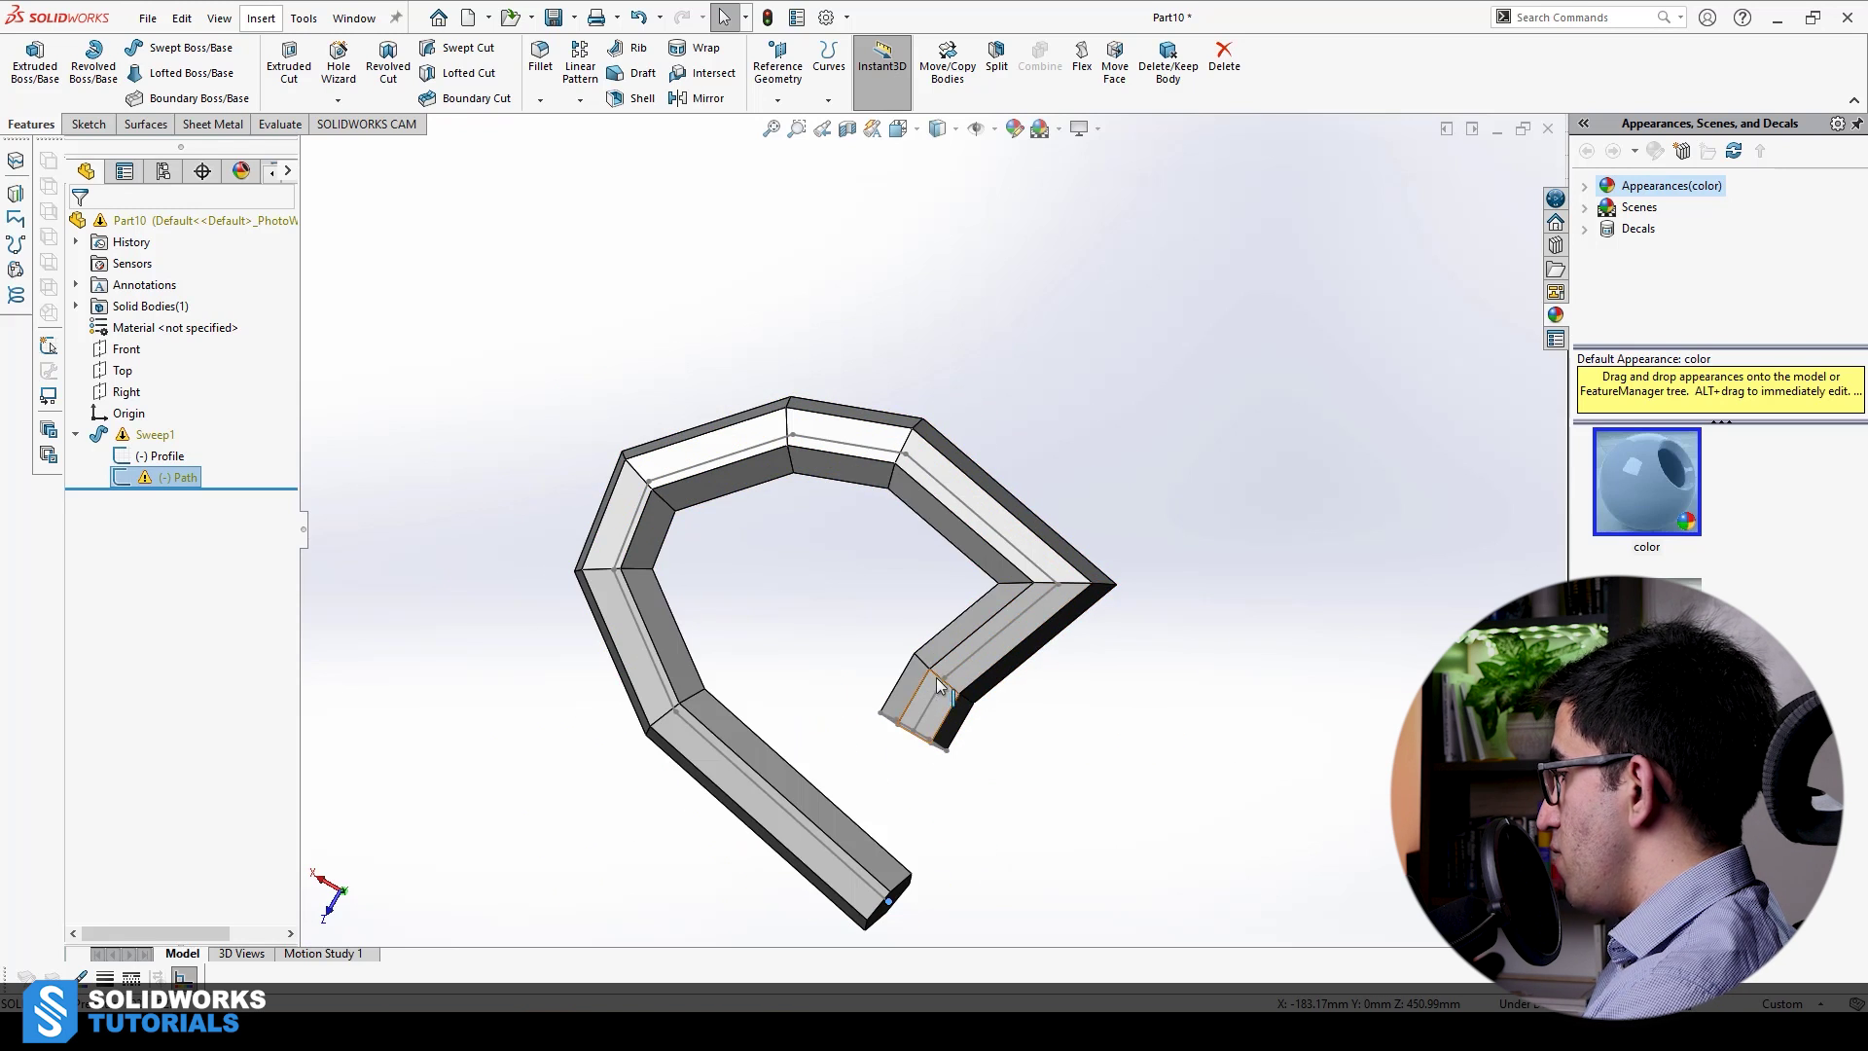
drag(944, 681, 1087, 731)
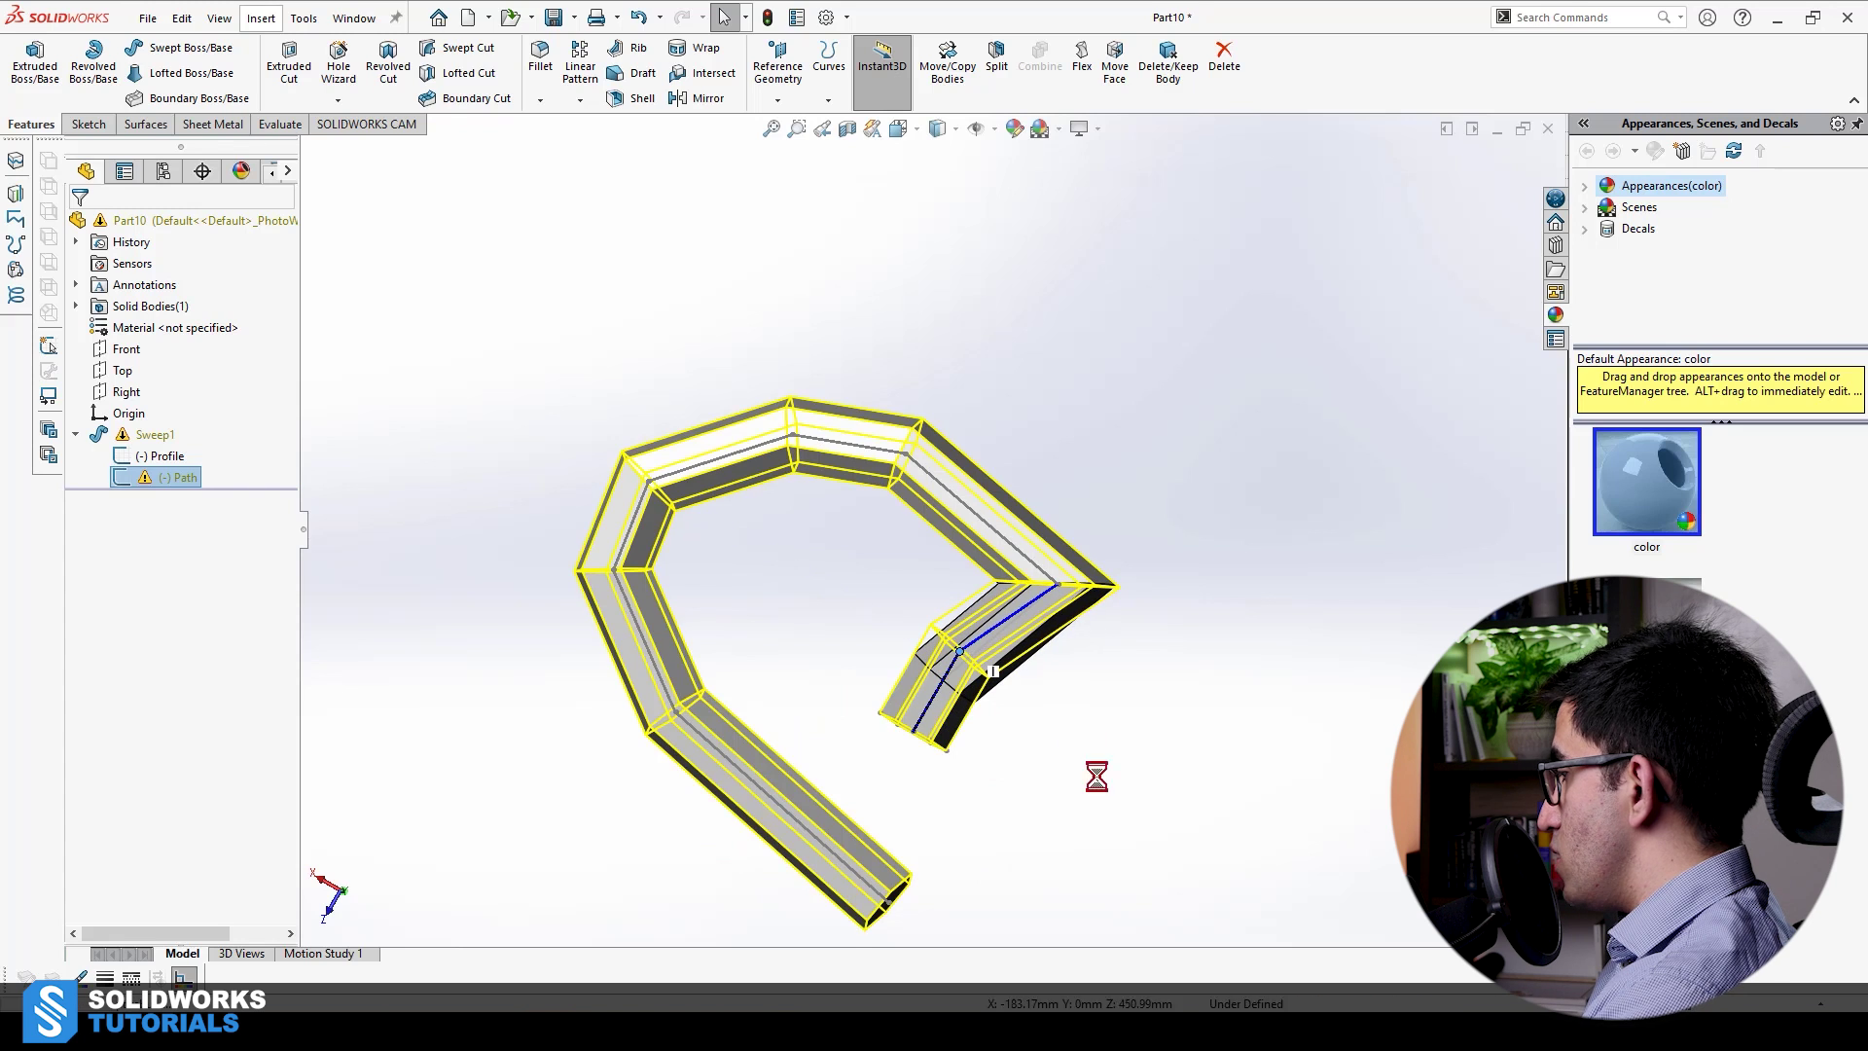
drag(1059, 587, 993, 530)
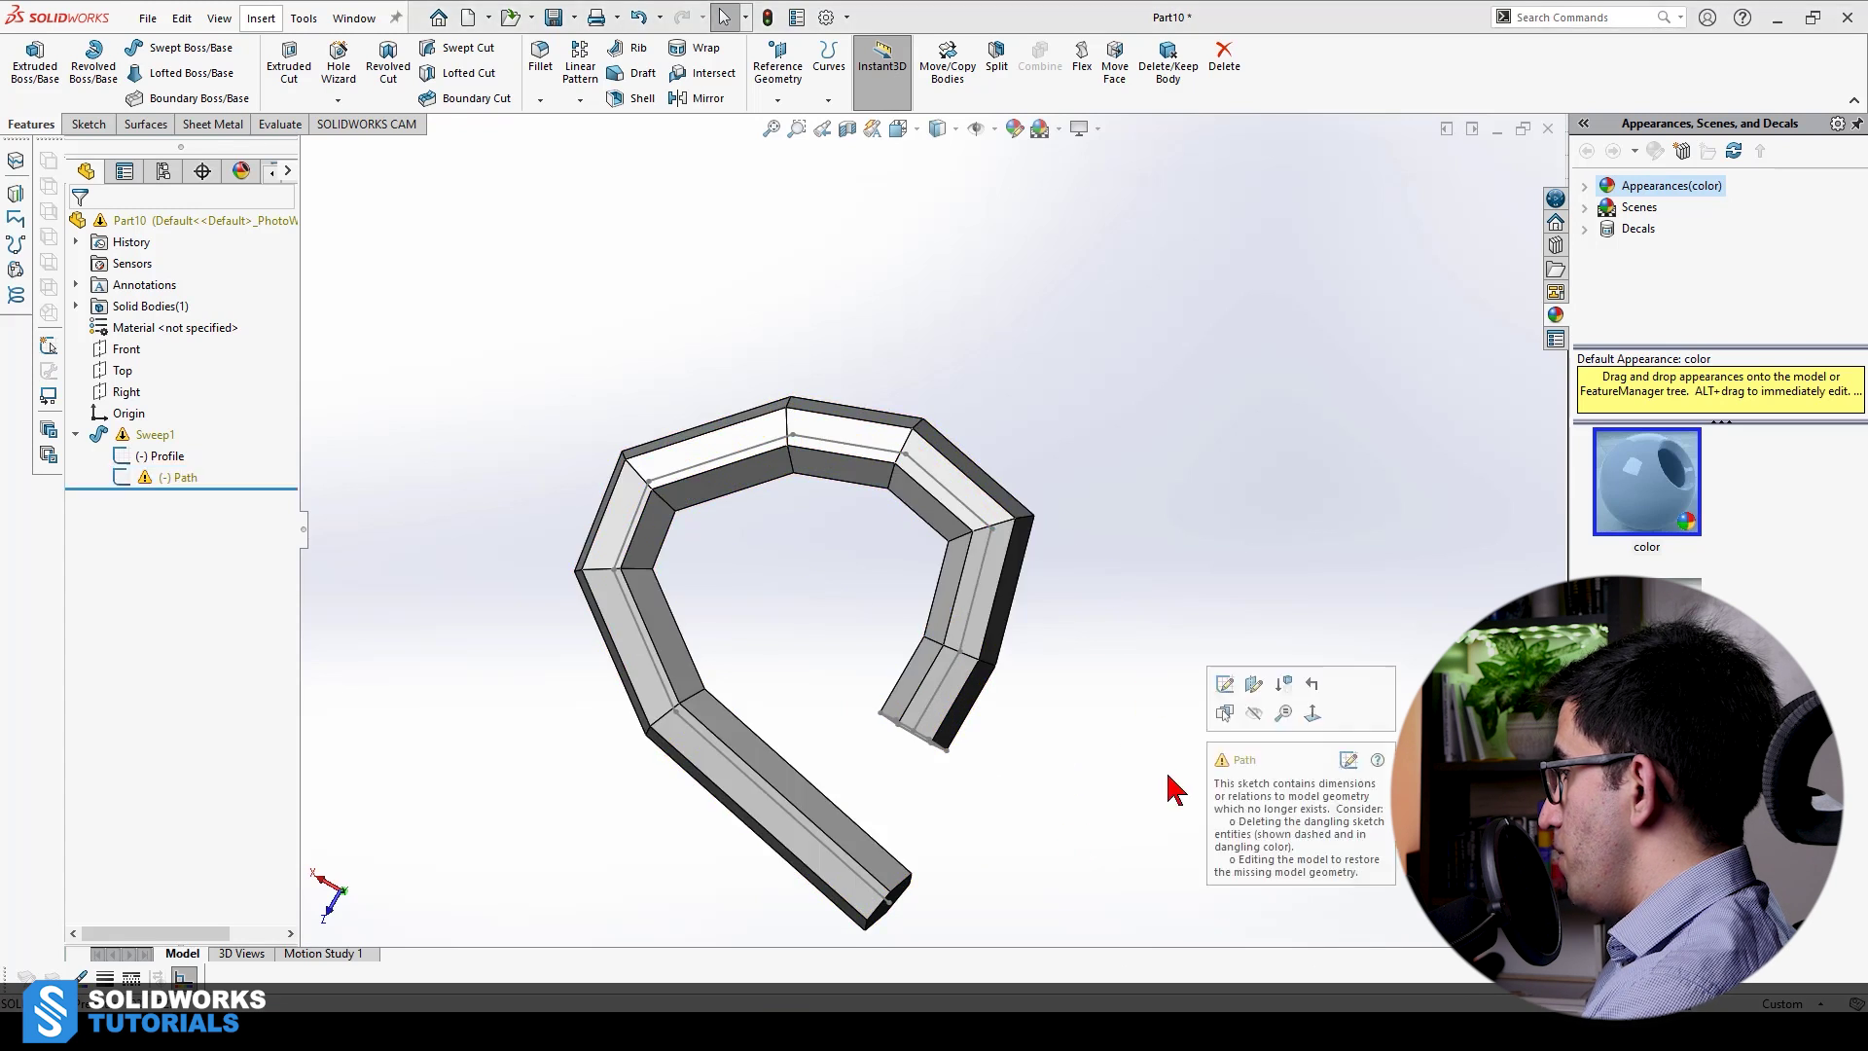
middle_drag(1173, 786, 1093, 775)
scroll(1105, 759, down, 3)
scroll(1056, 798, up, 2)
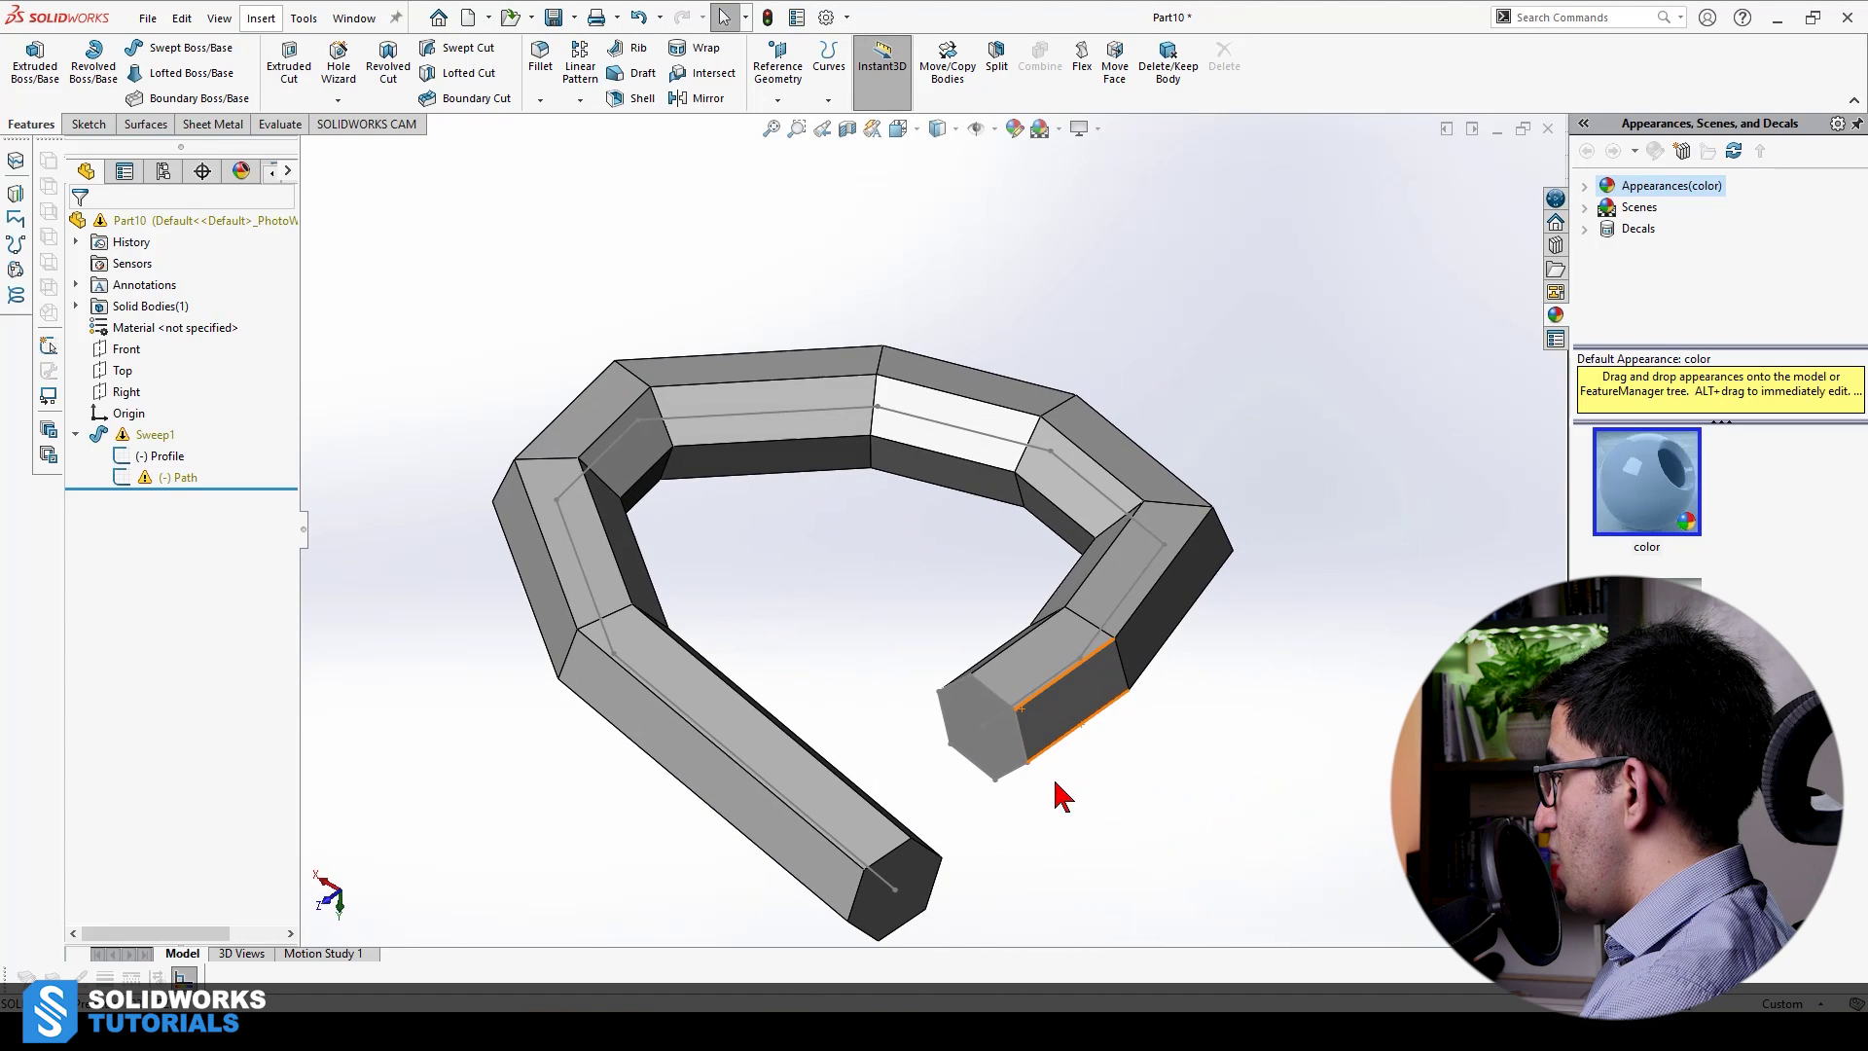
click(924, 688)
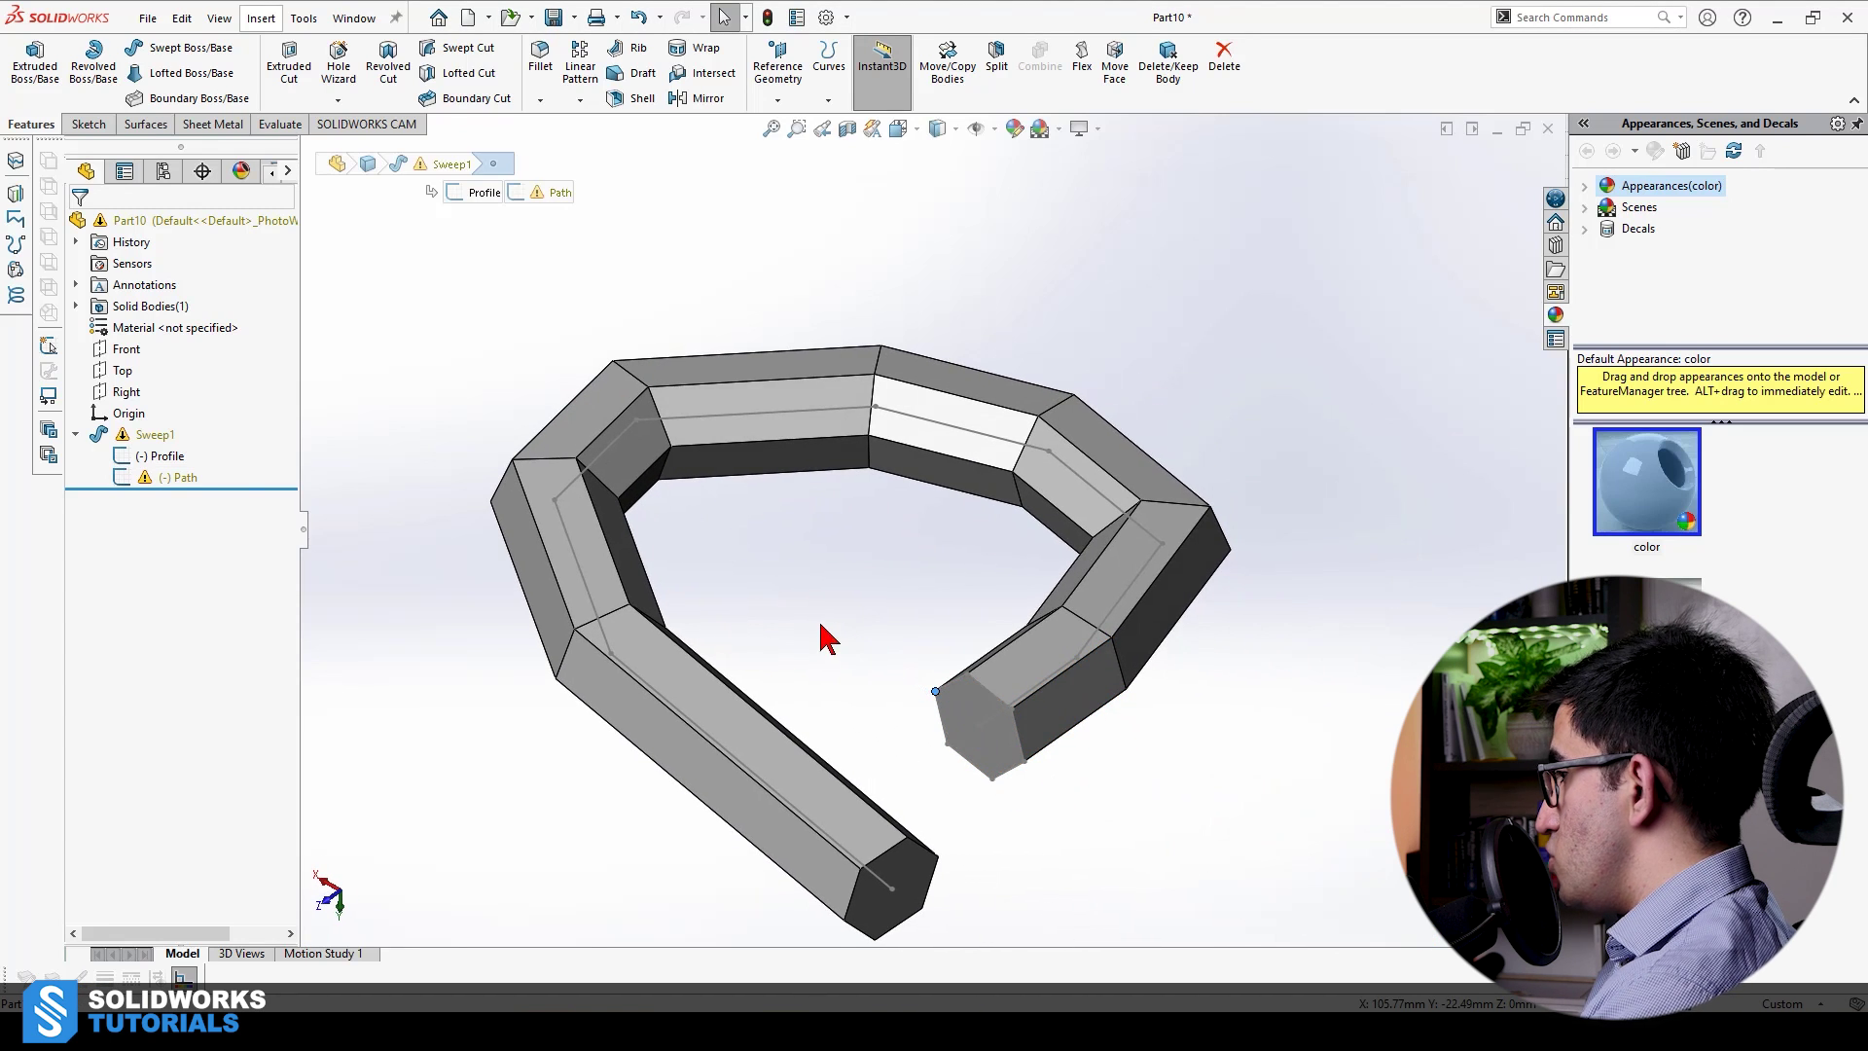
Edit the Profile sketch and drag a hexagon vertex outward to thicken the bar
click(175, 457)
click(182, 394)
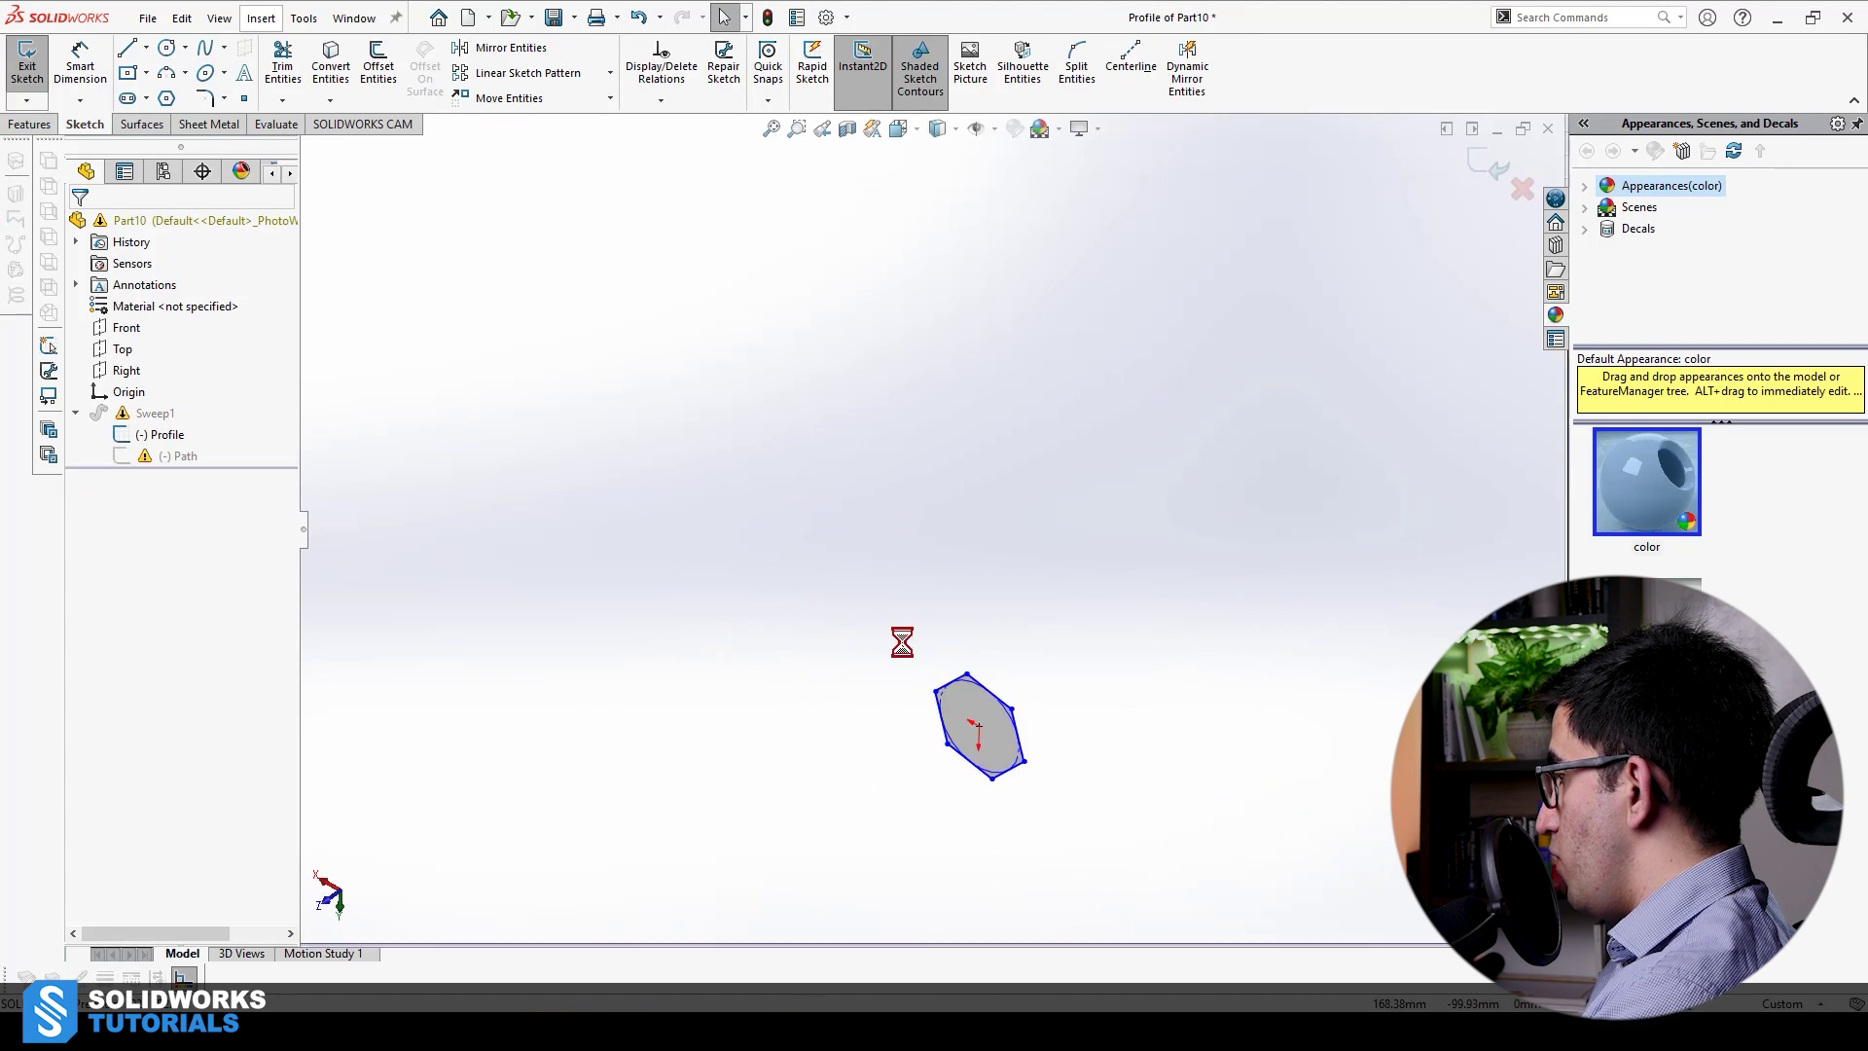
drag(936, 691, 896, 669)
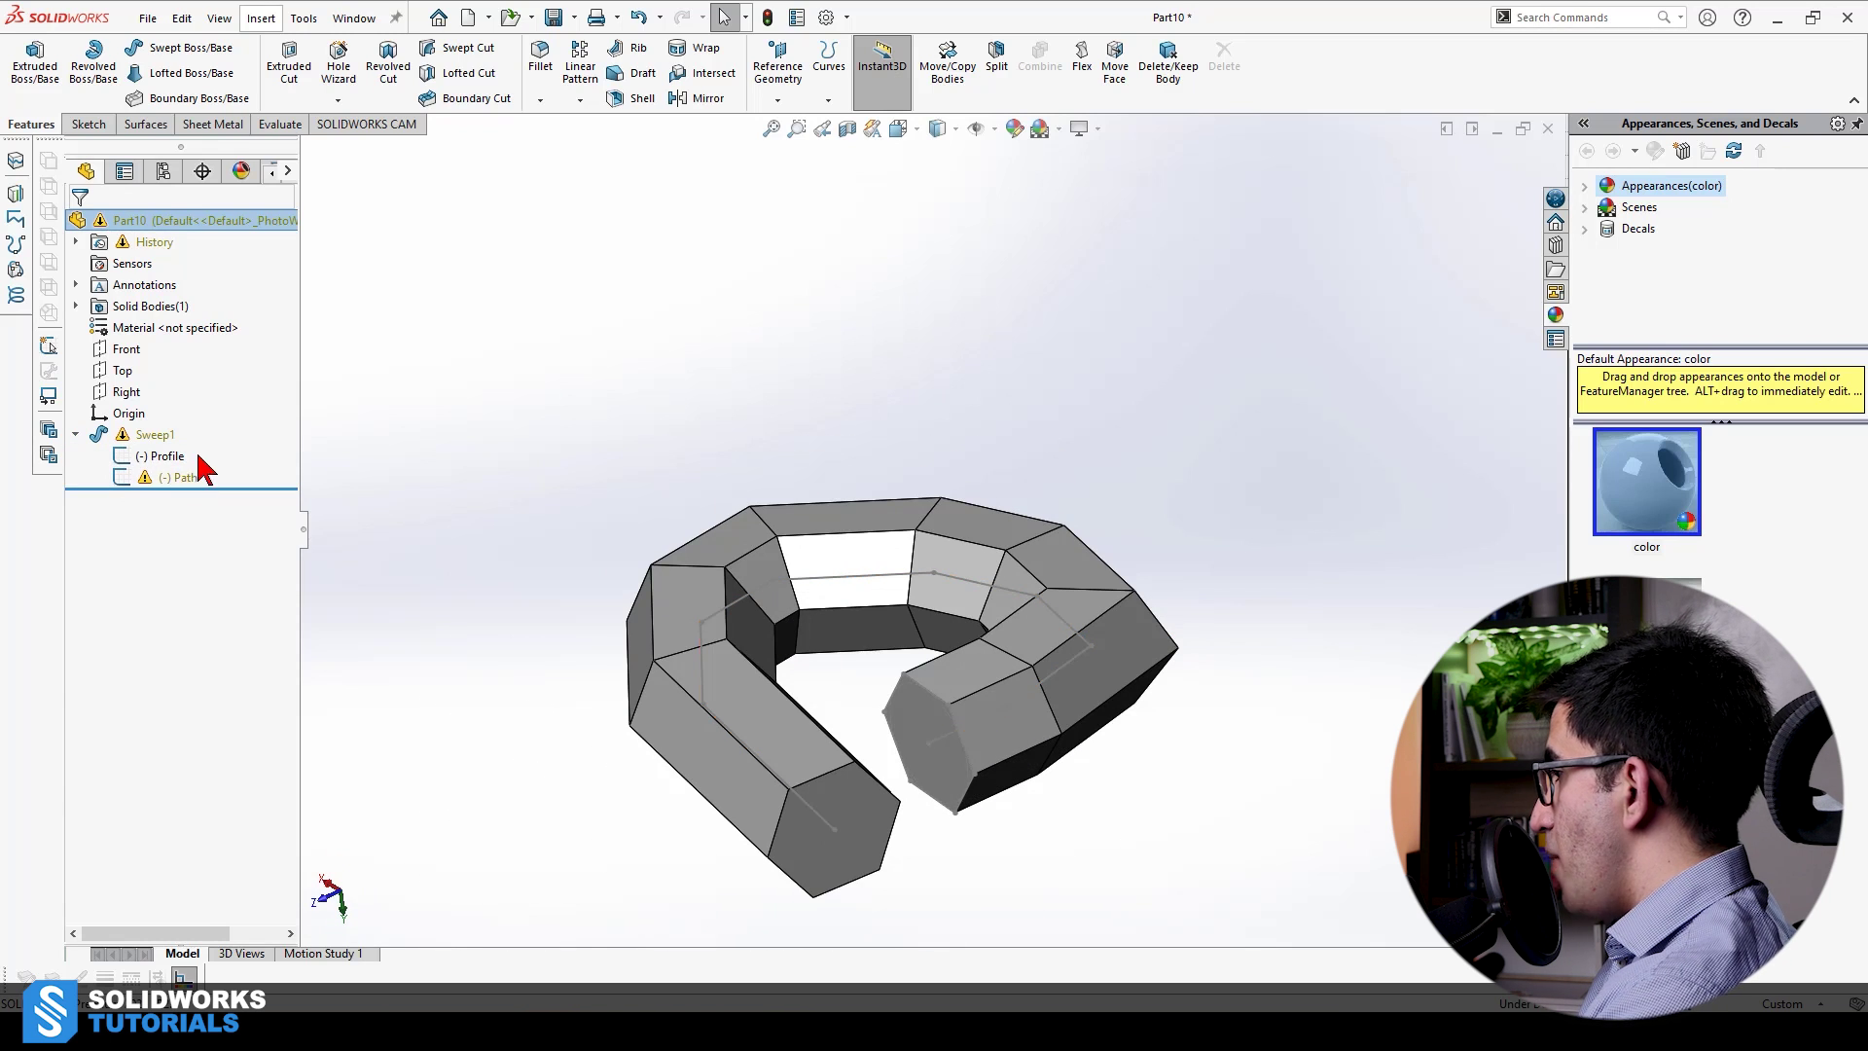
Highlight the Path and Profile sketches, collapse Sweep1, and display the Sketch tools
click(169, 482)
click(617, 400)
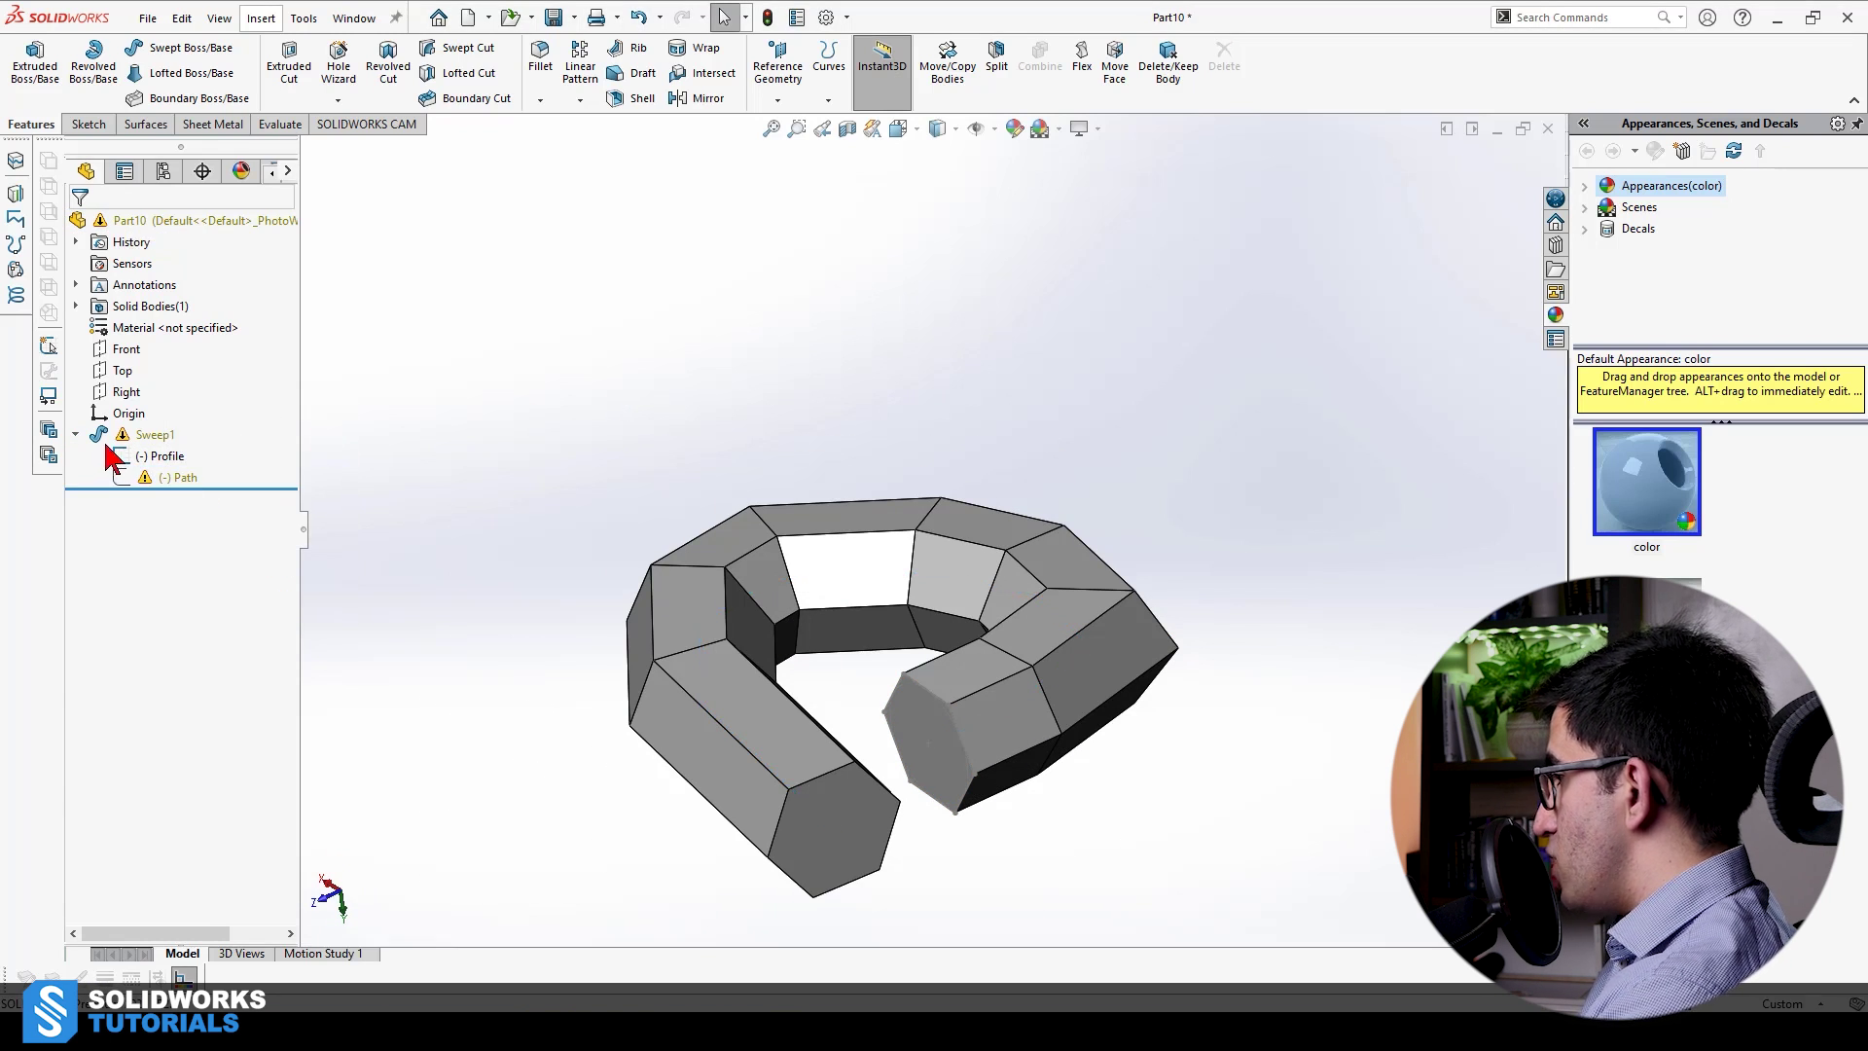
click(168, 457)
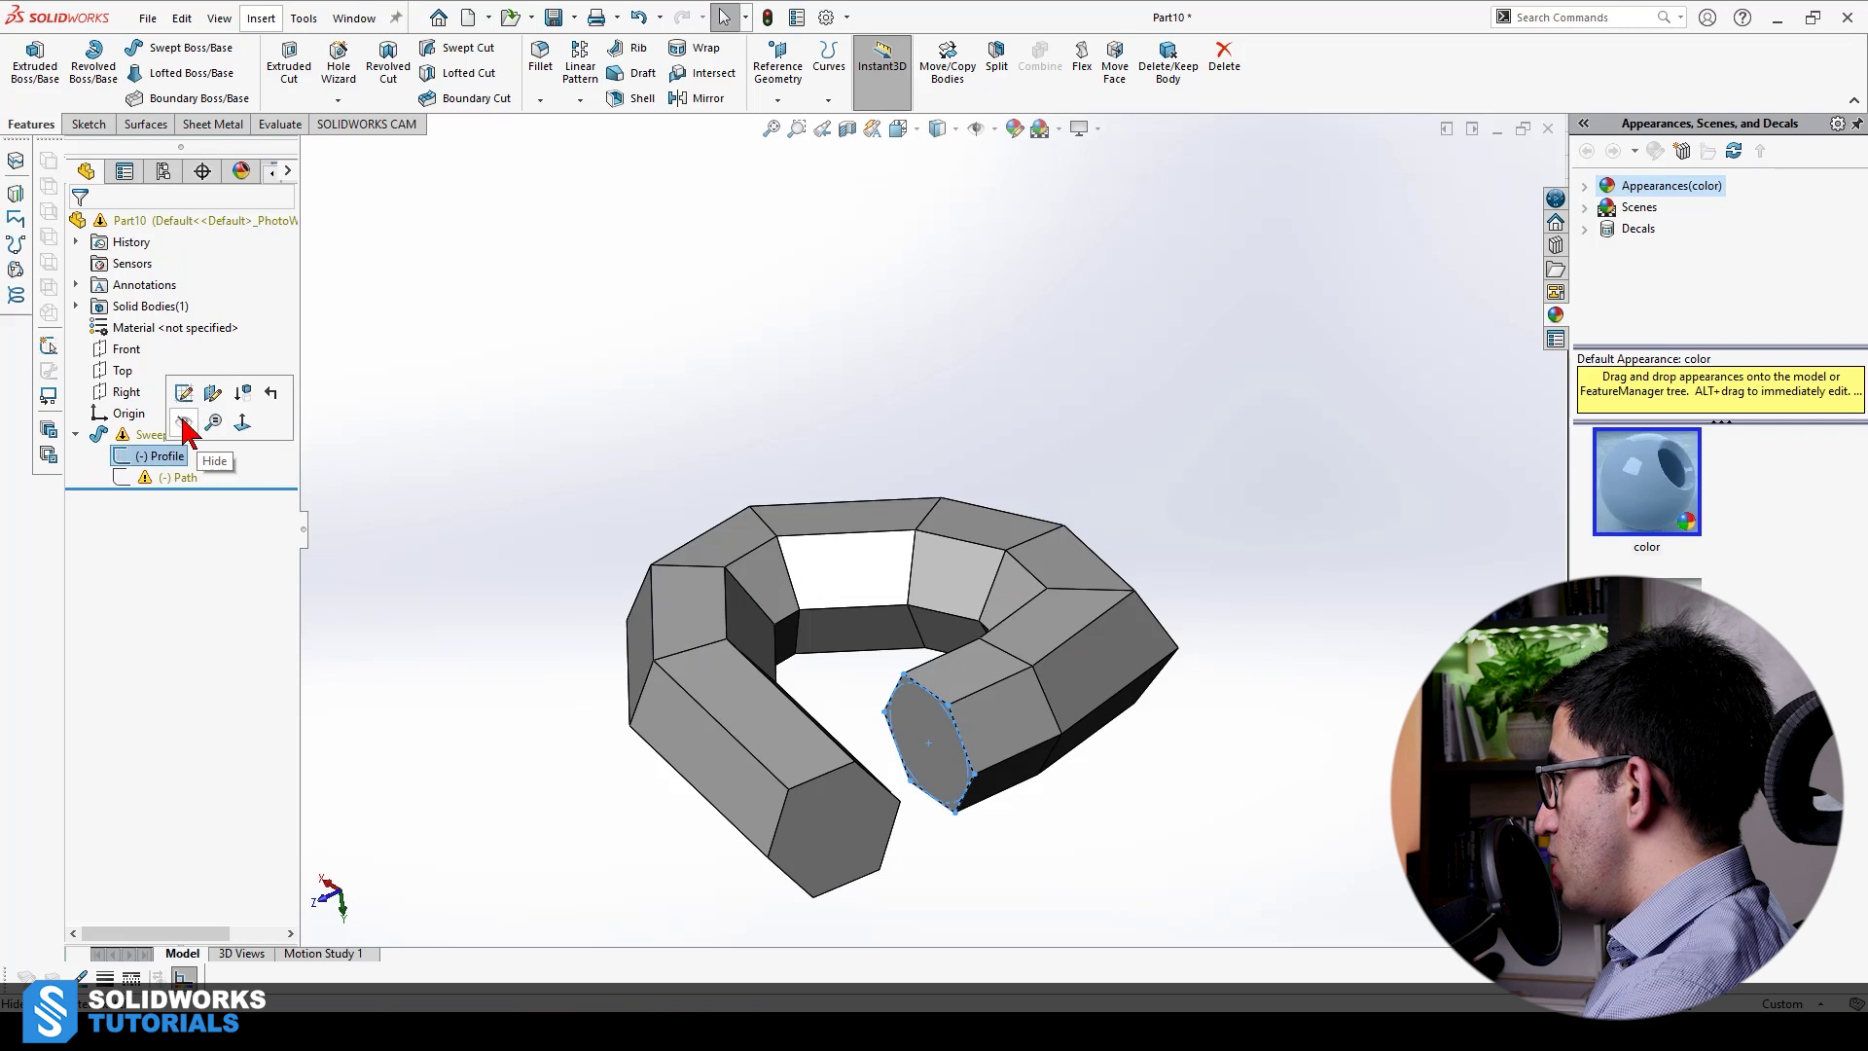
click(76, 434)
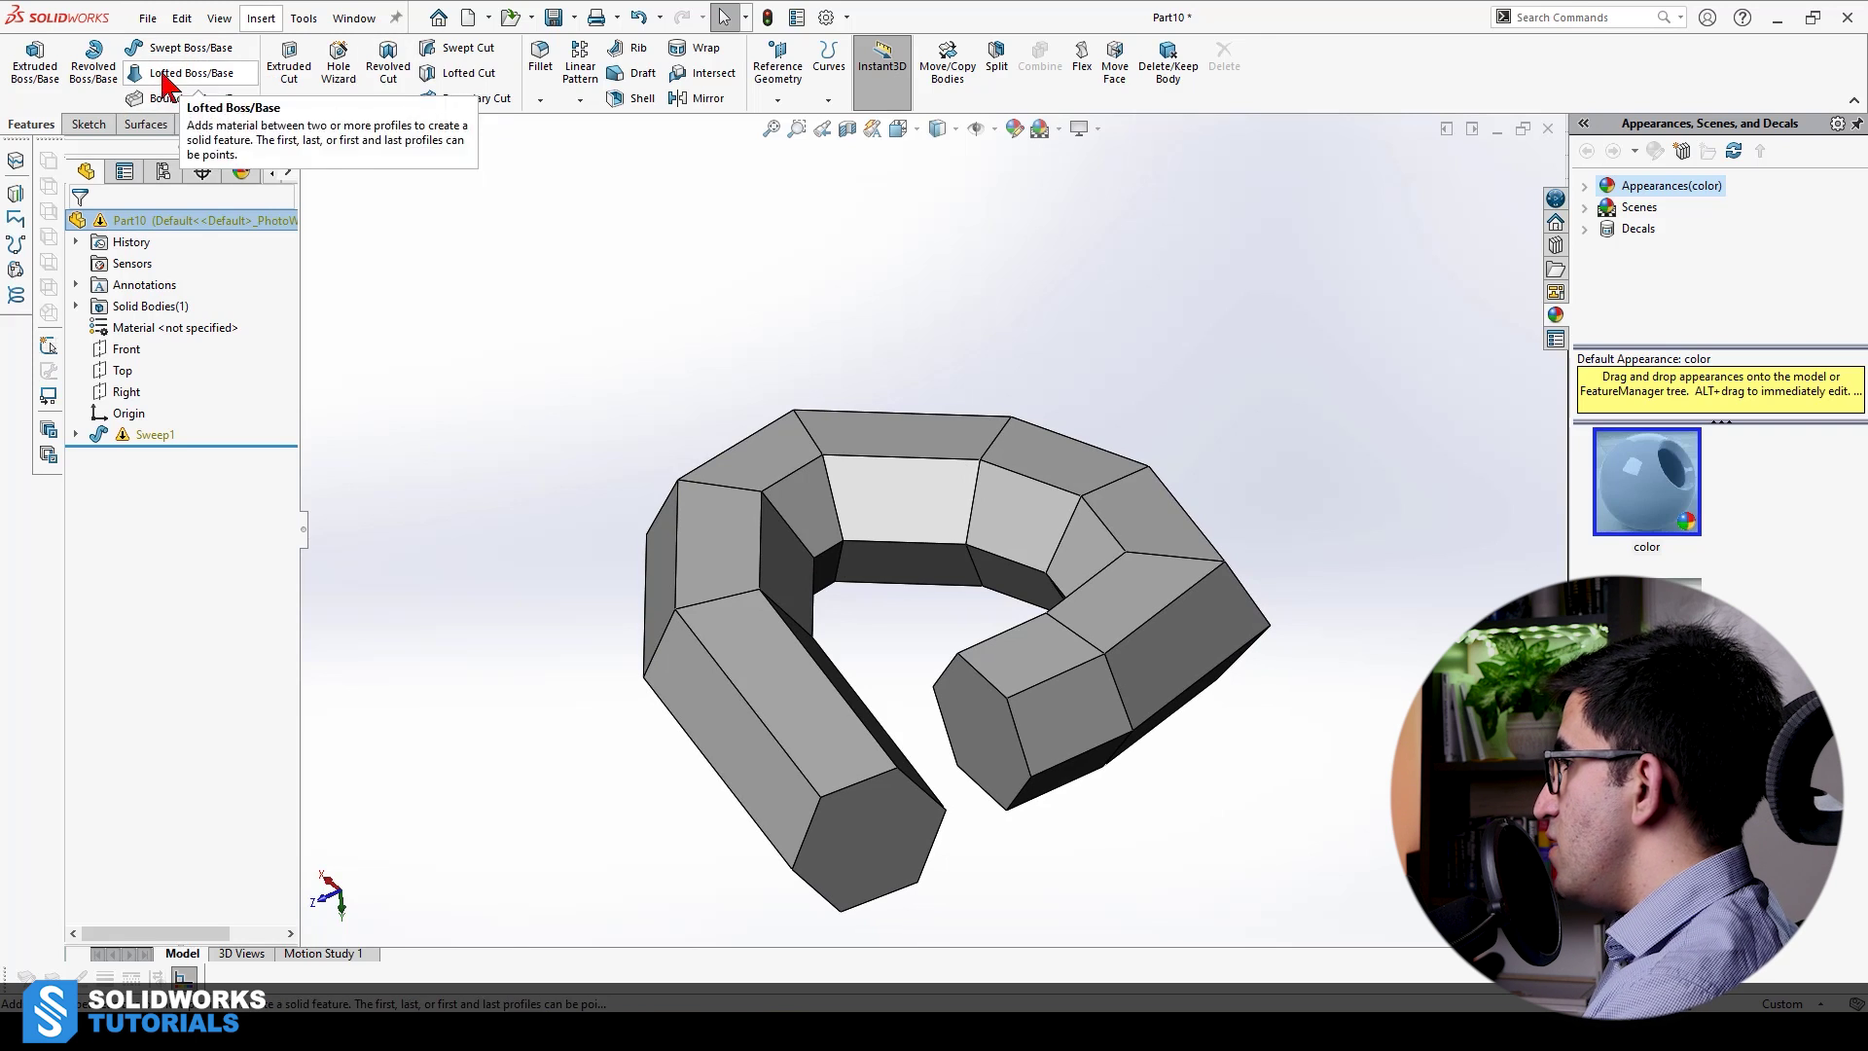
click(88, 121)
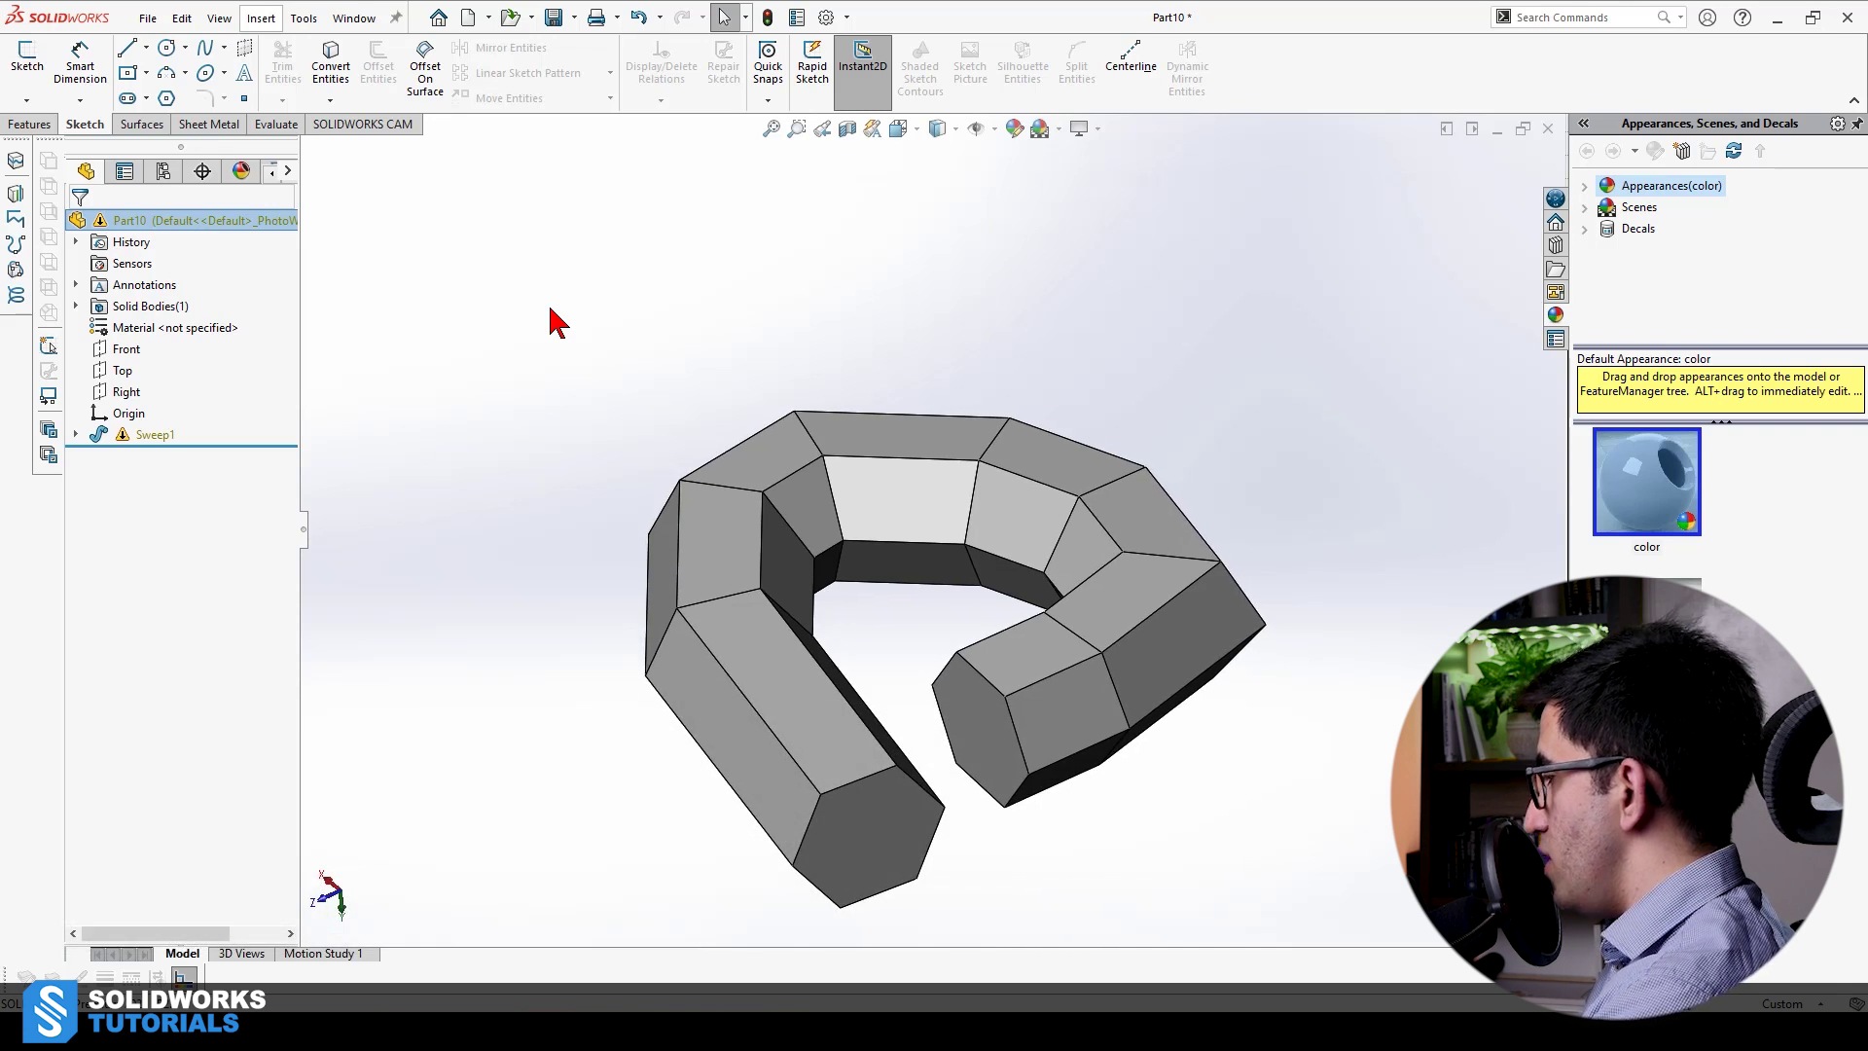
Orbit the horseshoe sweep and collapse the Appearances pane to widen the graphics area
middle_drag(551, 309, 919, 519)
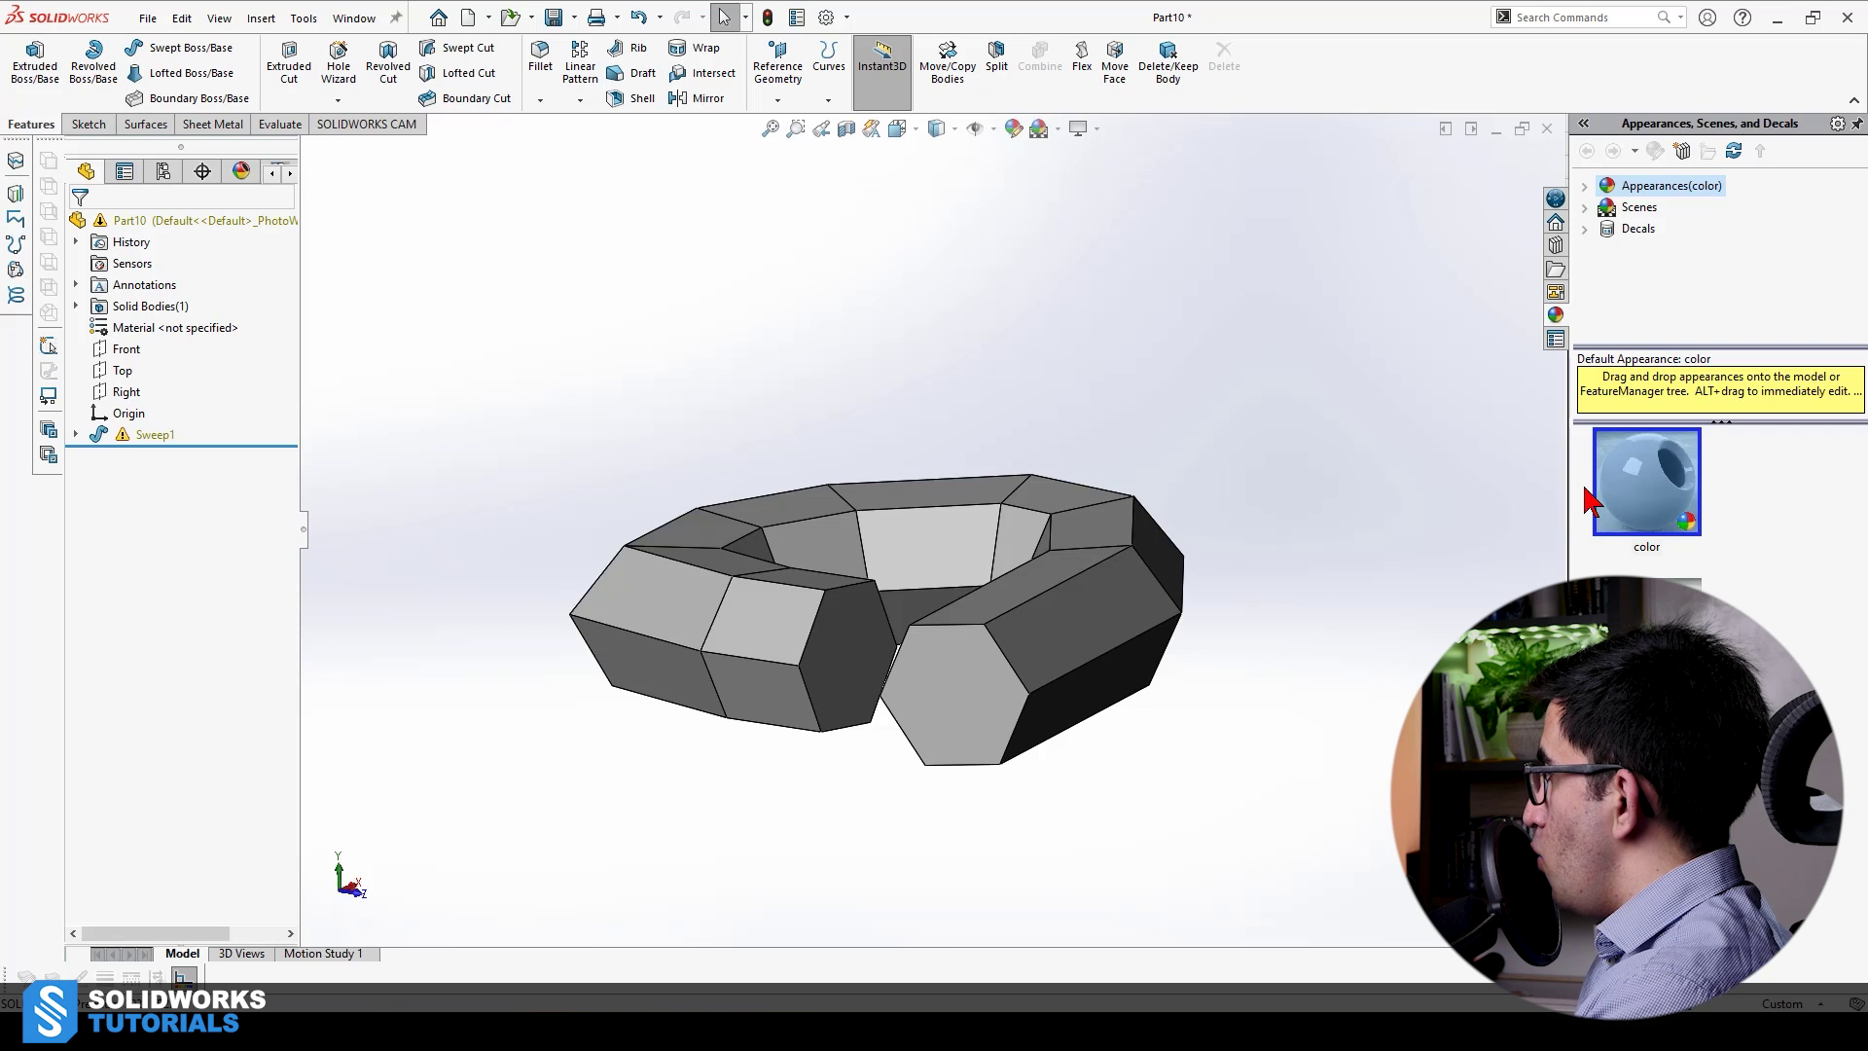
click(1561, 484)
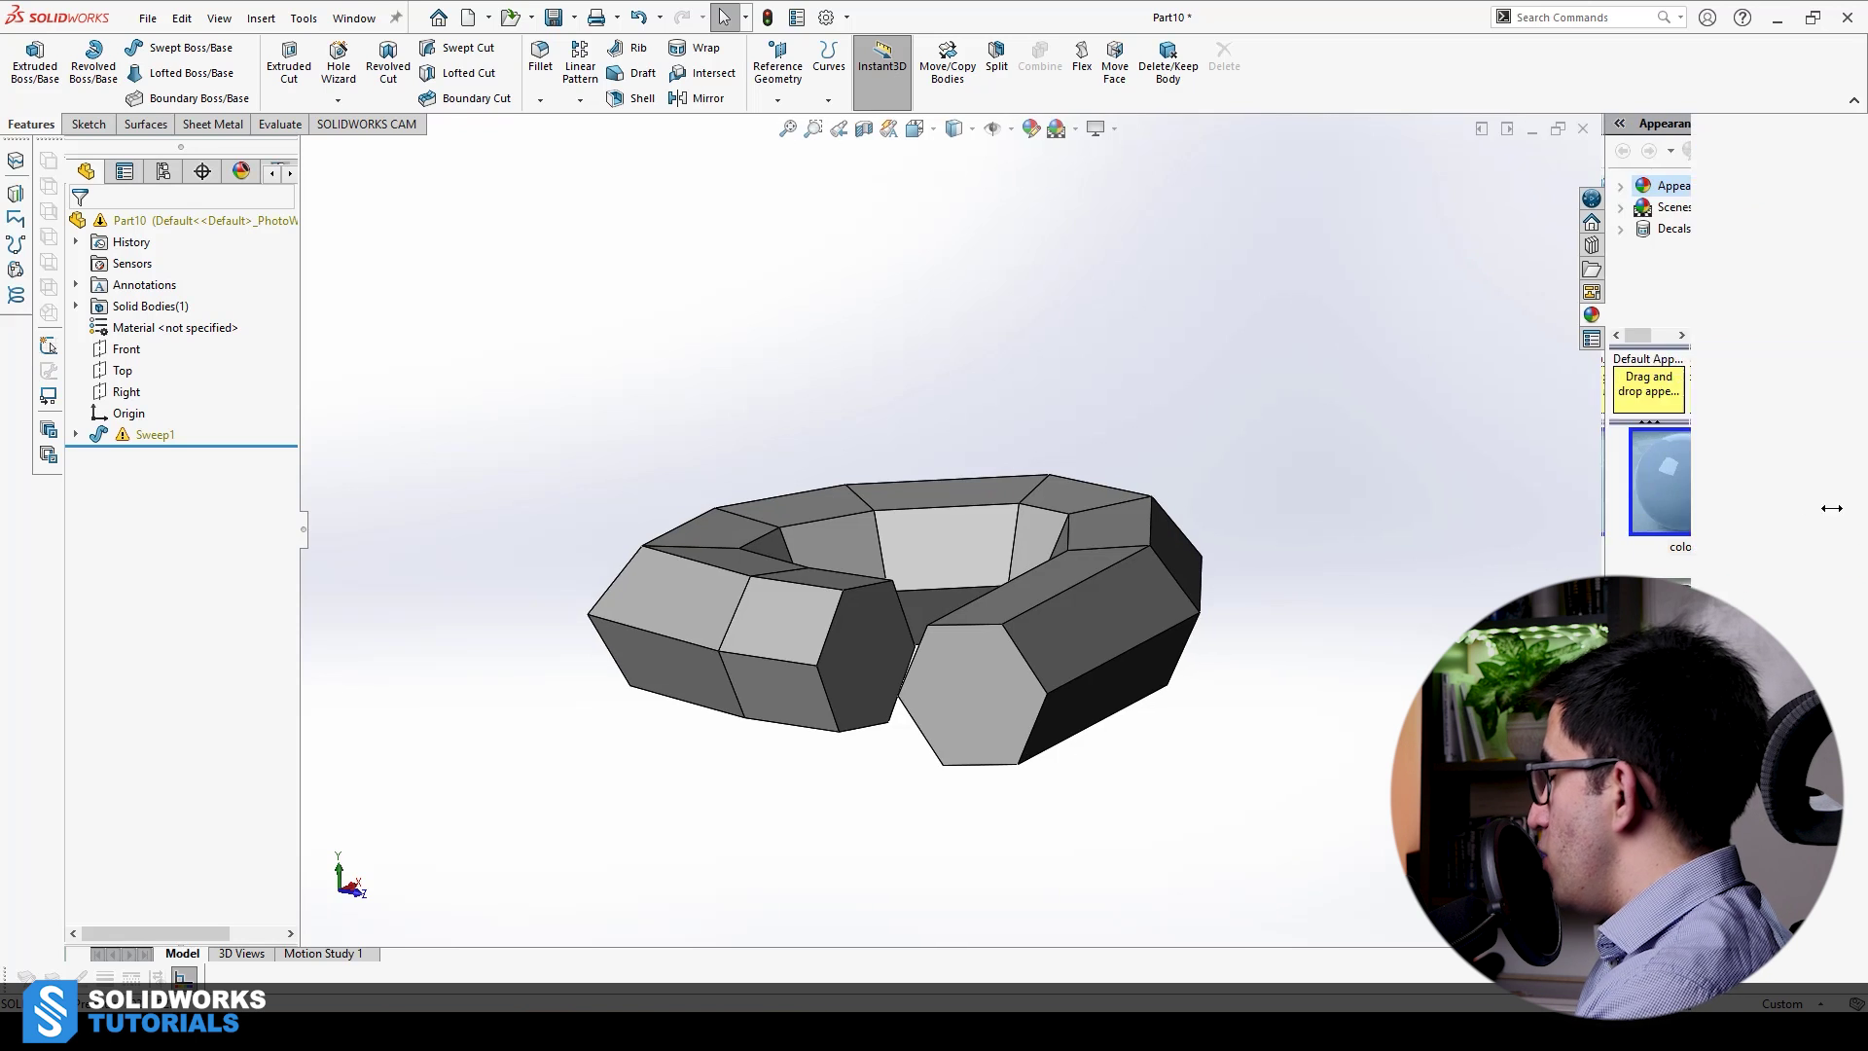
middle_drag(1144, 391, 1341, 440)
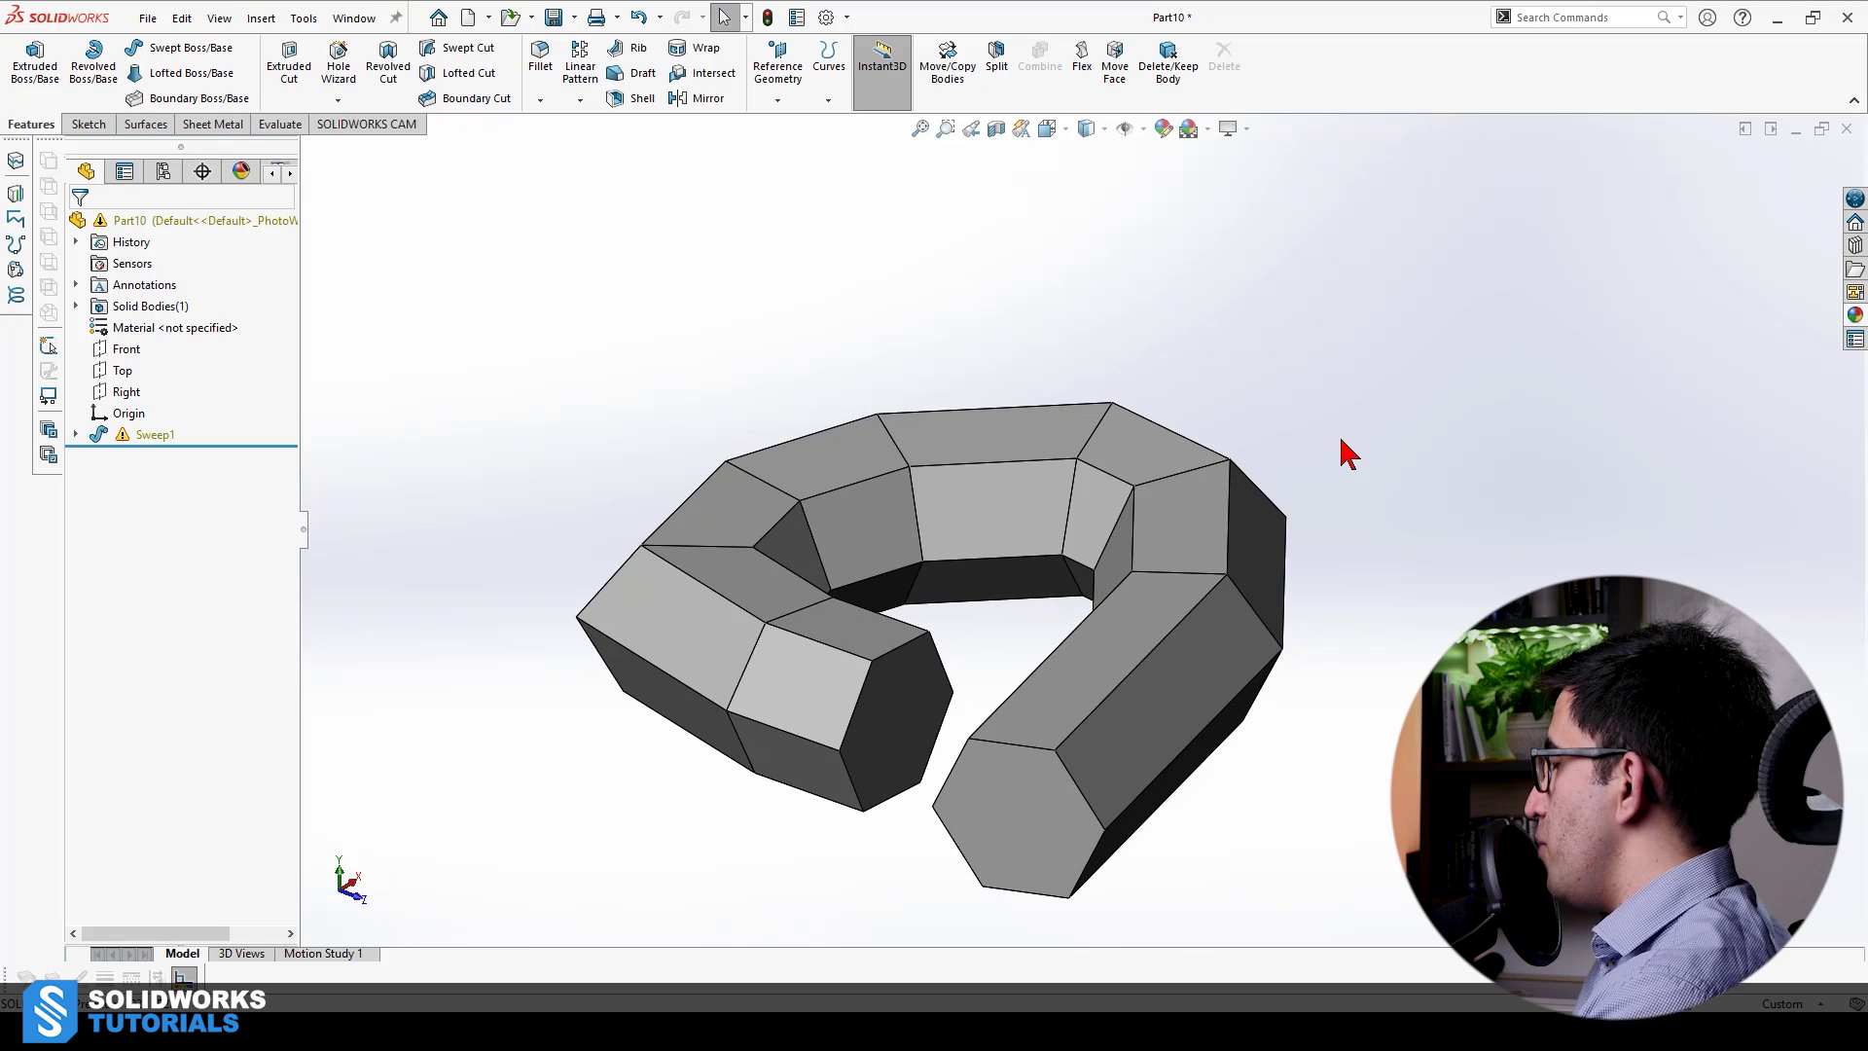
middle_drag(1347, 453, 1327, 459)
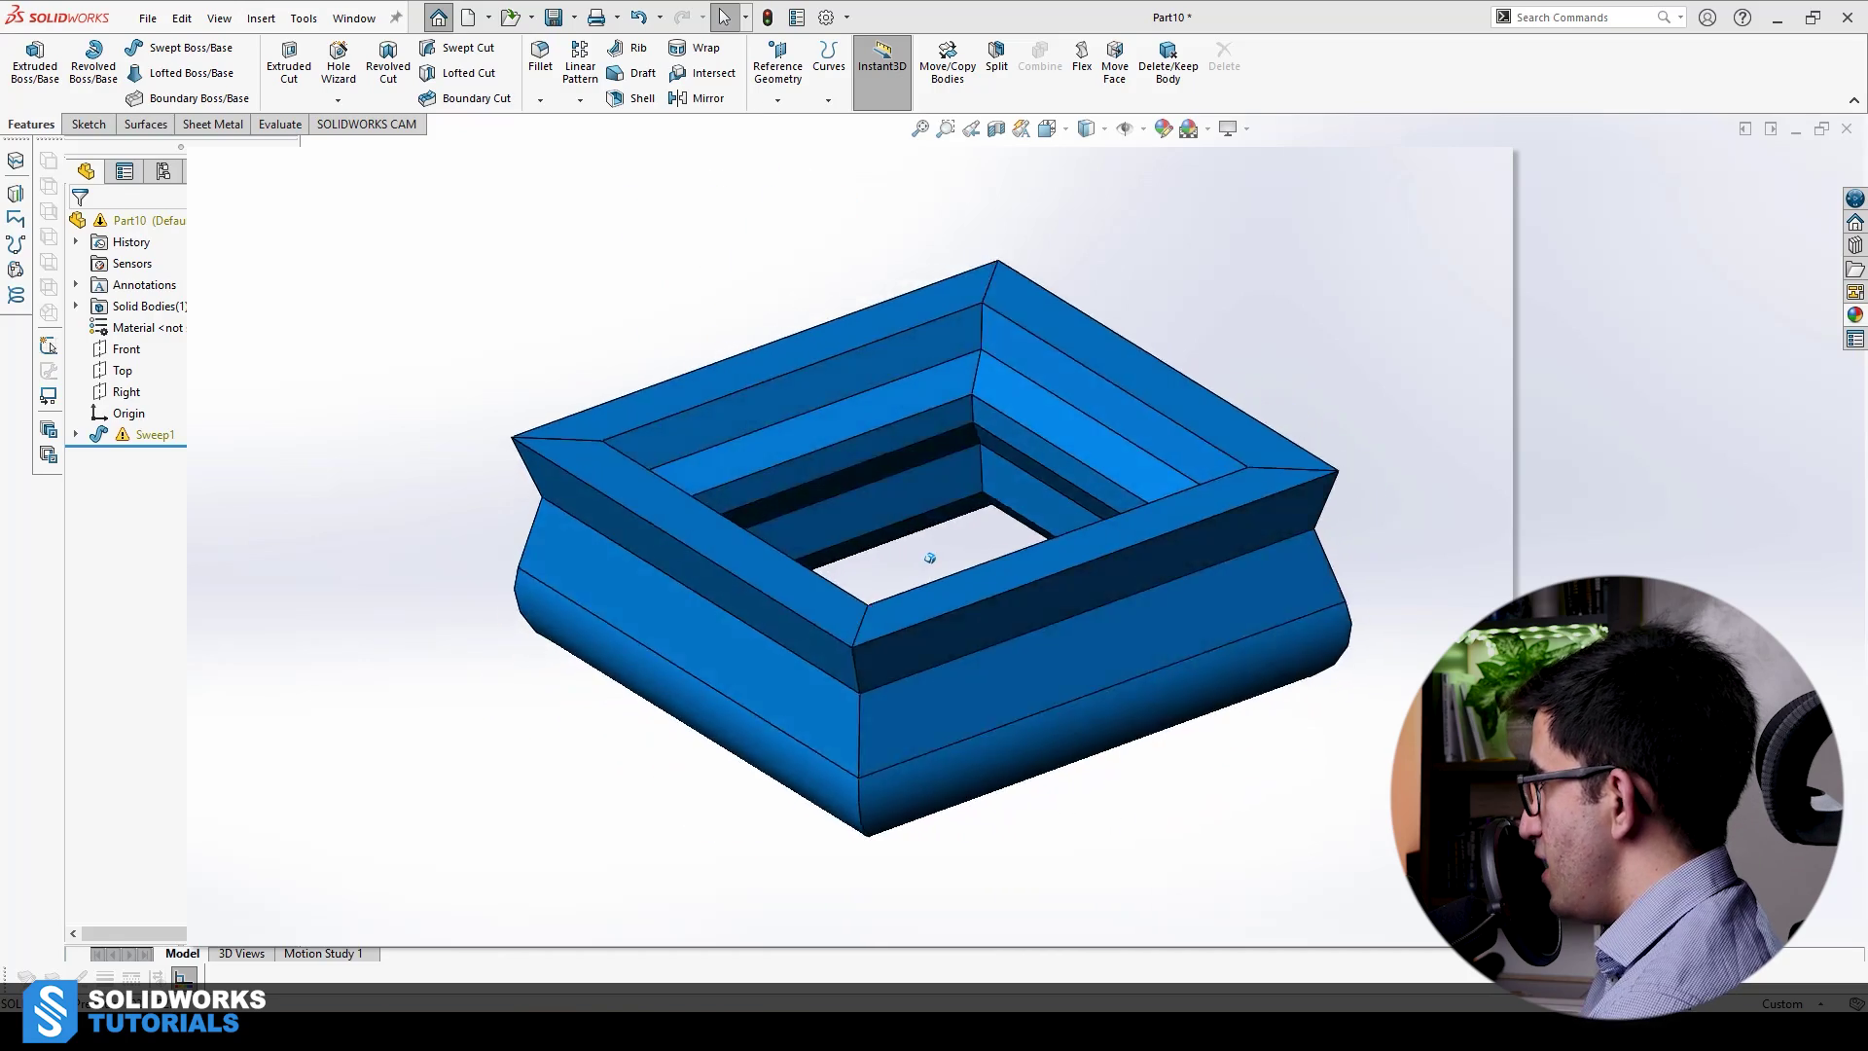
middle_drag(930, 558, 897, 560)
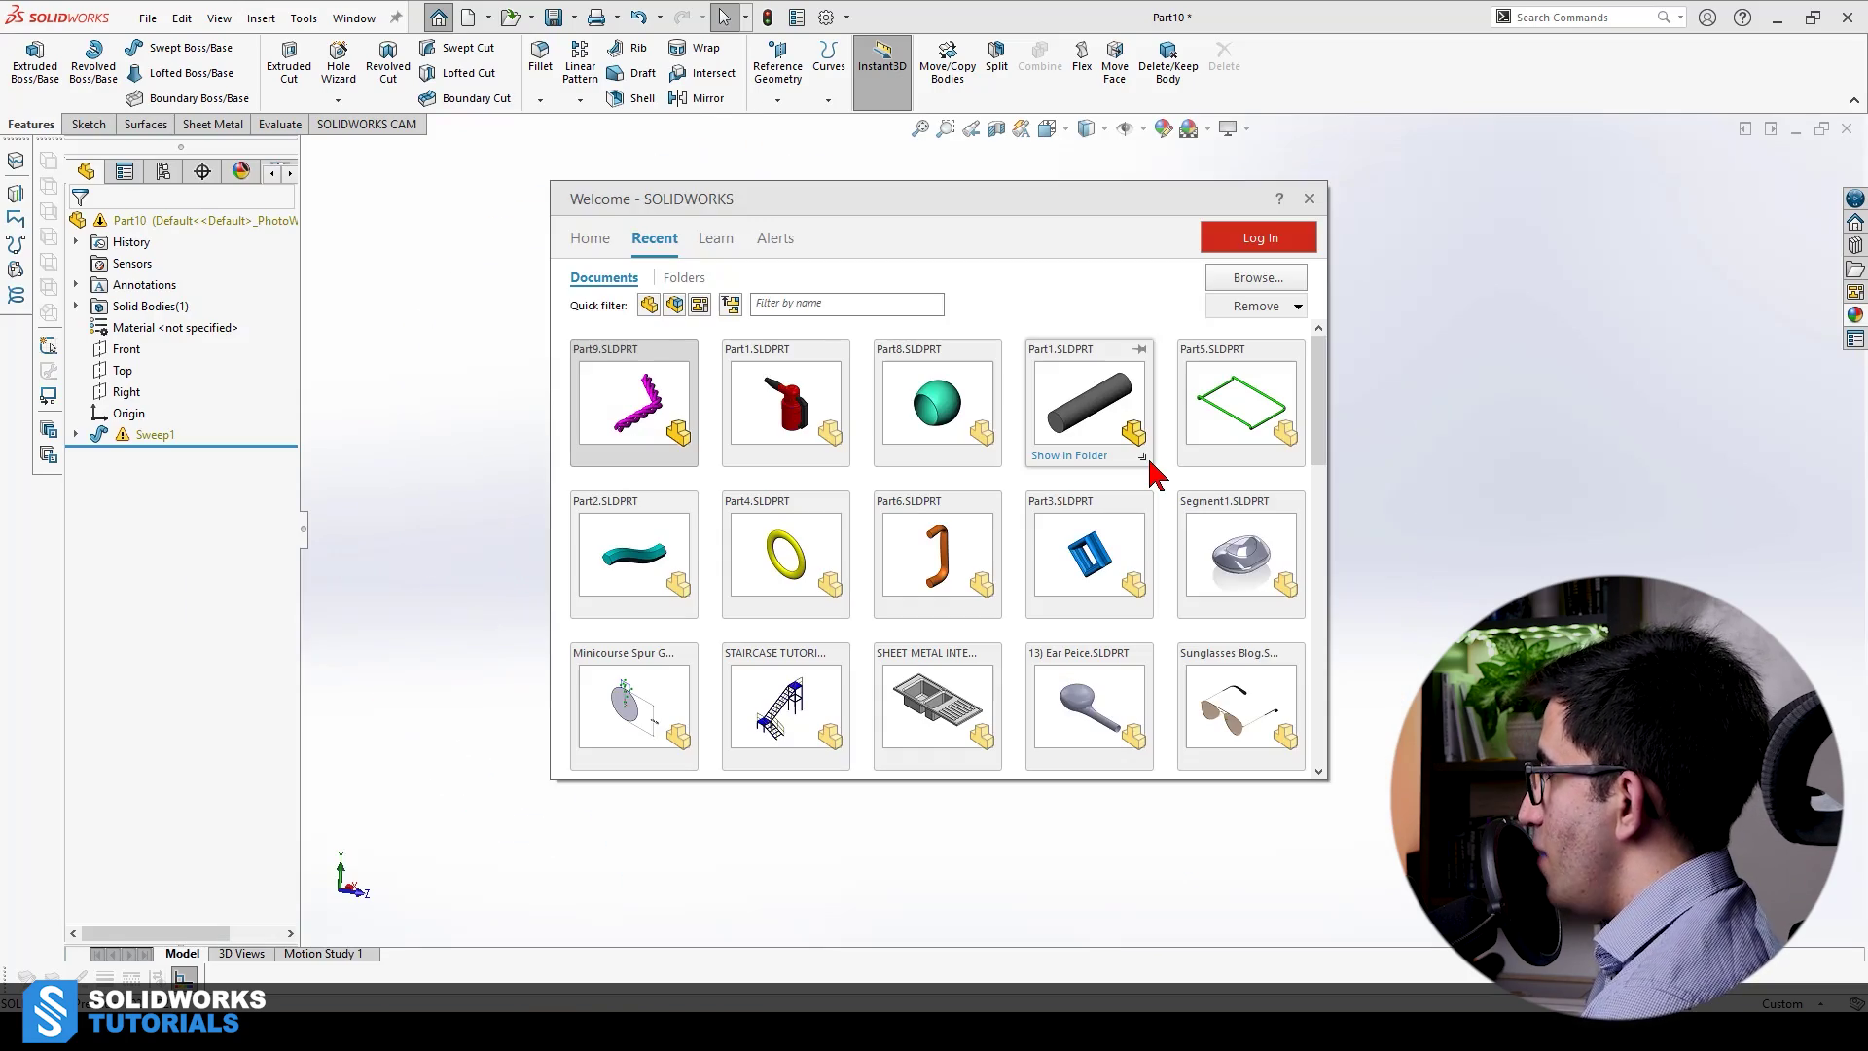